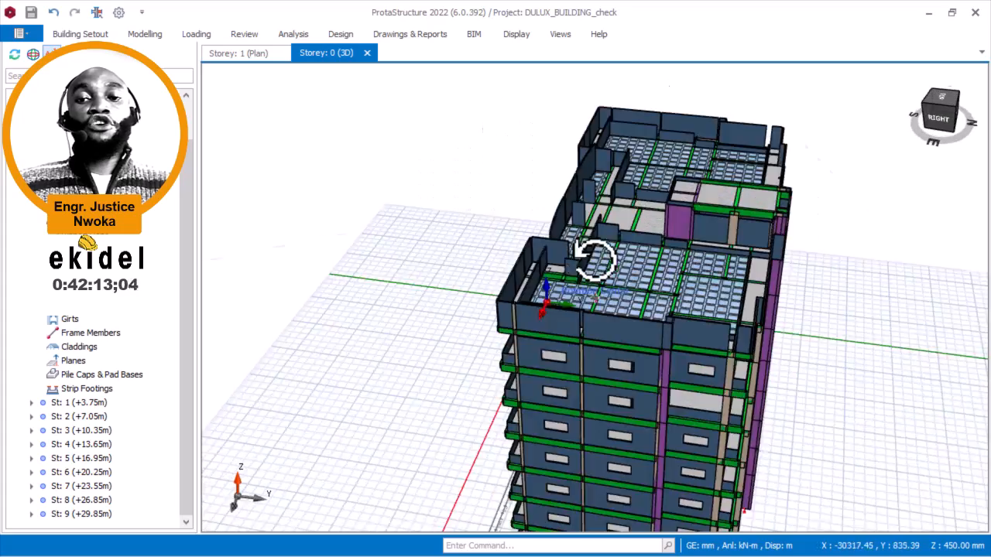
Examine the roof slabs, parapet walls and lift core of the building in the 3D model.
scroll(610, 246, "up", 3)
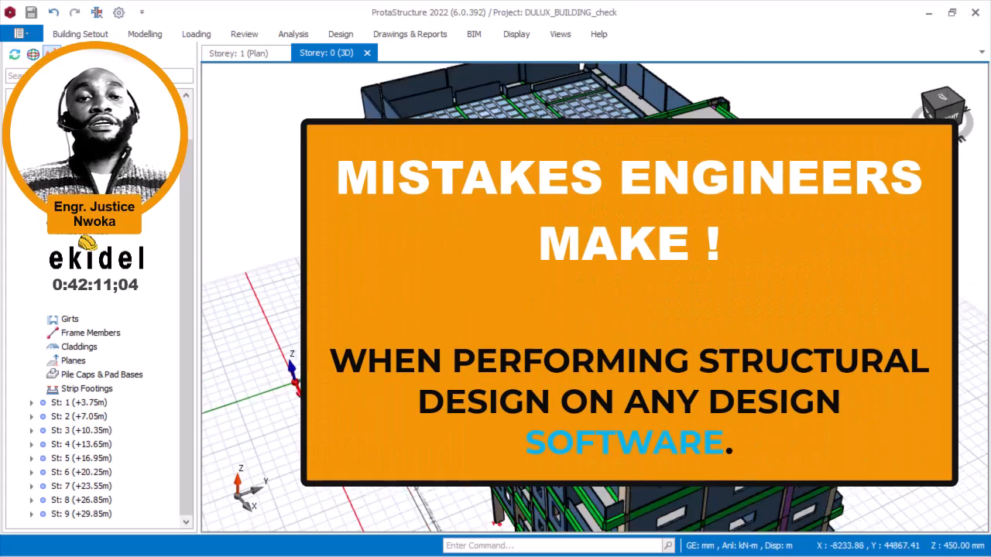
scroll(658, 216, "down", 1)
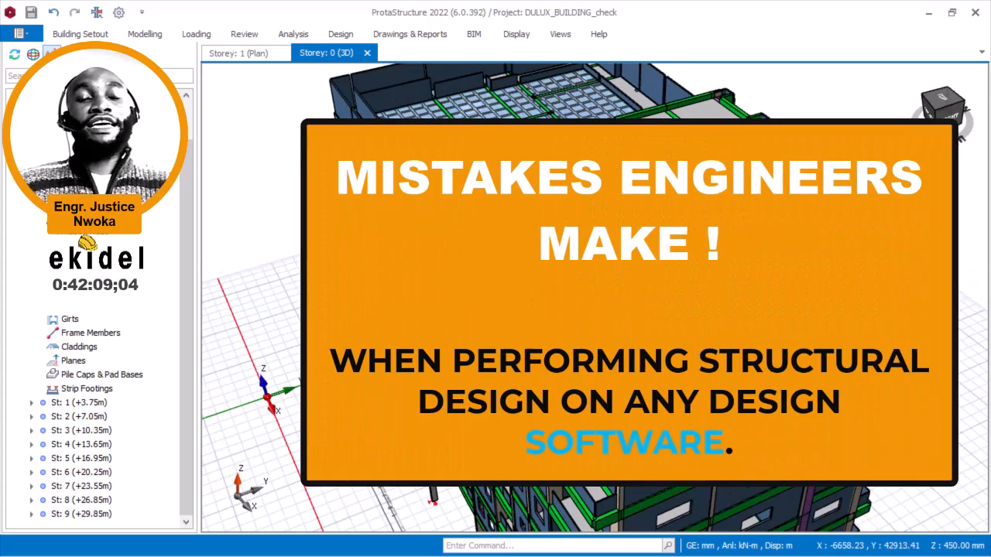
middle_click_drag(580, 278, 635, 271)
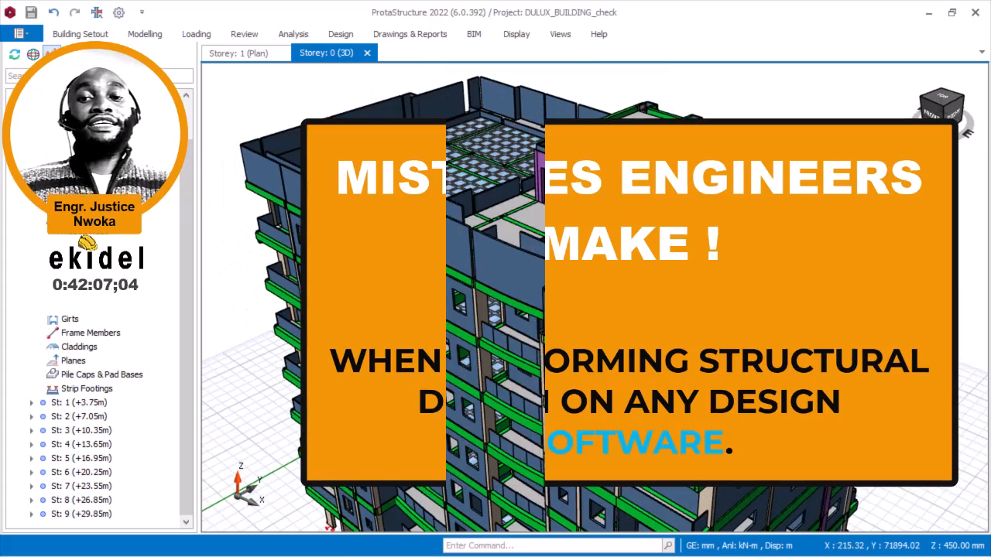
scroll(604, 145, "up", 3)
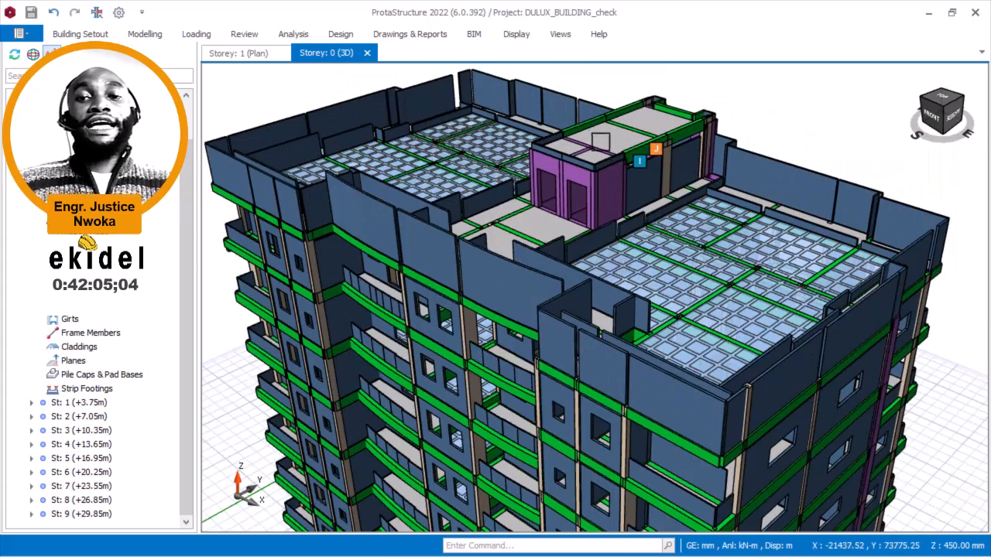
scroll(605, 145, "up", 2)
mouse_move(584, 151)
scroll(584, 151, "down", 3)
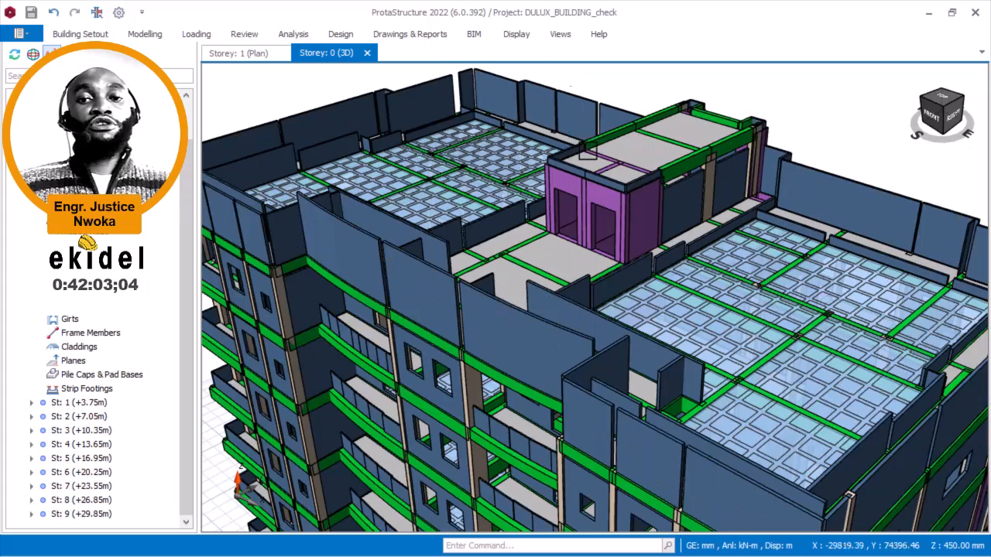
middle_click_drag(586, 155, 573, 158)
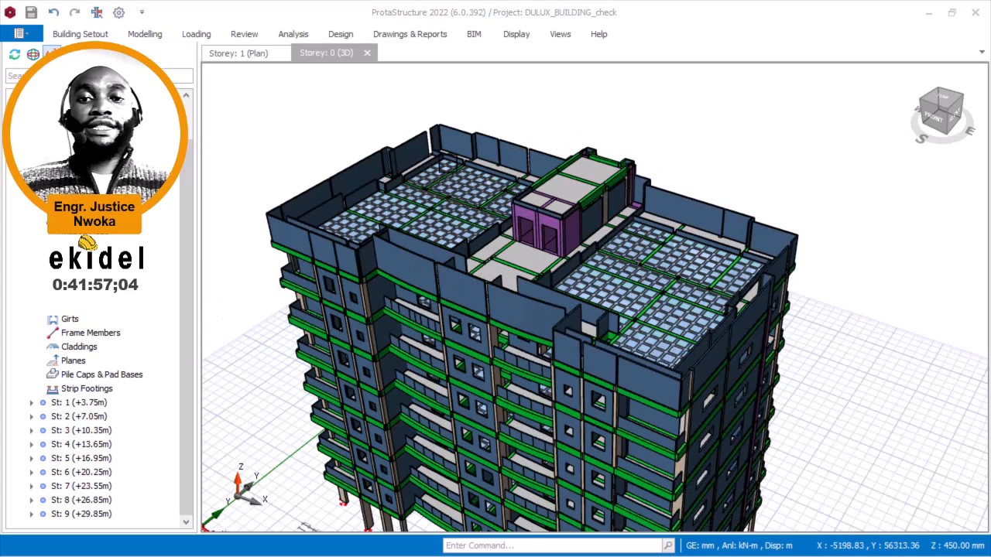
scroll(444, 168, "up", 1)
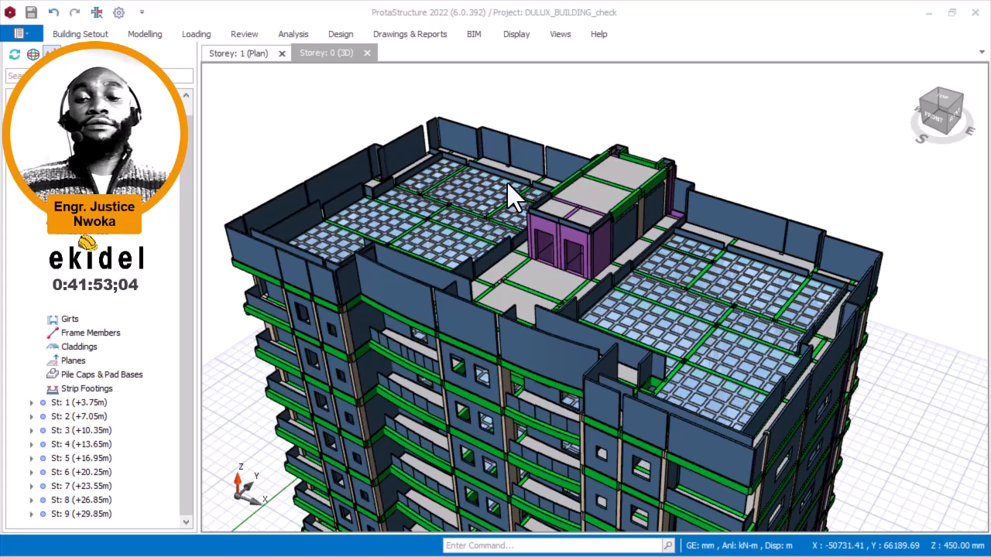
Open the Storey 1 plan and examine its overall floor layout.
left_click(541, 174)
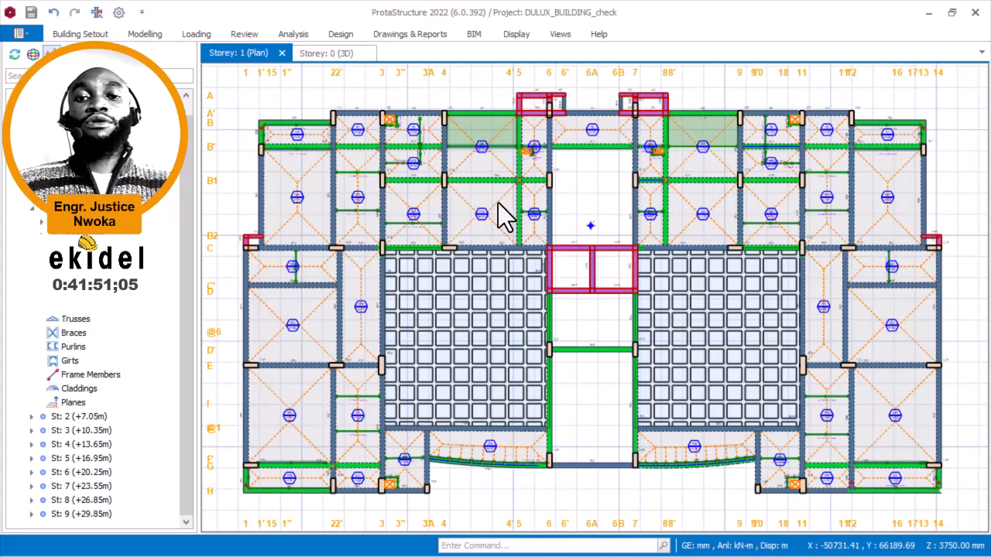
left_click(498, 203)
scroll(541, 200, "up", 2)
scroll(504, 220, "down", 2)
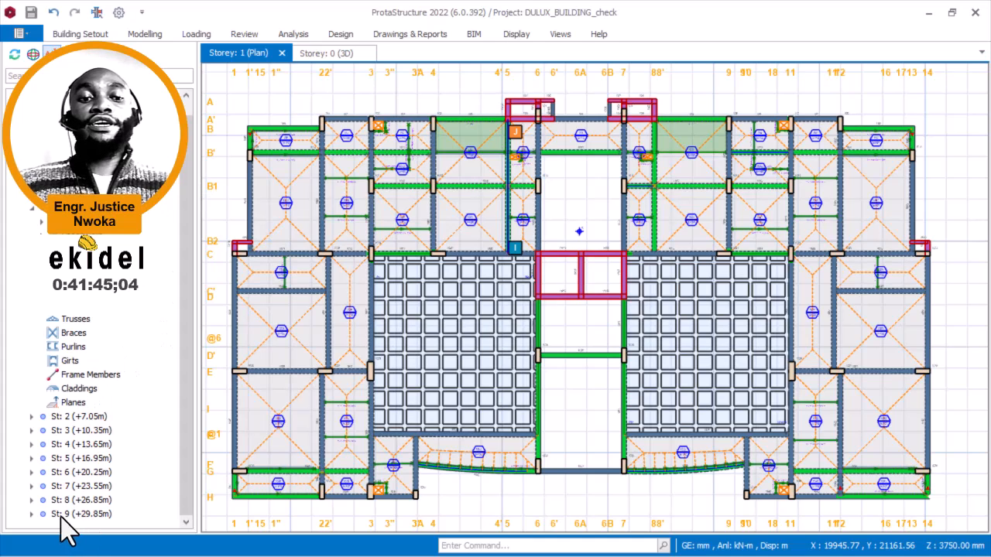
Return to the 3D view and examine the building from the front façade's lower storeys up to the roof and lift core.
left_click(320, 53)
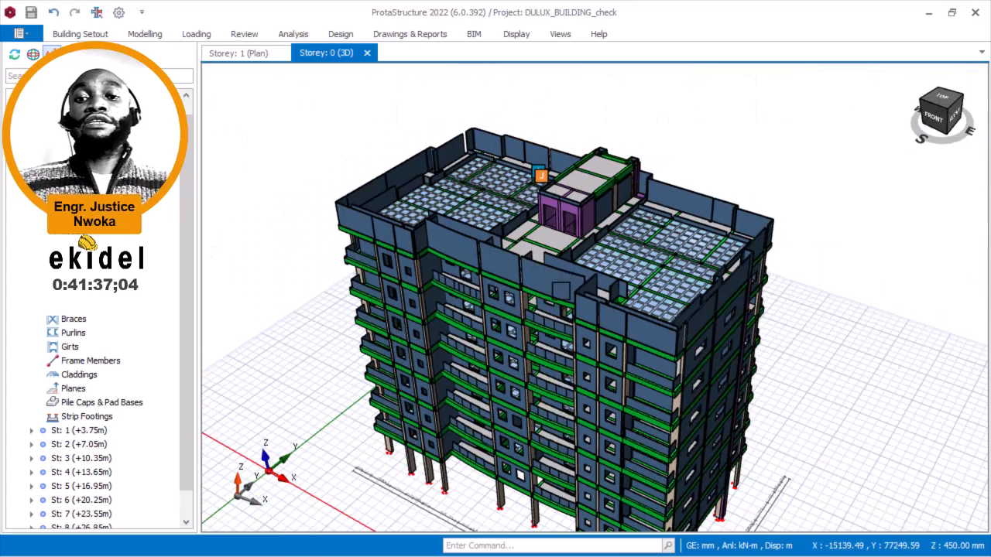
middle_click_drag(551, 298, 597, 188, "shift")
scroll(546, 453, "up", 4)
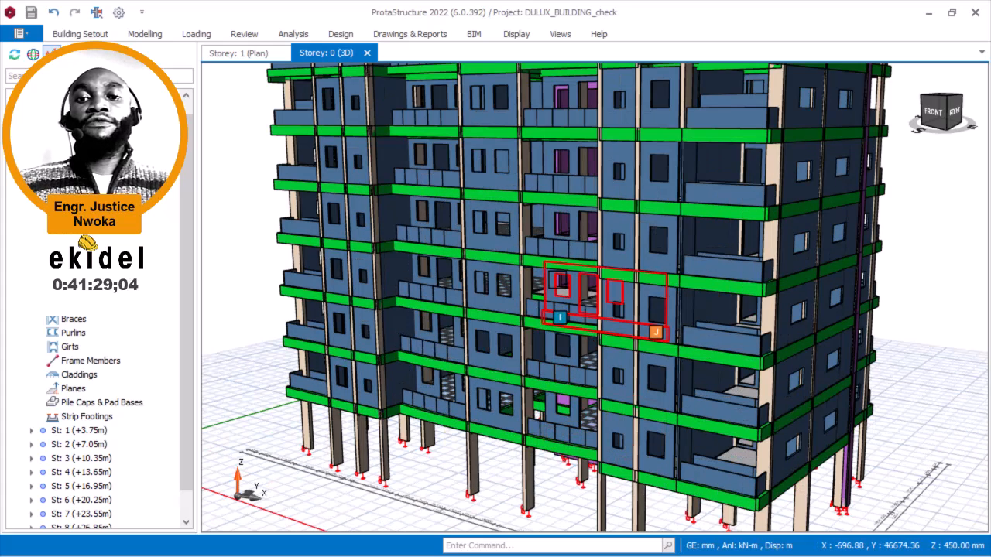
middle_click_drag(551, 149, 512, 288)
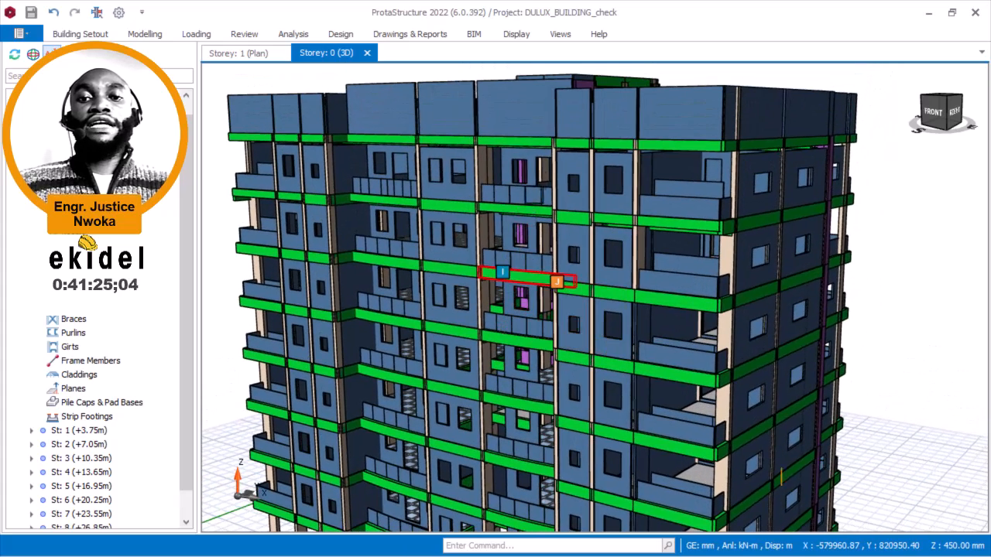
middle_click_drag(537, 145, 453, 348, "shift")
scroll(453, 349, "up", 2)
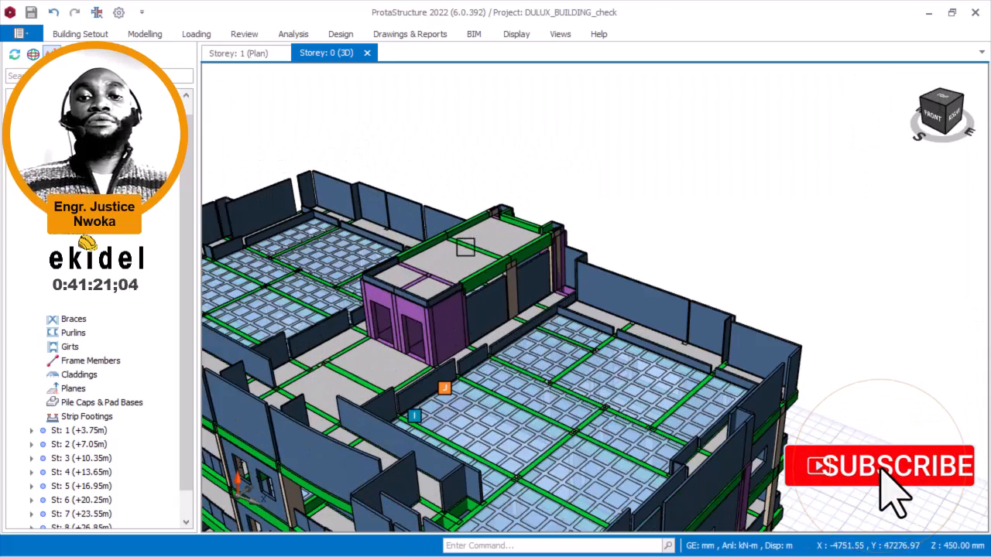
scroll(454, 262, "up", 2)
middle_click_drag(456, 250, 485, 220, "shift")
middle_click_drag(398, 409, 387, 389, "shift")
scroll(499, 253, "down", 2)
scroll(500, 254, "down", 6)
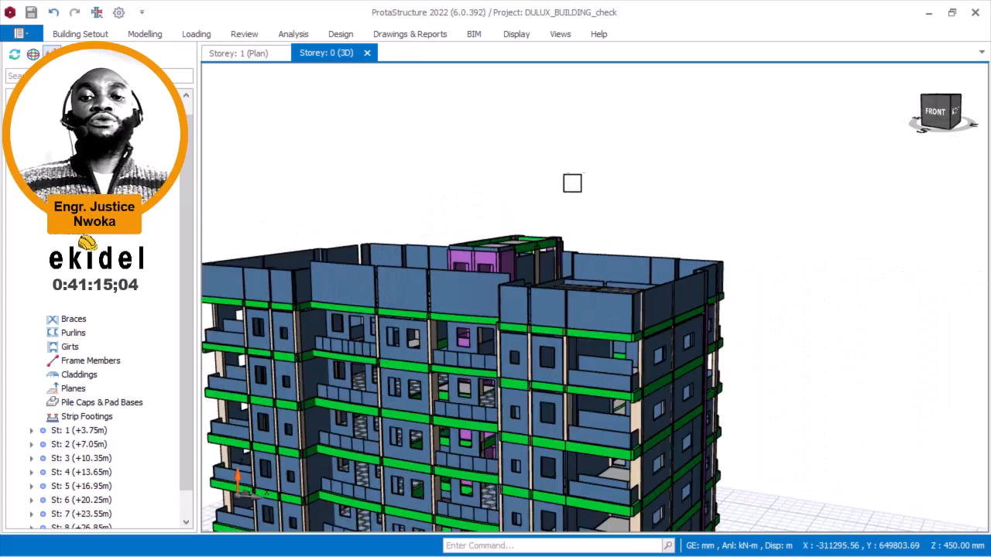
Inspect the ground-level columns and their supports, the storey list up to St: 9, and the whole building in 3D.
scroll(499, 422, "up", 8)
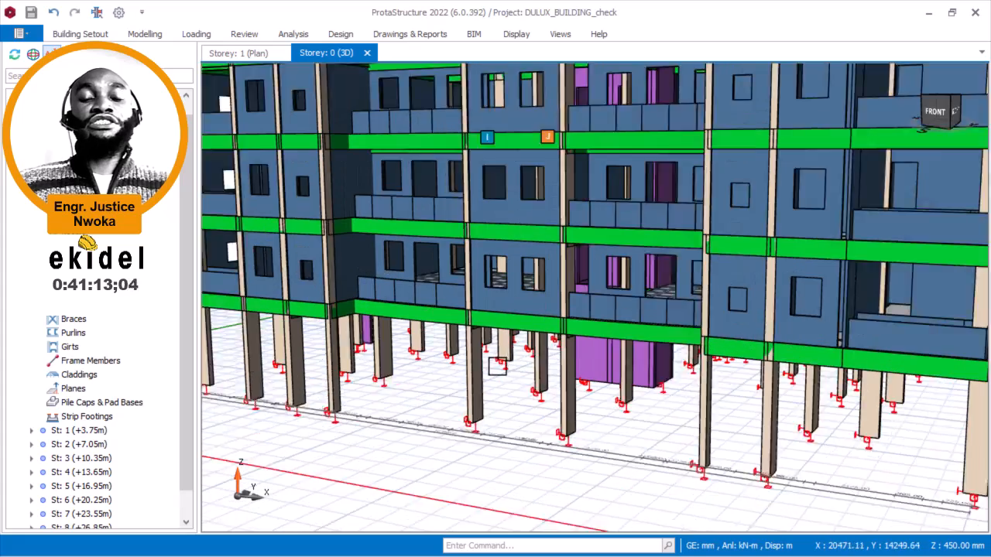
scroll(525, 377, "down", 1)
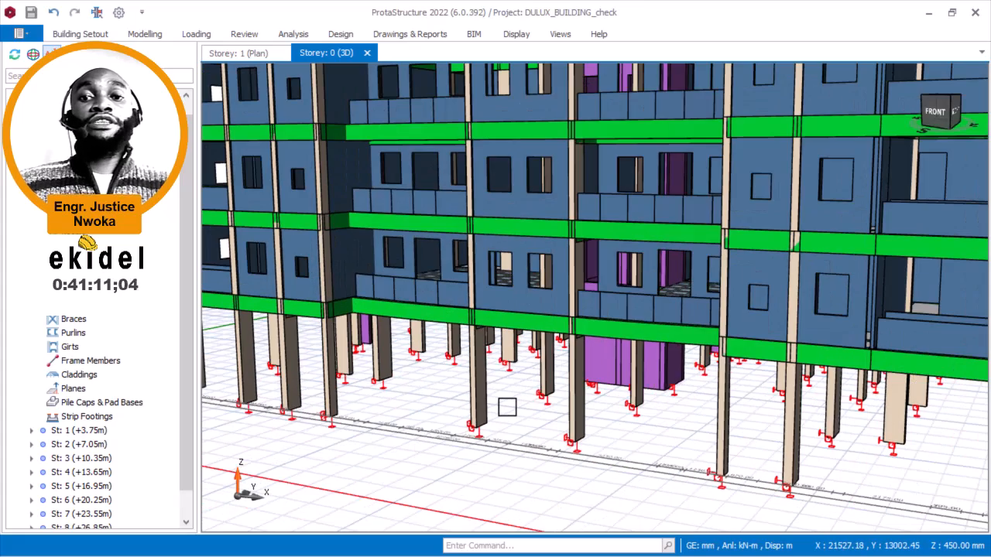
scroll(507, 408, "down", 7)
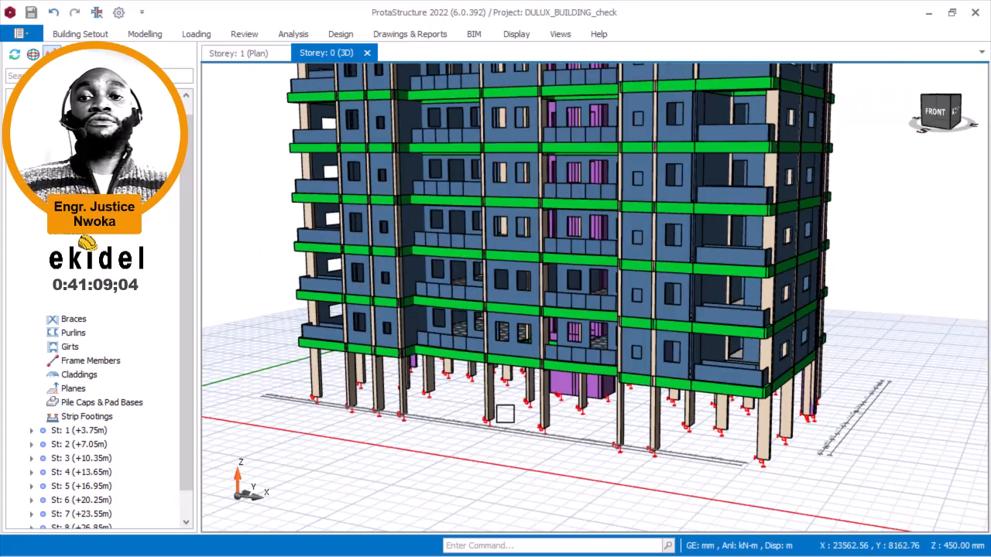
scroll(487, 435, "up", 1)
scroll(488, 423, "down", 2)
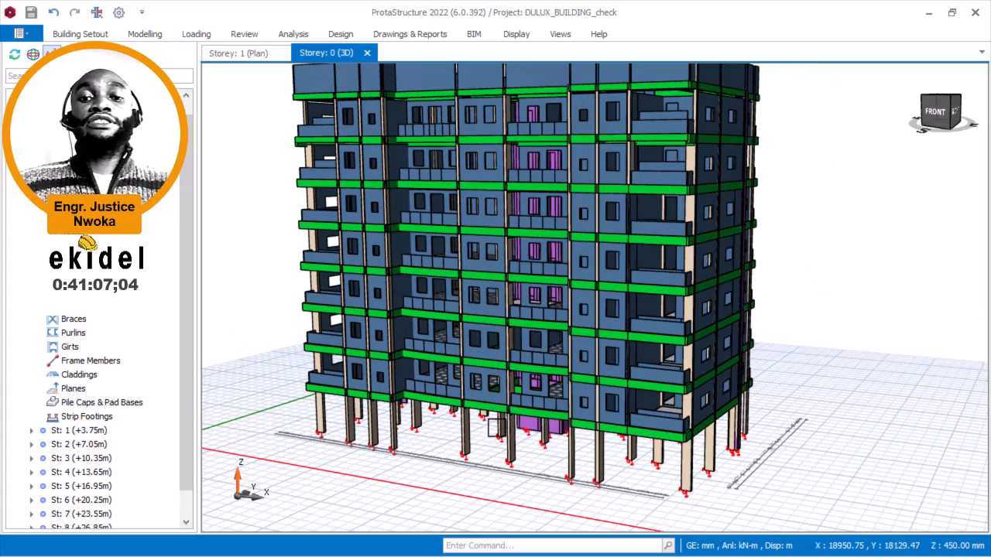
scroll(498, 446, "up", 2)
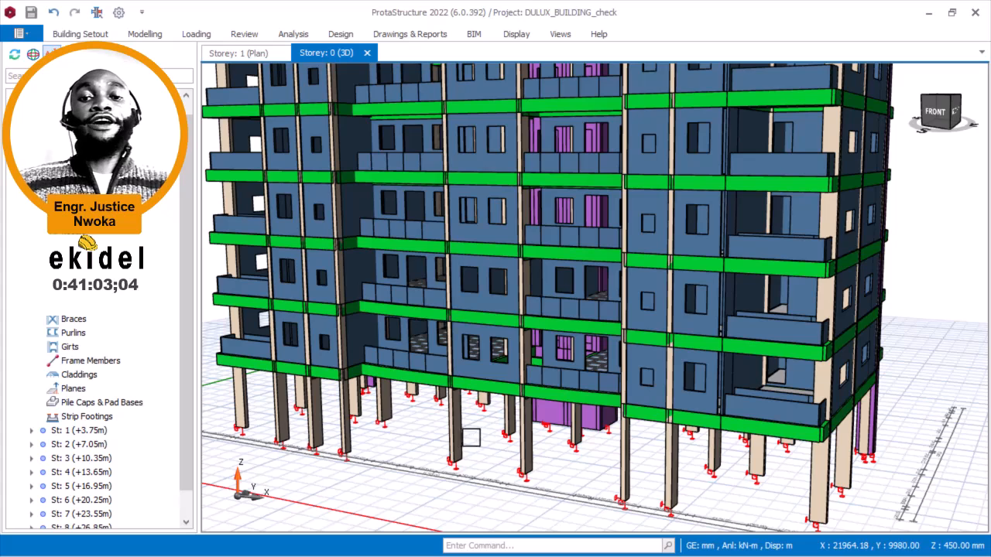
scroll(478, 437, "down", 2)
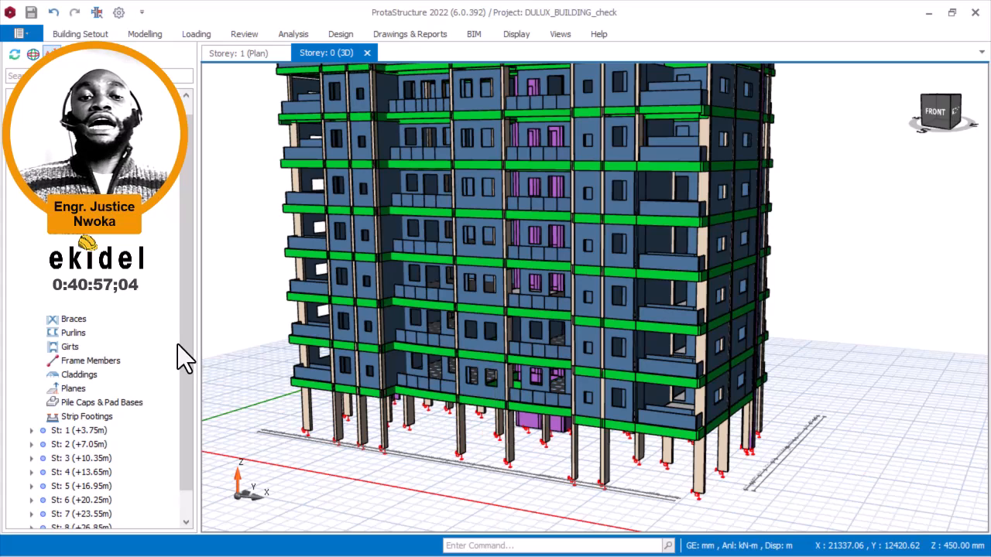
scroll(179, 279, "down", 1)
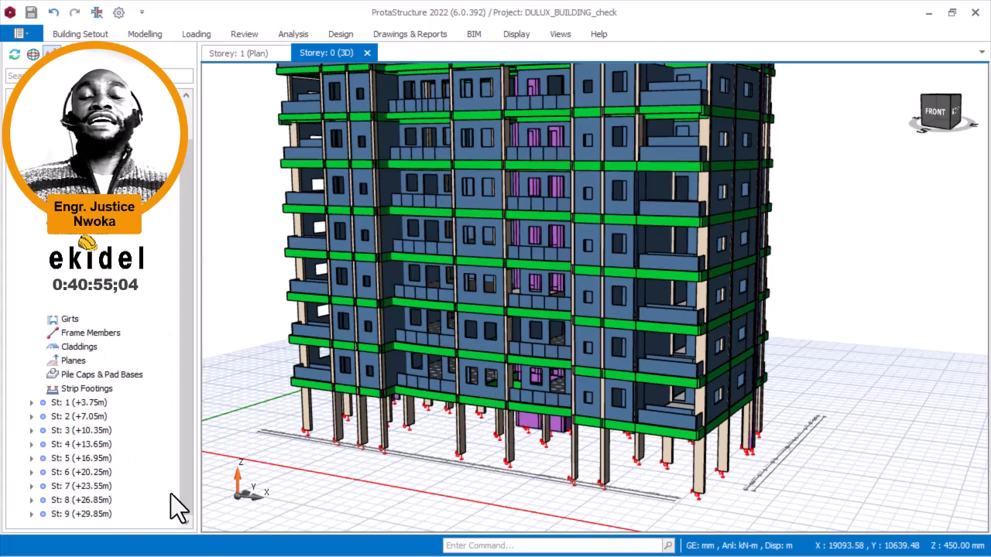
middle_click_drag(509, 258, 491, 314)
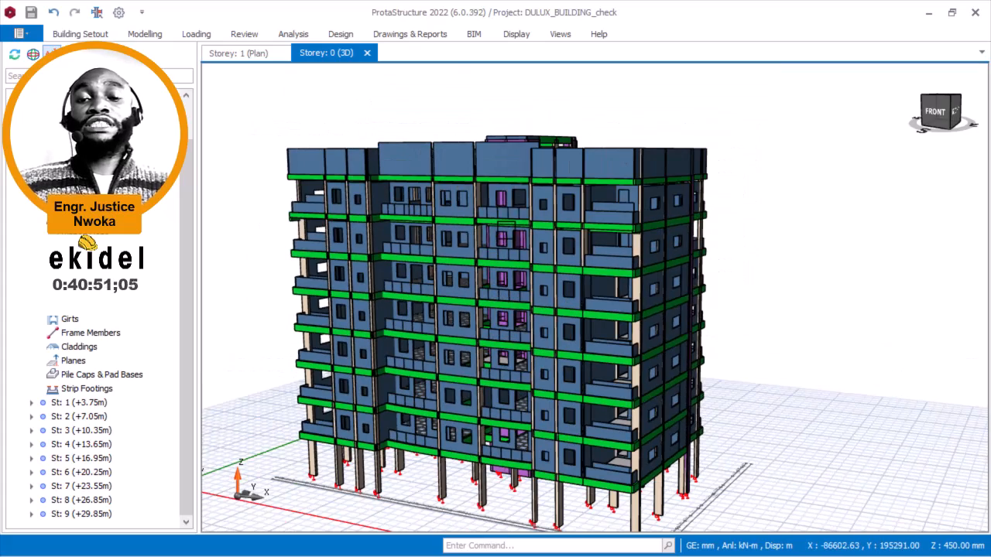
scroll(503, 248, "down", 1)
mouse_move(507, 232)
middle_mouse_down("shift")
mouse_move(504, 221)
mouse_move(513, 232)
middle_mouse_up("shift")
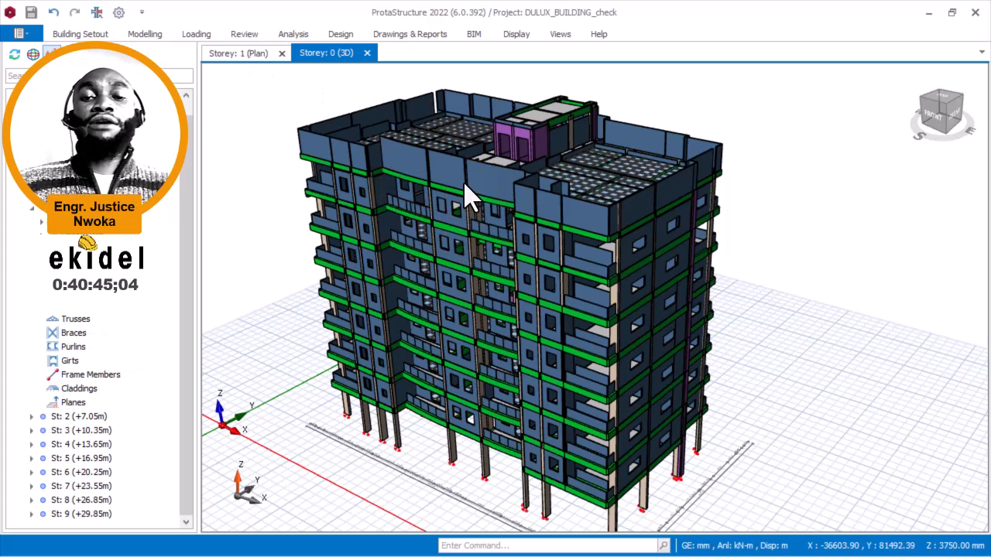
Go to the Storey 1 plan and examine the beams, columns and slabs where gridlines 5 and B1 cross.
scroll(433, 178, "up", 4)
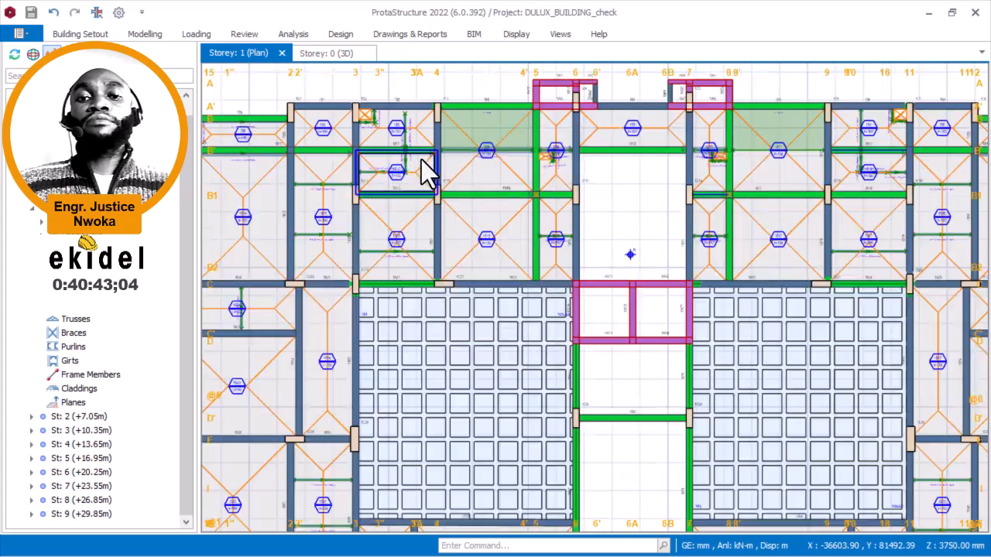
middle_click_drag(553, 203, 524, 235)
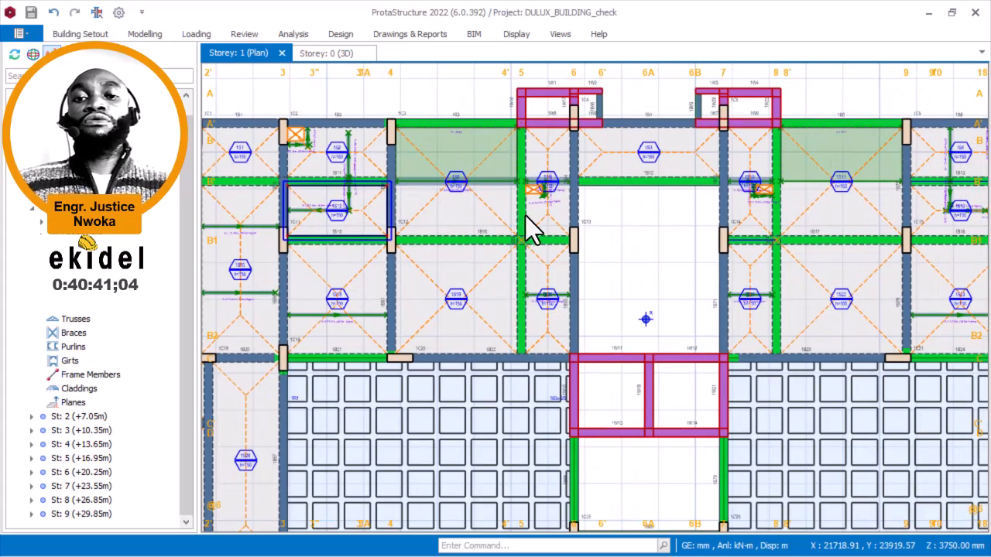
scroll(593, 224, "down", 1)
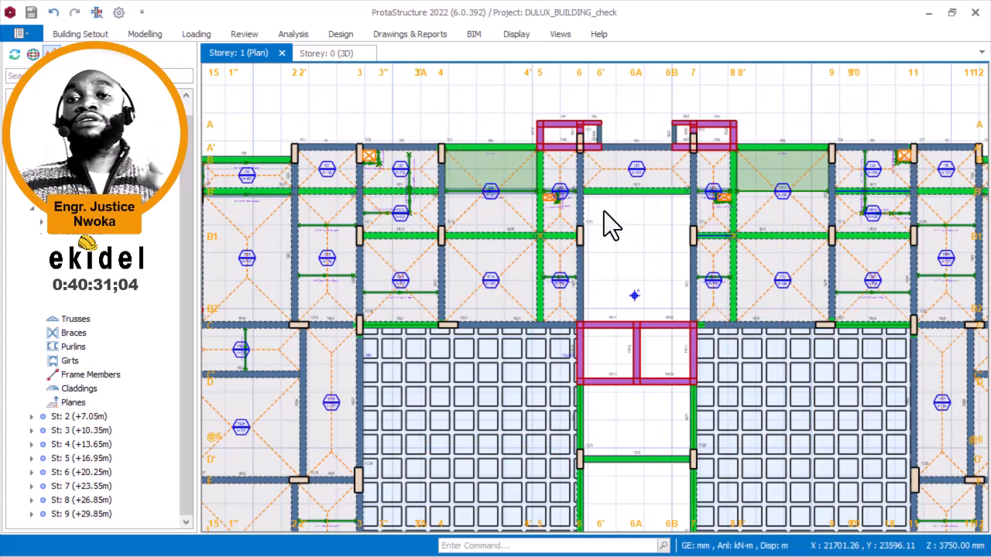
scroll(616, 225, "up", 1)
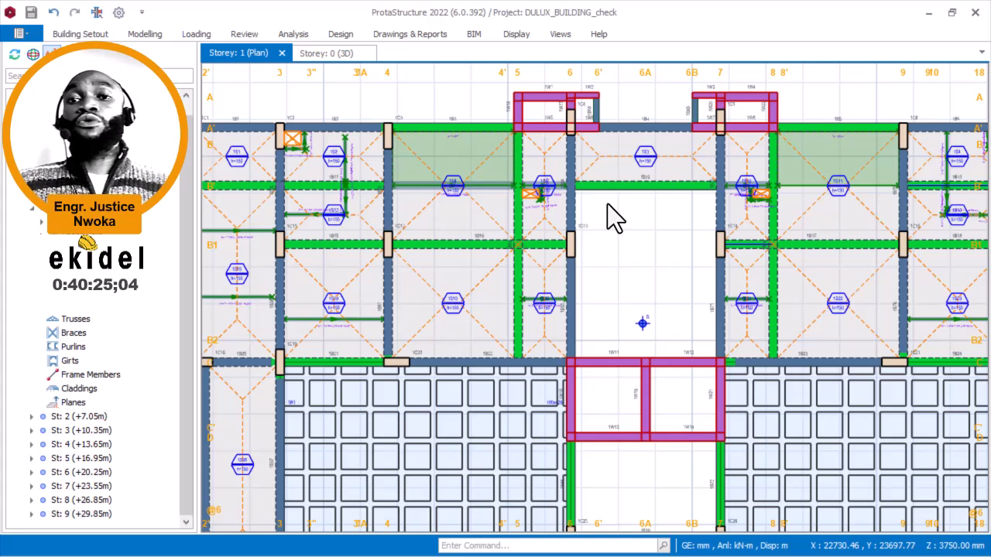
mouse_move(604, 195)
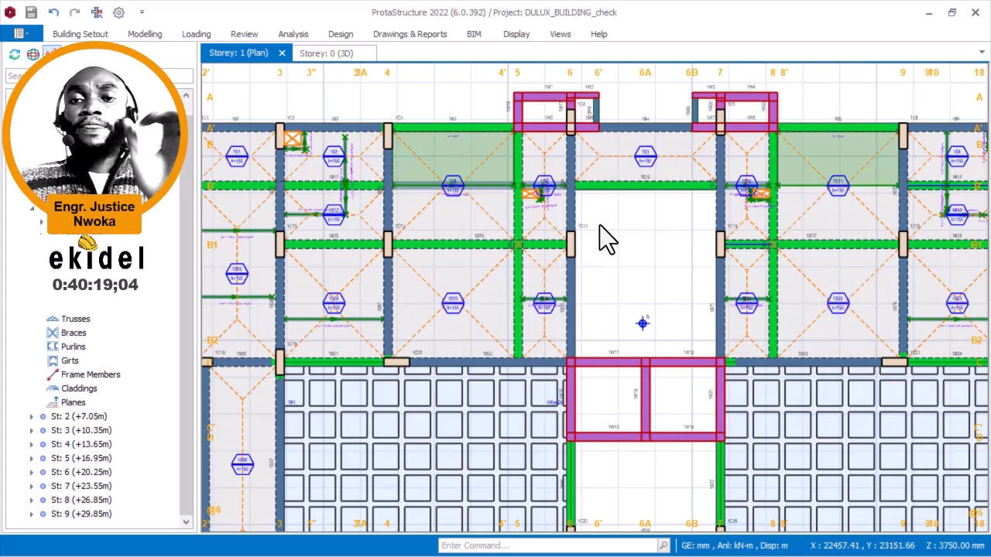
scroll(575, 243, "up", 4)
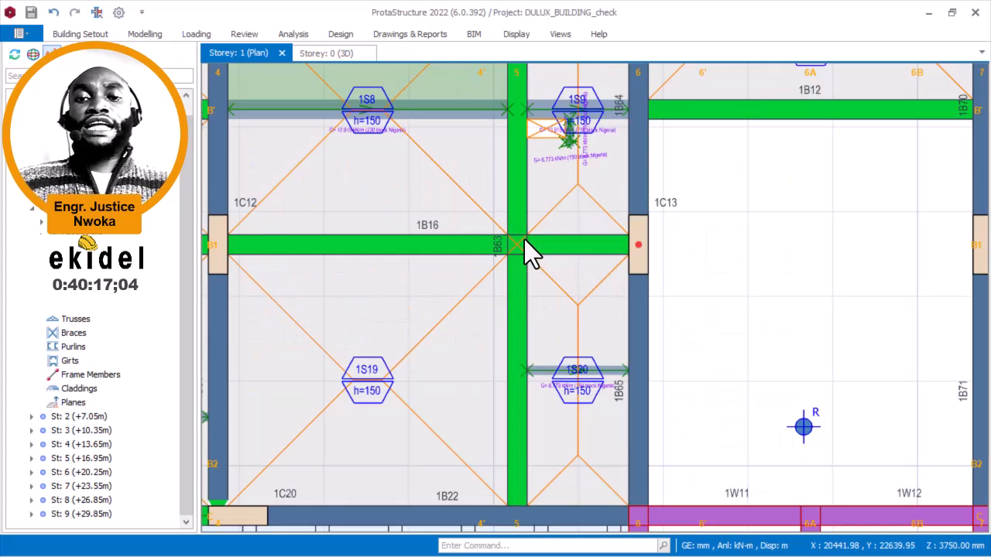
scroll(596, 263, "down", 1)
scroll(612, 258, "down", 1)
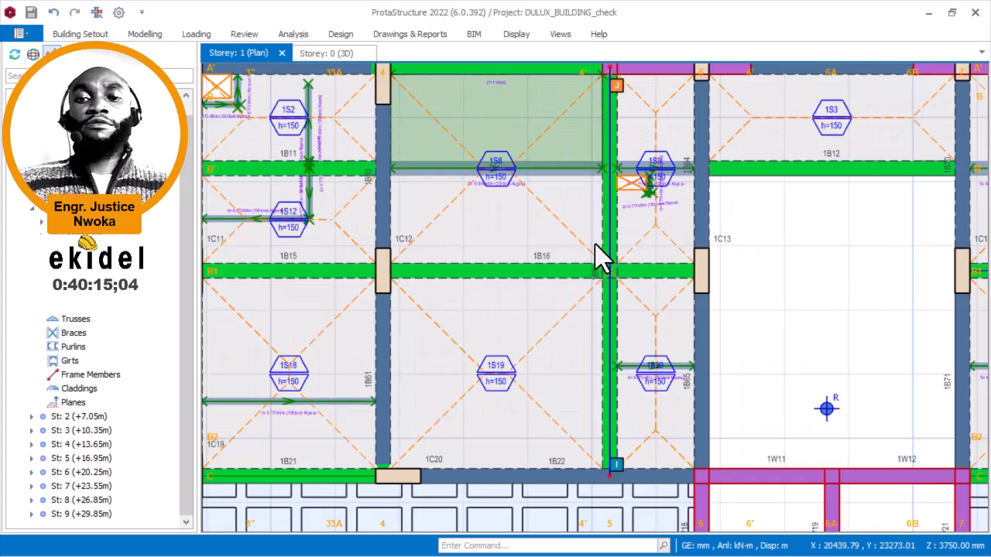
Select the two crossing beams 1B16 and 1B63 at gridlines B1 and 5 on the Storey 1 plan.
left_click(655, 272)
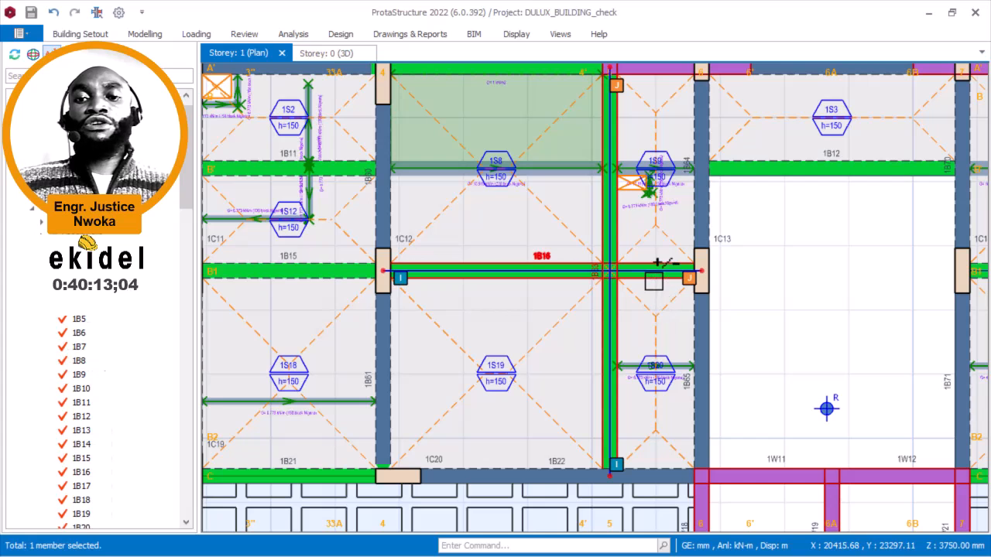
scroll(608, 254, "down", 1)
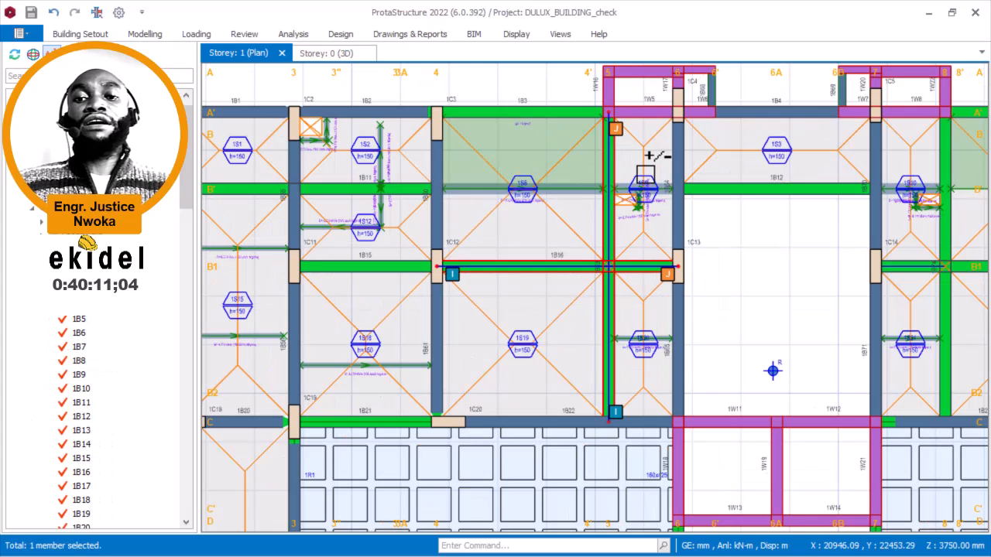
scroll(620, 183, "up", 1)
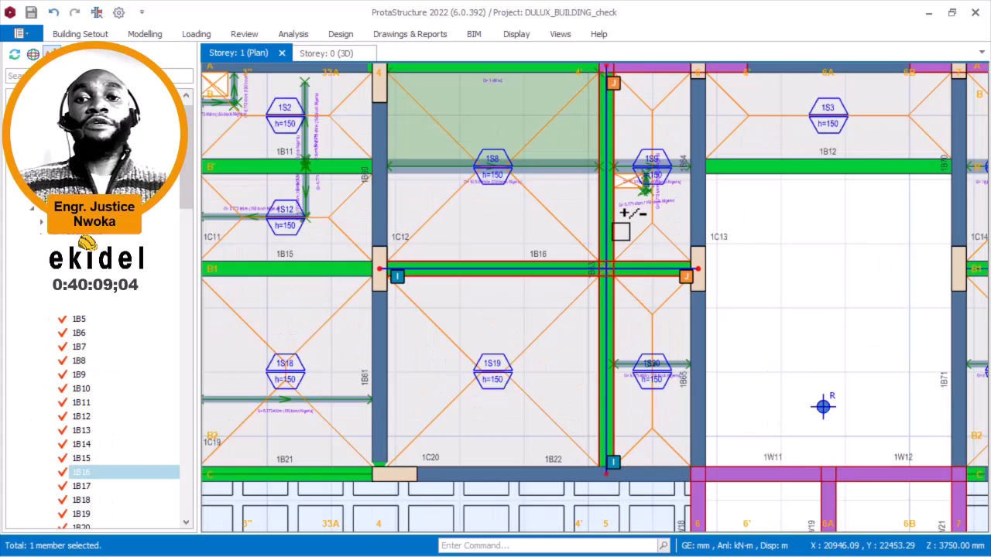
left_click(625, 221)
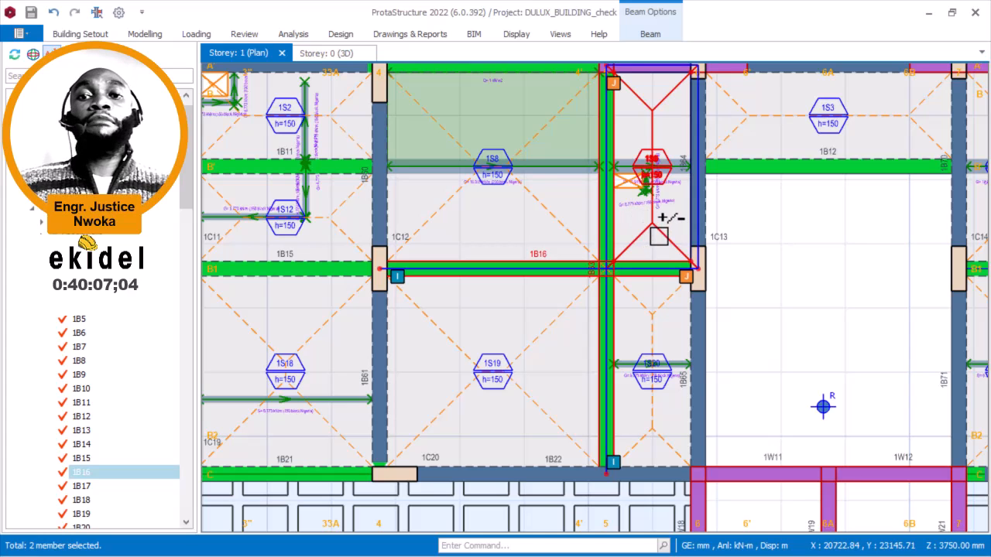
scroll(660, 219, "down", 1)
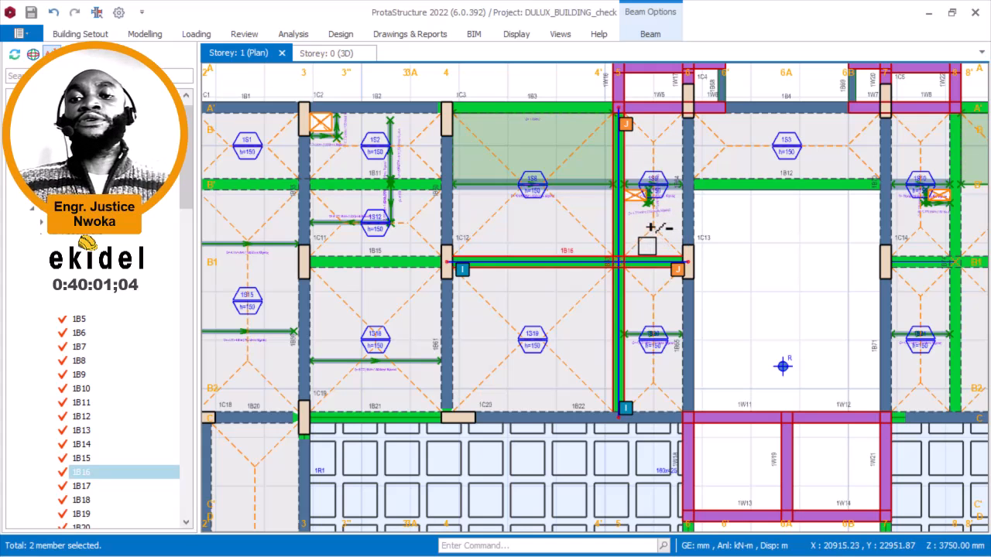
Examine the crossing of beams 1B16 and 1B63 up close, and clear the selection of both beams.
scroll(634, 249, "up", 2)
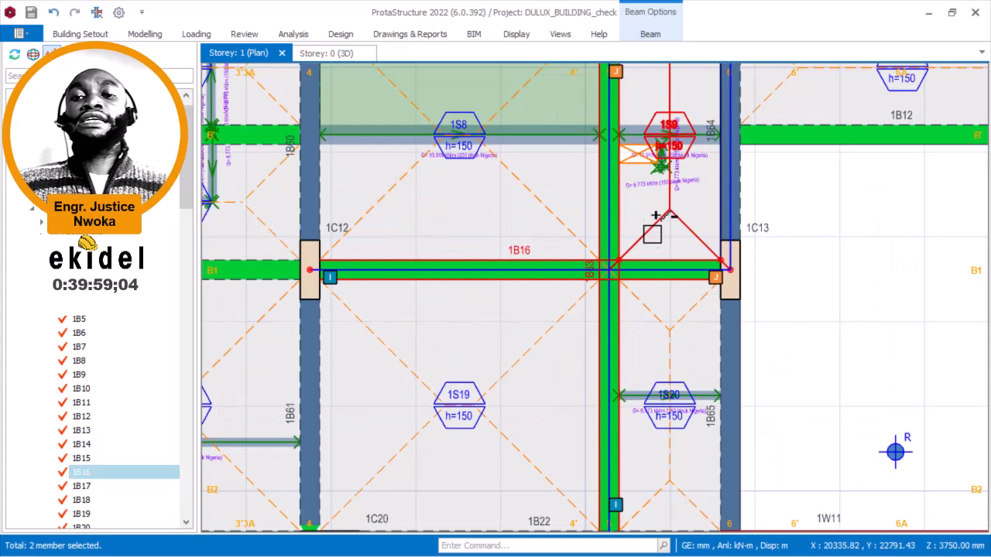
scroll(615, 255, "down", 2)
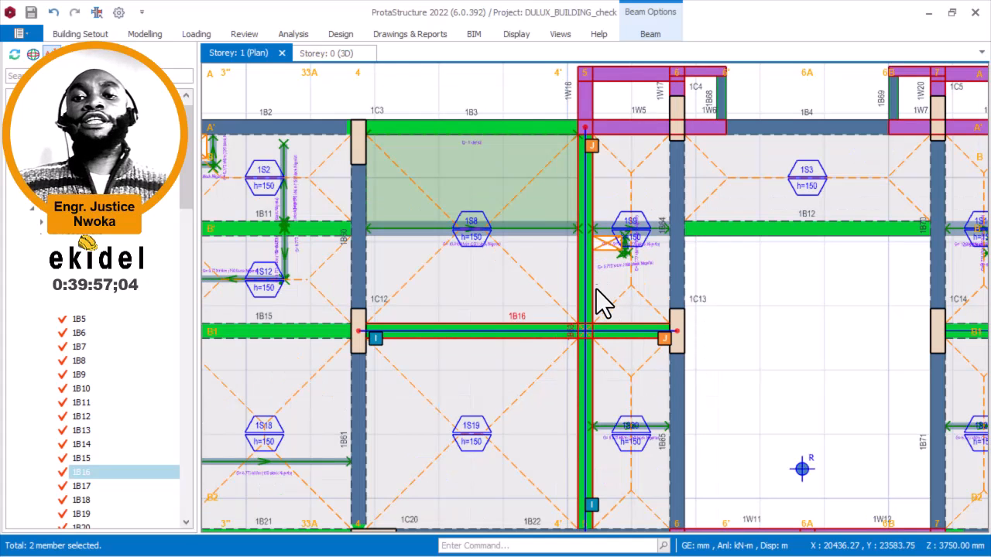
scroll(596, 310, "up", 2)
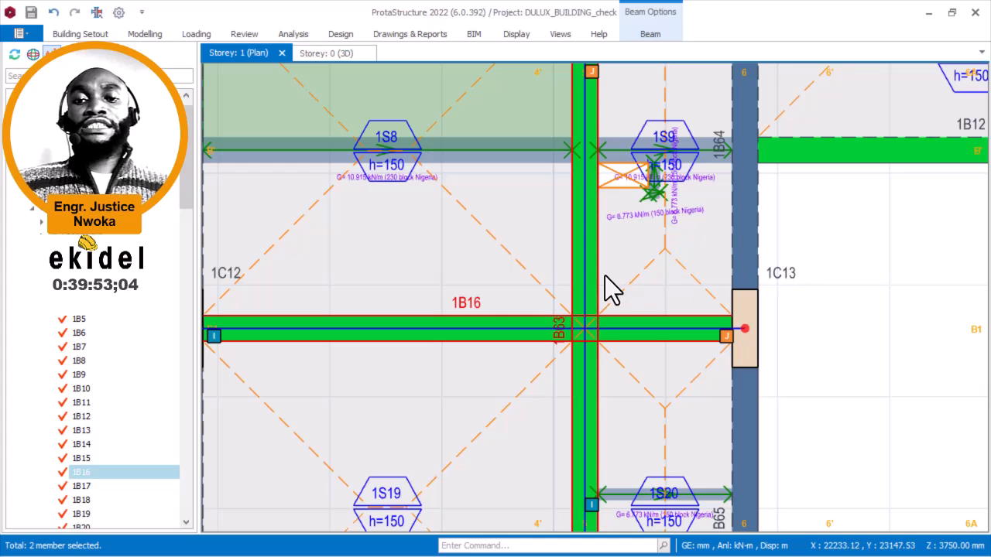
key("Escape")
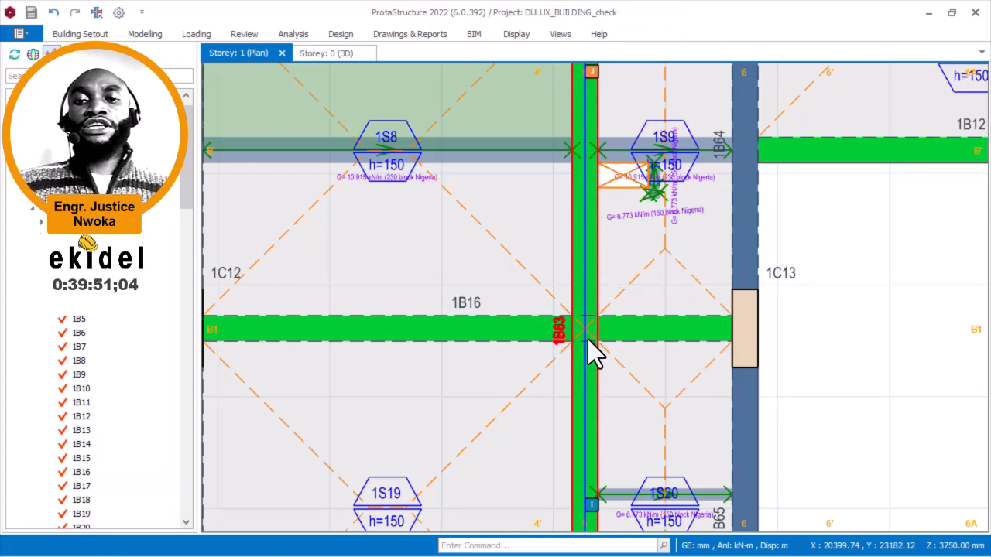
Select beam 1B63 alone and examine its full run between gridlines A' and C.
scroll(588, 360, "down", 2)
scroll(593, 403, "down", 2)
scroll(620, 331, "down", 1)
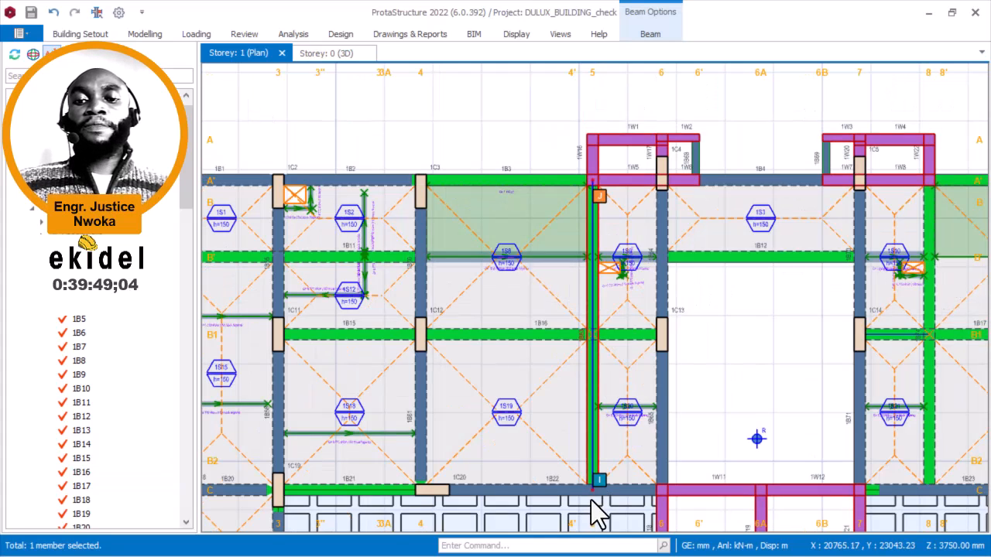
scroll(592, 509, "up", 1)
scroll(596, 501, "down", 1)
scroll(577, 333, "up", 3)
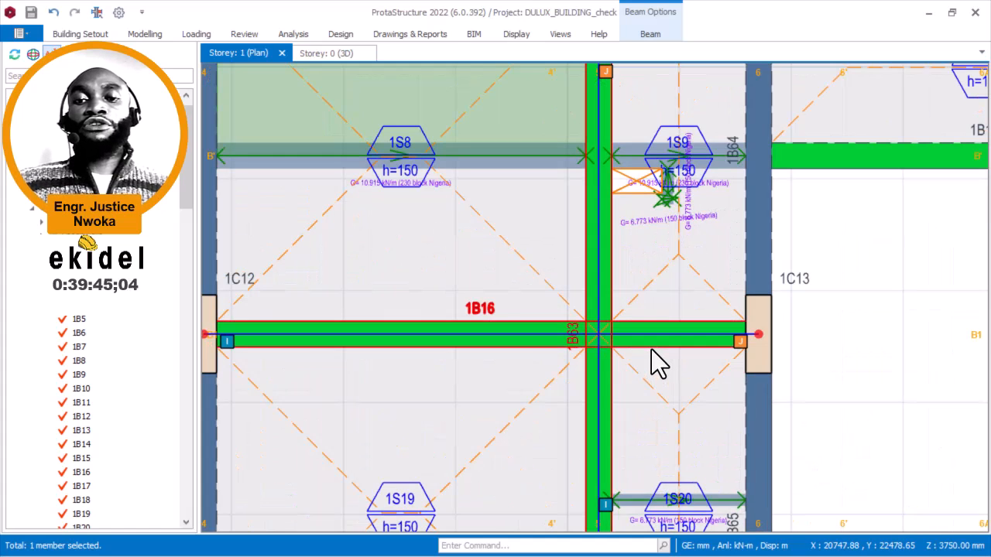
Select beam 1B16 and examine its span between columns 1C12 and 1C13.
mouse_move(746, 335)
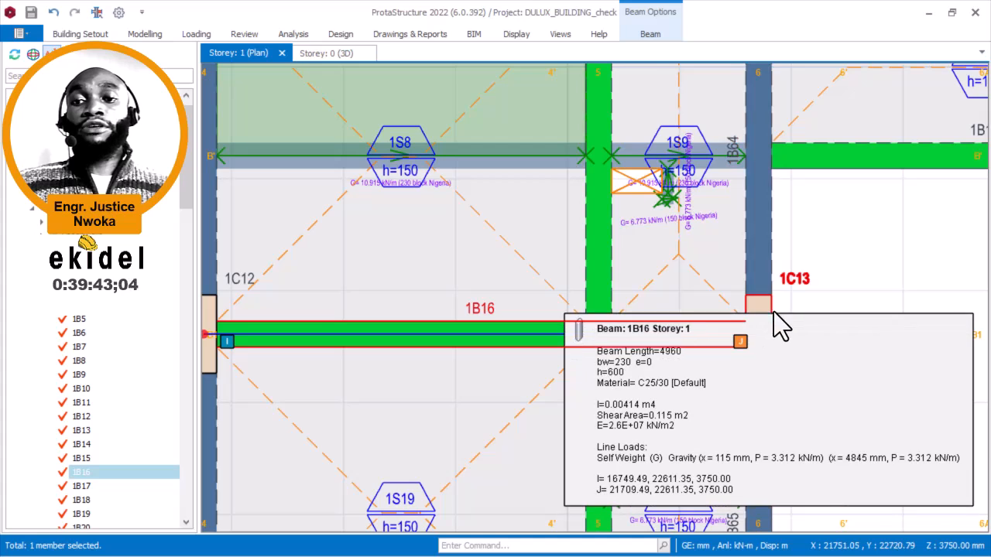
scroll(808, 275, "down", 2)
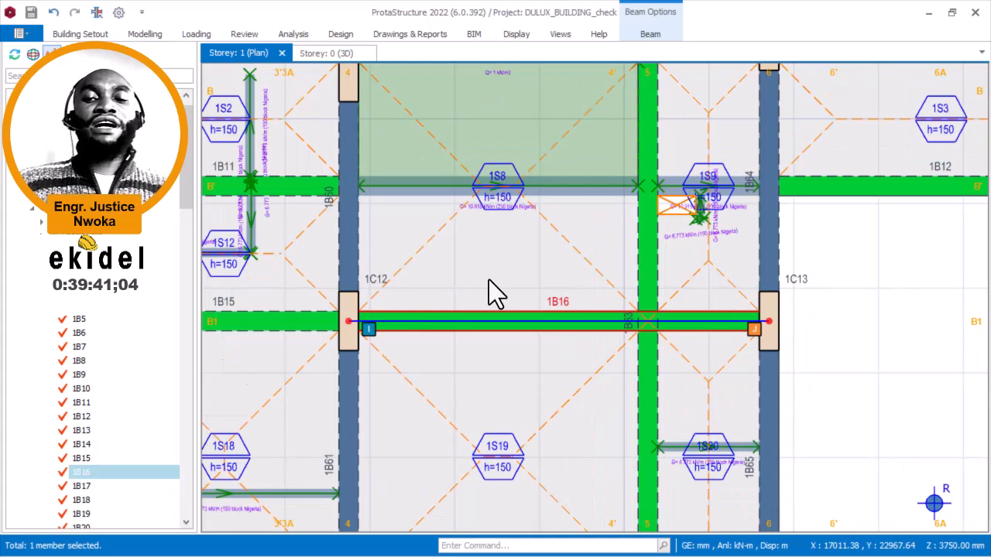
scroll(482, 293, "down", 1)
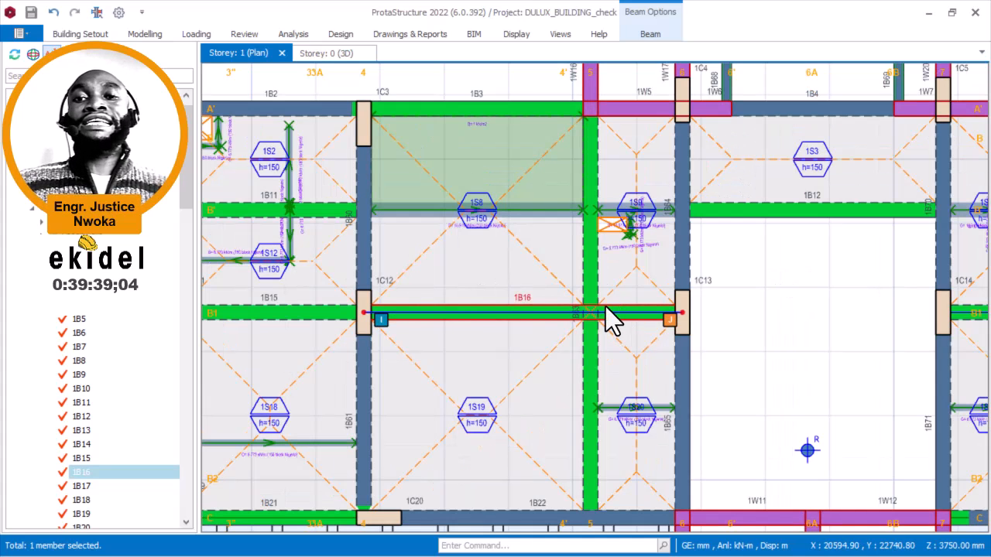
scroll(590, 334, "up", 2)
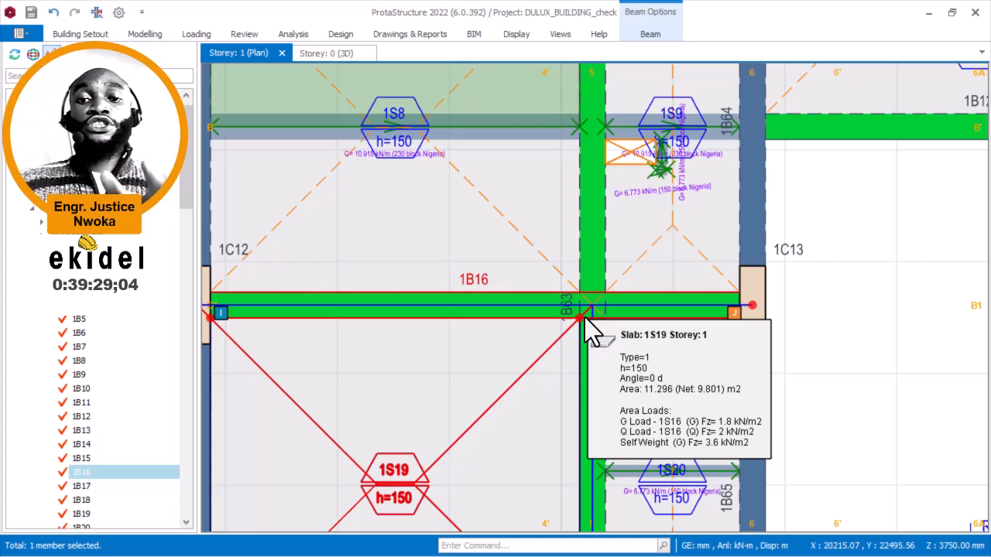
Compare beams 1B16 and 1B63 around their crossing, reading each beam's properties and viewing the surrounding bays.
scroll(610, 313, "down", 2)
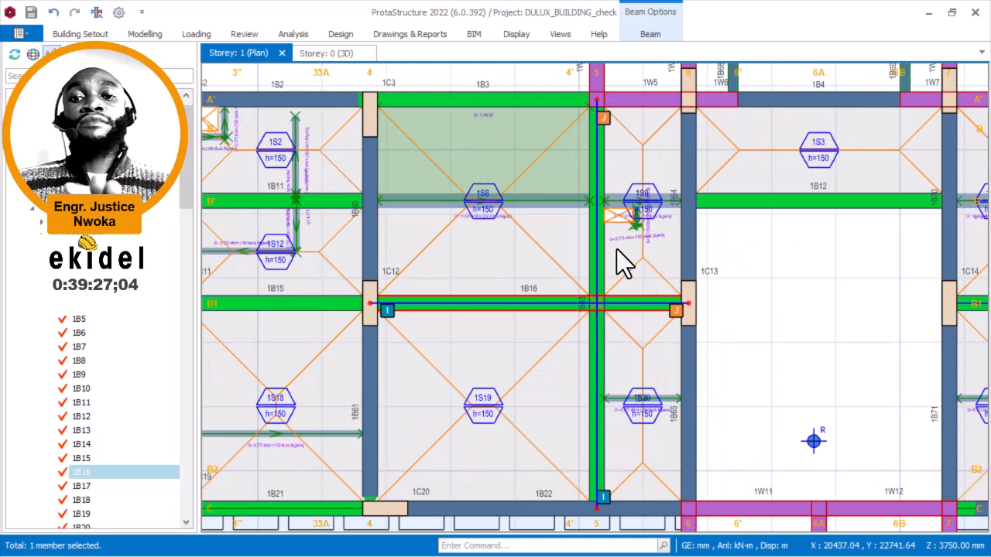
mouse_move(607, 290)
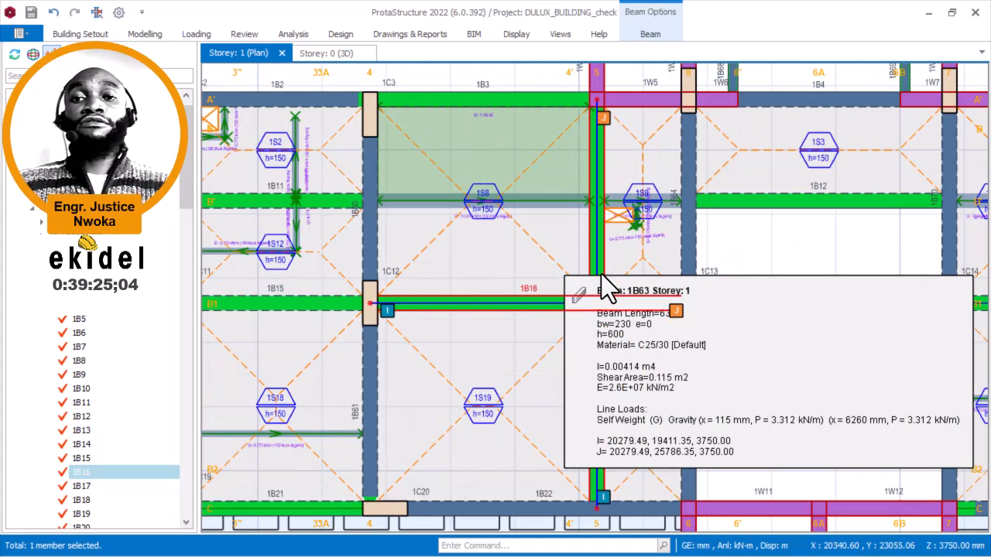
scroll(609, 287, "up", 1)
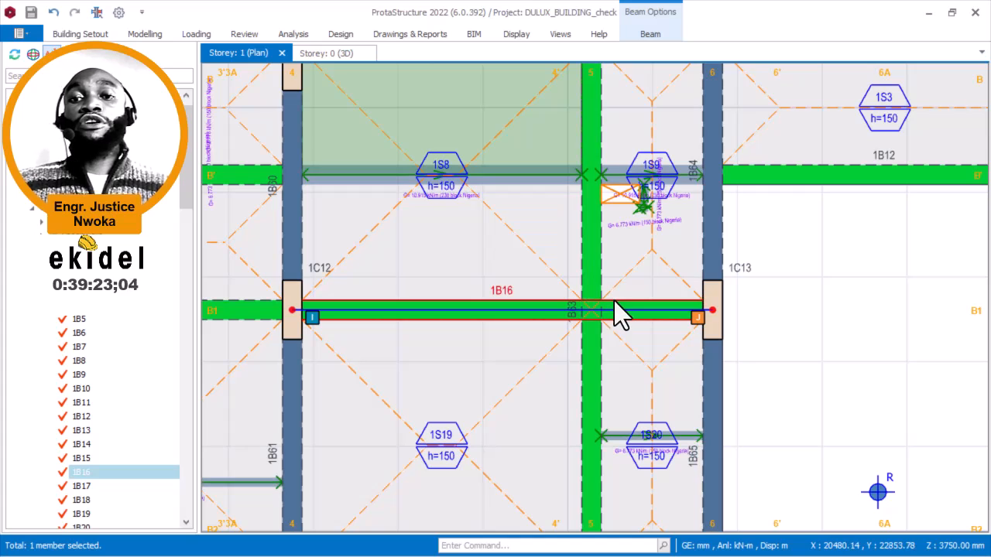
scroll(610, 304, "down", 1)
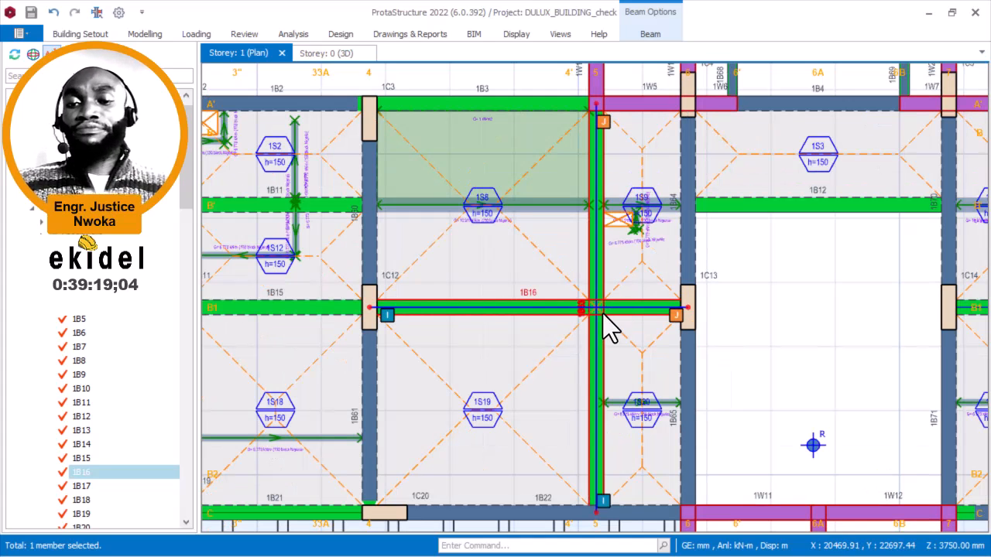
scroll(609, 304, "up", 2)
scroll(609, 313, "down", 2)
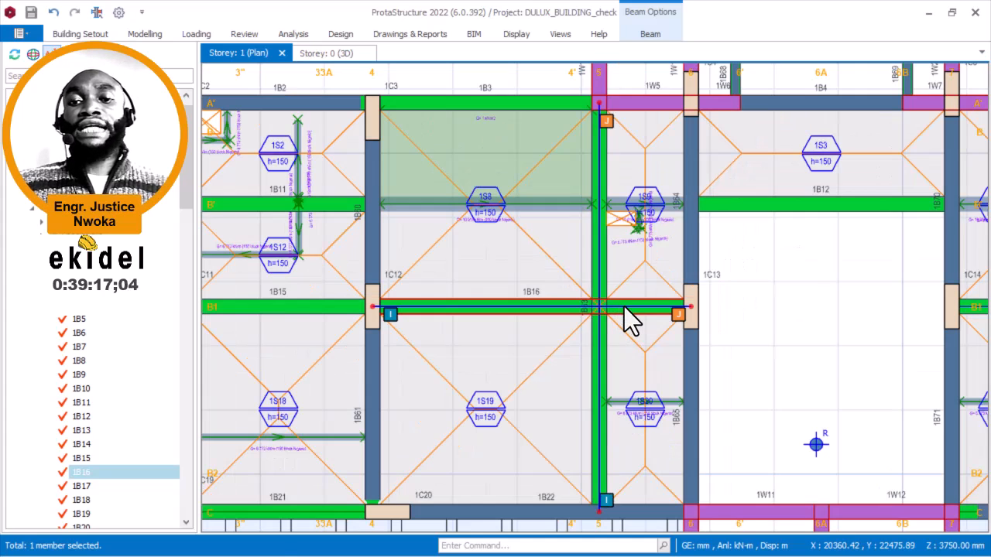
scroll(623, 325, "up", 2)
mouse_move(630, 328)
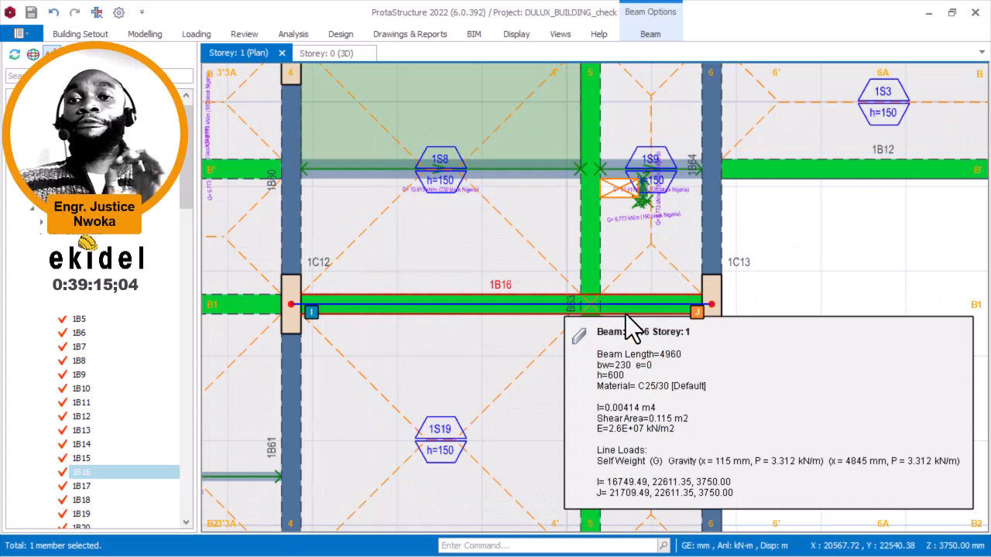
scroll(628, 310, "down", 2)
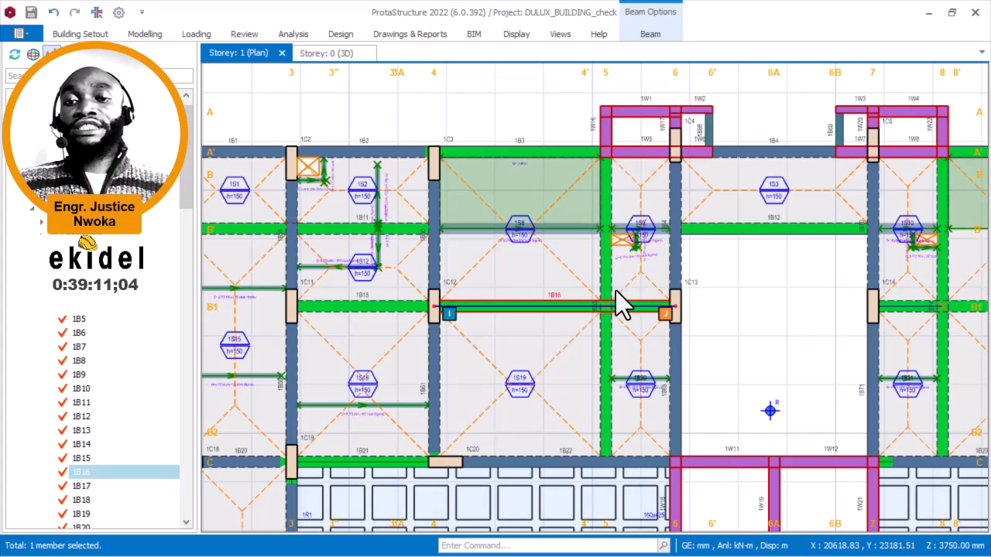
scroll(614, 337, "up", 2)
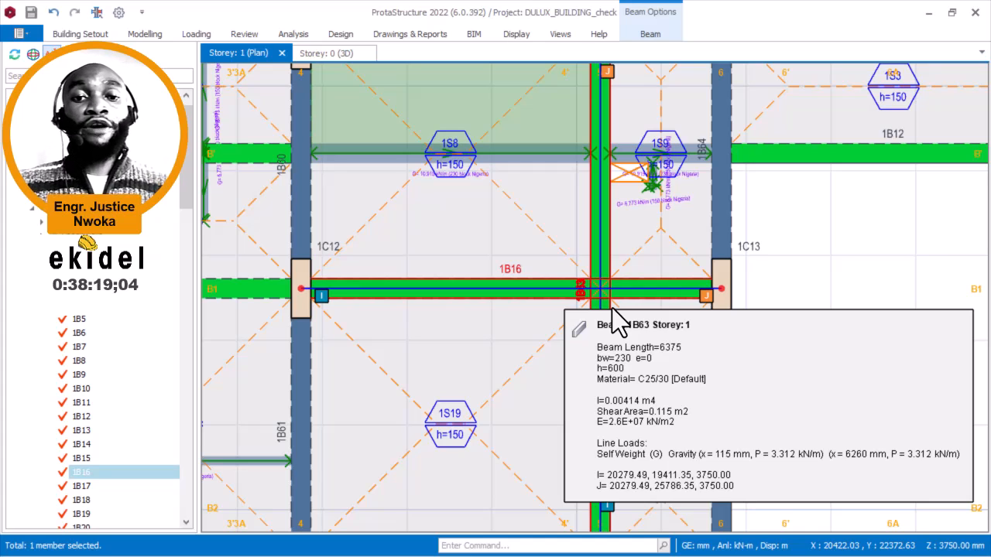
scroll(616, 282, "down", 2)
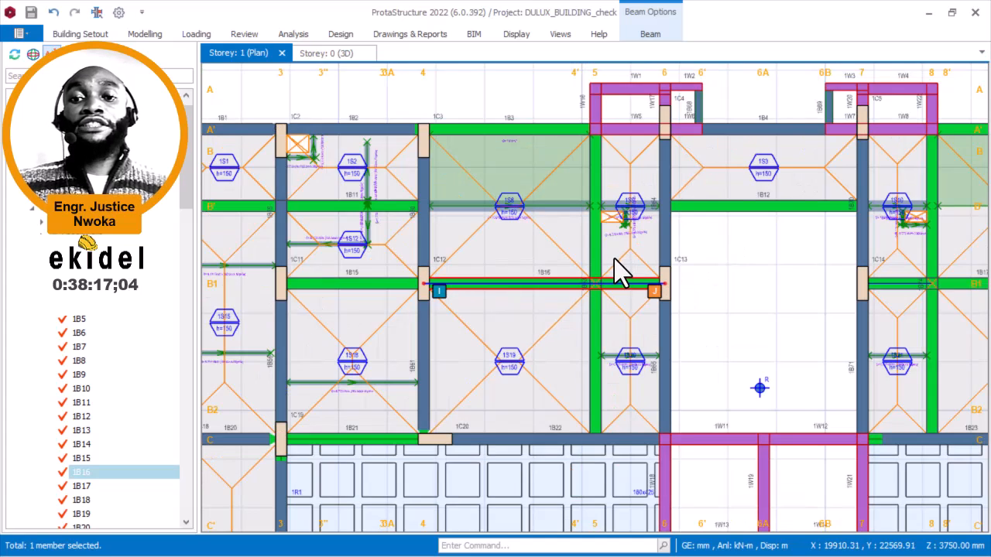
Select beam 1B63 and inspect its end supports at wall 1W5 on gridline A' and beam 1B22 on gridline C.
scroll(601, 280, "up", 1)
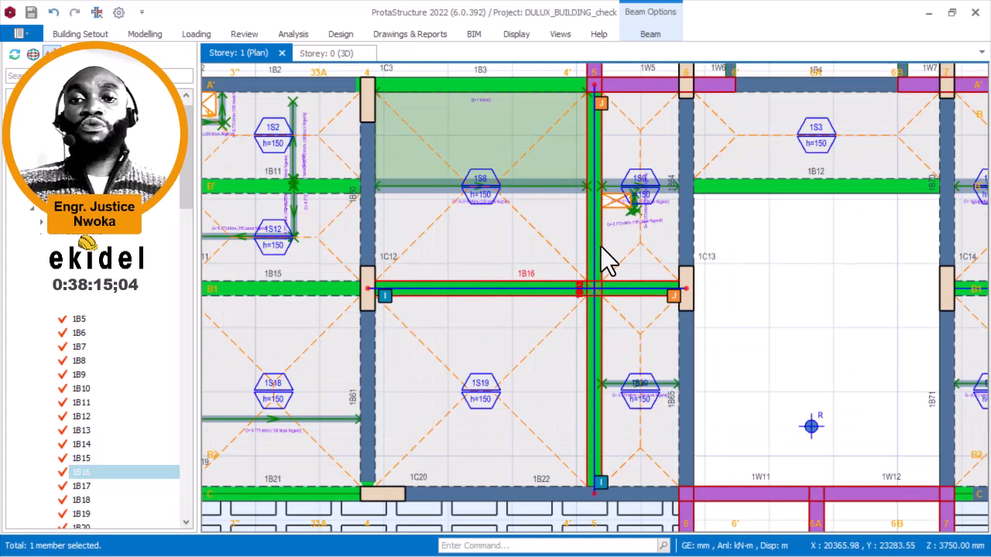
scroll(602, 236, "down", 1)
middle_click_drag(612, 228, 606, 293)
scroll(599, 191, "up", 3)
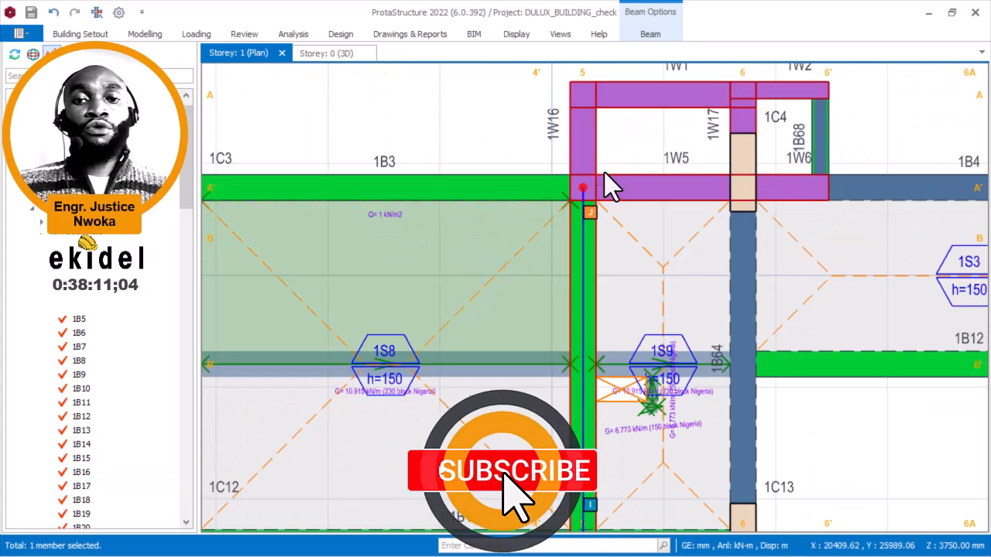
scroll(592, 219, "down", 4)
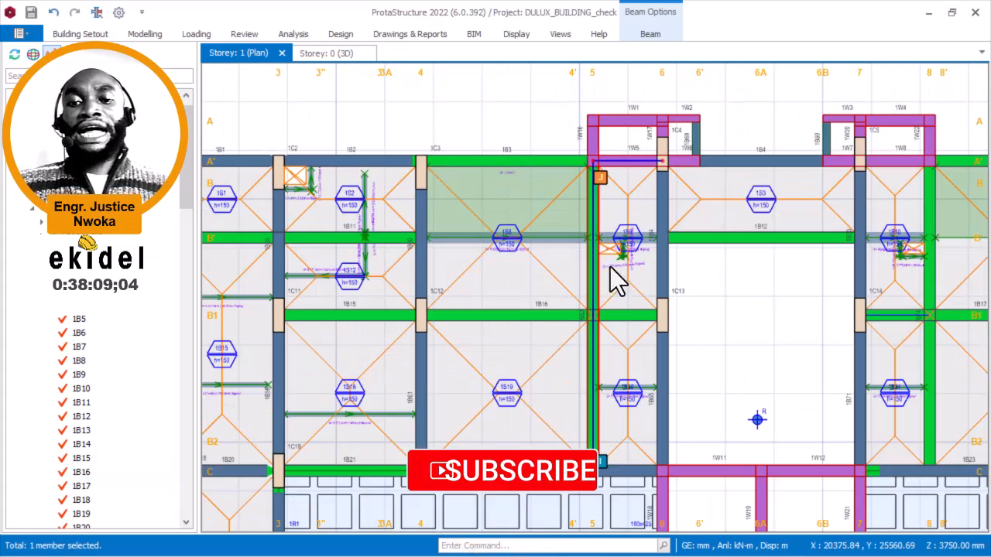
scroll(603, 475, "up", 4)
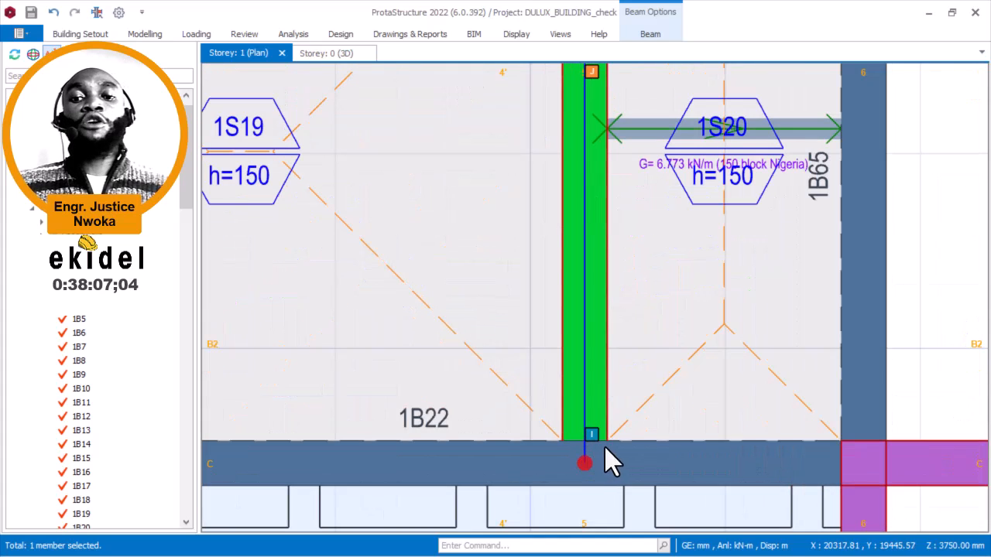
scroll(593, 433, "down", 1)
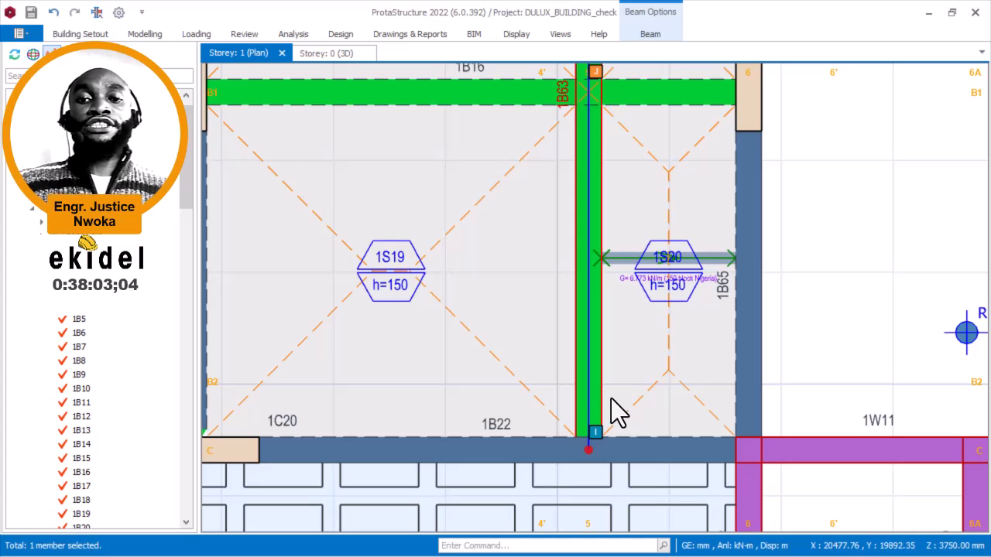
scroll(610, 372, "down", 1)
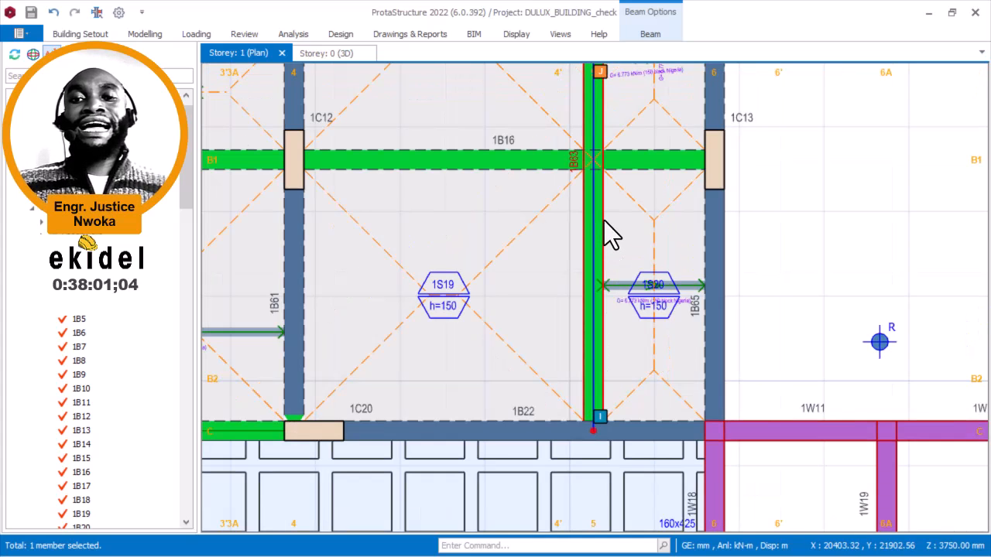
Select beam 1B16 again and inspect its support at column 1C12.
mouse_move(606, 223)
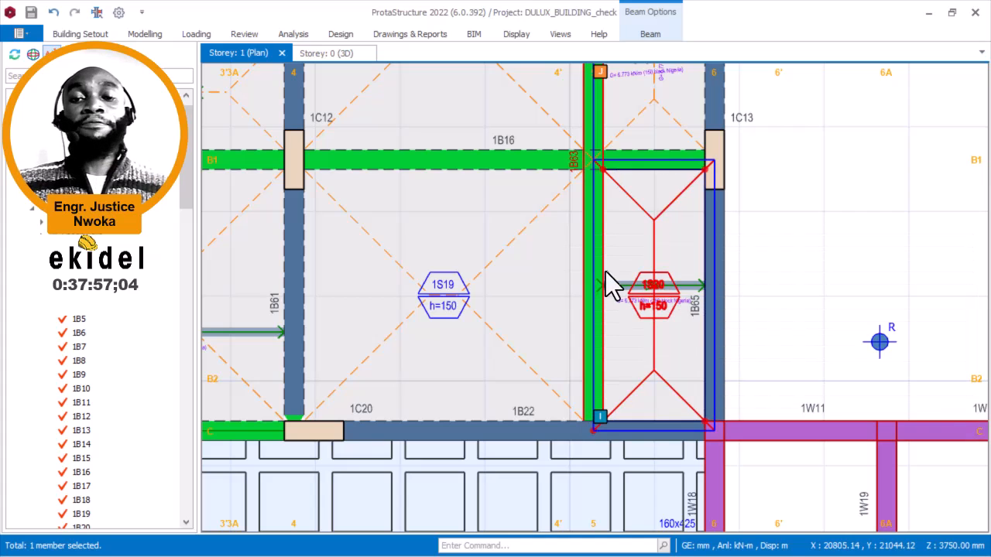
scroll(545, 252, "up", 1)
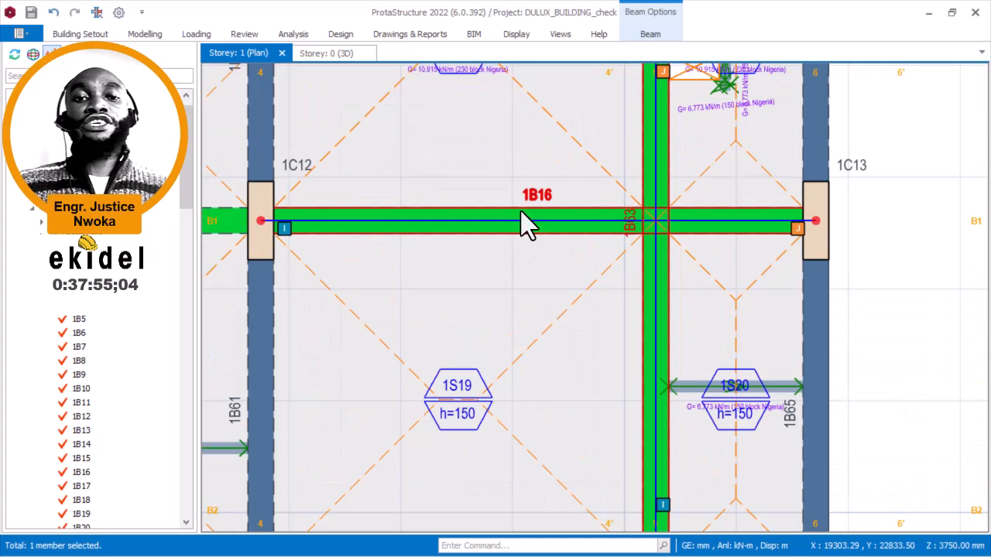
left_click(264, 218)
scroll(300, 176, "up", 1)
scroll(307, 177, "down", 1)
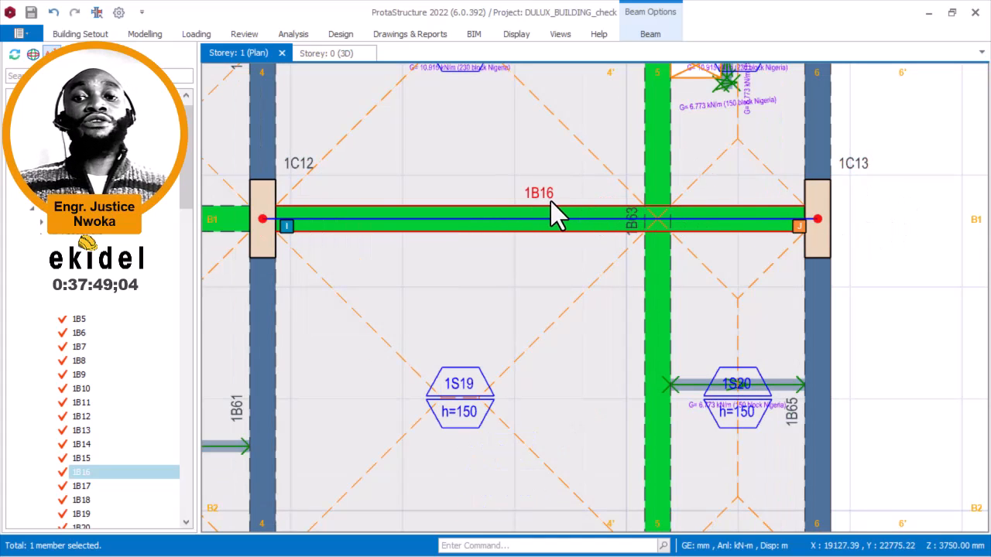
Examine the intersection where beam 1B63 meets 1B16 at gridline 5, and read the properties of 1B63.
scroll(657, 244, "down", 3)
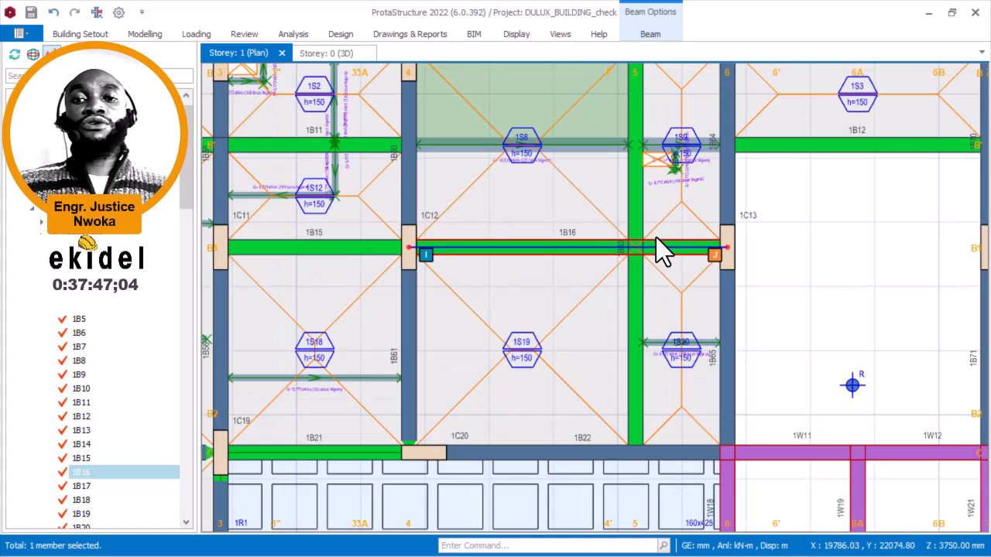
scroll(628, 236, "up", 4)
scroll(650, 248, "up", 2)
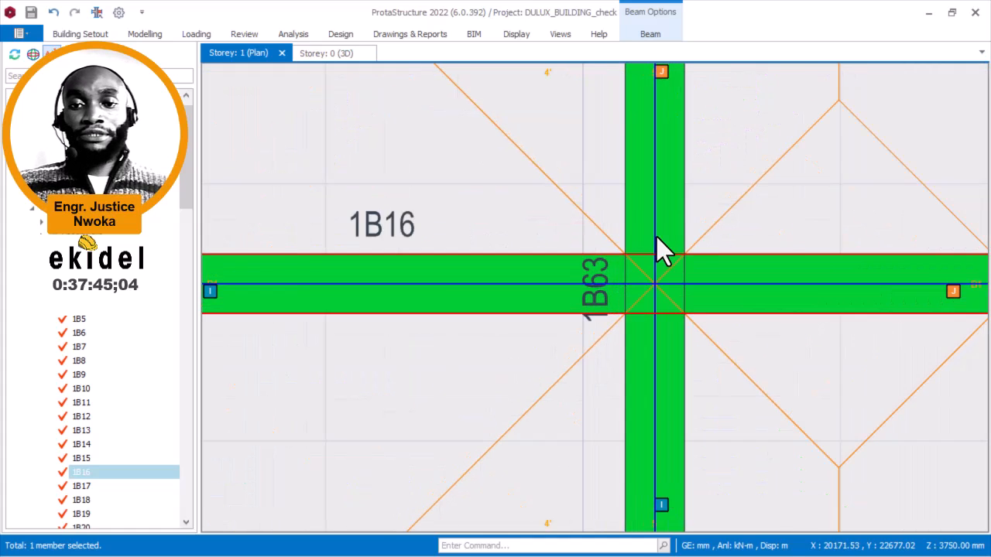
scroll(673, 224, "down", 1)
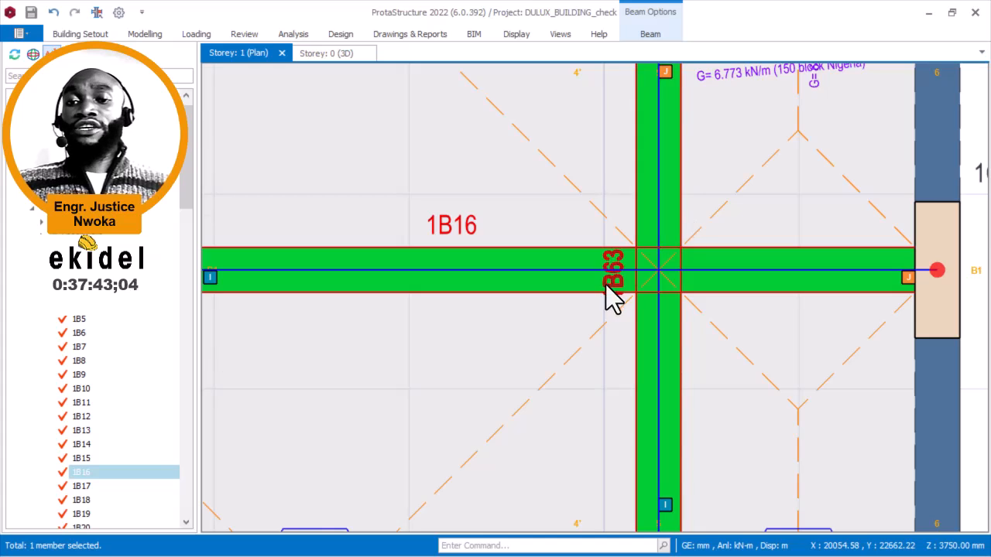
scroll(646, 299, "down", 3)
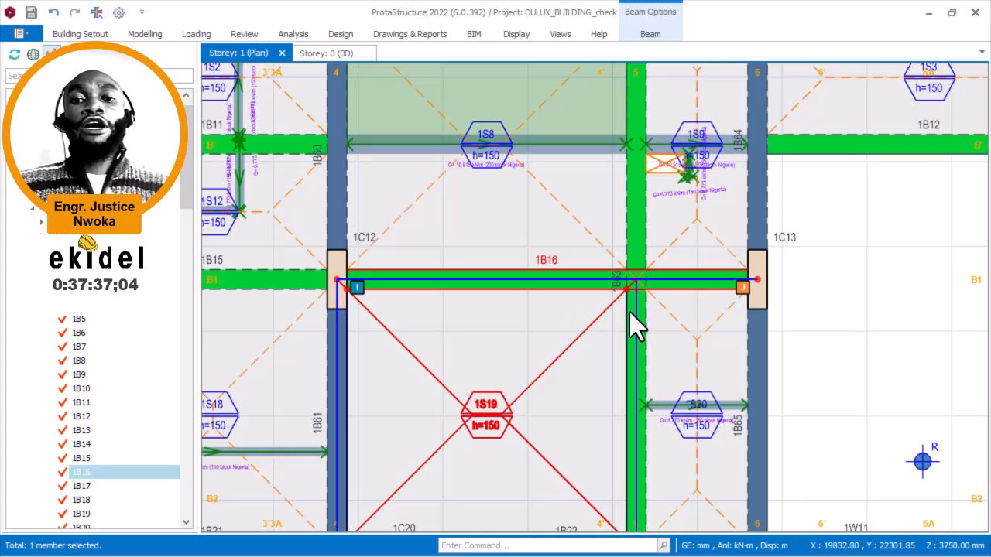
scroll(643, 318, "up", 3)
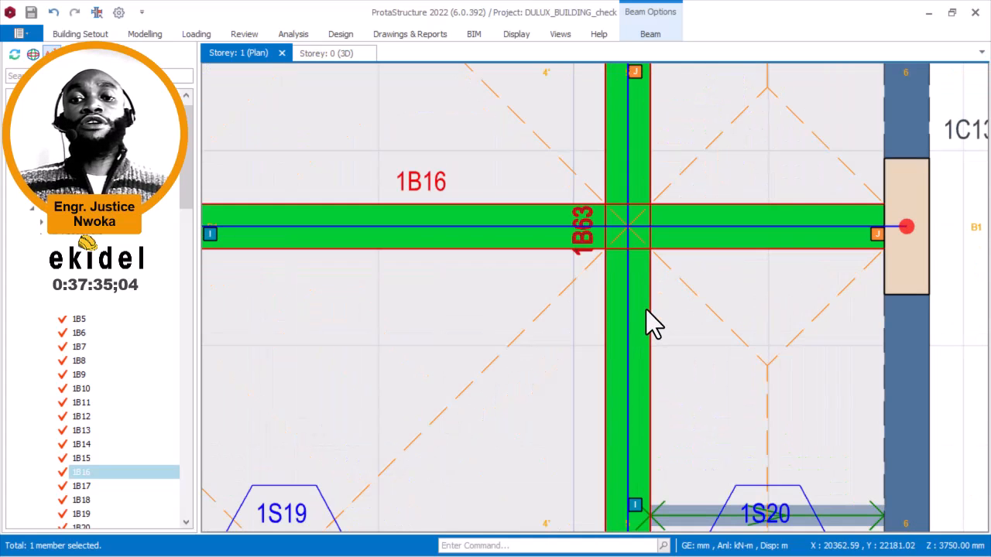
mouse_move(647, 308)
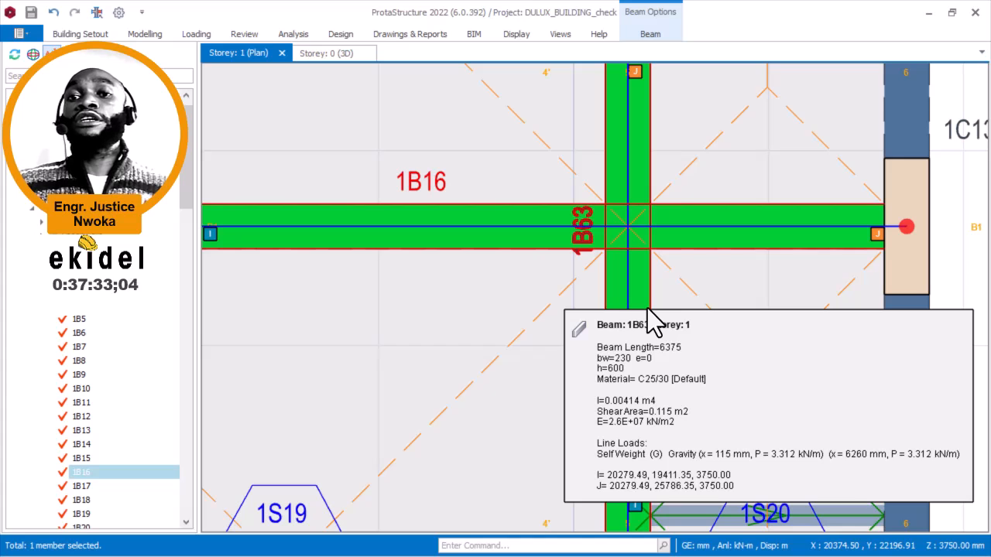
scroll(648, 317, "down", 3)
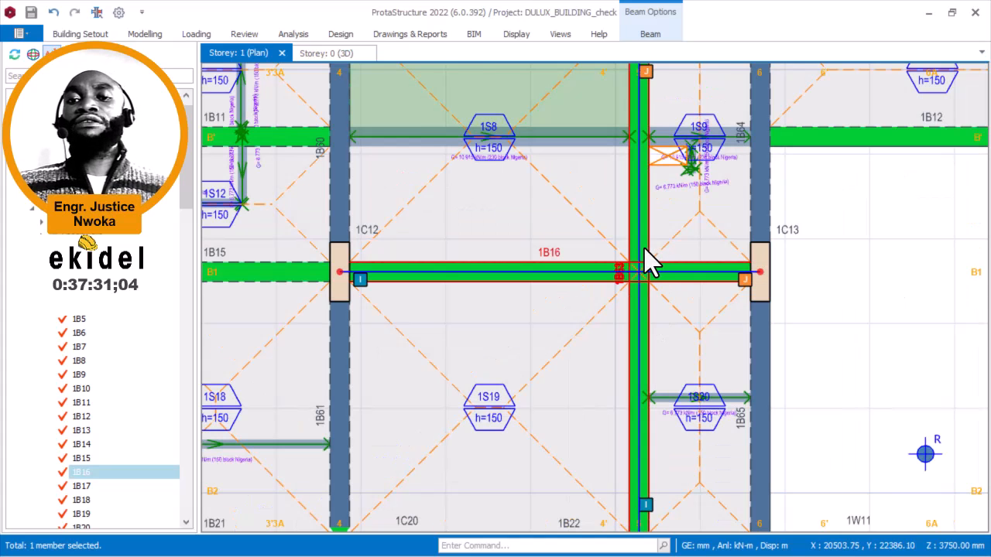
Review the properties of beams 1B16 and 1B63 at their crossing, and delete beam 1B63 along gridline 5.
scroll(647, 261, "up", 1)
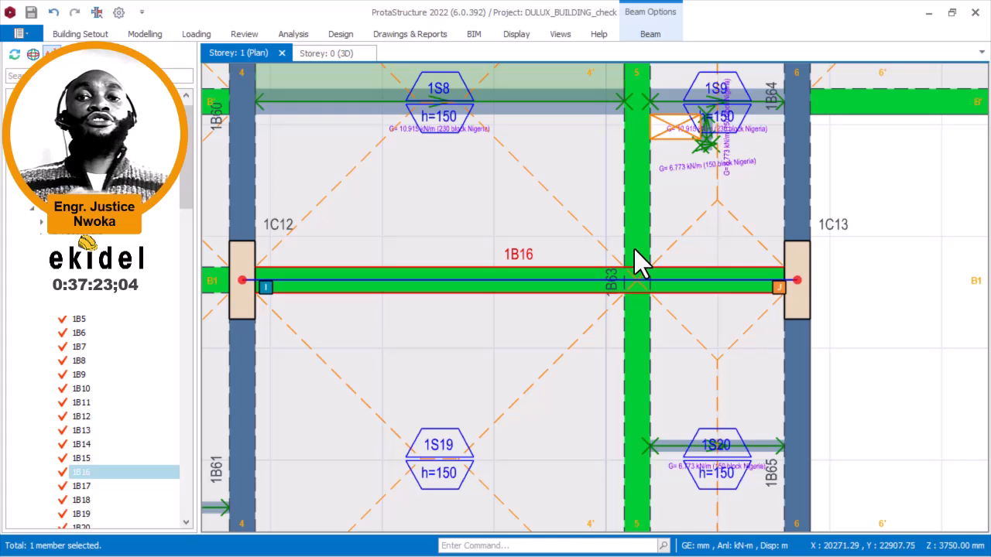
mouse_move(654, 246)
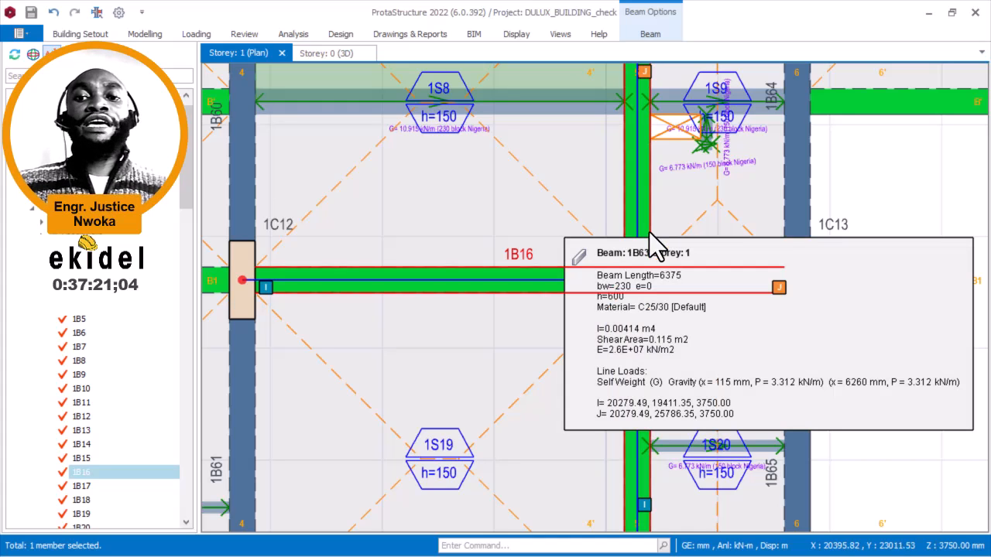
scroll(658, 308, "up", 1)
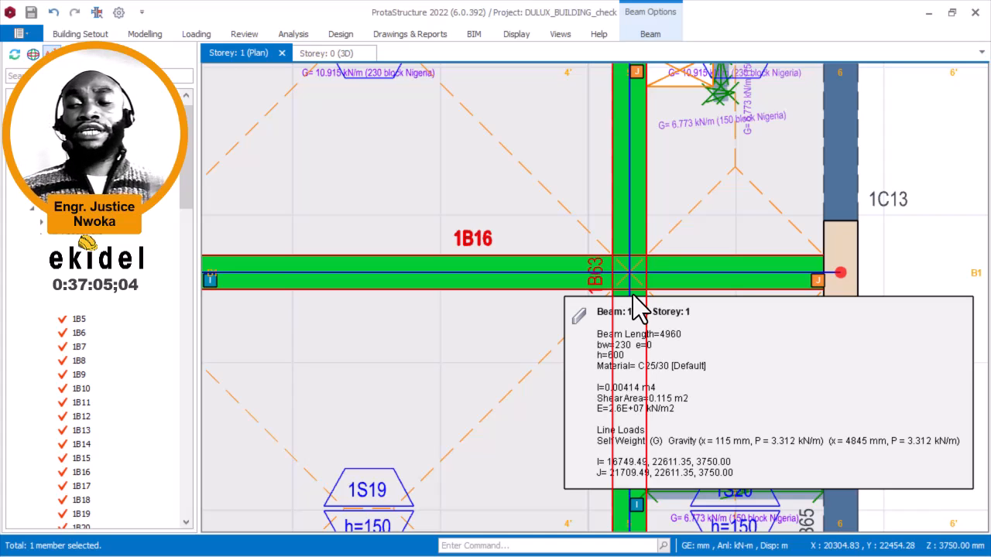
scroll(635, 286, "down", 2)
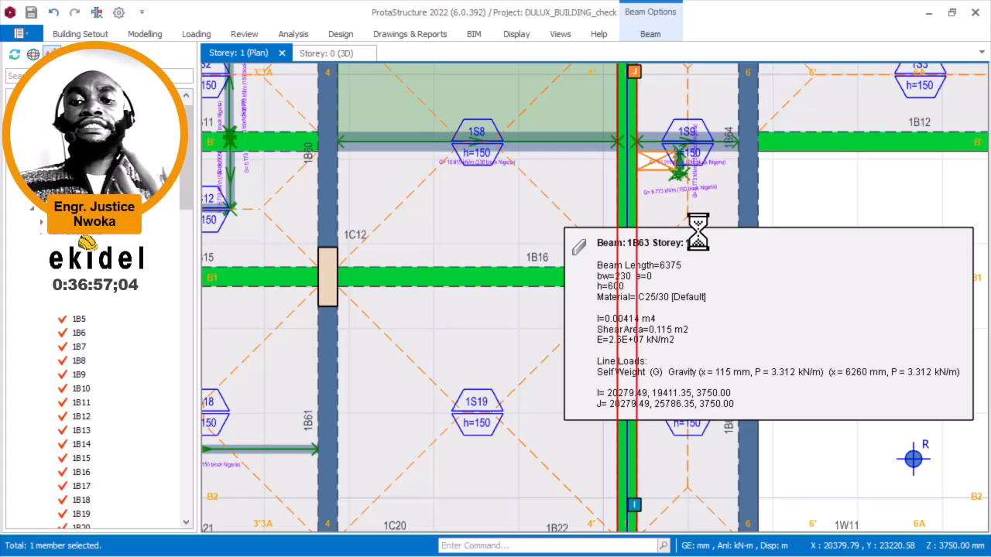
scroll(704, 225, "down", 1)
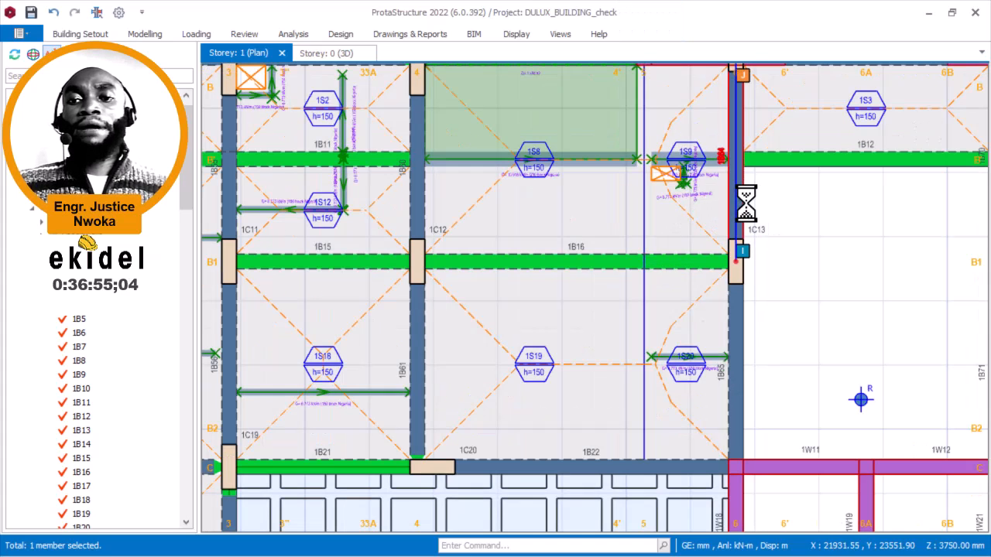
Select beam 1B64 on gridline 6 between A' and B1, and open its beam properties.
mouse_move(747, 199)
right_click(788, 202)
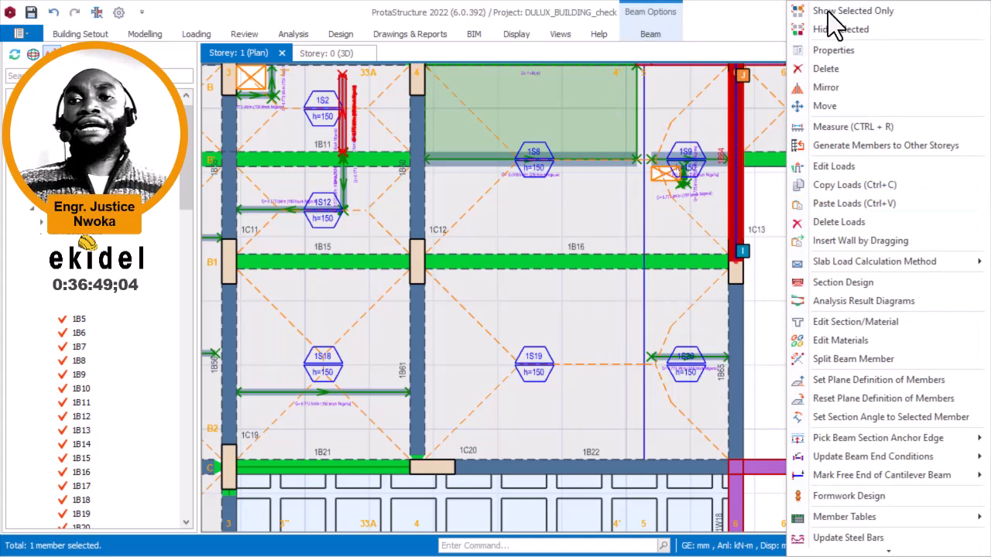
left_click(559, 29)
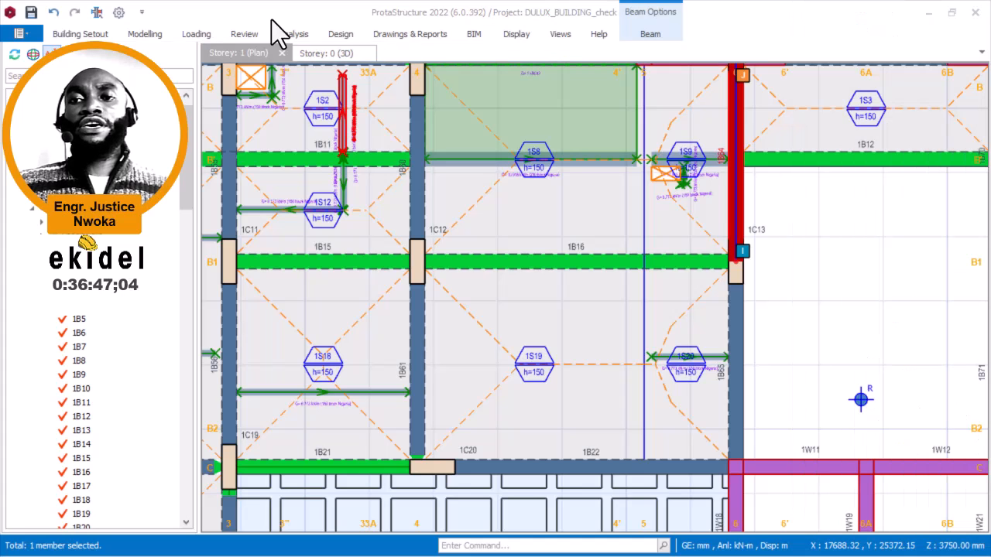
right_click(740, 199)
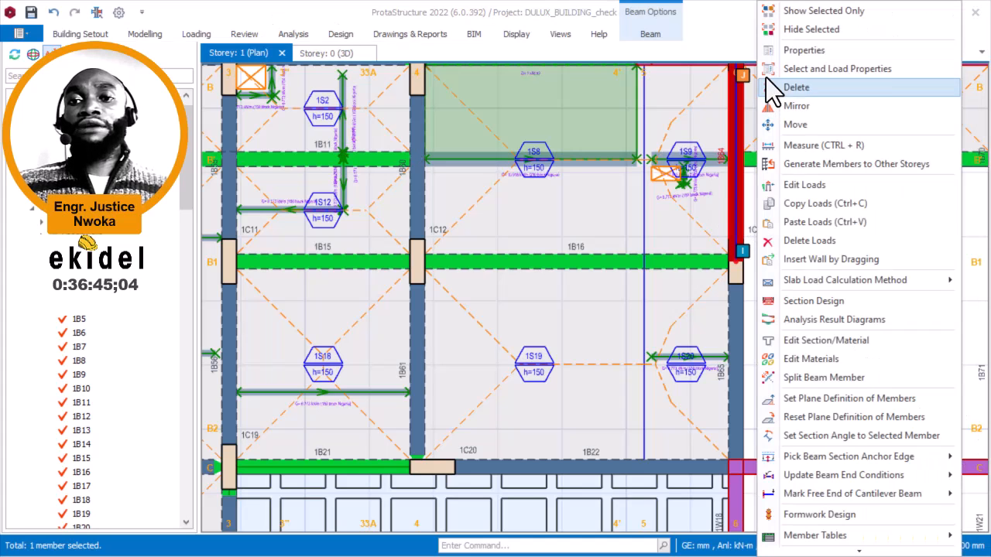
left_click(807, 53)
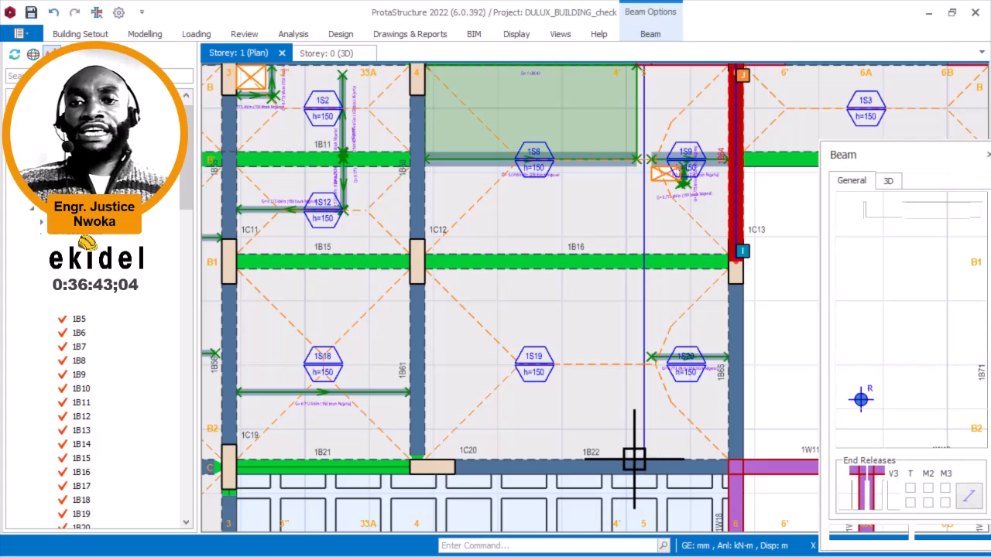
Toggle the Ghost Axes layer to display the gridlines across the Storey 1 plan.
scroll(633, 462, "up", 3)
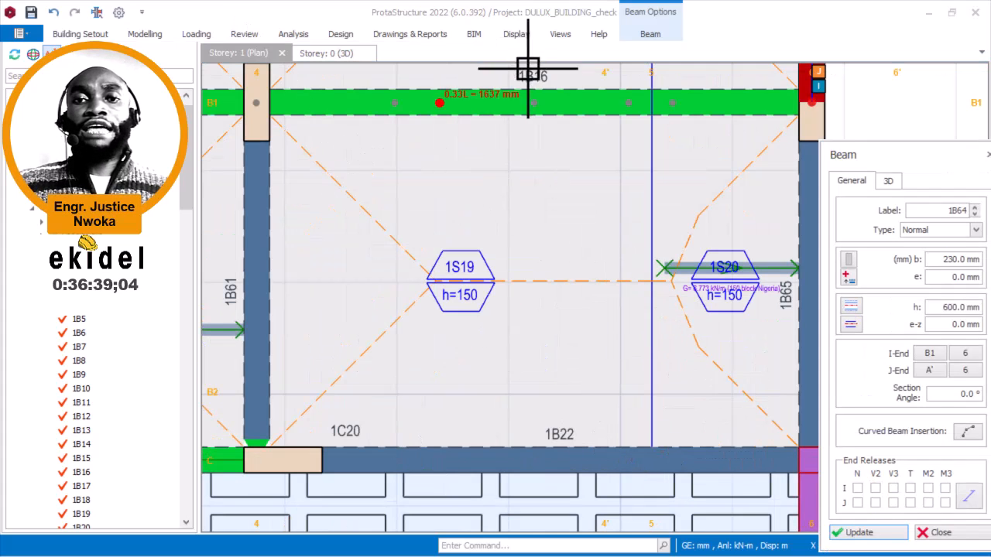
left_click(499, 37)
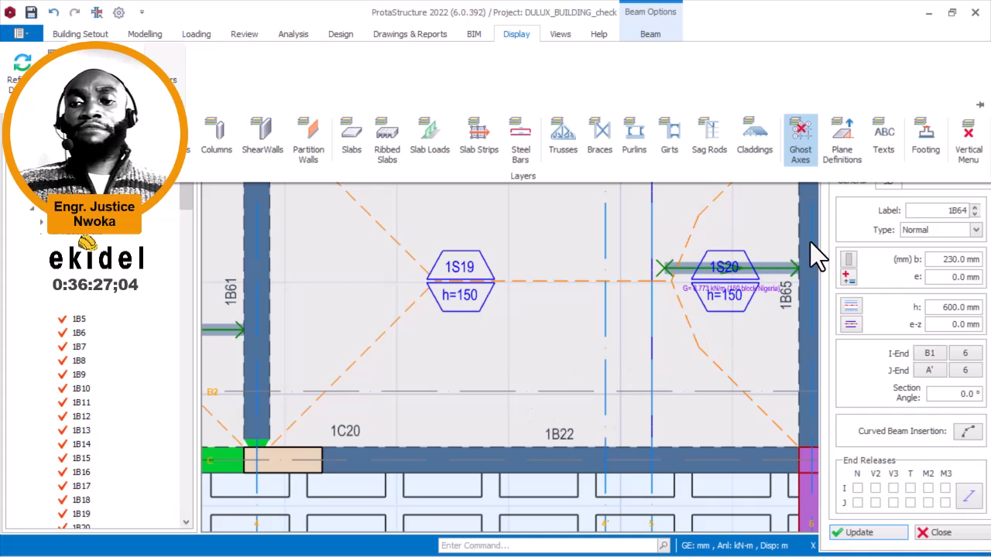
left_click(639, 305)
scroll(640, 306, "down", 3)
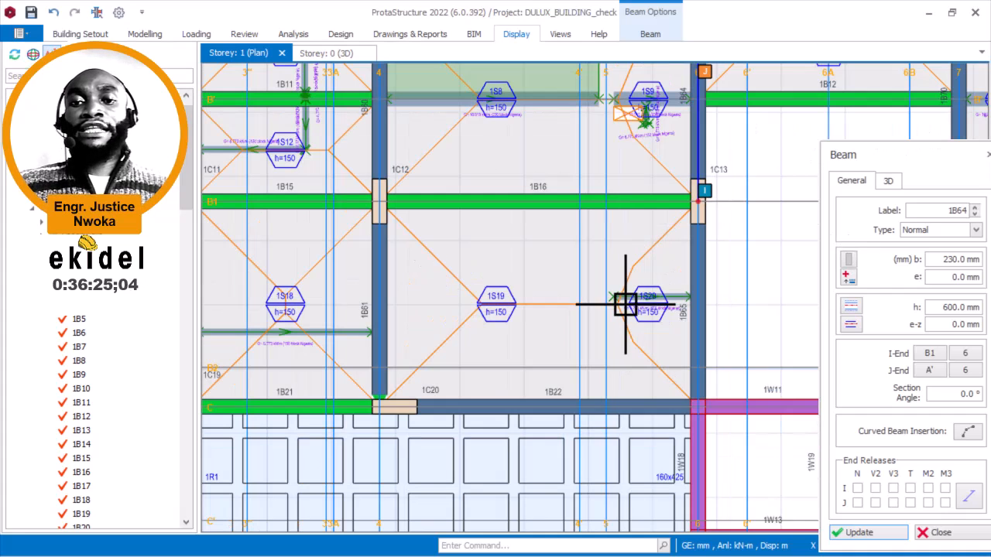
Draw a 230 x 600 mm beam along gridline 5 from A' to C, accepting the split at the supporting spans.
middle_click_drag(600, 333, 595, 429)
middle_click_drag(612, 248, 603, 411)
scroll(615, 316, "down", 1)
scroll(601, 298, "up", 3)
scroll(588, 269, "up", 1)
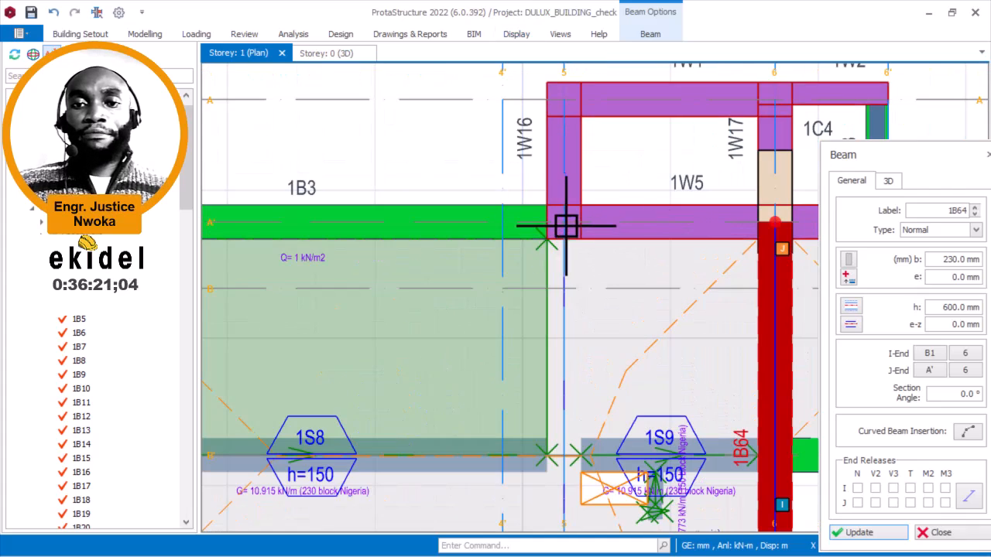
left_click(564, 222)
scroll(565, 222, "down", 4)
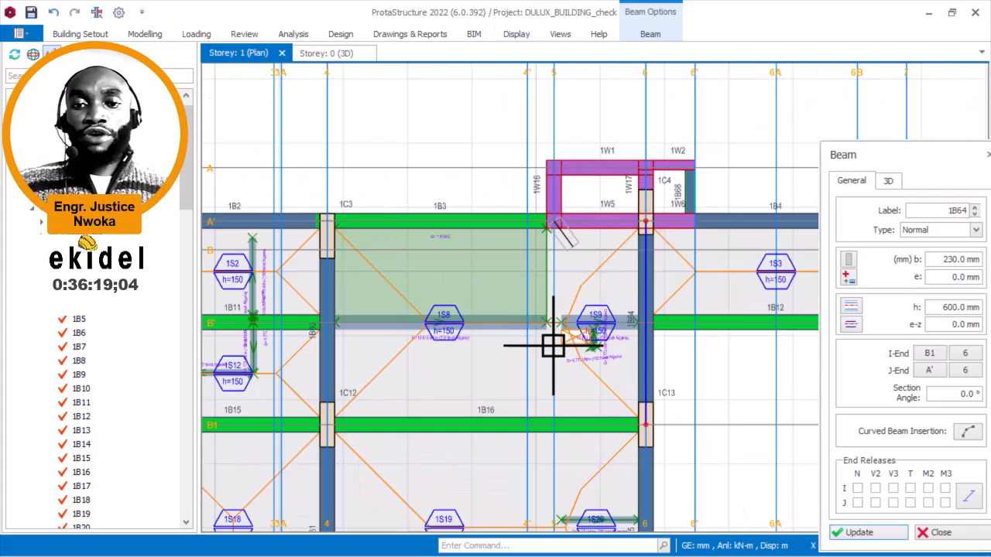
scroll(544, 447, "up", 3)
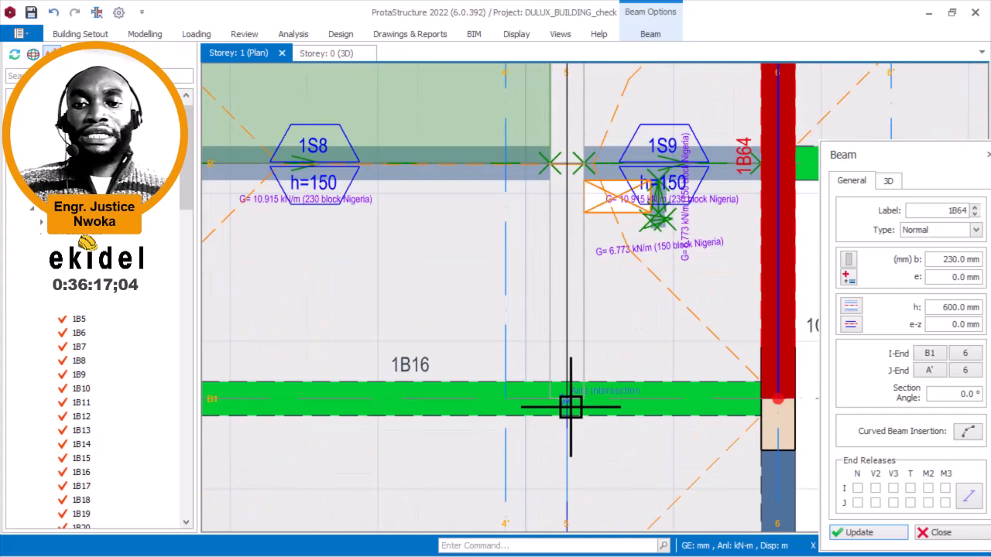
scroll(581, 331, "down", 4)
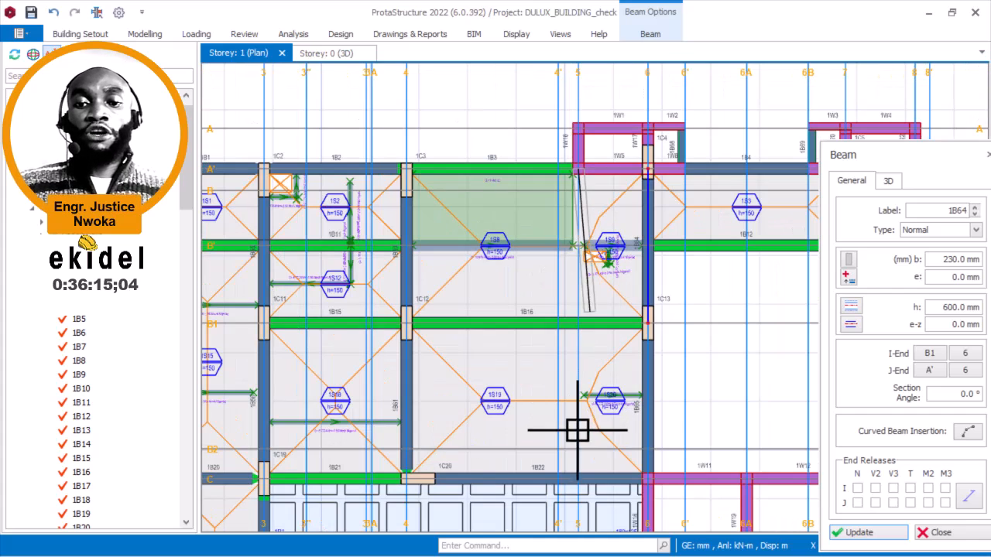
scroll(577, 322, "down", 2)
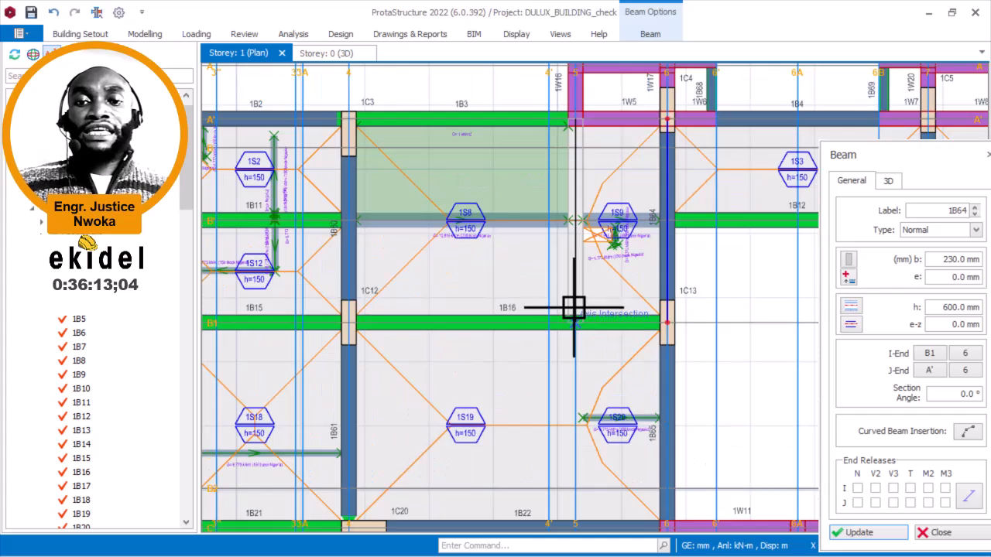
scroll(576, 423, "up", 2)
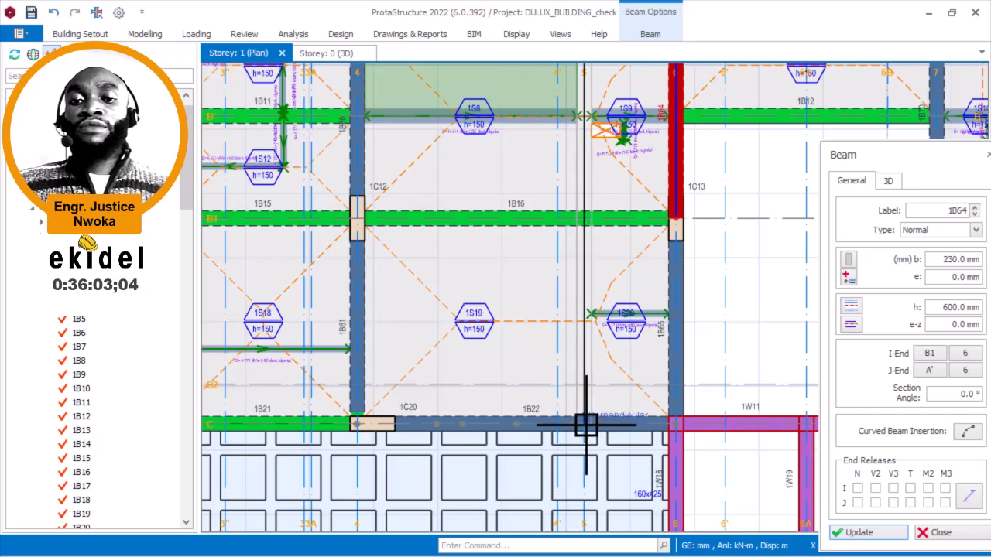
scroll(583, 422, "up", 2)
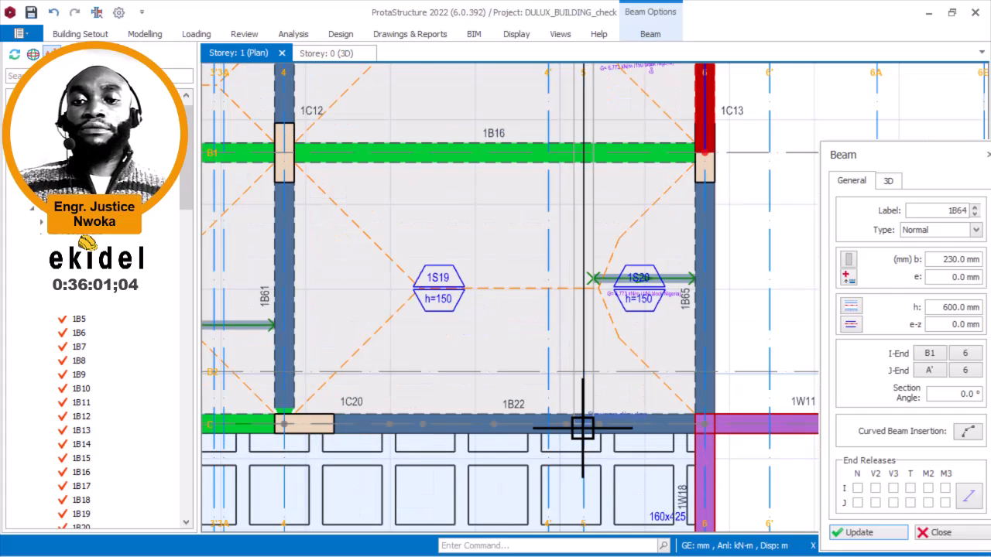
left_click(582, 427)
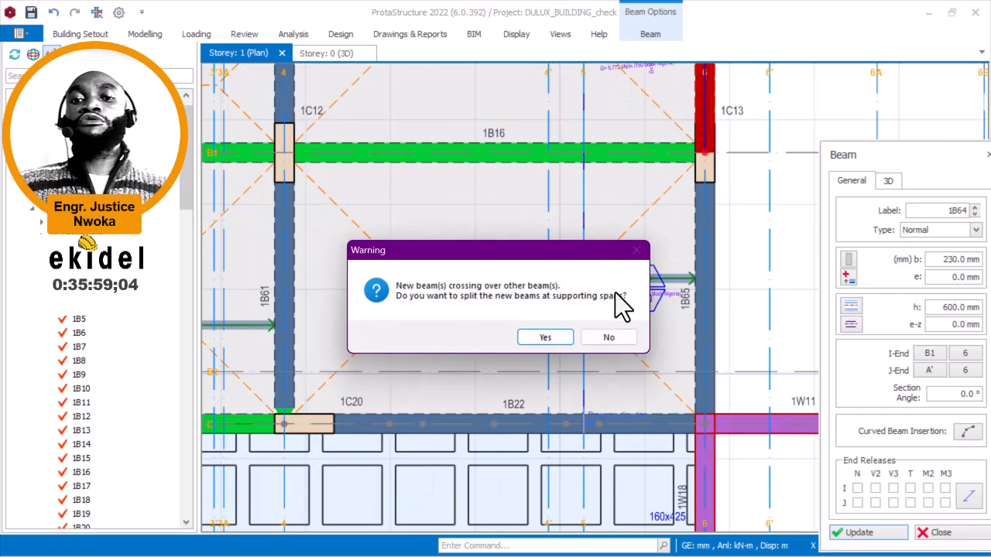
left_click(545, 337)
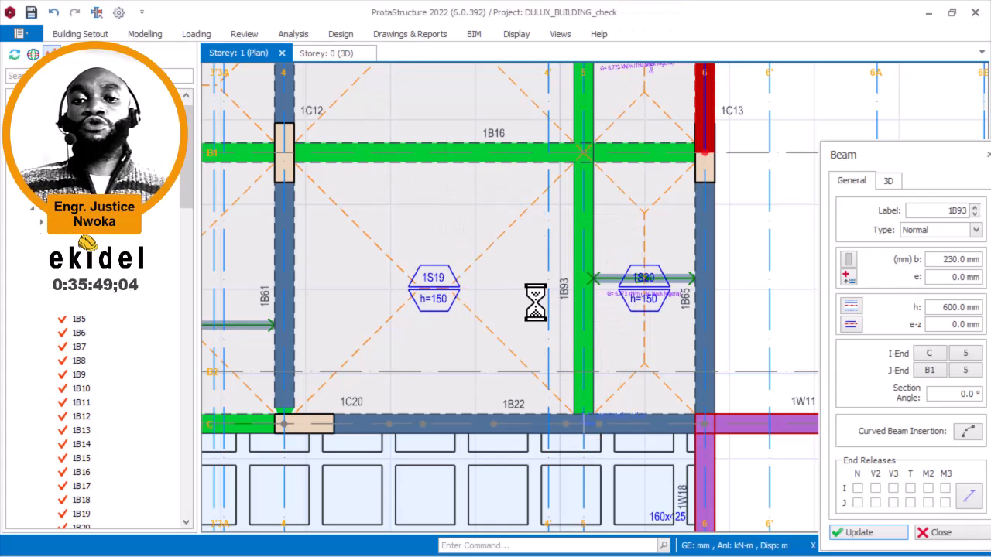
scroll(571, 296, "down", 3)
left_click(590, 410)
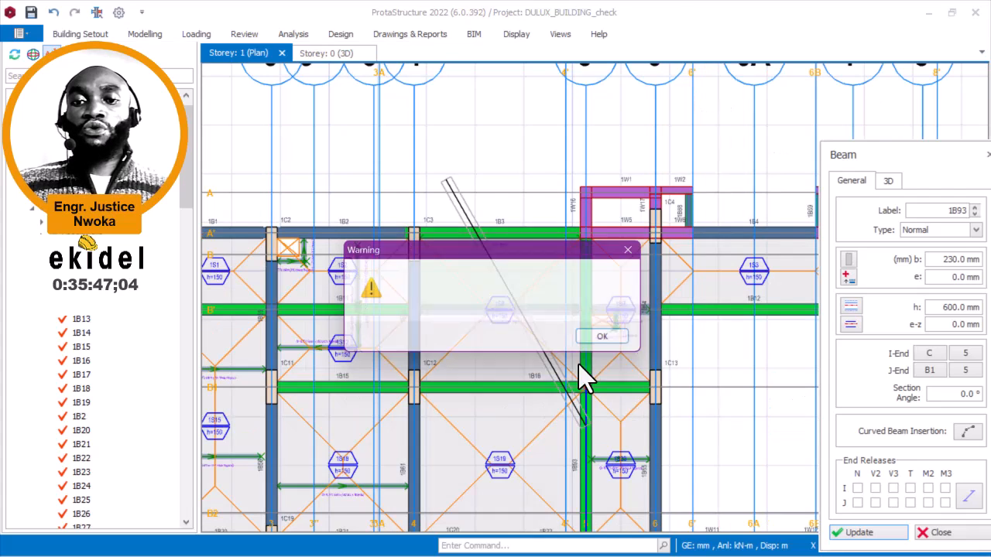
left_click(643, 249)
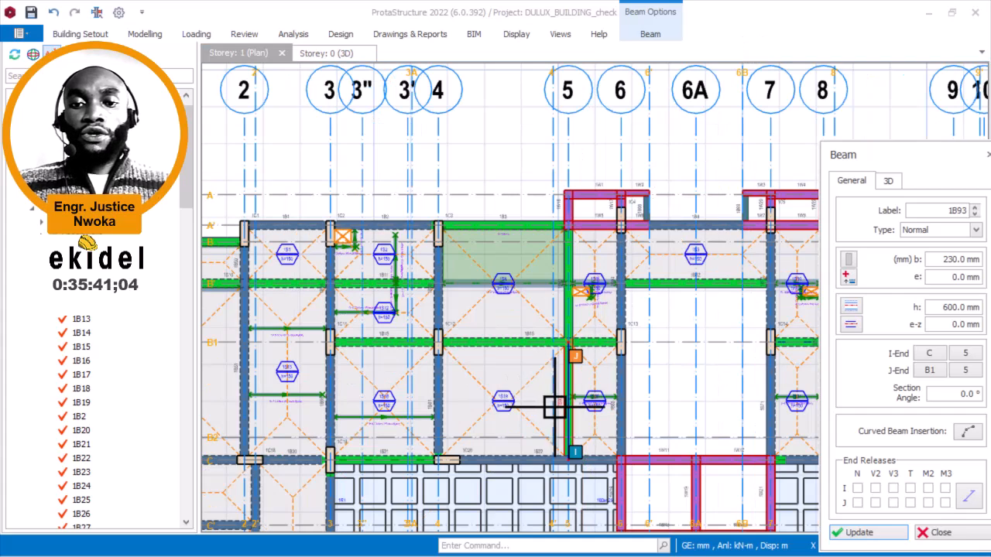
Examine how the split beams 1B92 and 1B93 meet beam 1B16 at gridline 5, and close the beam properties.
scroll(551, 407, "up", 6)
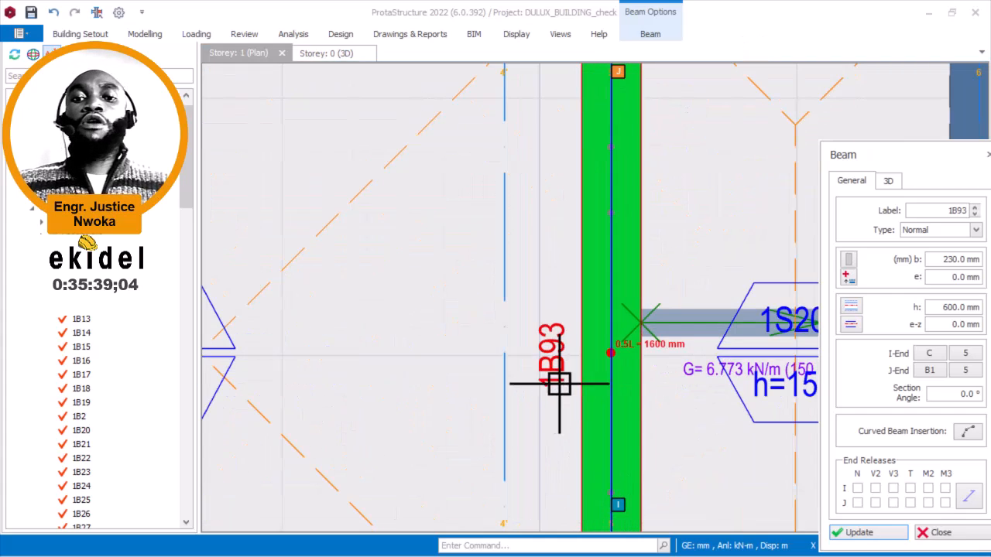
scroll(542, 347, "down", 5)
scroll(534, 117, "up", 5)
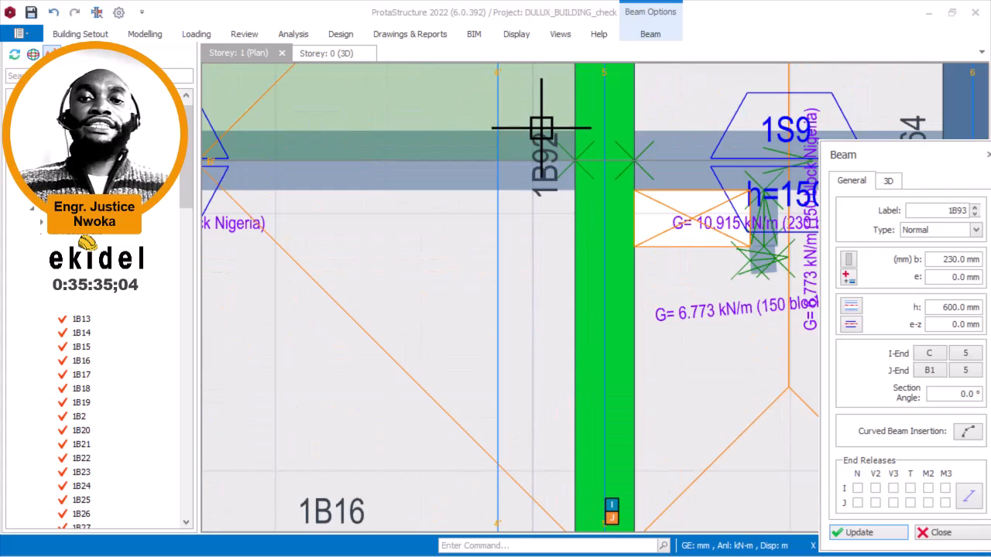
scroll(542, 132, "down", 3)
scroll(589, 249, "down", 5)
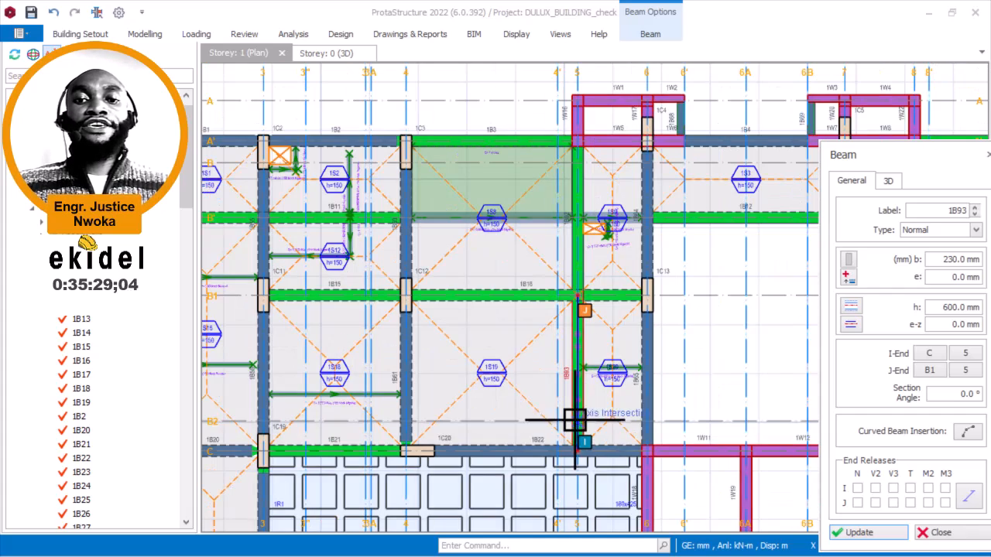
scroll(589, 365, "up", 3)
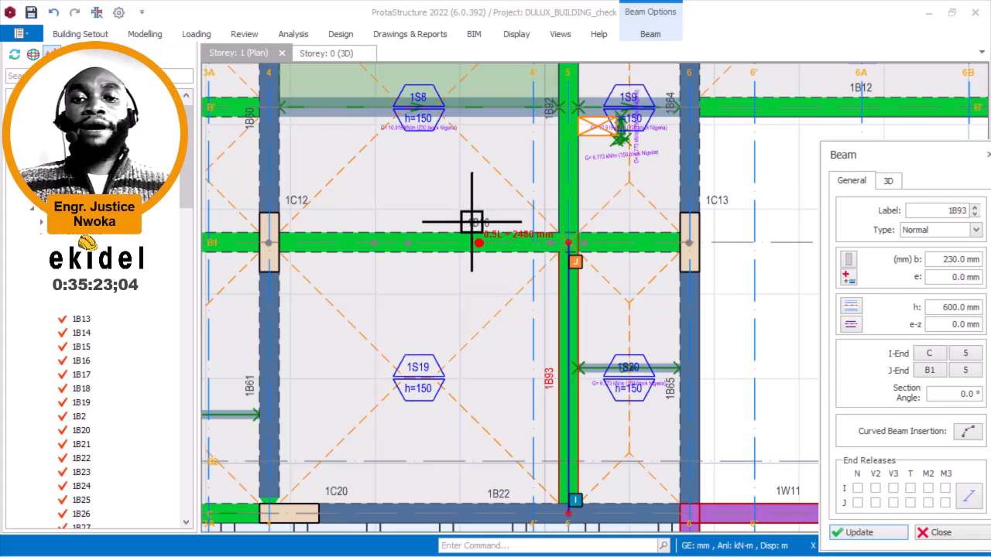
scroll(472, 221, "up", 1)
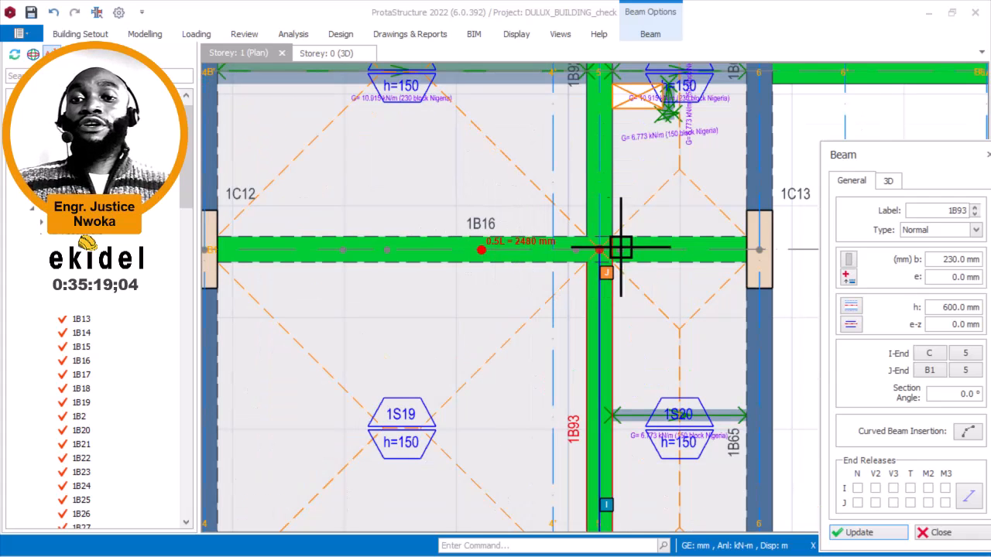
scroll(589, 226, "down", 1)
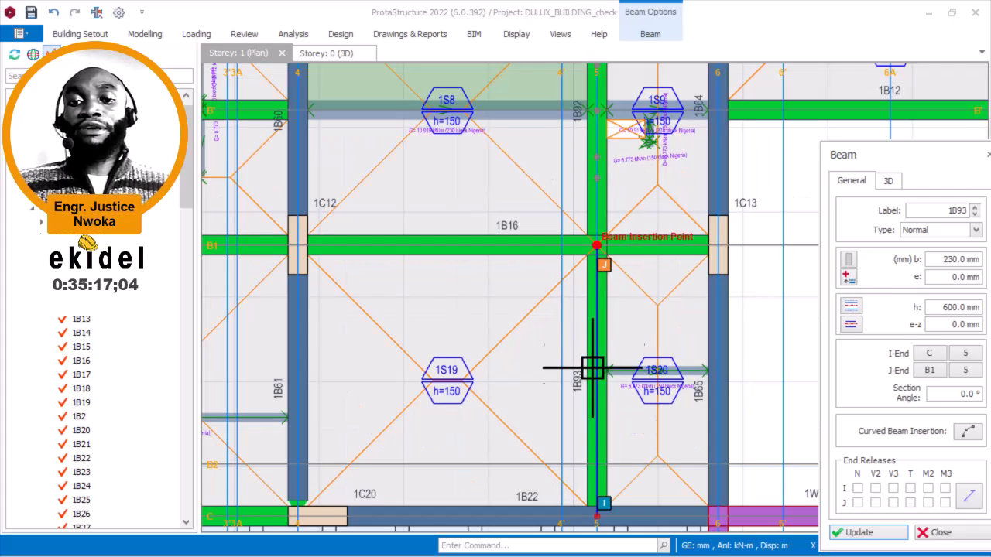
scroll(589, 402, "up", 1)
scroll(590, 400, "down", 1)
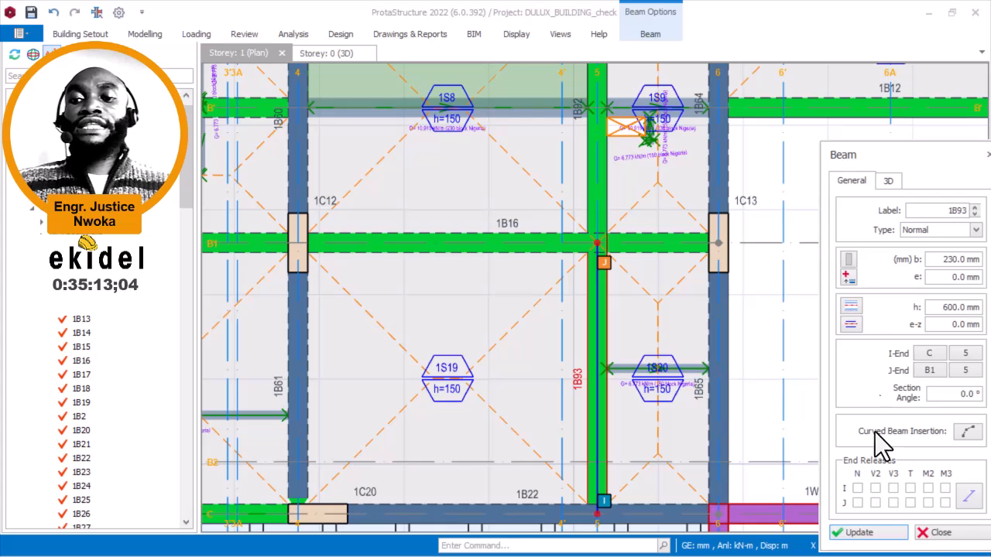
left_click(934, 533)
Select beam 1B16 together with 1B92, and inspect their junction and the properties of beam 1B93.
scroll(627, 236, "up", 2)
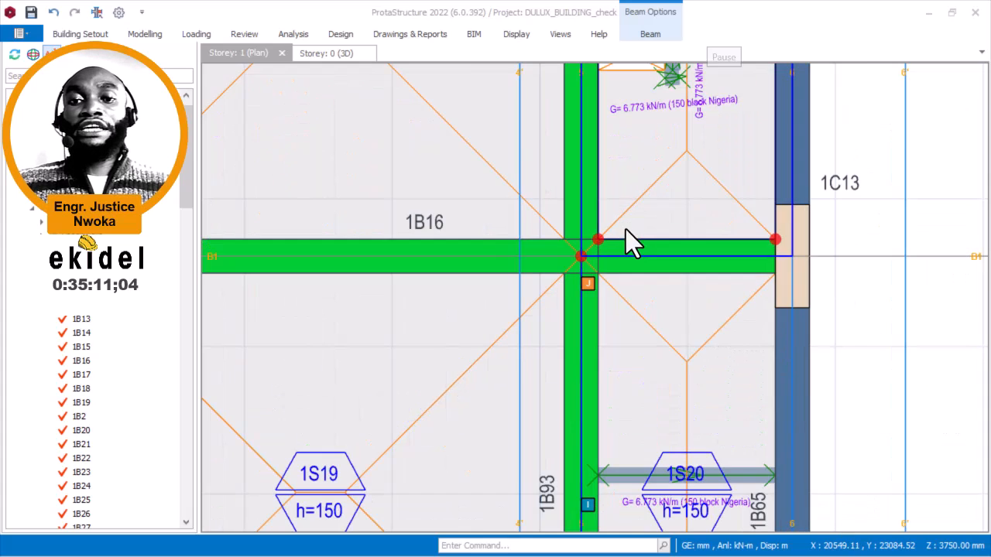
scroll(627, 239, "up", 1)
left_click(363, 218)
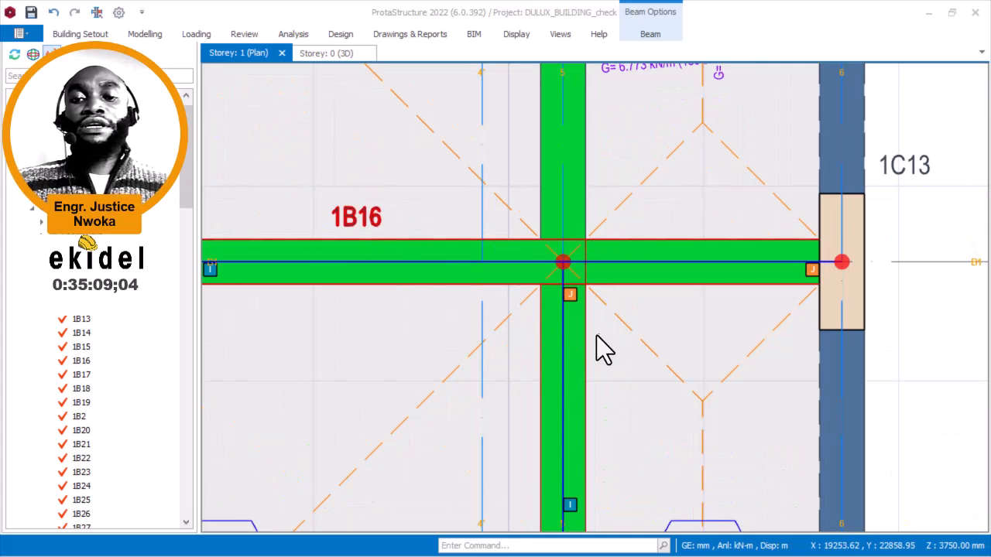
scroll(607, 294, "down", 3)
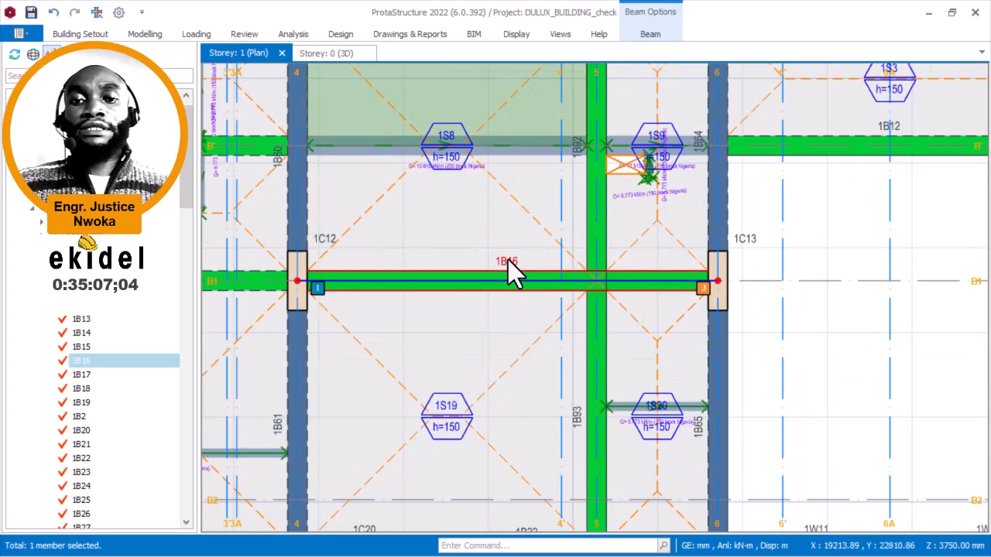
scroll(507, 261, "up", 1)
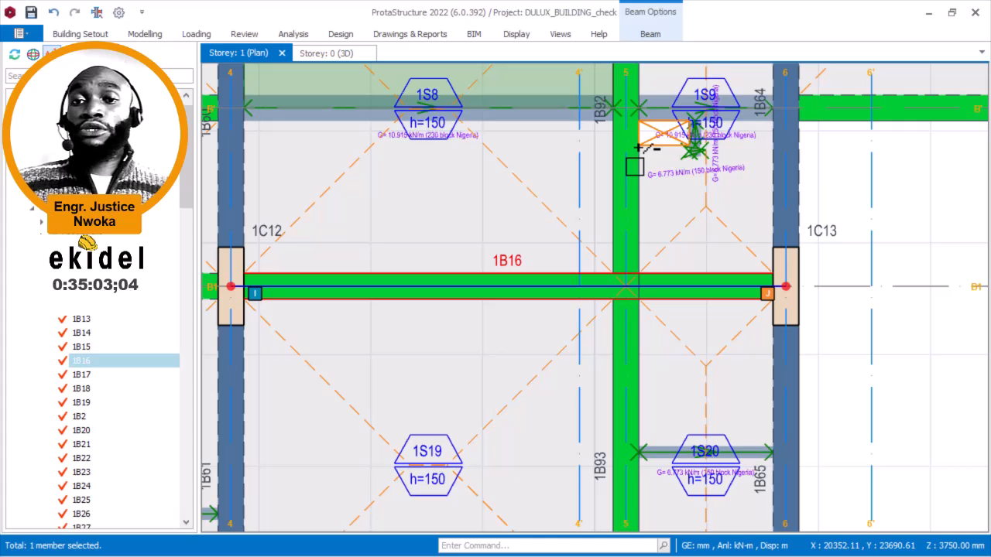
mouse_move(641, 144)
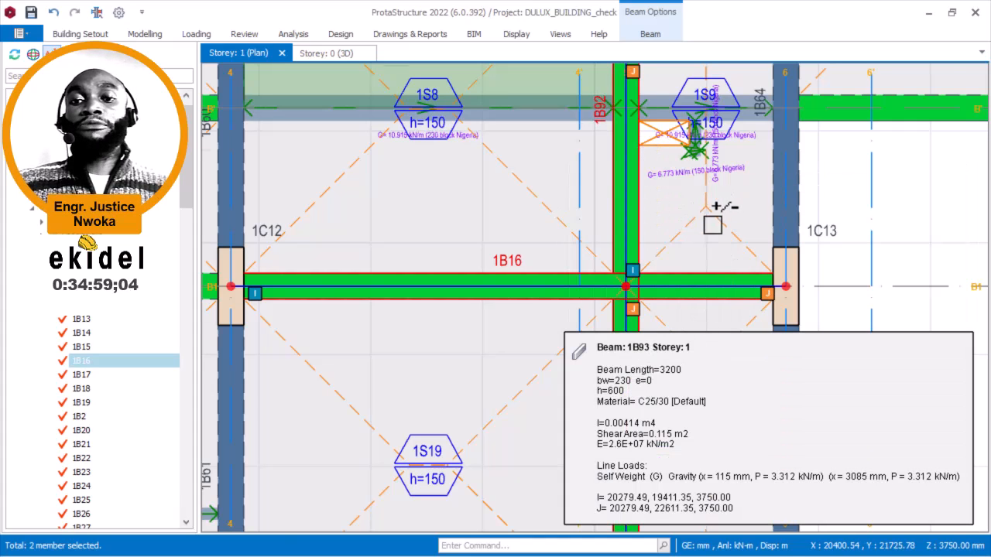
Compare the junction of the split beams with 1B16 at gridline 5 against the crossing of beams 1B74 and 1B17 at gridline 8.
scroll(711, 220, "down", 3)
scroll(690, 263, "down", 3)
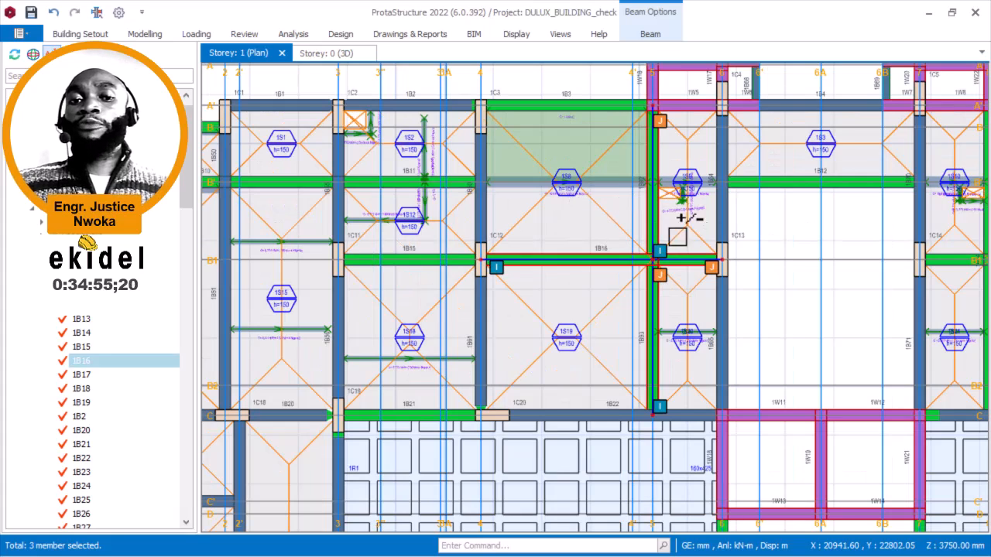
middle_click_drag(553, 222, 325, 188)
middle_click_drag(643, 250, 528, 252)
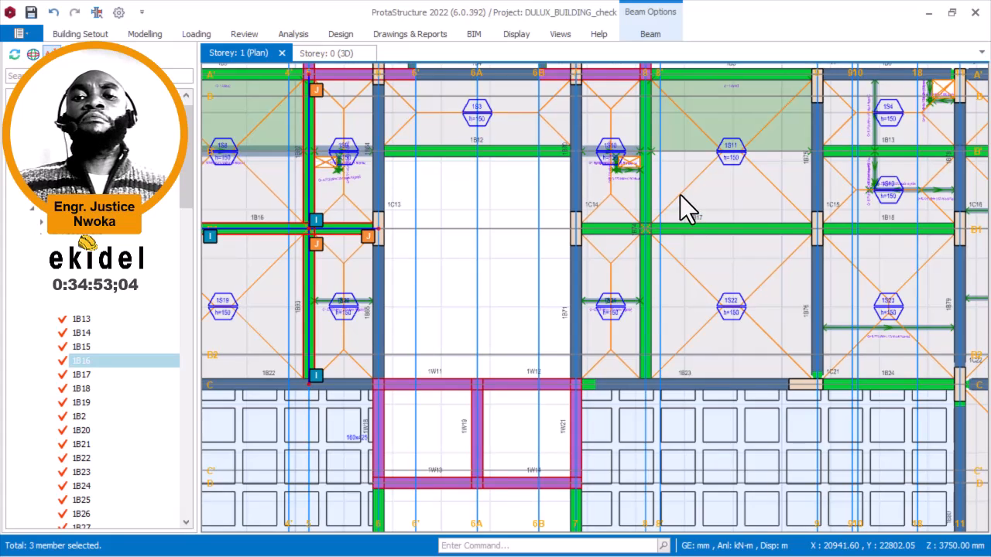
scroll(657, 229, "up", 3)
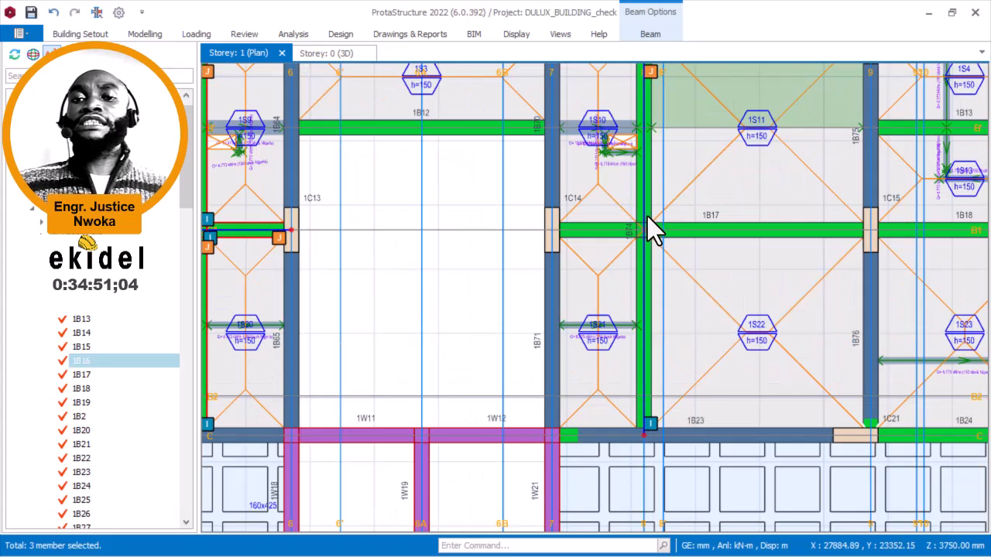
scroll(649, 221, "up", 3)
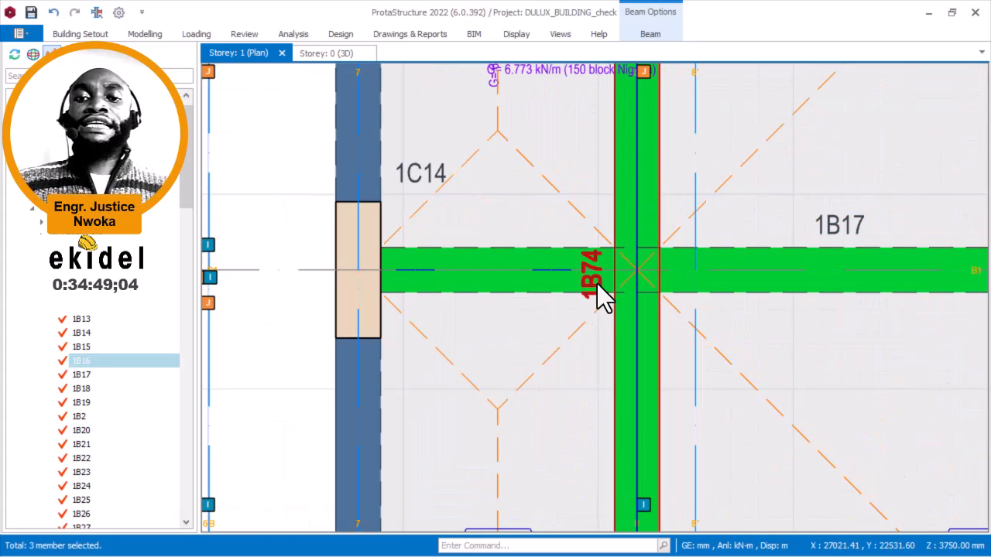
scroll(602, 306, "up", 1)
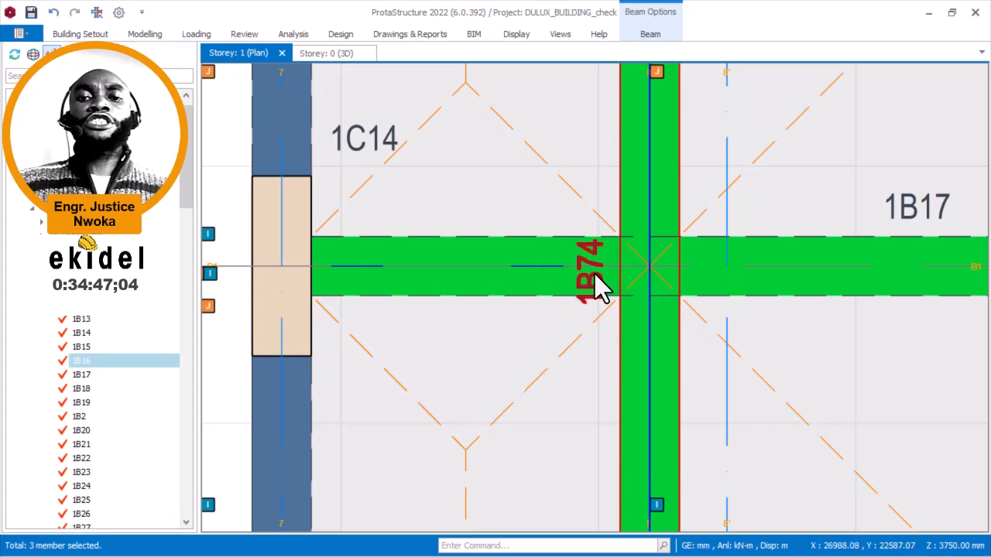
scroll(763, 268, "down", 2)
scroll(846, 279, "down", 2)
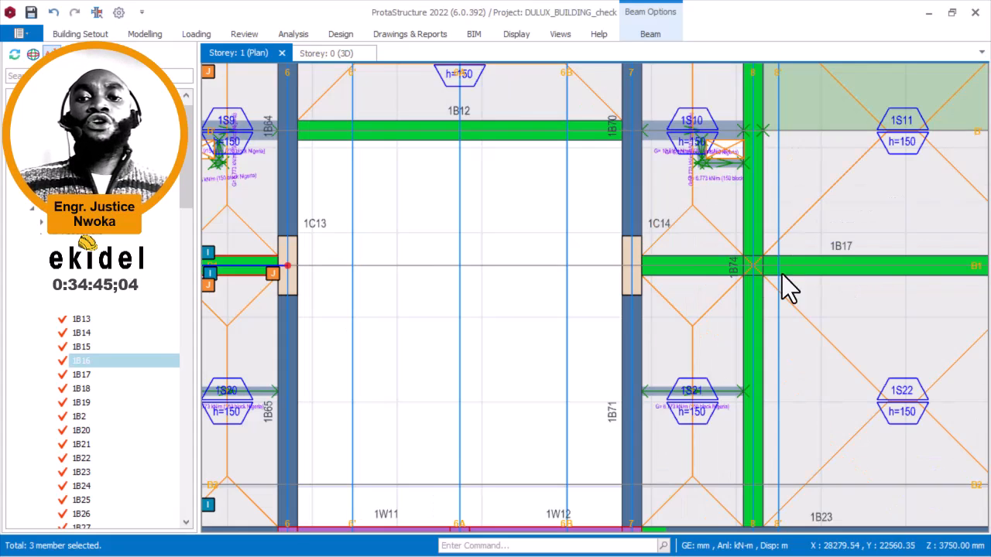
middle_click_drag(367, 217, 689, 260)
scroll(470, 166, "up", 3)
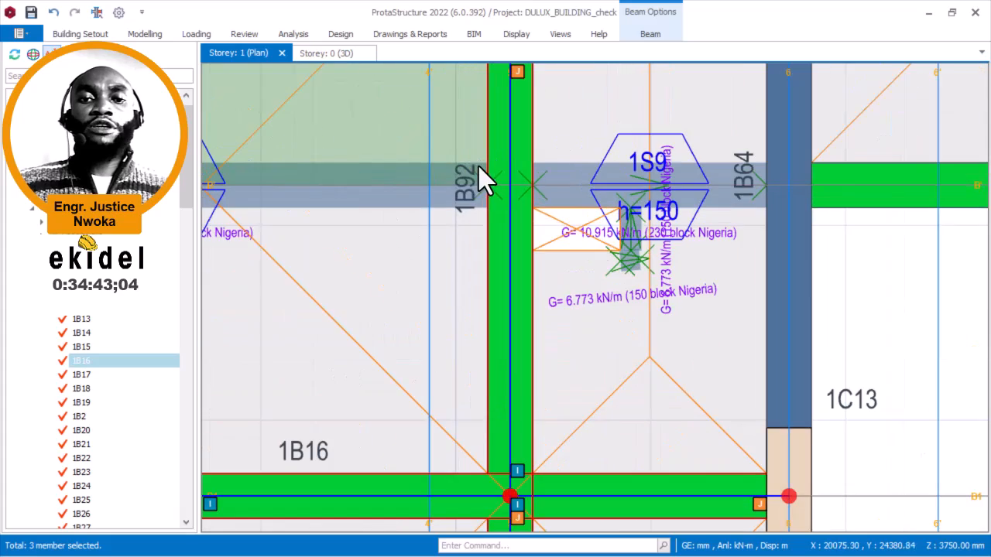
scroll(469, 173, "down", 5)
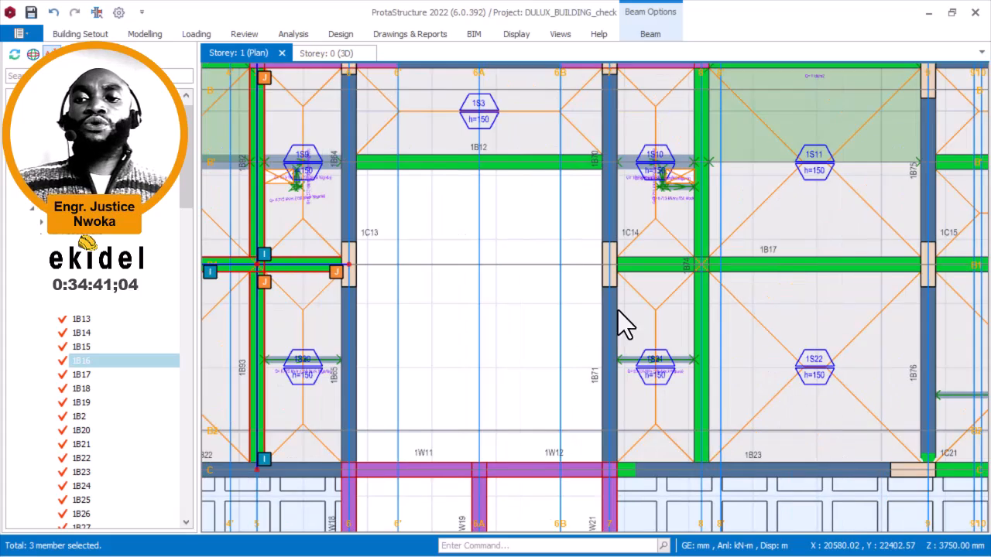
scroll(703, 265, "up", 3)
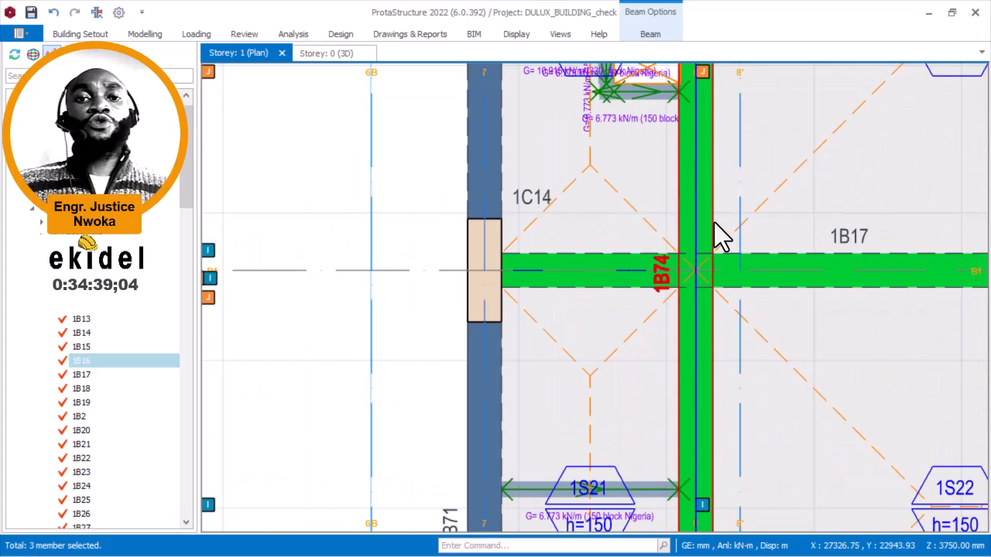
Delete beam 1B74, which runs unsplit along gridline 8 across beam 1B17.
left_click(695, 233)
scroll(696, 234, "down", 3)
scroll(698, 256, "up", 3)
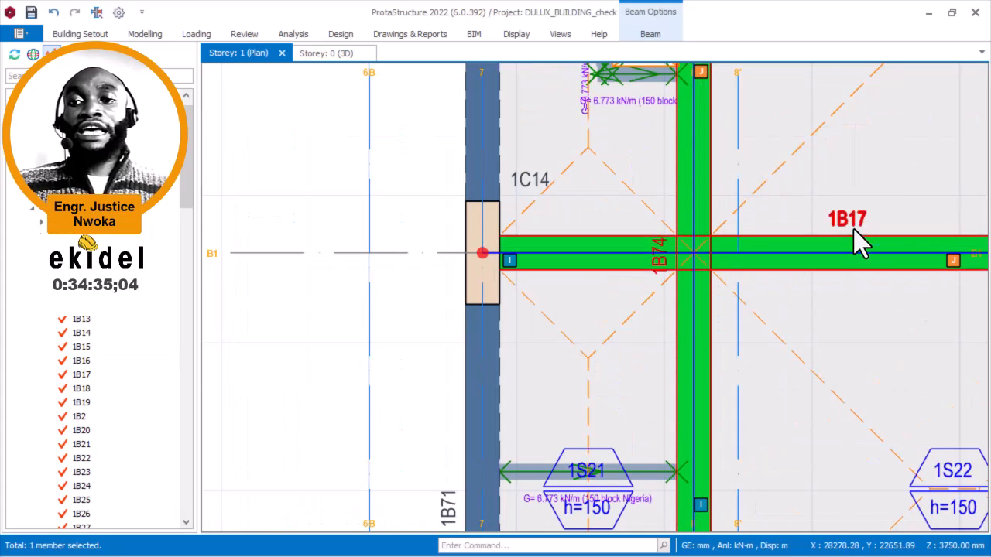
scroll(861, 240, "up", 1)
scroll(712, 250, "down", 2)
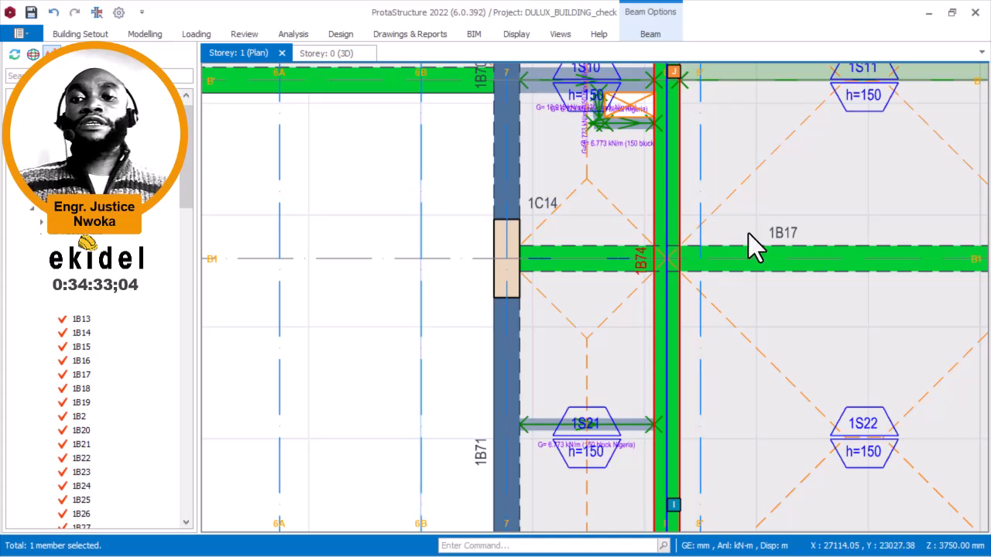
scroll(747, 258, "down", 1)
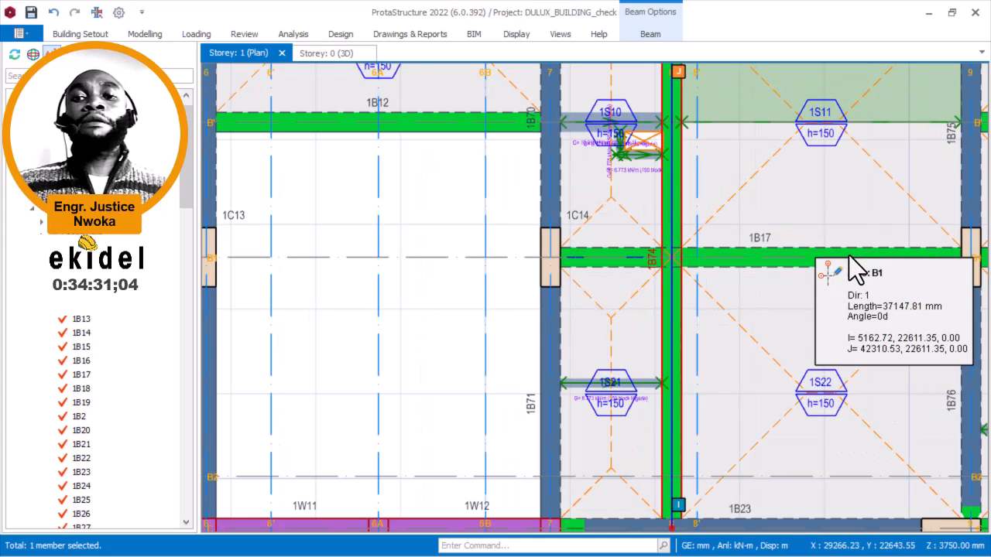
middle_click_drag(827, 266, 806, 277)
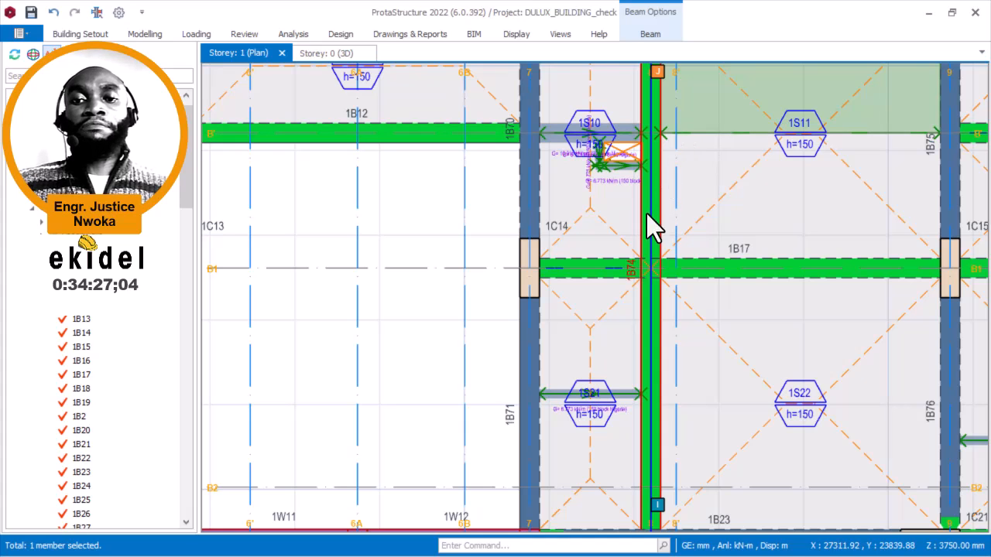
scroll(650, 272, "up", 1)
scroll(650, 272, "up", 1)
scroll(671, 250, "down", 1)
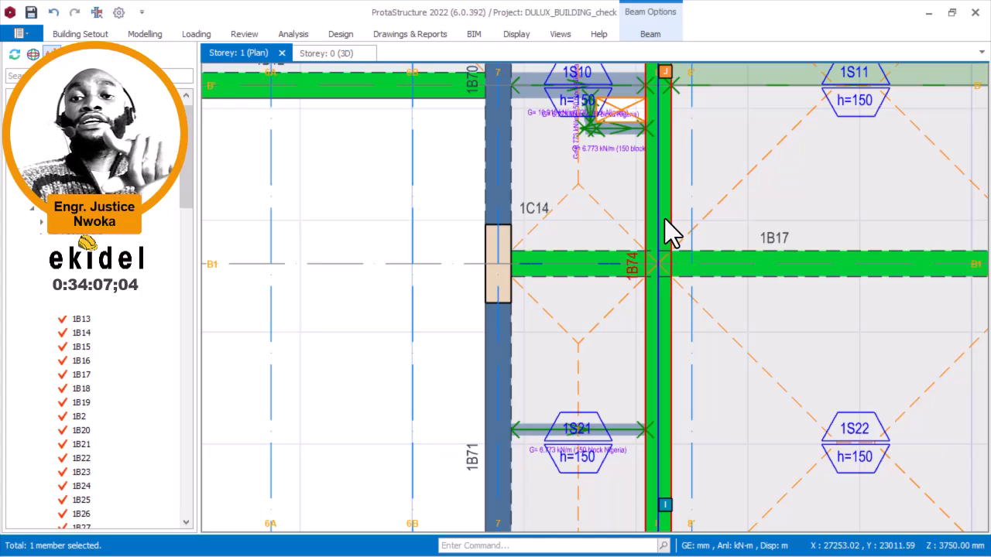
scroll(669, 234, "down", 2)
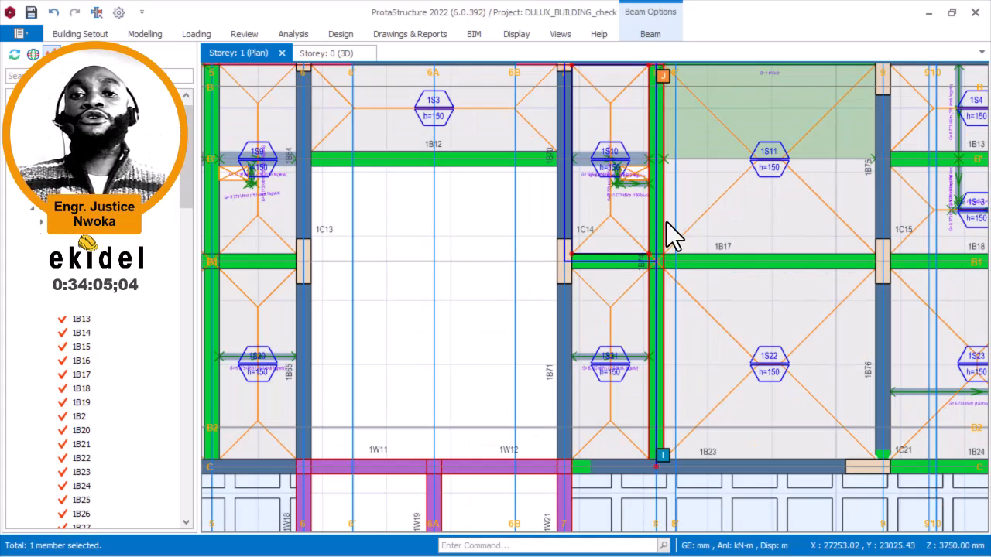
middle_click_drag(668, 211, 657, 240)
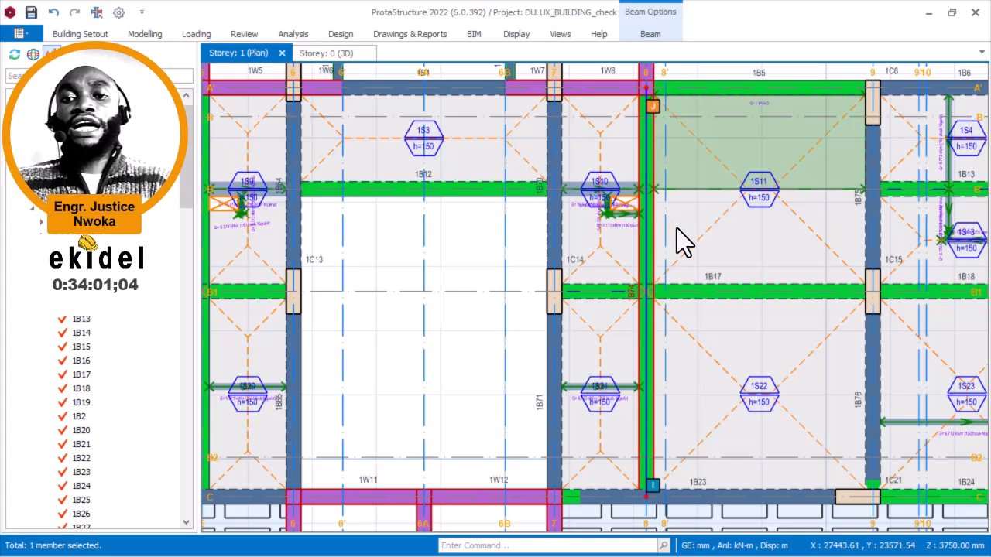
right_click(644, 218)
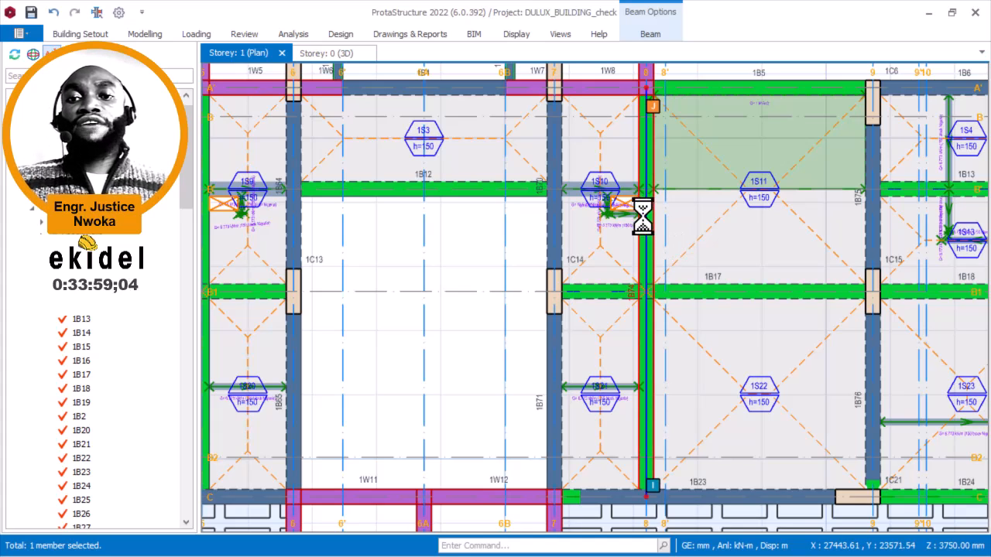
left_click(712, 277)
Open the properties of beam 1B17 and draw a 230 x 600 mm beam along gridline 8 from A' to B1.
right_click(717, 246)
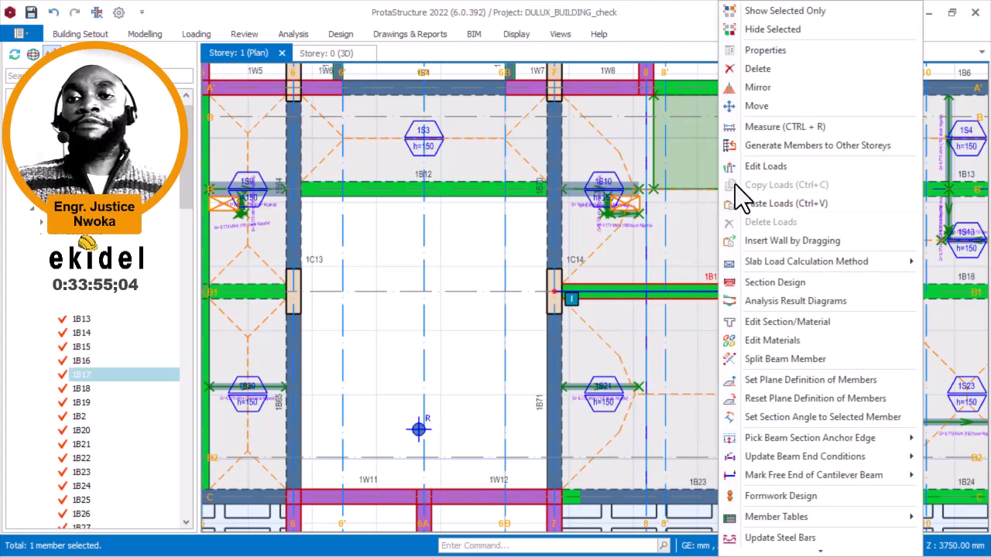
left_click(844, 49)
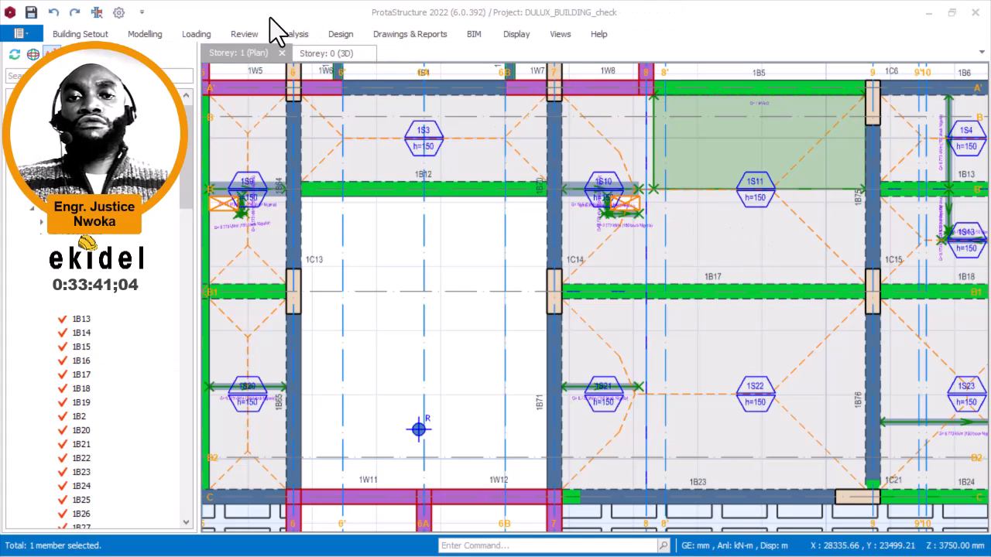
right_click(725, 258)
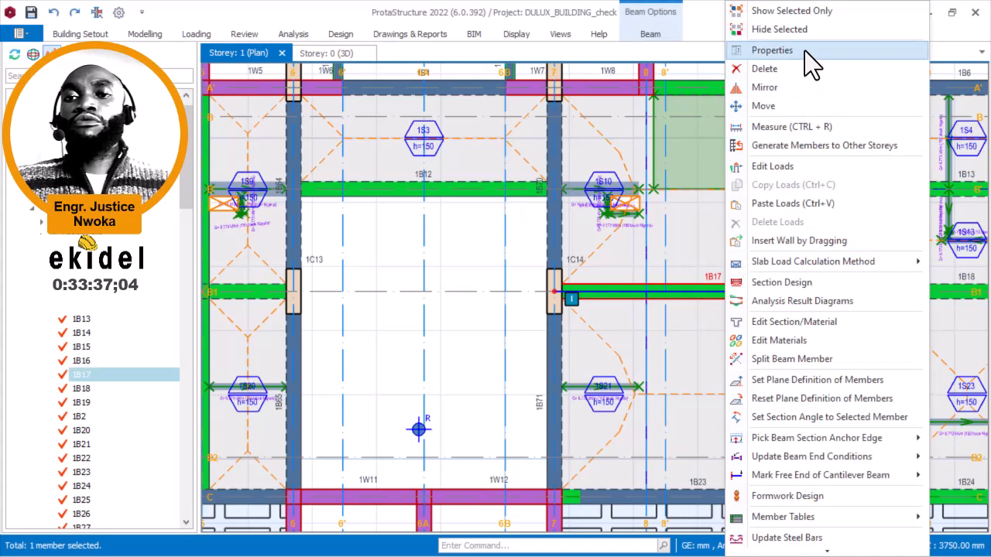
left_click(751, 48)
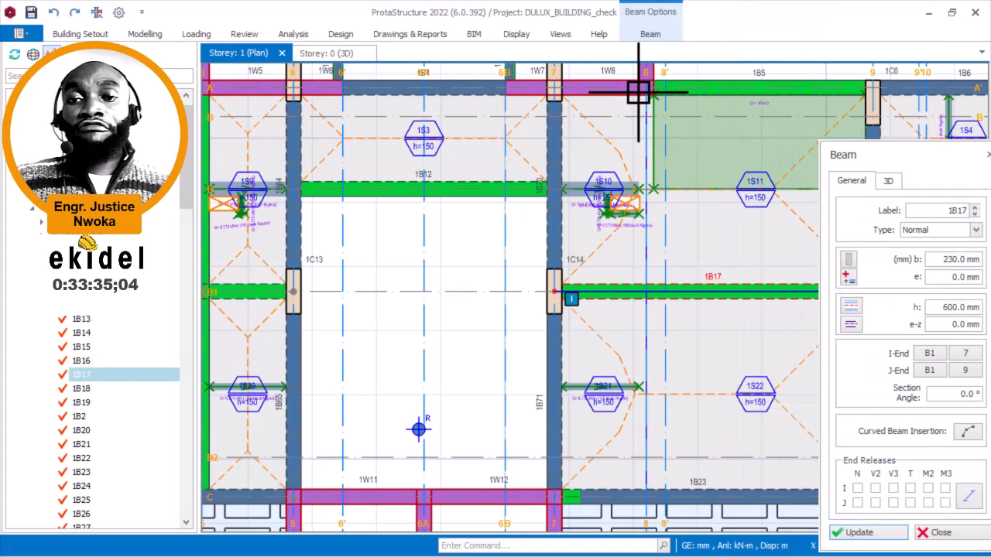
scroll(650, 86, "up", 3)
scroll(611, 119, "down", 3)
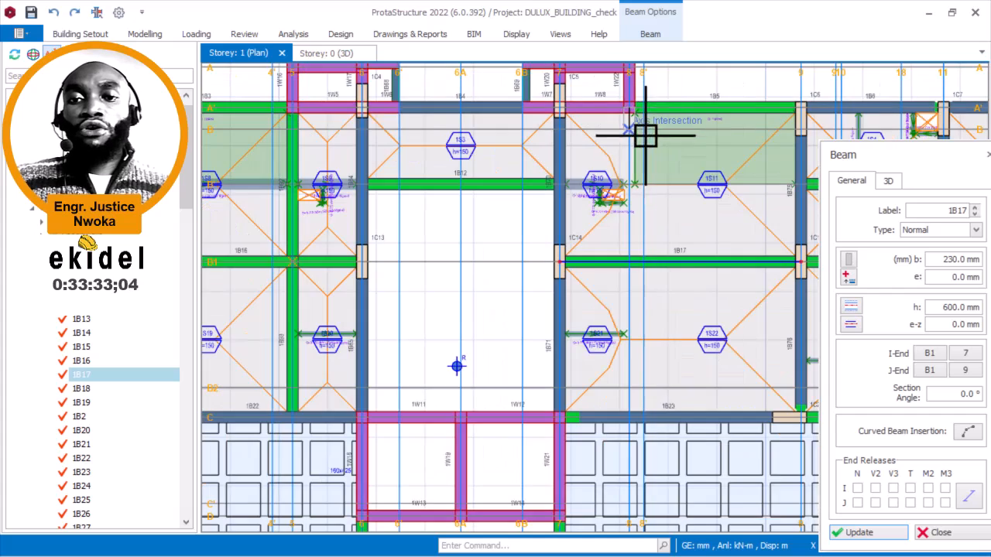
scroll(623, 260, "up", 5)
scroll(623, 259, "up", 2)
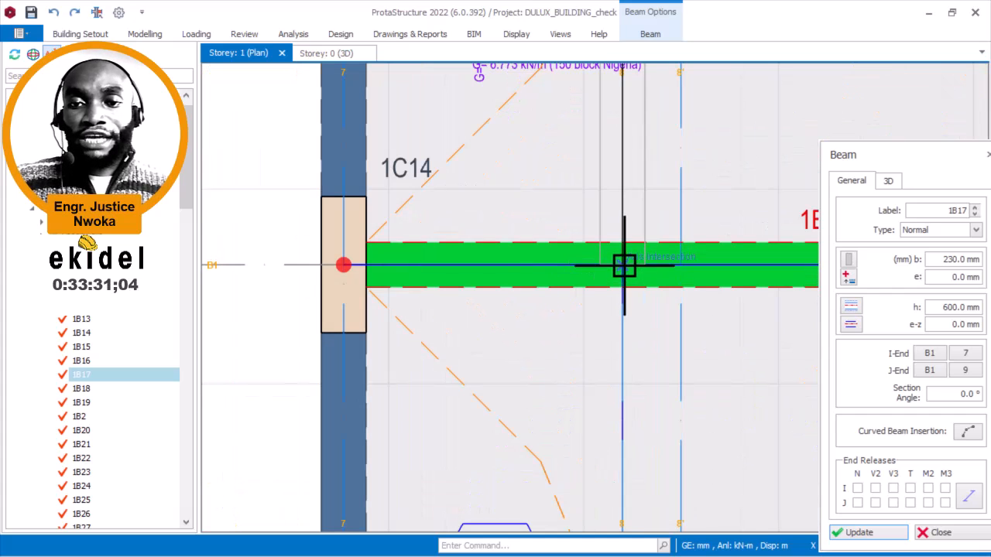
left_click(623, 263)
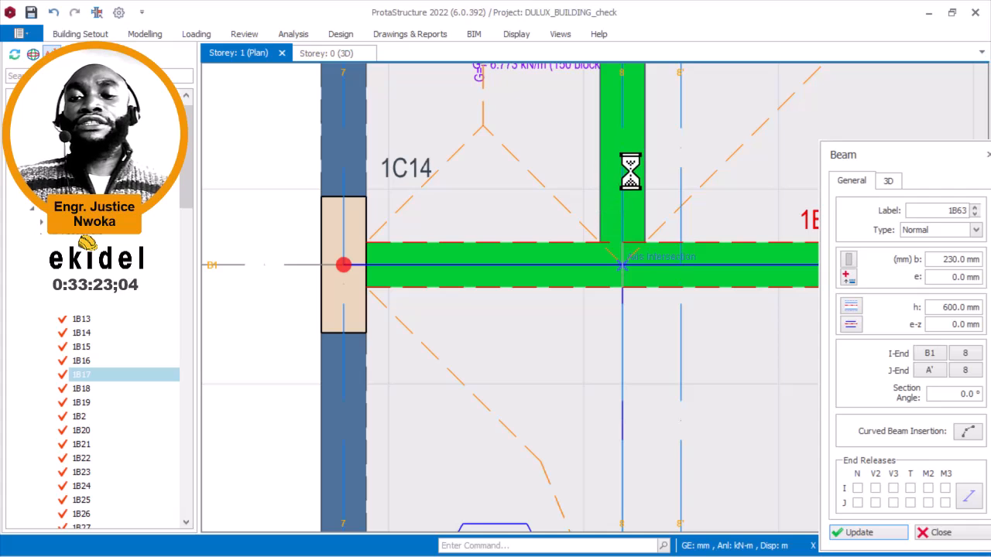
Draw the second 230 x 600 mm beam along gridline 8 from B1 to C, and end beam insertion.
scroll(637, 142, "down", 4)
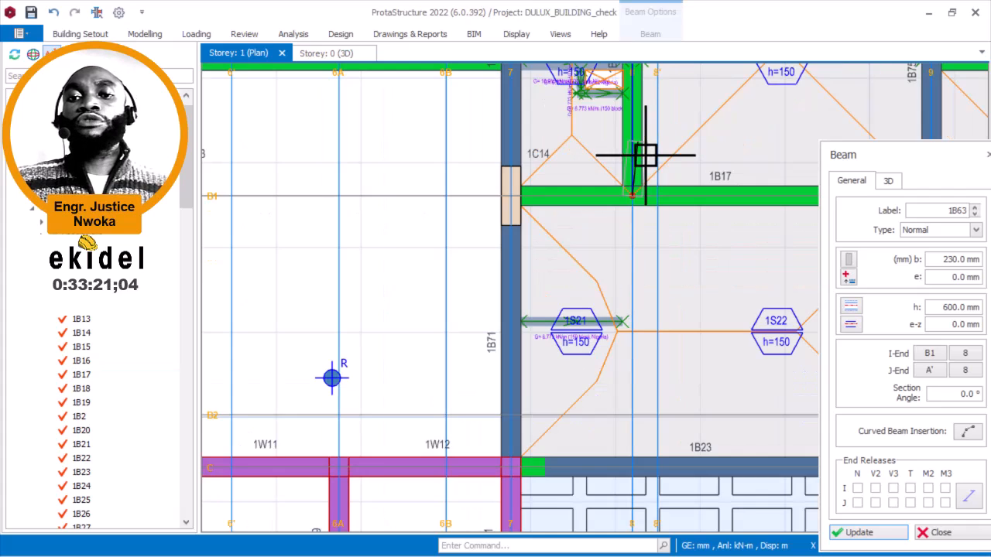
scroll(641, 396, "up", 3)
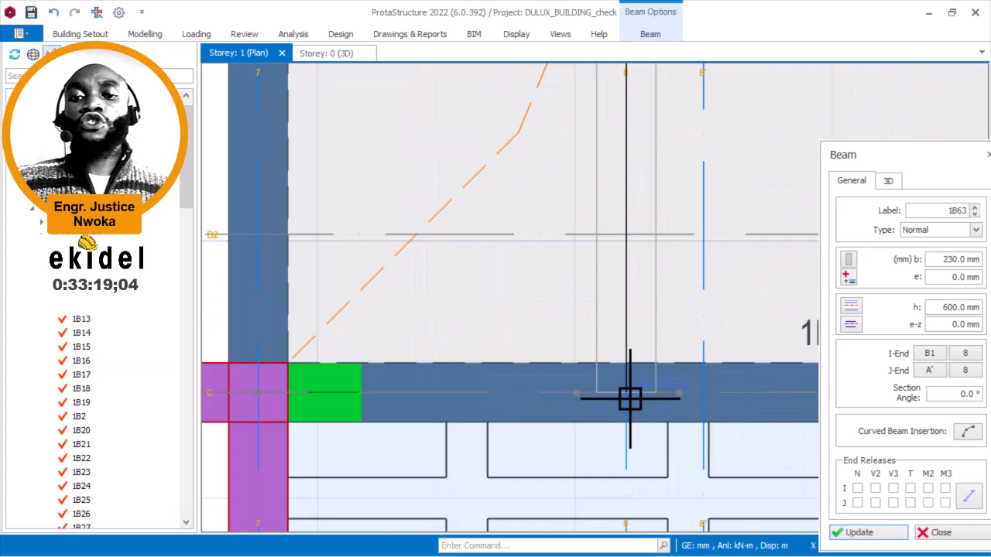
left_click(658, 387)
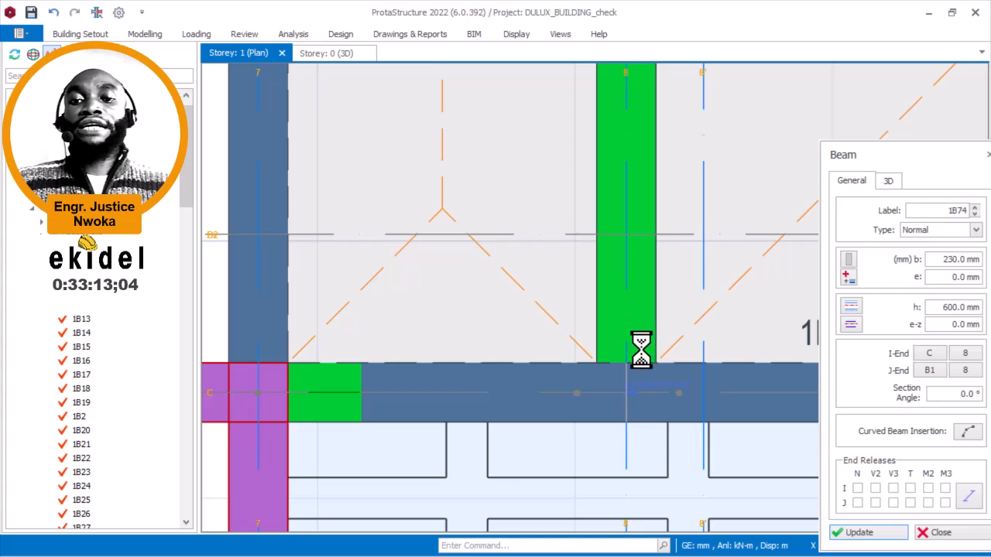
scroll(635, 357, "down", 5)
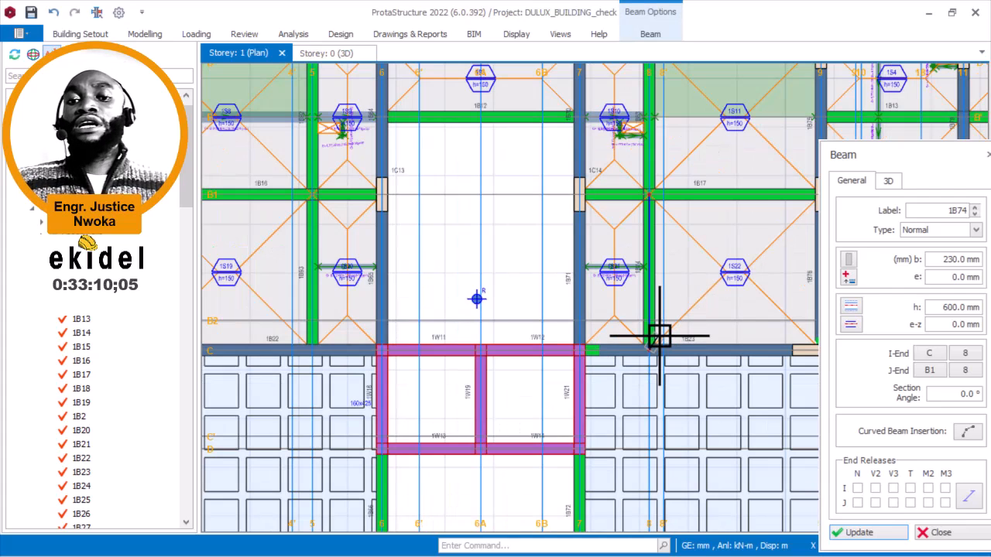
left_click(648, 329)
key("Escape")
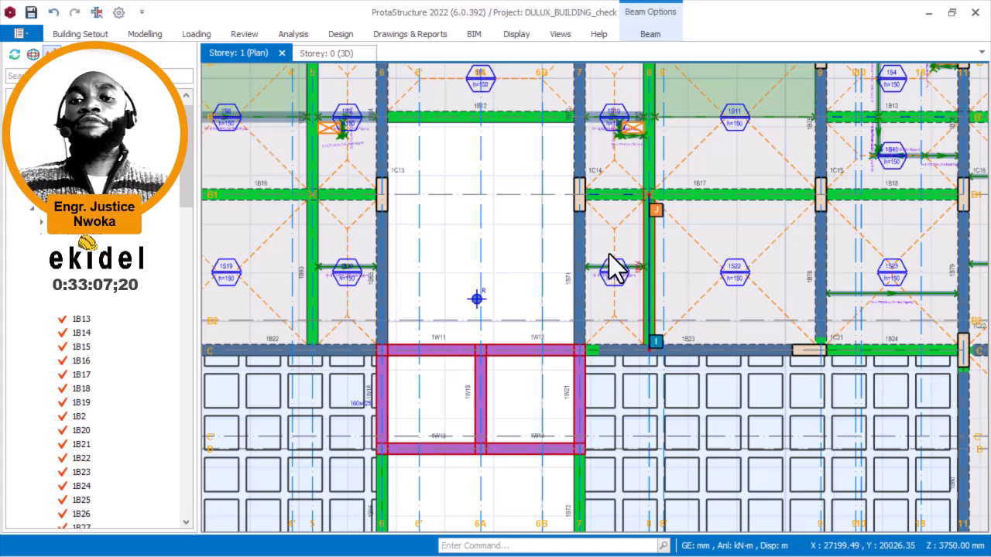
Examine the beam layout across the Storey 1 plan, from the split beams at gridlines 5 and 8 to the bays around gridlines 1 to 4.
left_click(703, 192)
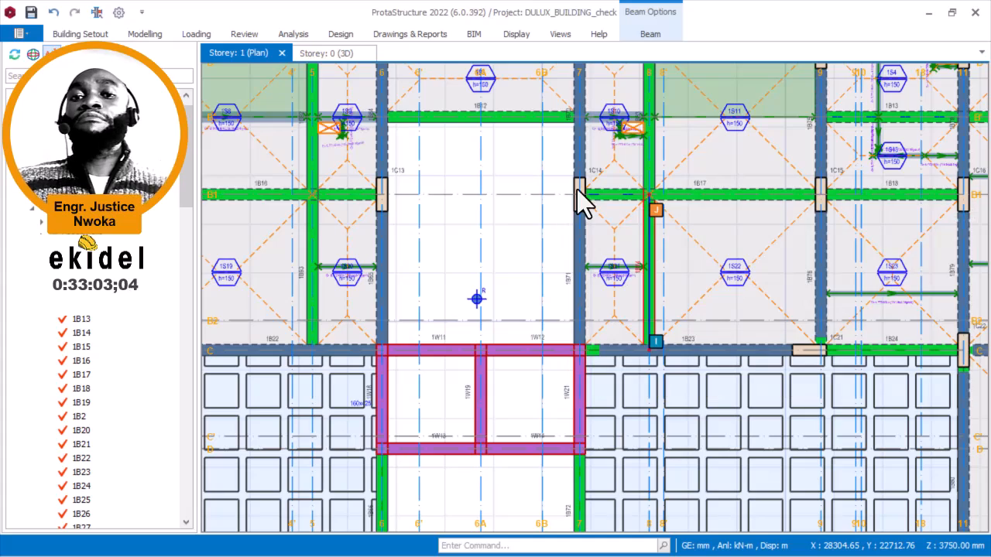
middle_click_drag(533, 172, 616, 241)
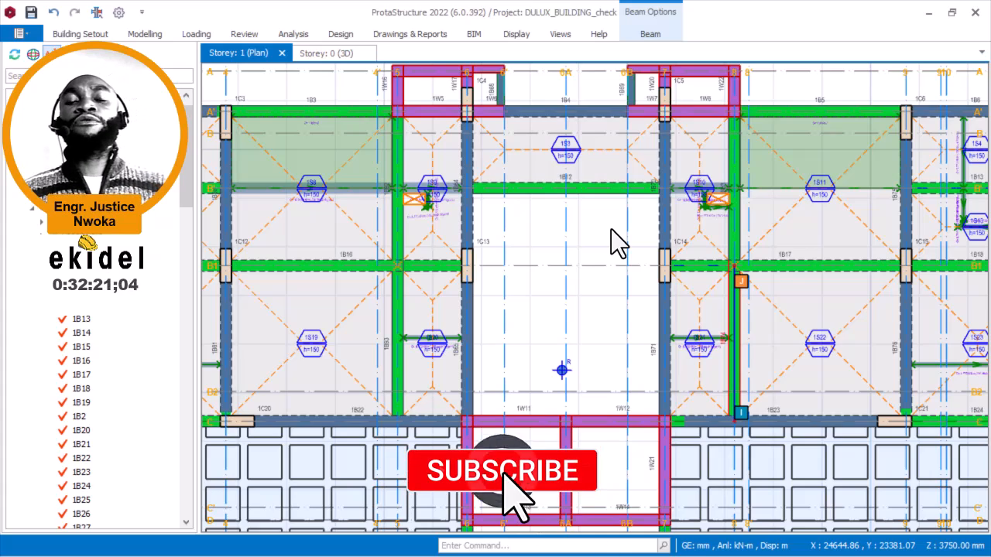
scroll(601, 235, "down", 4)
scroll(648, 258, "up", 3)
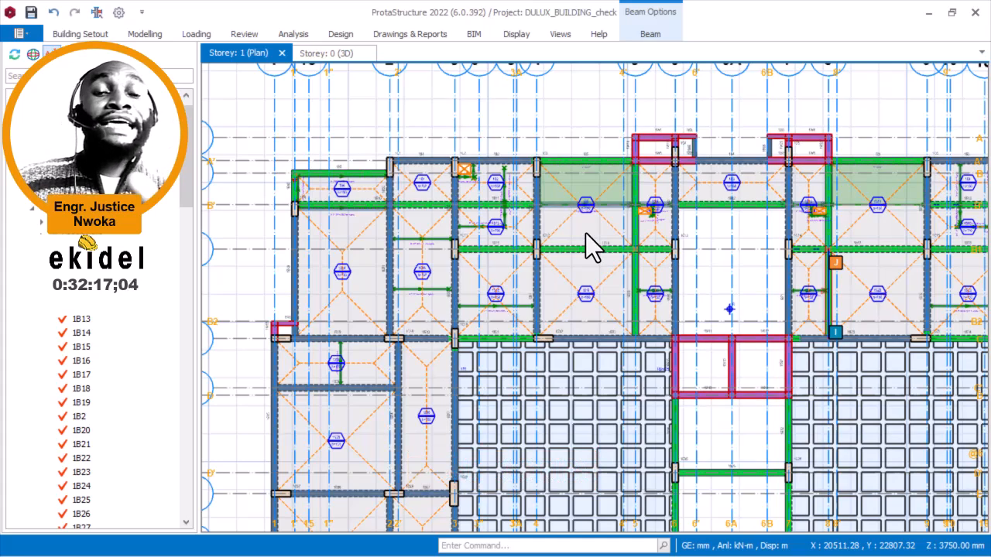
scroll(358, 161, "up", 3)
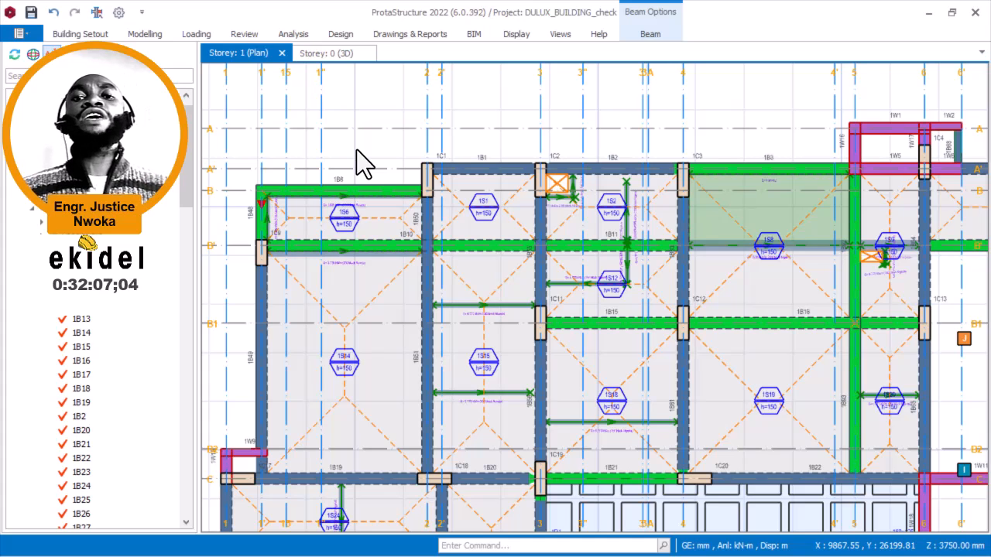
scroll(373, 159, "down", 3)
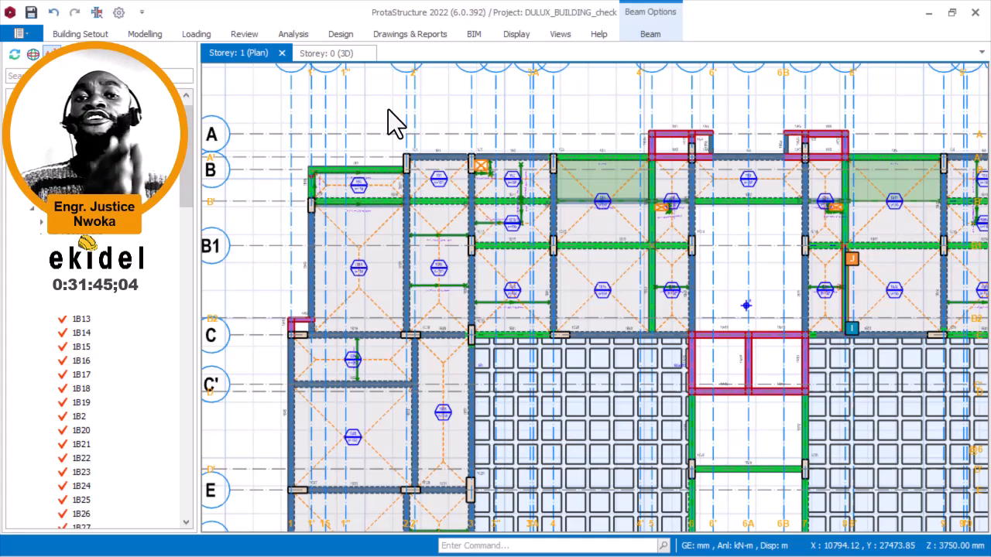
Examine beam 1B2 and slab 1S1 along gridline A' between gridlines 2 and 4 on the Storey 1 plan.
left_click(471, 159)
scroll(480, 166, "up", 2)
scroll(606, 165, "up", 2)
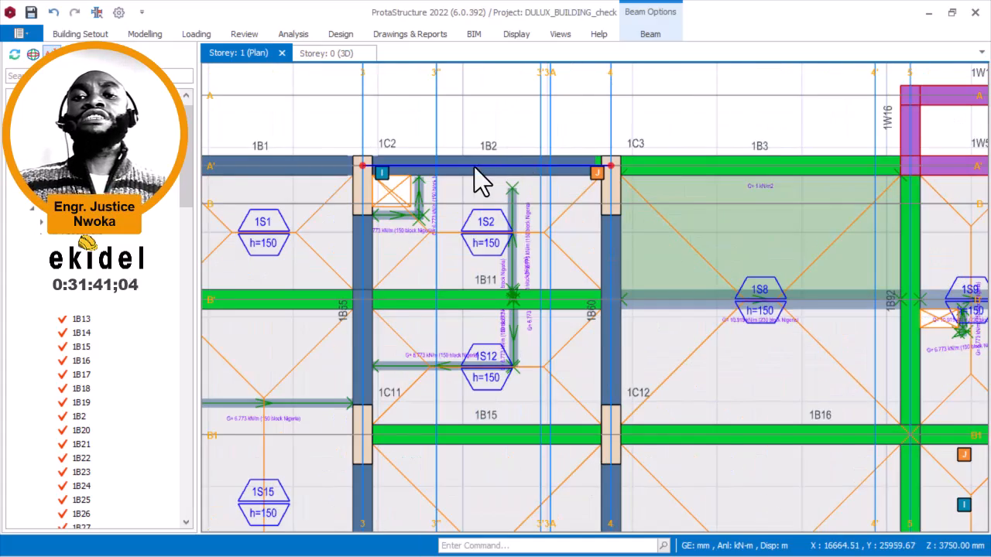
scroll(542, 177, "down", 3)
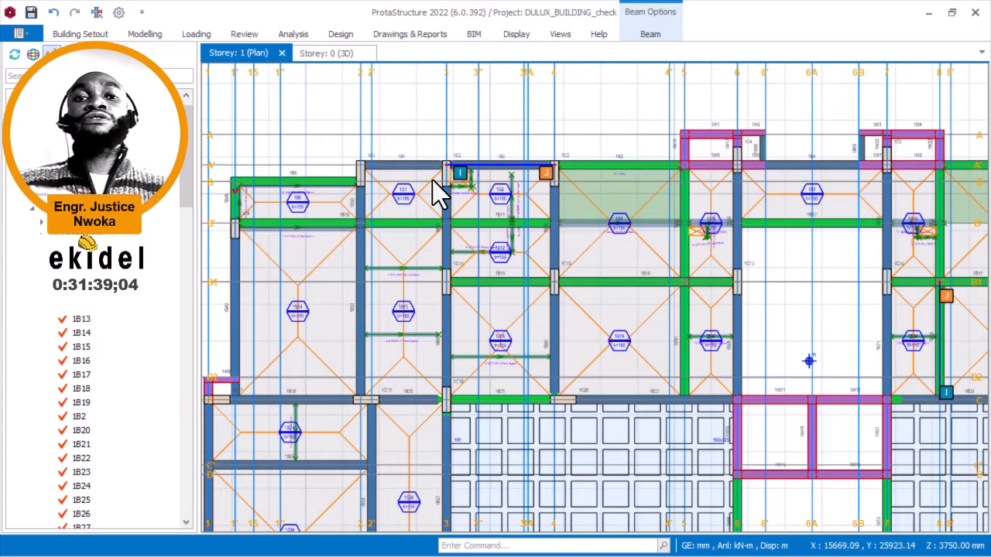
mouse_move(432, 178)
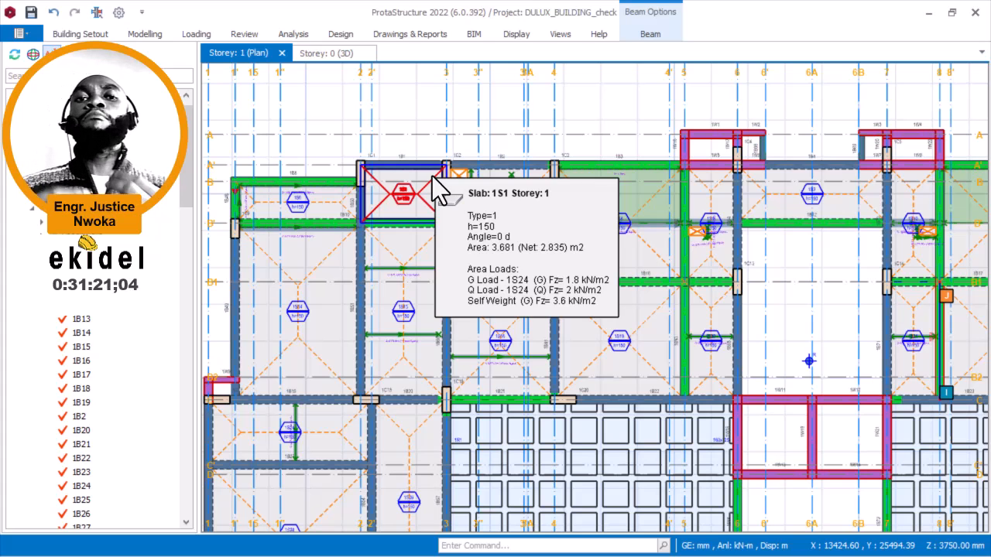
scroll(394, 161, "up", 2)
scroll(392, 147, "up", 1)
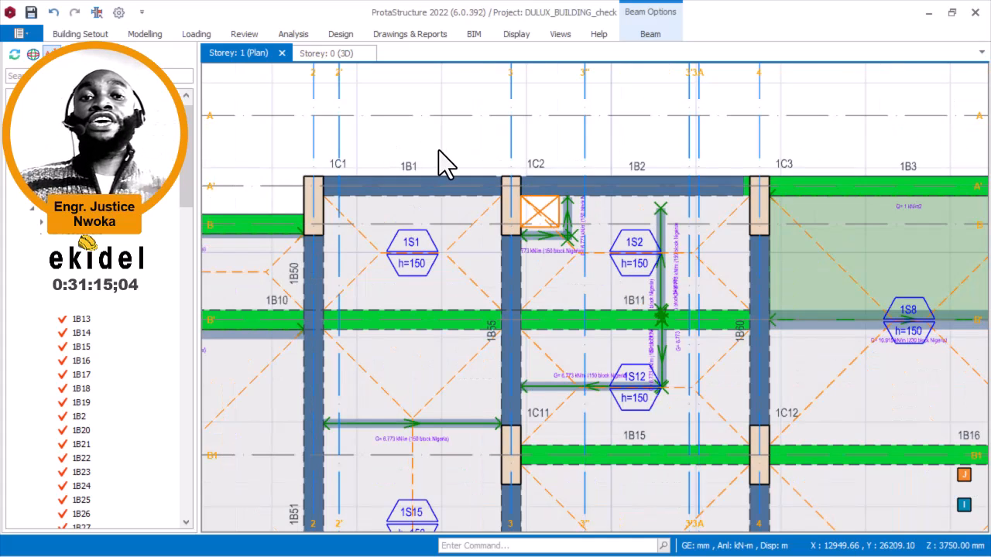
scroll(457, 159, "down", 2)
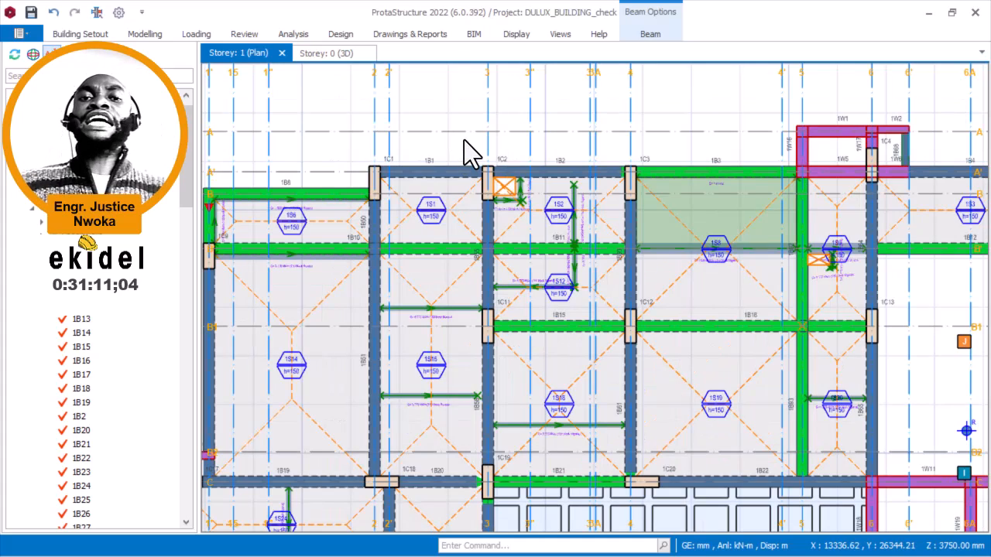
Inspect the section, infill wall load and line load details of beam 1B1 on gridline A' between gridlines 2 and 3.
middle_click_drag(437, 122, 495, 130)
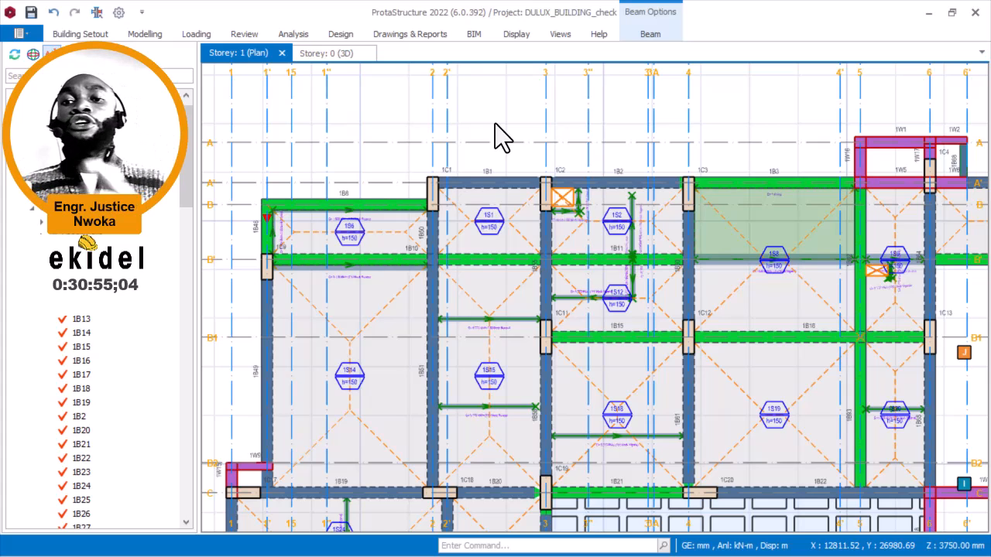
scroll(509, 181, "down", 2)
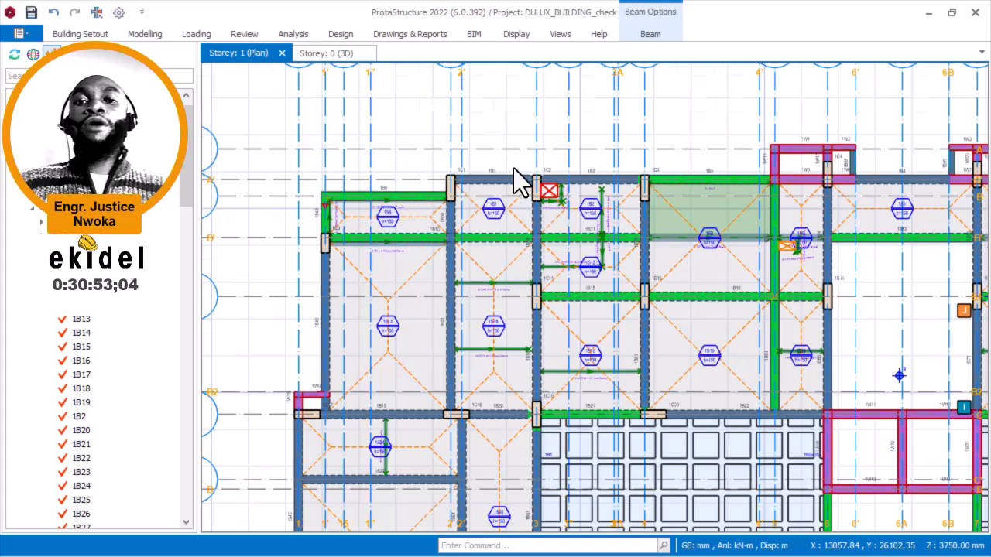
middle_click_drag(524, 207, 501, 159)
mouse_move(480, 161)
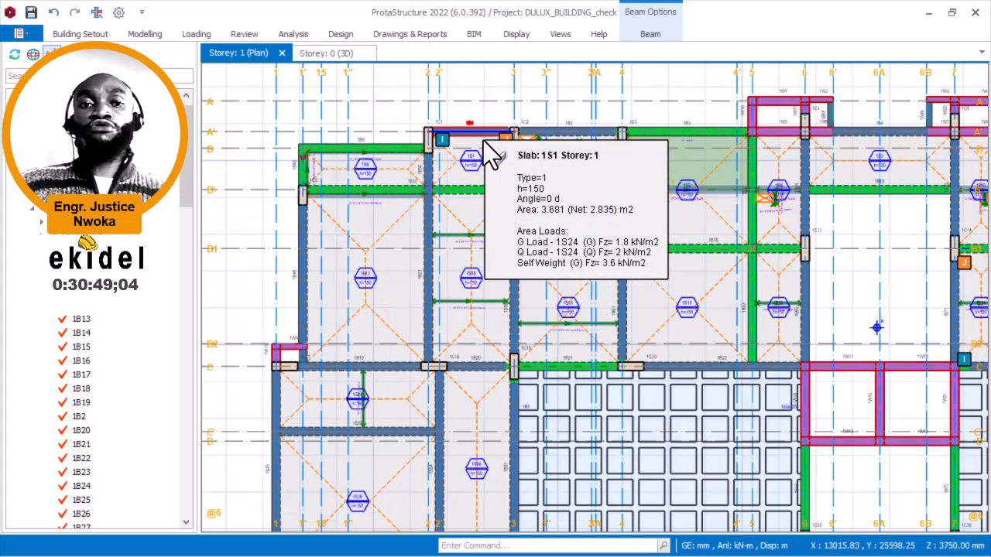
mouse_move(484, 138)
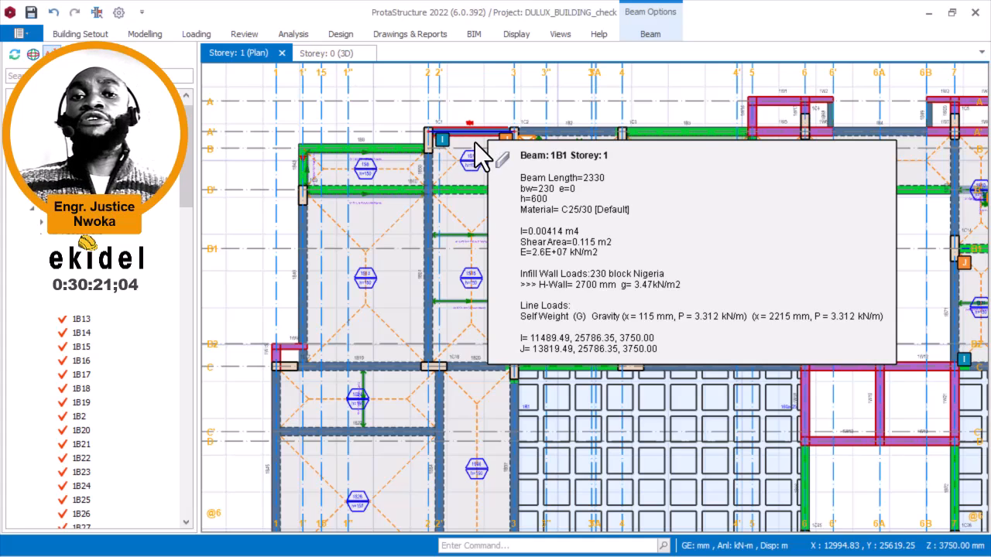
scroll(478, 130, "up", 2)
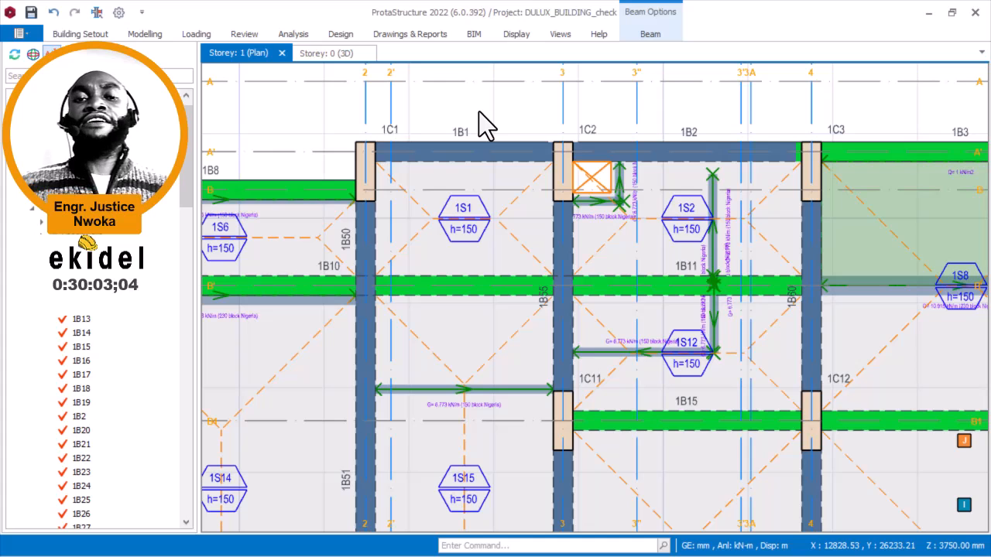
Switch to the 3D model and inspect the building's facade, perimeter beams and roof level.
left_click(336, 55)
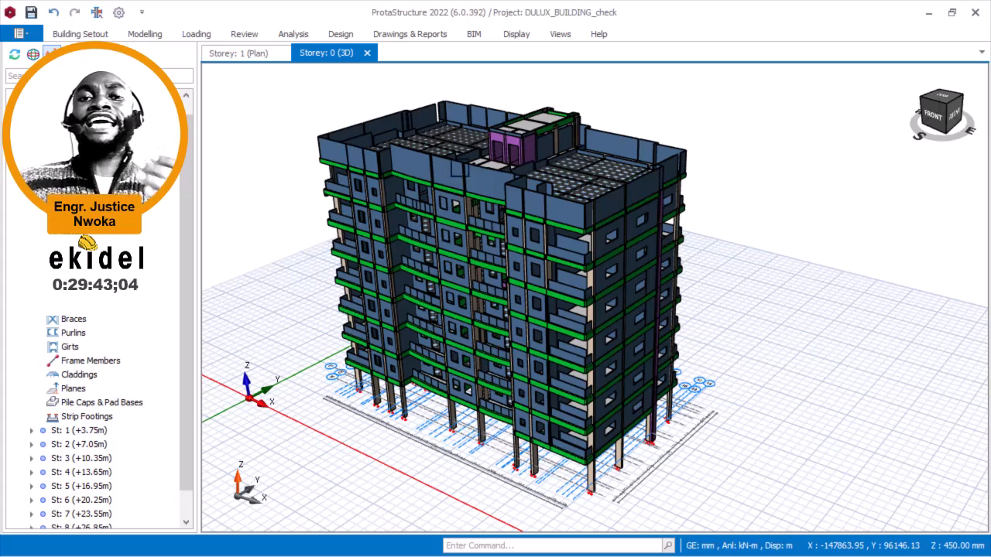
scroll(502, 87, "up", 3)
scroll(543, 102, "down", 3)
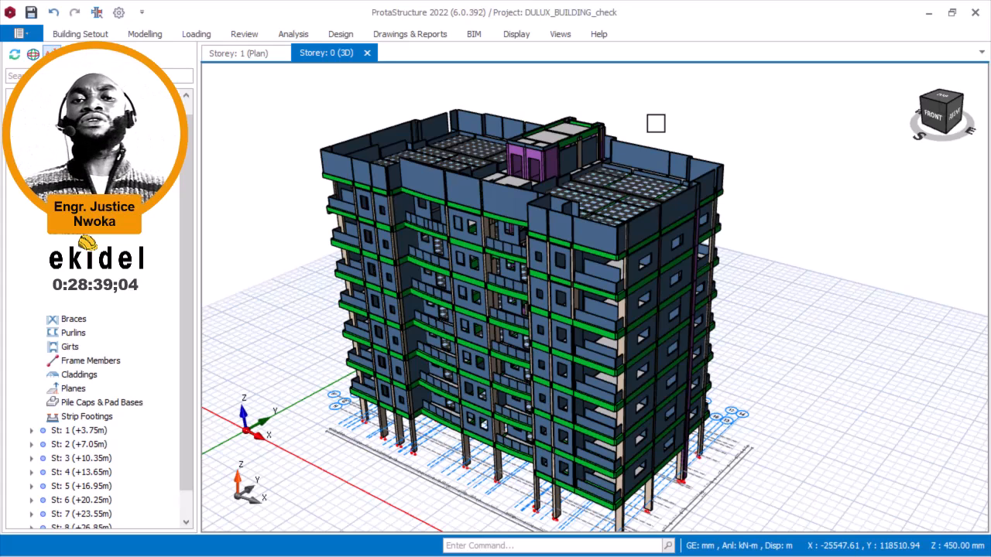
scroll(521, 104, "up", 5)
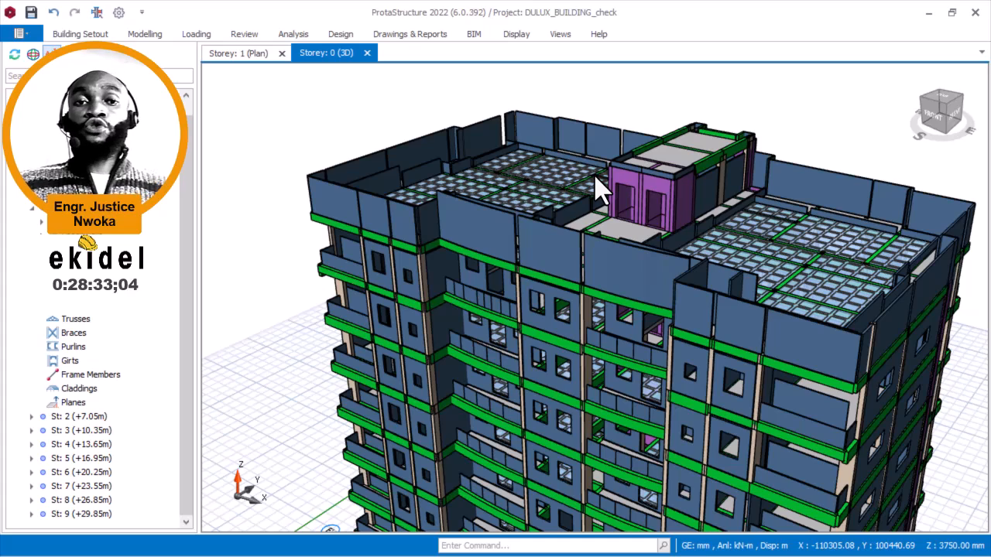
Return to the Storey 1 plan and examine the beams framing slabs 1S6, 1S1 and 1S2 between gridlines 1 and 4.
scroll(584, 147, "down", 2)
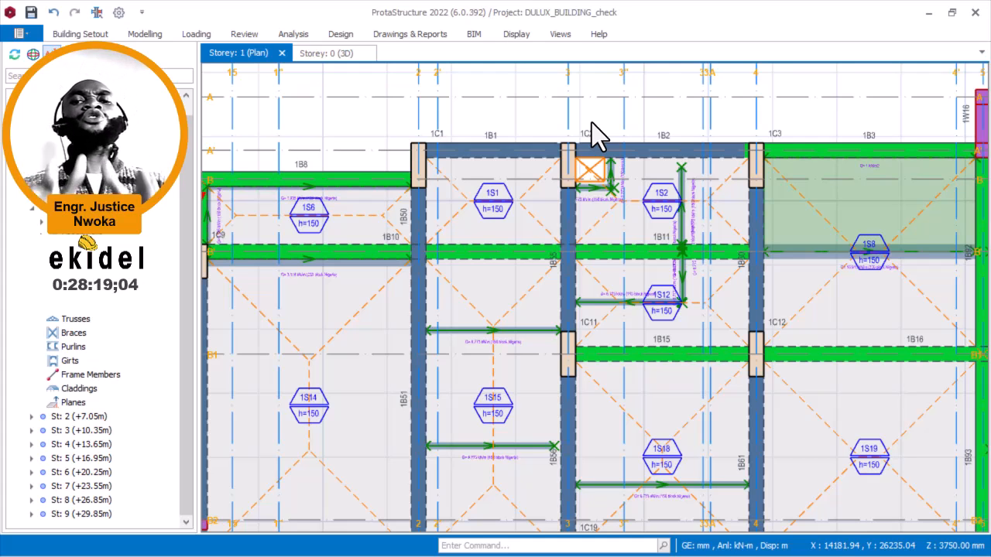
scroll(490, 115, "down", 2)
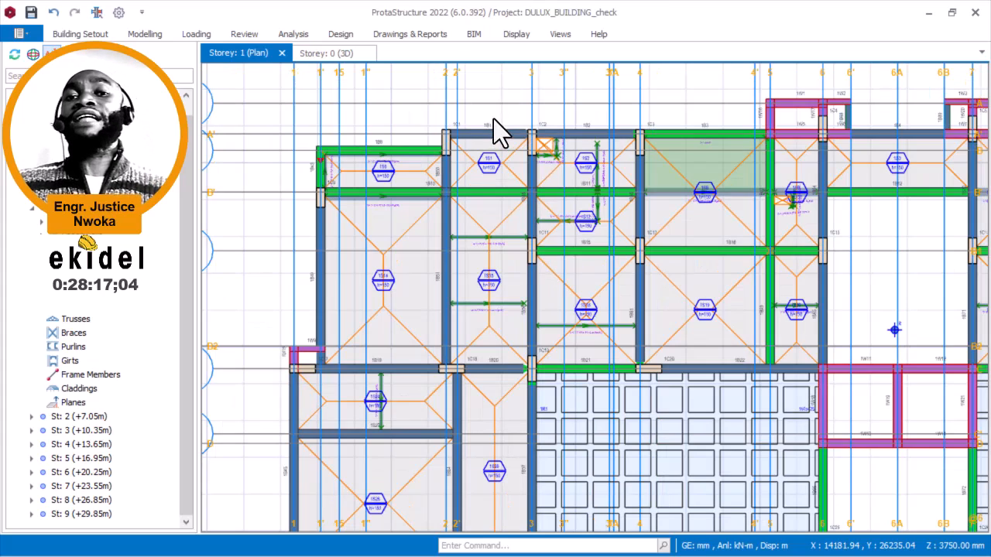
scroll(381, 120, "up", 2)
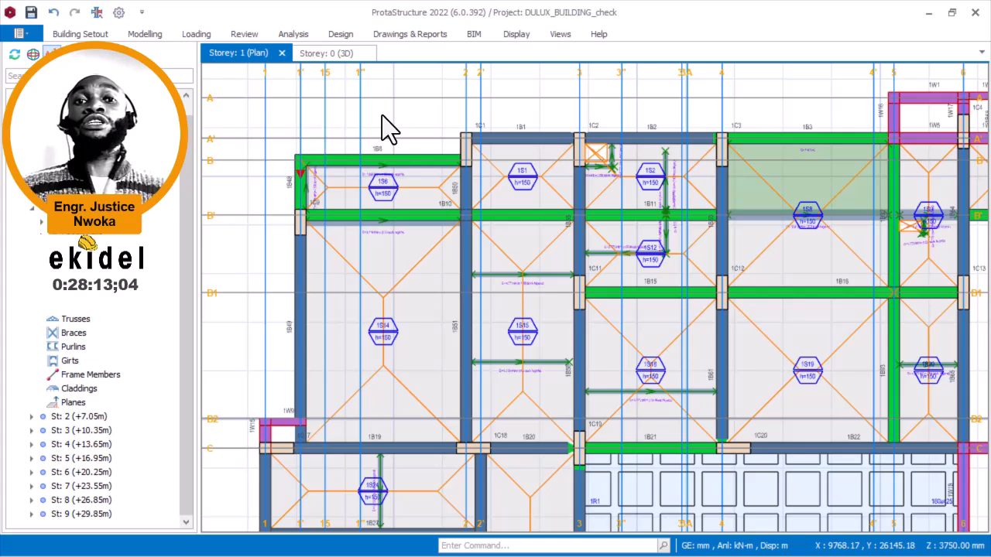
scroll(387, 128, "up", 1)
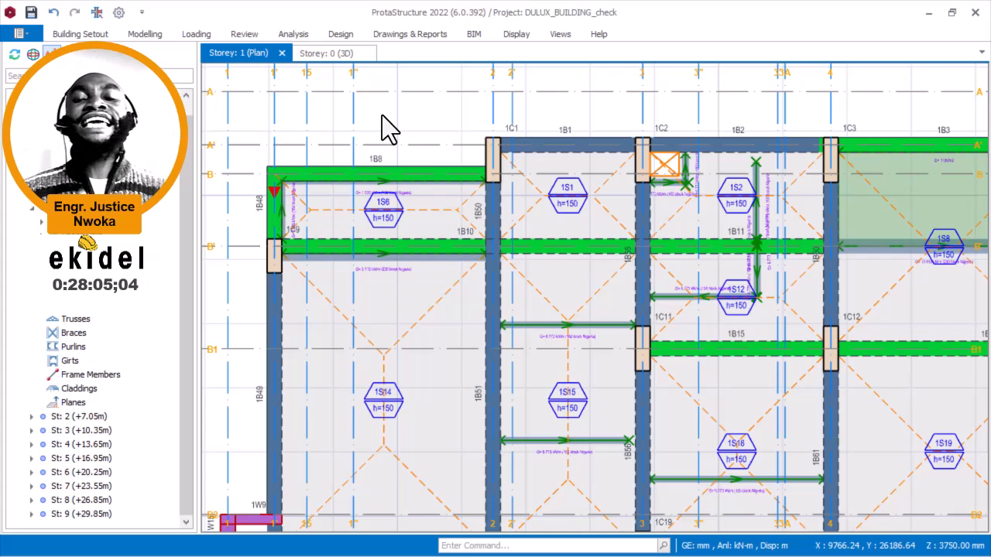
scroll(513, 154, "down", 3)
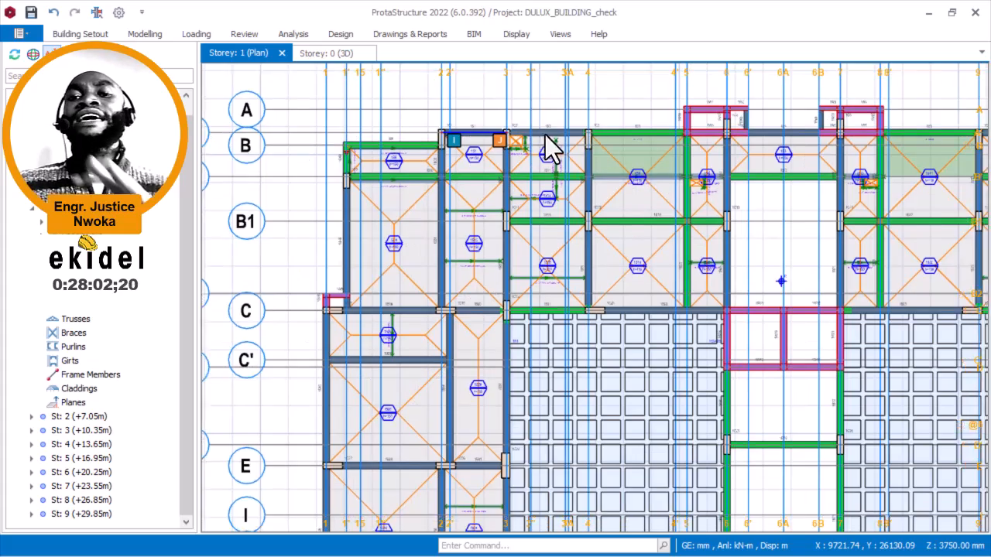
middle_click_drag(589, 135, 505, 128)
left_click(506, 125)
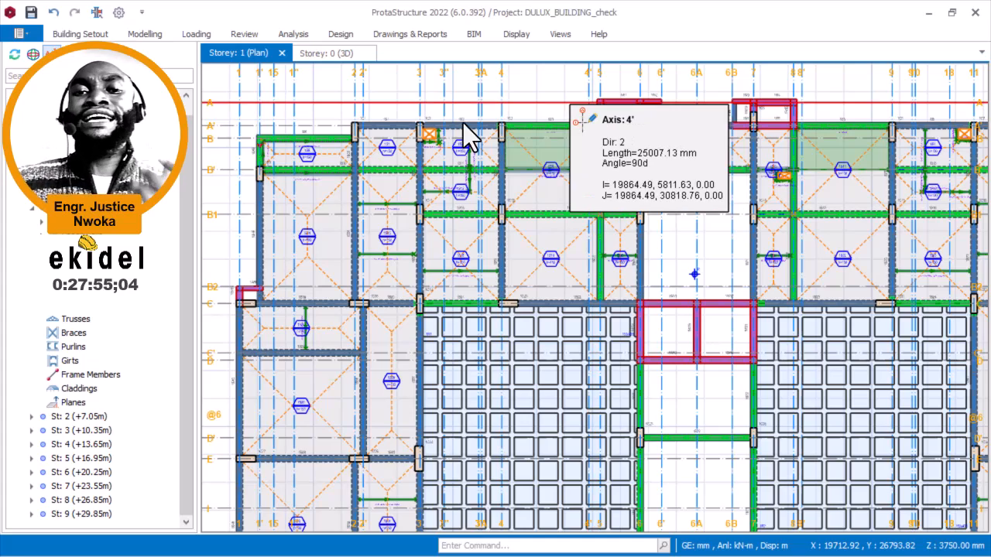
Examine the overall Storey 1 layout and the open central bay between gridlines 6 and 7.
scroll(470, 128, "down", 3)
scroll(614, 121, "up", 3)
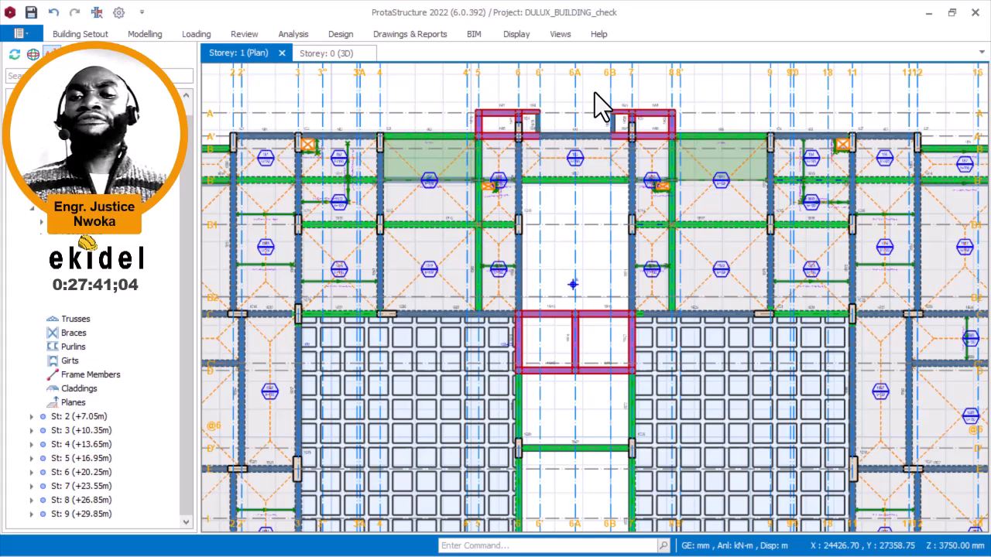
scroll(563, 153, "down", 2)
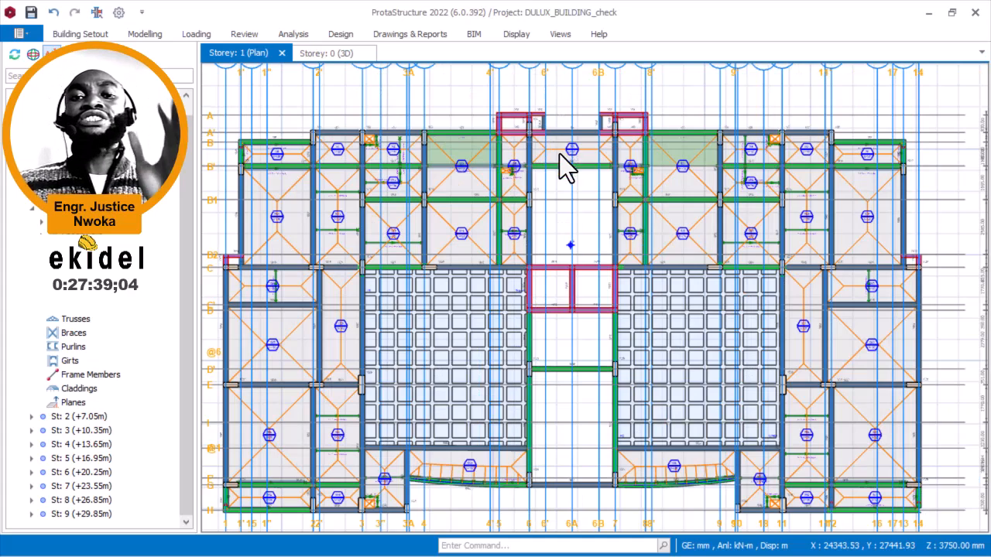
left_click(531, 179)
middle_click_drag(554, 186, 589, 170)
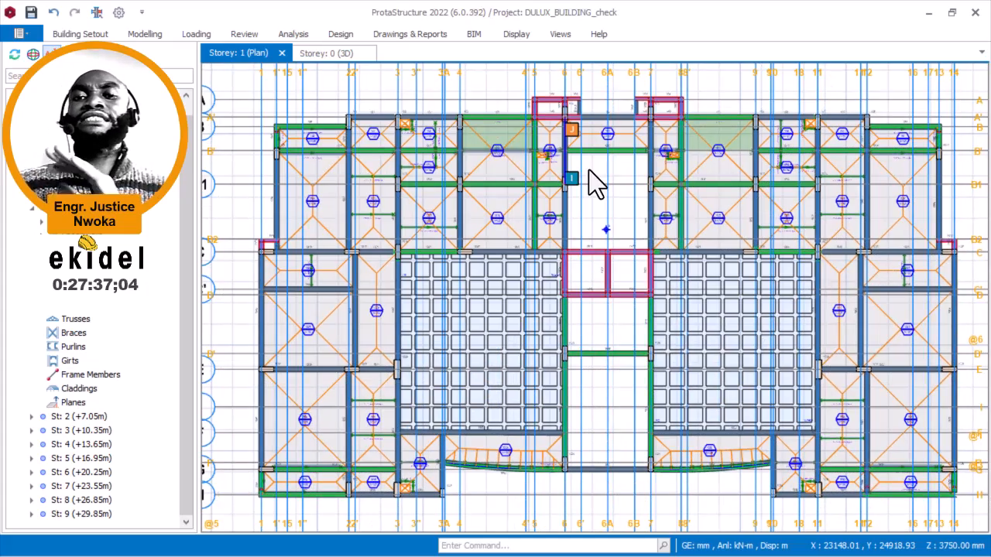
scroll(603, 172, "up", 2)
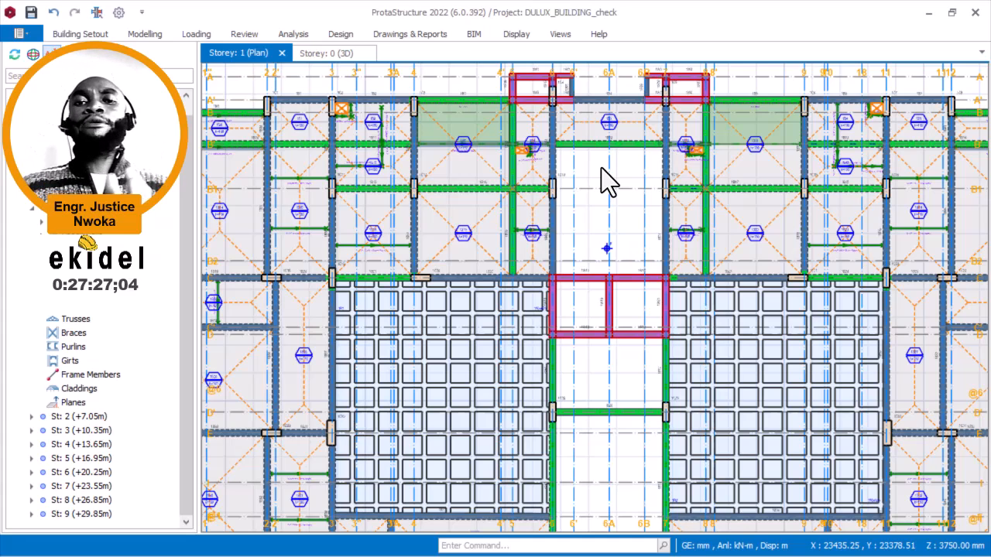
scroll(597, 132, "up", 1)
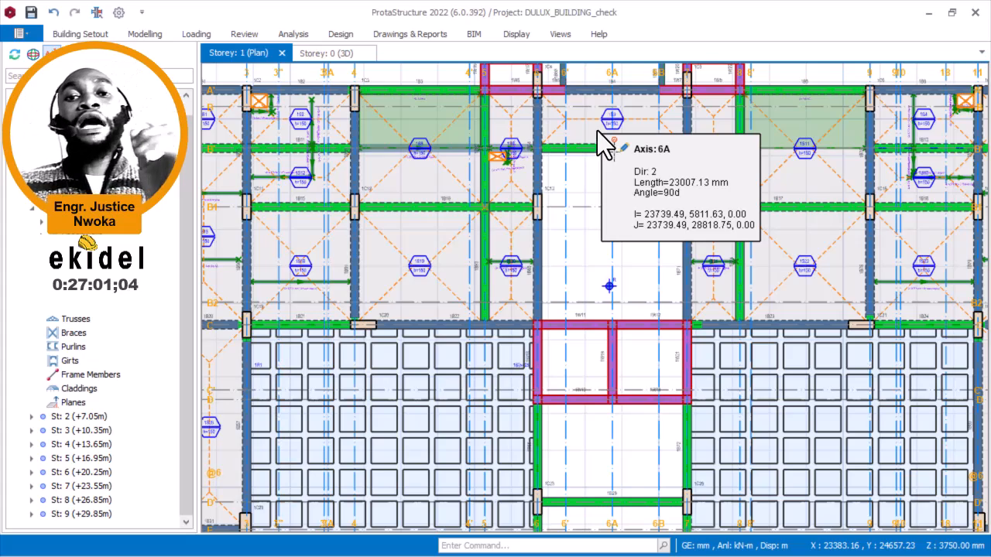
left_click(583, 149)
scroll(569, 190, "down", 3)
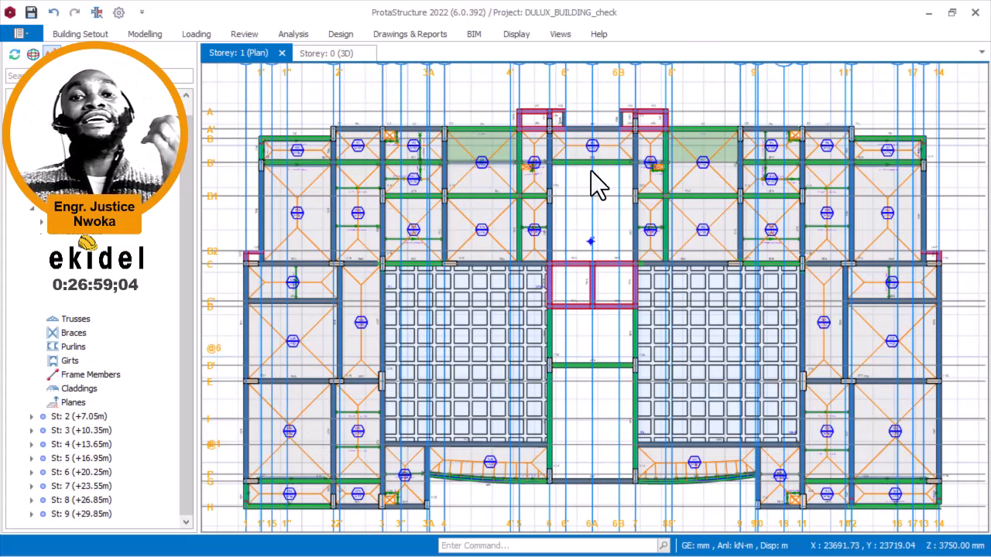
middle_click_drag(581, 191, 582, 166)
scroll(585, 177, "up", 3)
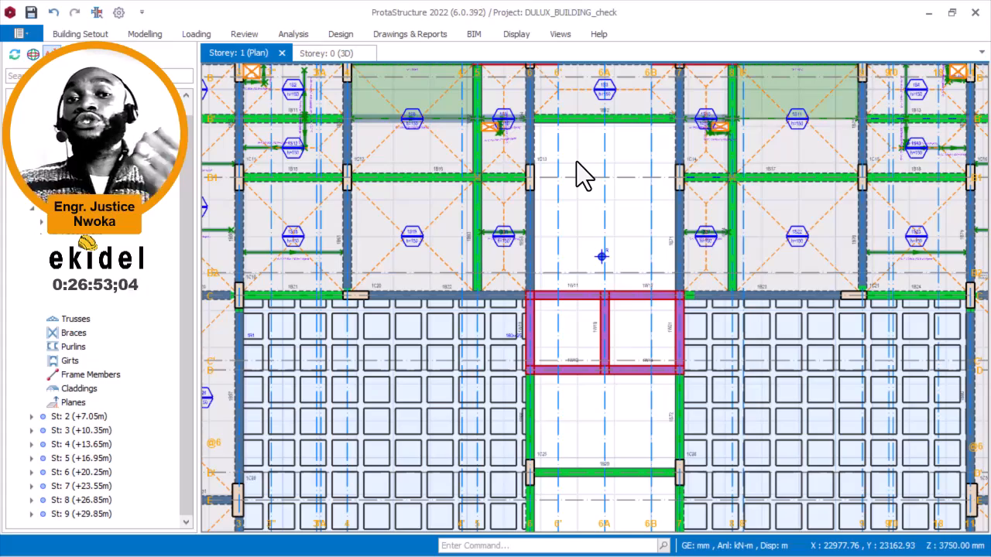
Inspect the details of beam 1B22 on gridline C and the core walls between gridlines 6 and 7.
scroll(581, 172, "down", 2)
scroll(577, 172, "down", 2)
scroll(500, 150, "up", 3)
scroll(491, 315, "up", 1)
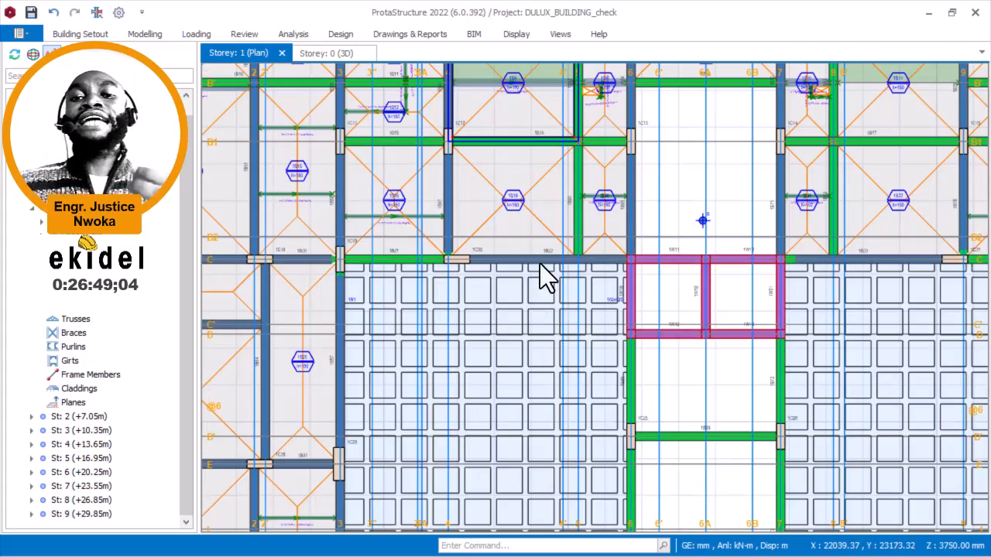
mouse_move(555, 251)
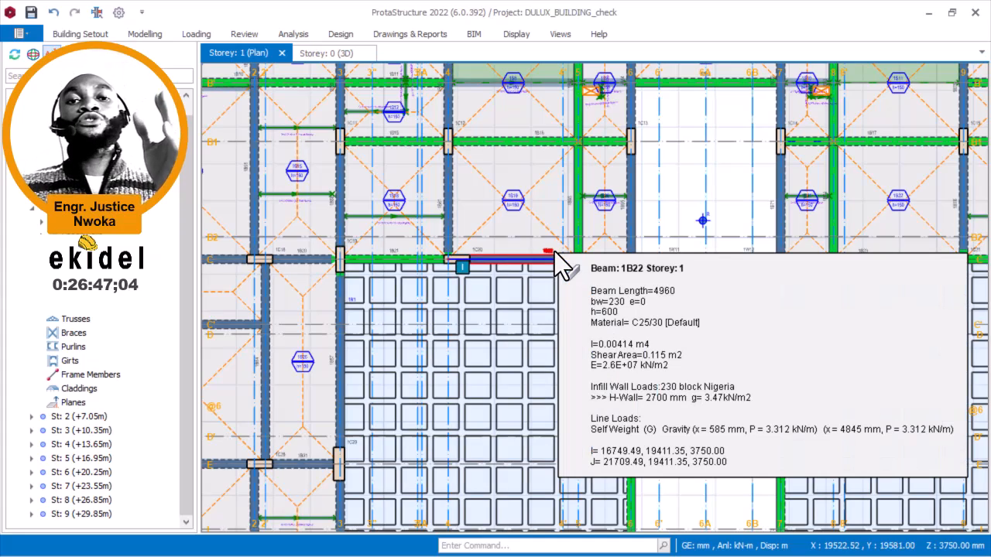
scroll(653, 224, "down", 2)
mouse_move(653, 219)
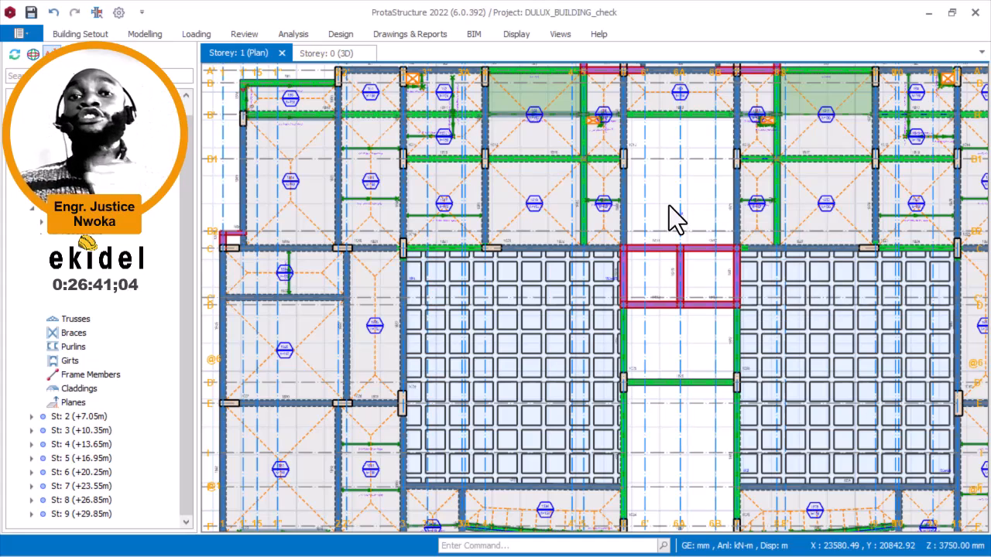
scroll(674, 167, "up", 1)
scroll(665, 164, "up", 1)
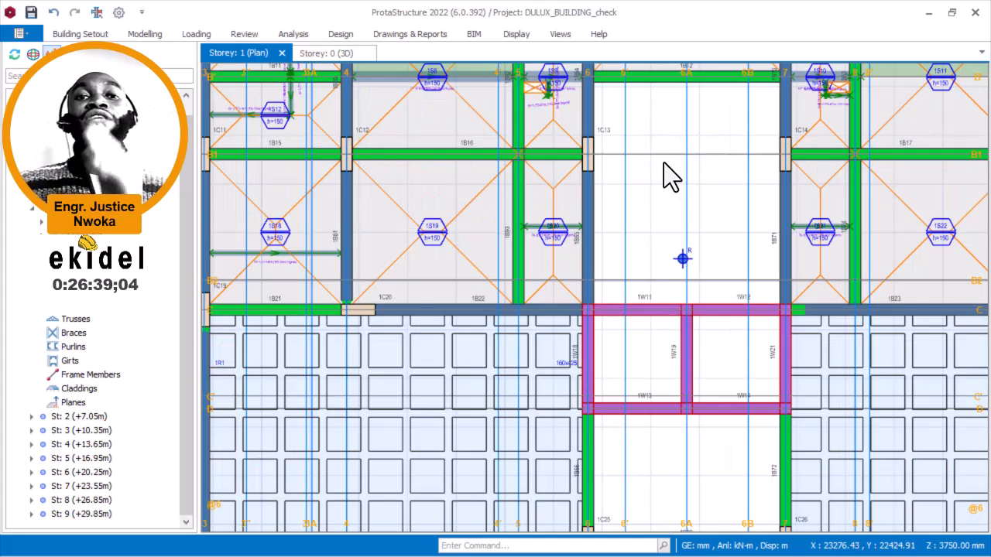
Close the Bentley CONNECTION Client window and re-examine beams 1B1 and 1B2 along gridline A' between gridlines 2 and 4.
mouse_move(663, 164)
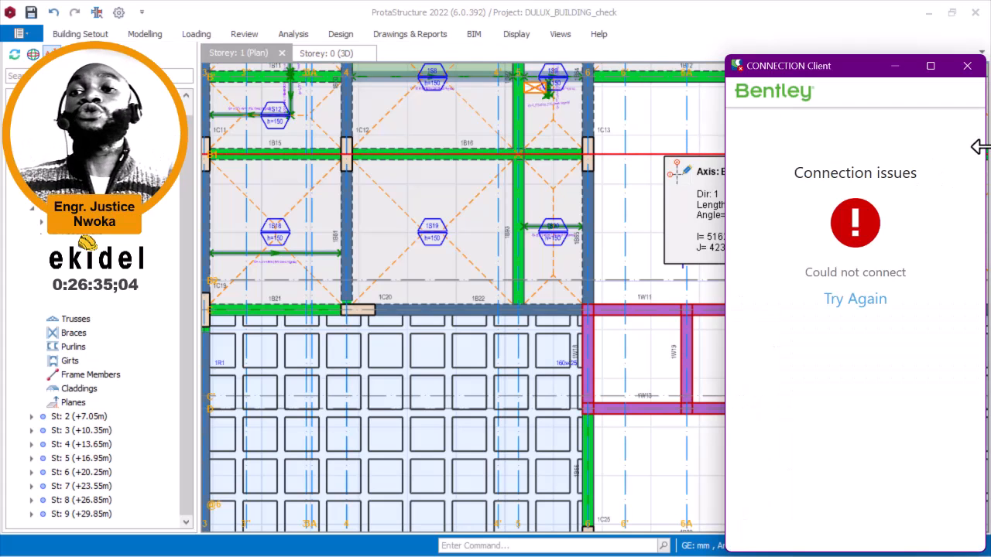
left_click(965, 66)
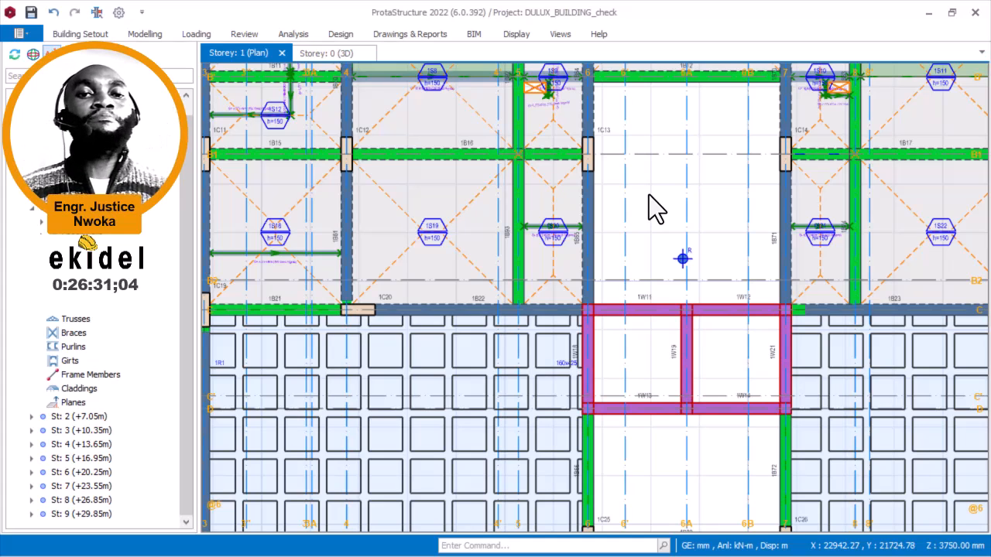
scroll(613, 190, "down", 1)
scroll(586, 195, "down", 1)
scroll(491, 181, "up", 3)
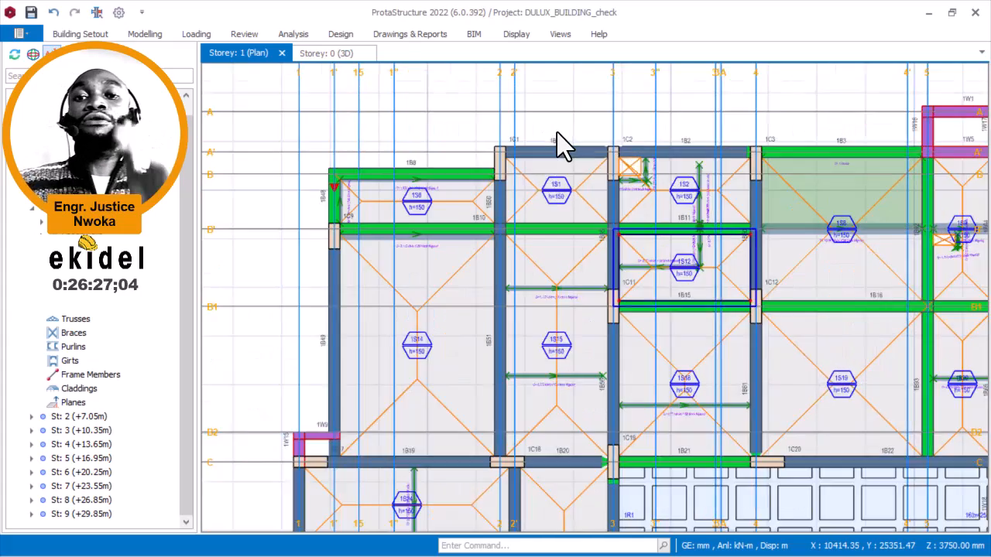
scroll(556, 133, "up", 1)
scroll(553, 136, "up", 1)
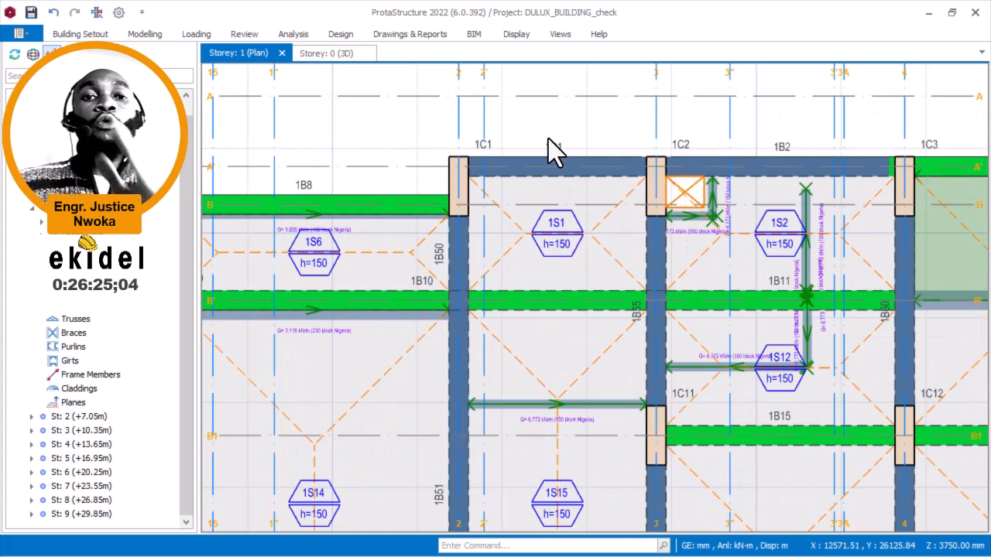
scroll(534, 147, "down", 2)
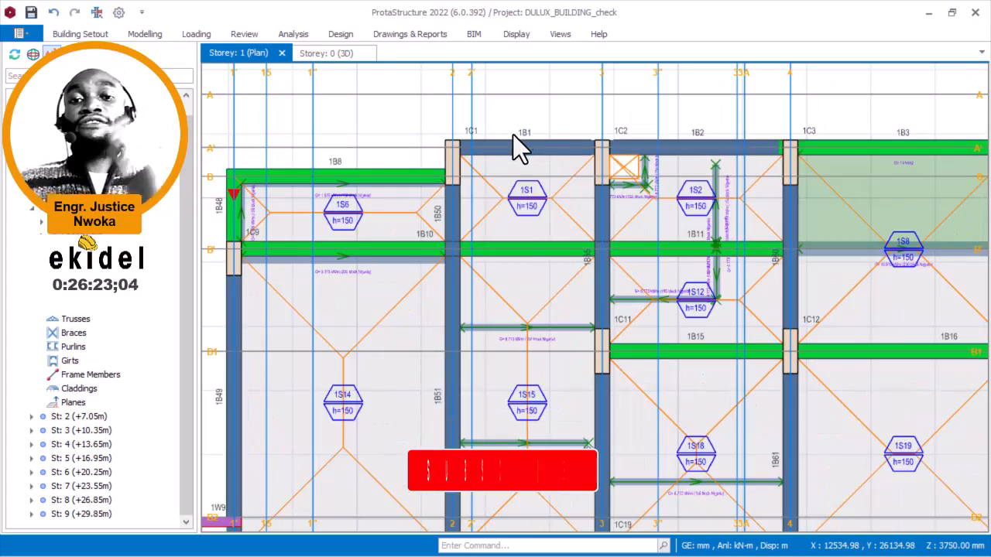
Examine slabs 1S14, 1S15 and 1S18 and their surrounding beams down to gridline C.
scroll(514, 135, "down", 2)
middle_click_drag(640, 301, 639, 231)
scroll(367, 368, "up", 2)
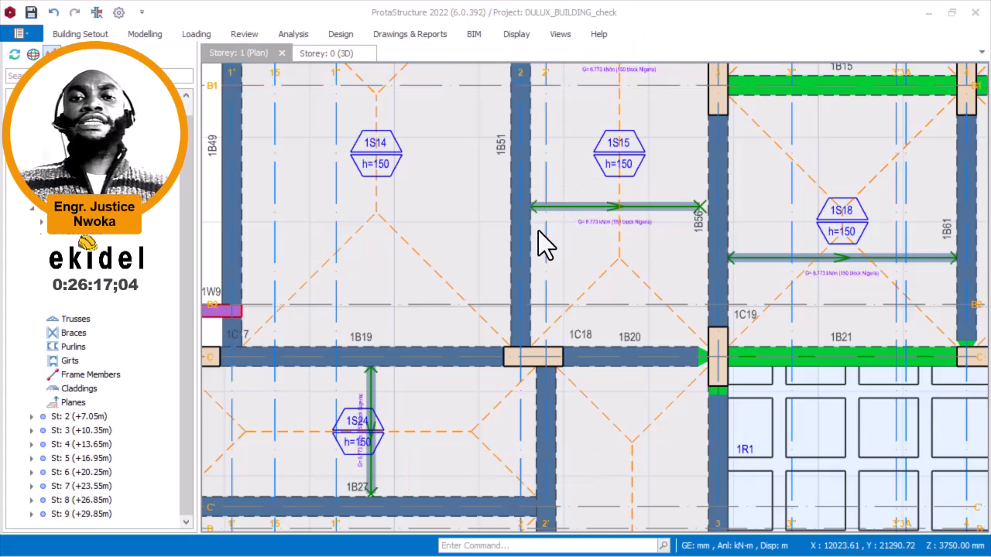
scroll(553, 225, "down", 3)
scroll(534, 203, "up", 3)
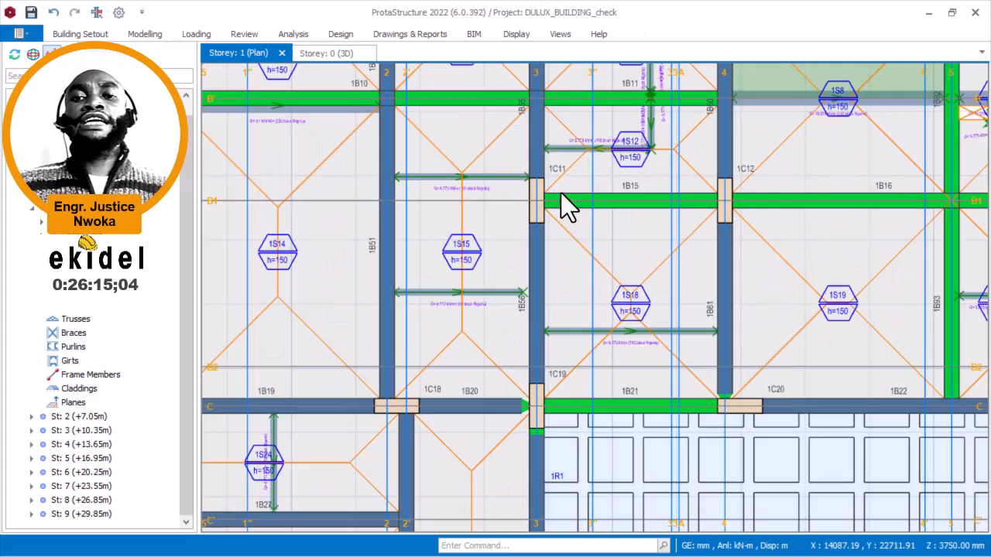
Inspect beam 1B15 on gridline B1 and its supports at columns 1C11 and 1C12.
scroll(746, 195, "up", 2)
scroll(407, 212, "up", 2)
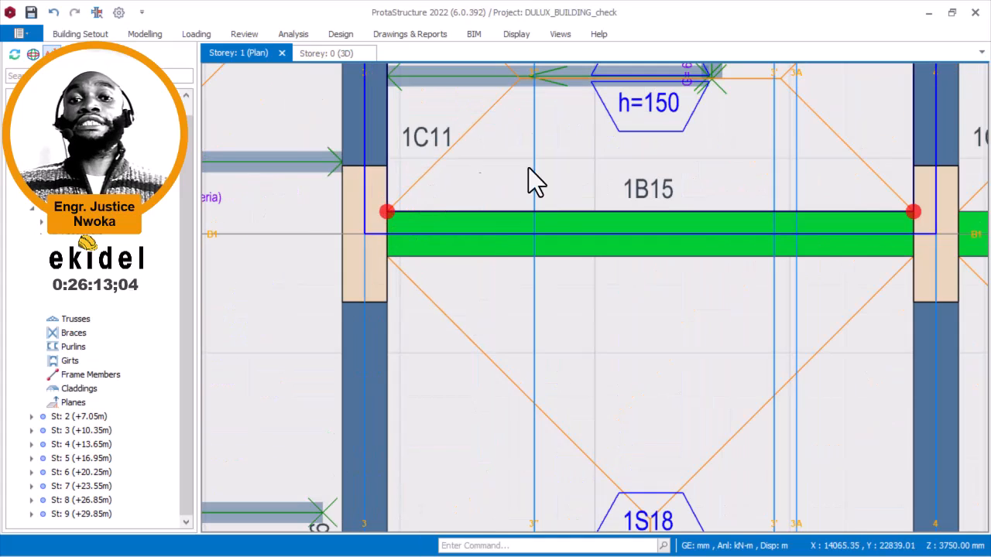
scroll(418, 220, "up", 2)
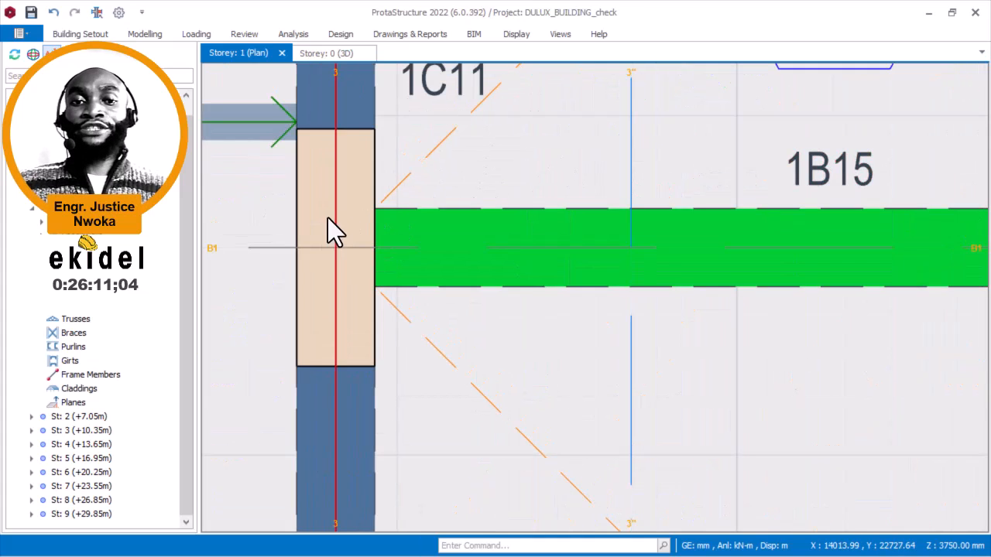
scroll(505, 214, "down", 3)
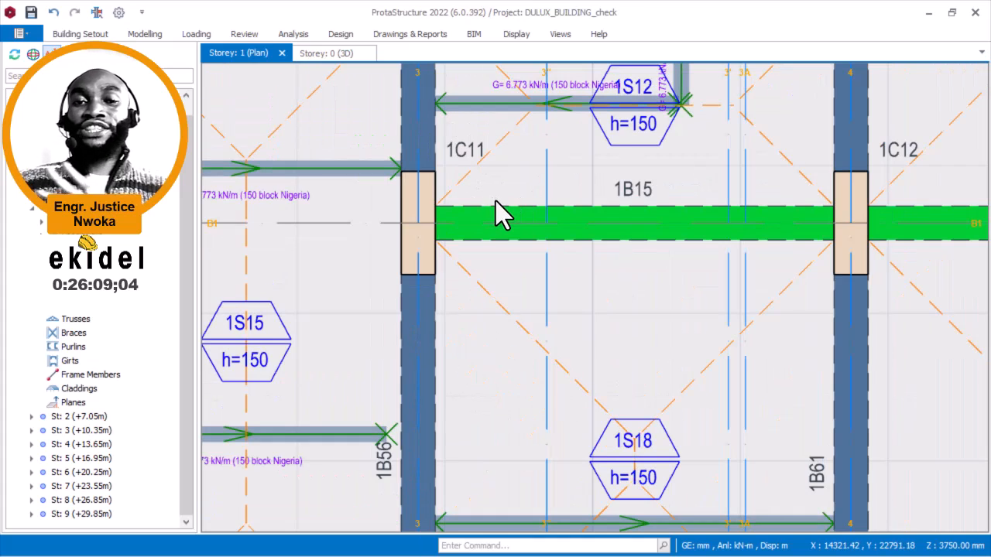
scroll(503, 215, "down", 1)
scroll(798, 219, "up", 3)
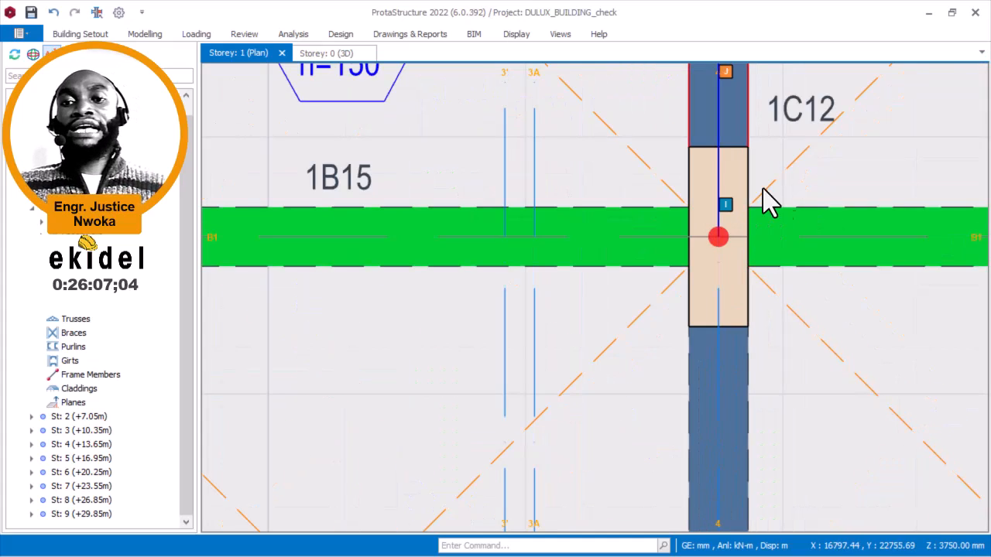
scroll(727, 199, "down", 2)
middle_click_drag(805, 190, 627, 249)
scroll(610, 212, "down", 3)
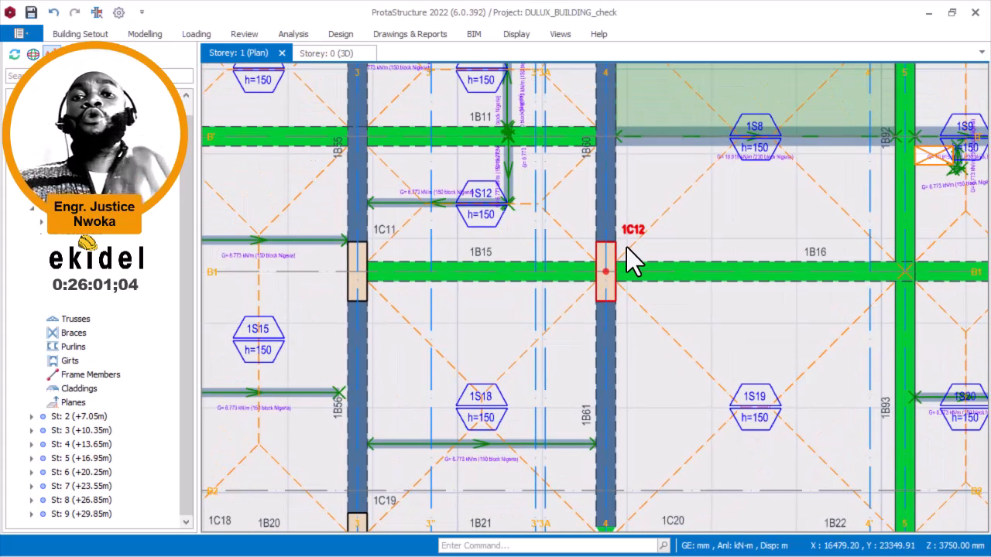
mouse_move(627, 247)
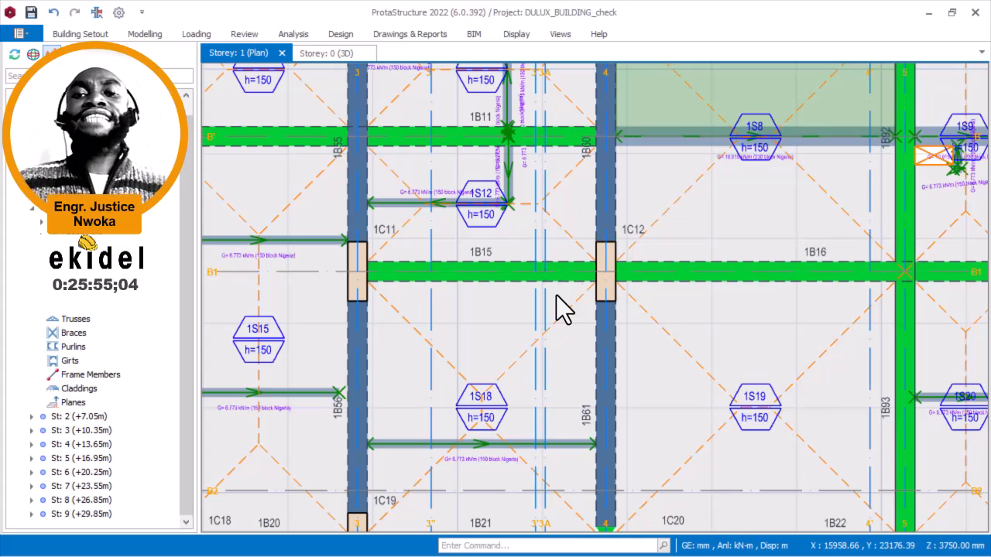
Examine the beams along gridline A' around slab 1S1 and column 1C3 within the overall Storey 1 layout.
scroll(570, 281, "down", 2)
scroll(571, 132, "up", 3)
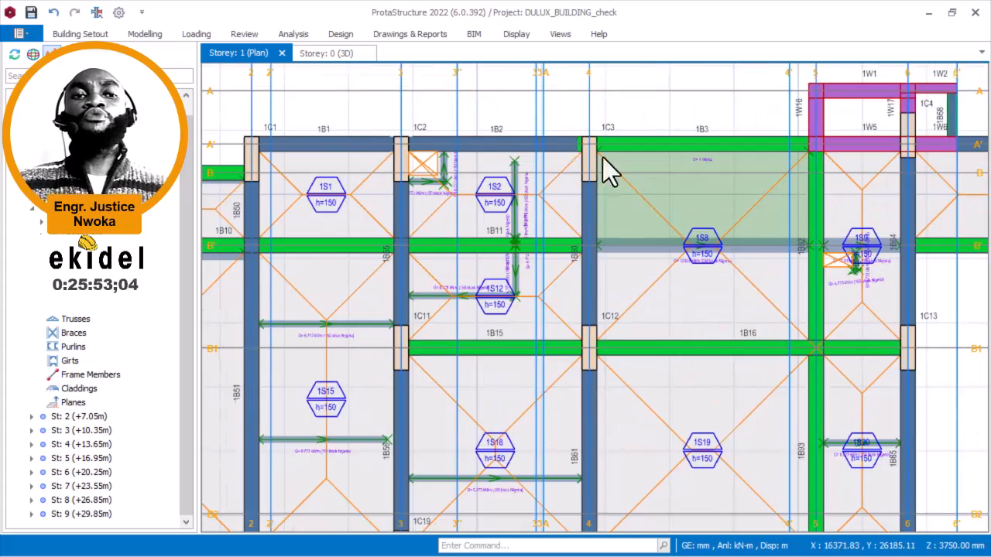
scroll(394, 194, "up", 4)
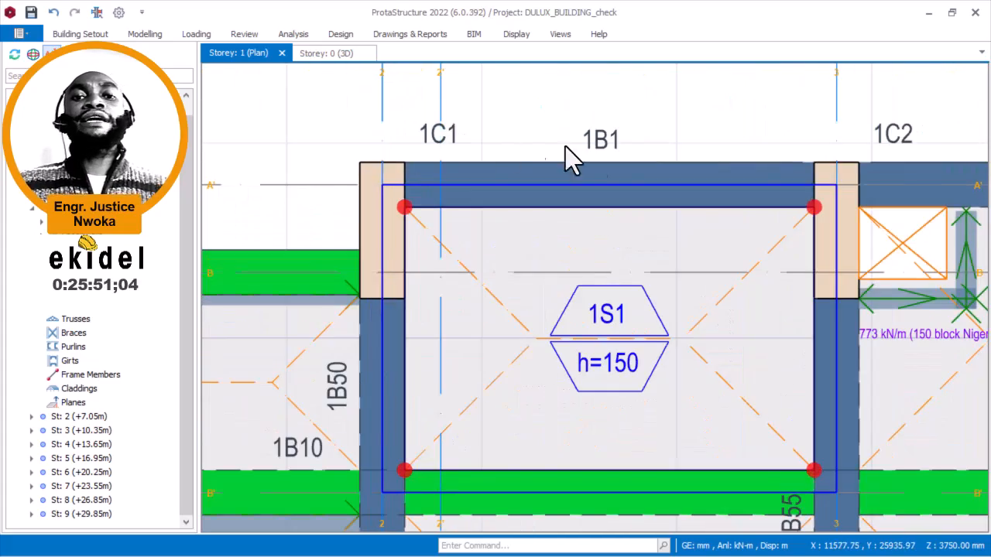
scroll(566, 122, "down", 5)
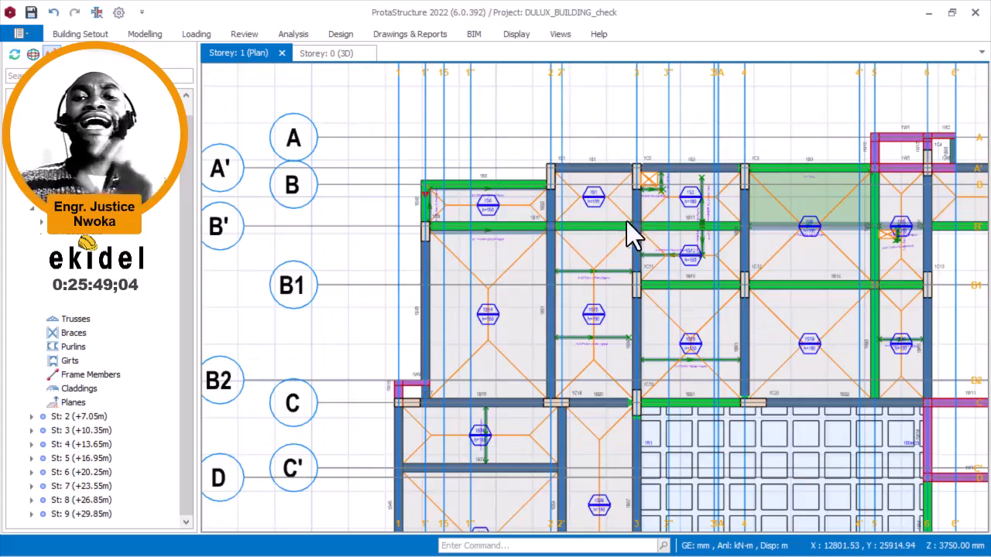
middle_click_drag(647, 191, 547, 154)
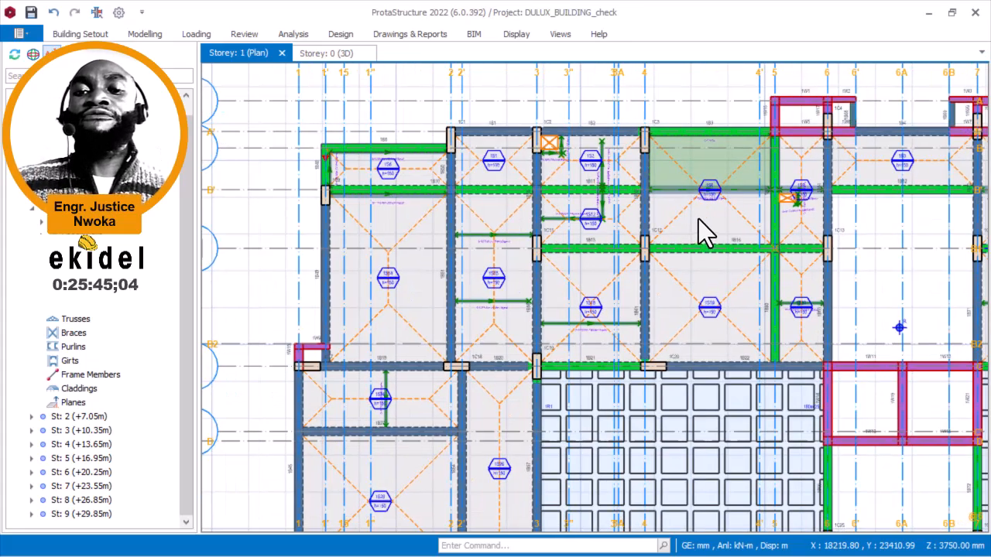
Inspect beams 1B15 and 1B16 along gridline B1, including the beam junction at gridline 5.
scroll(552, 248, "up", 3)
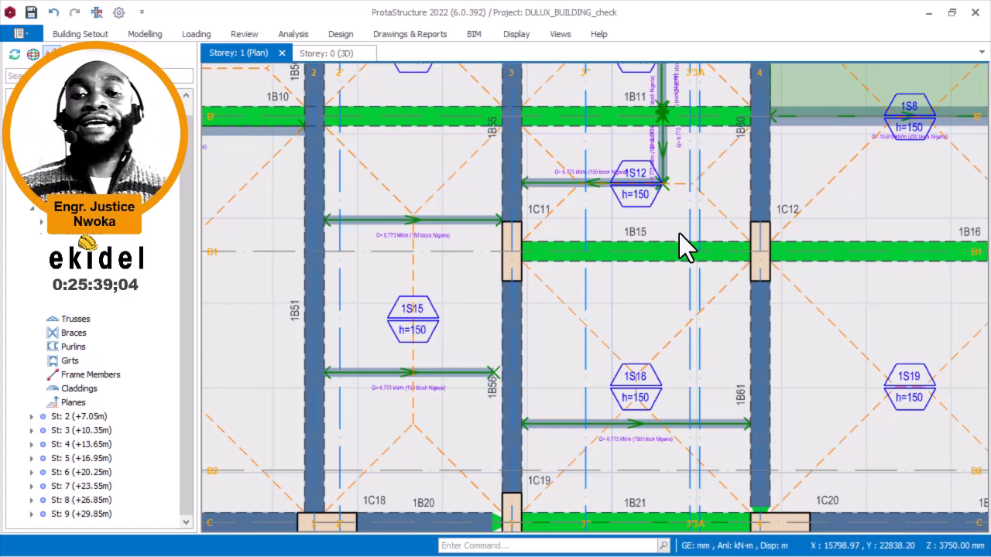
left_click(678, 246)
scroll(549, 250, "up", 3)
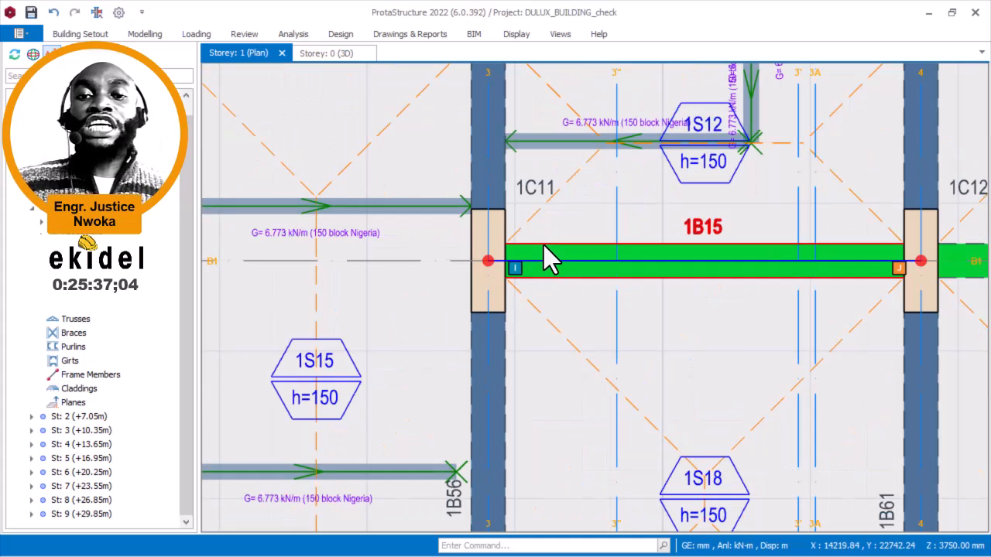
scroll(495, 247, "up", 4)
scroll(442, 273, "down", 4)
scroll(790, 277, "down", 3)
scroll(774, 276, "up", 2)
scroll(454, 250, "down", 5)
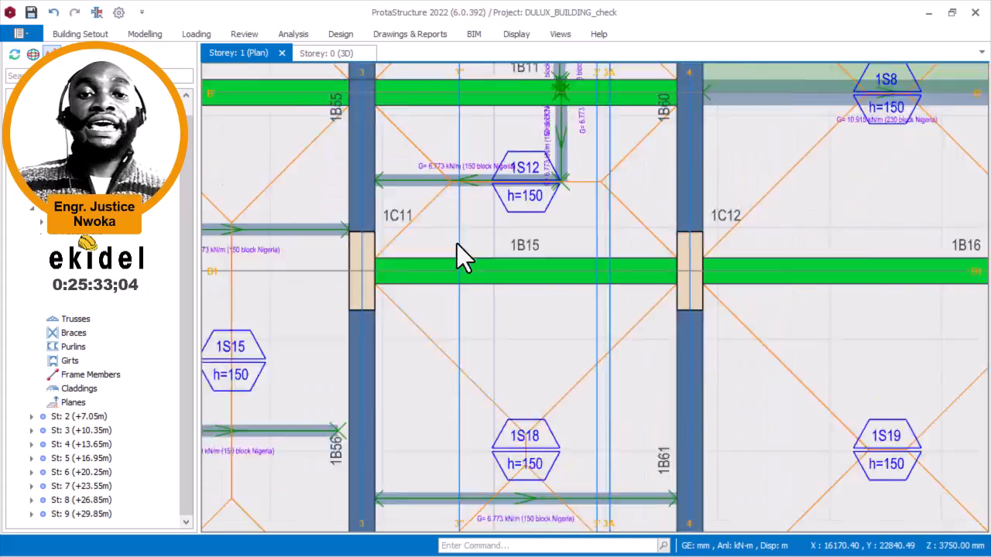
scroll(772, 266, "up", 8)
scroll(642, 250, "down", 5)
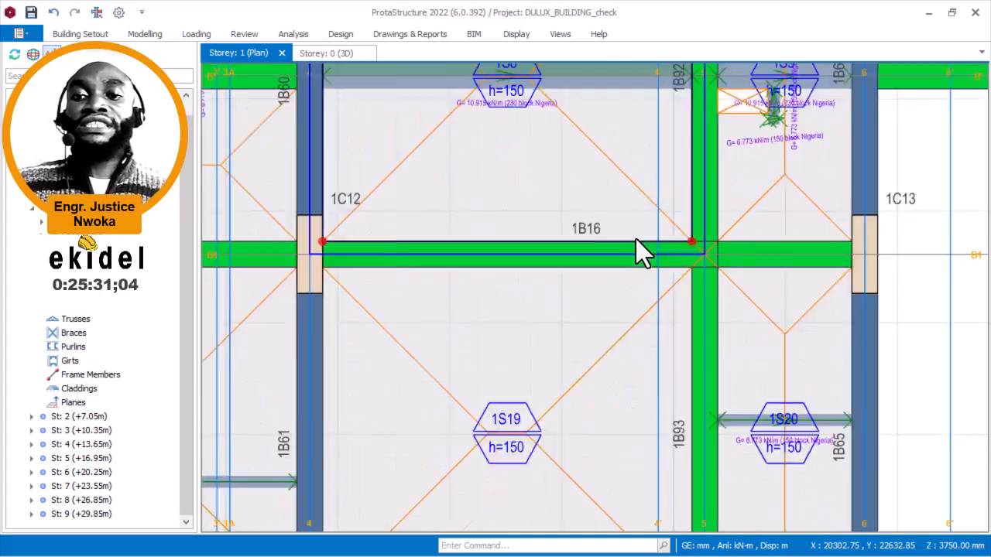
scroll(767, 250, "up", 6)
scroll(777, 248, "down", 6)
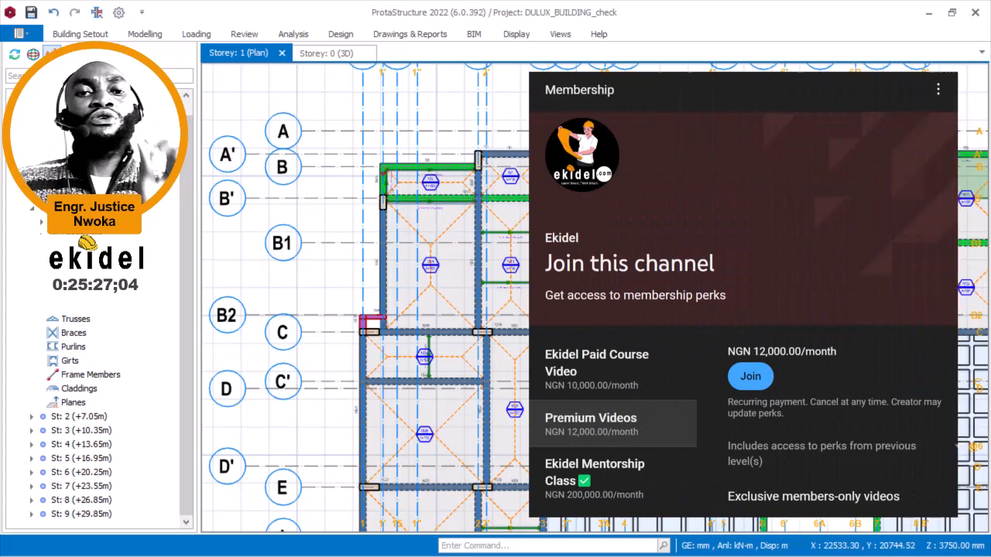
Examine the building edge from walls 1W9 and 1W15 along beam 1B49 to the corner of slab 1S6.
scroll(369, 335, "up", 5)
scroll(376, 334, "up", 2)
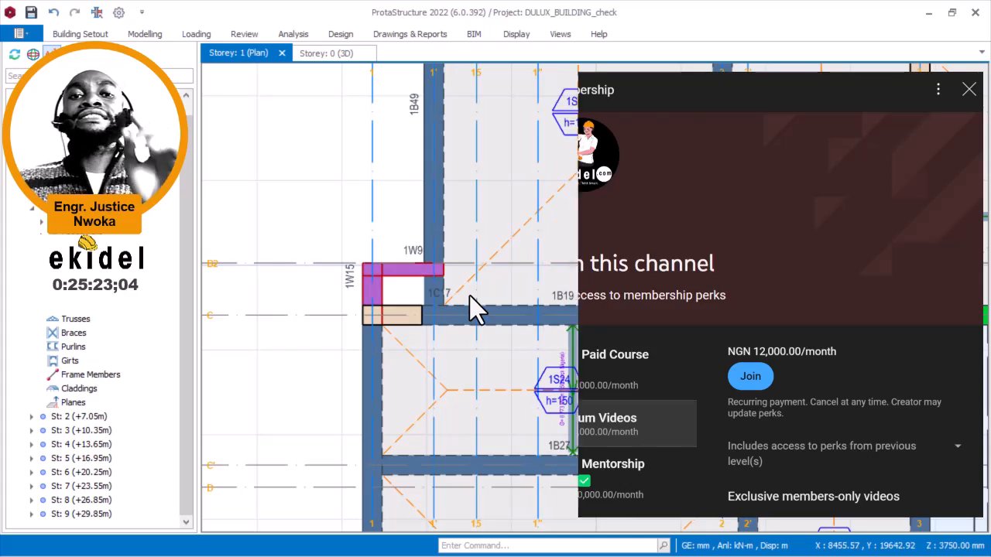
middle_click_drag(390, 243, 398, 352)
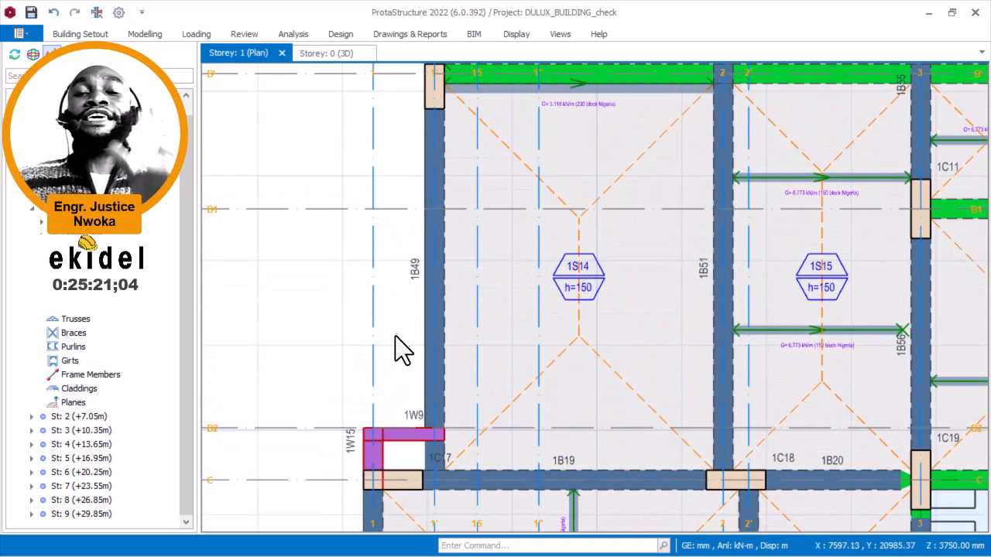
middle_click_drag(410, 240, 407, 343)
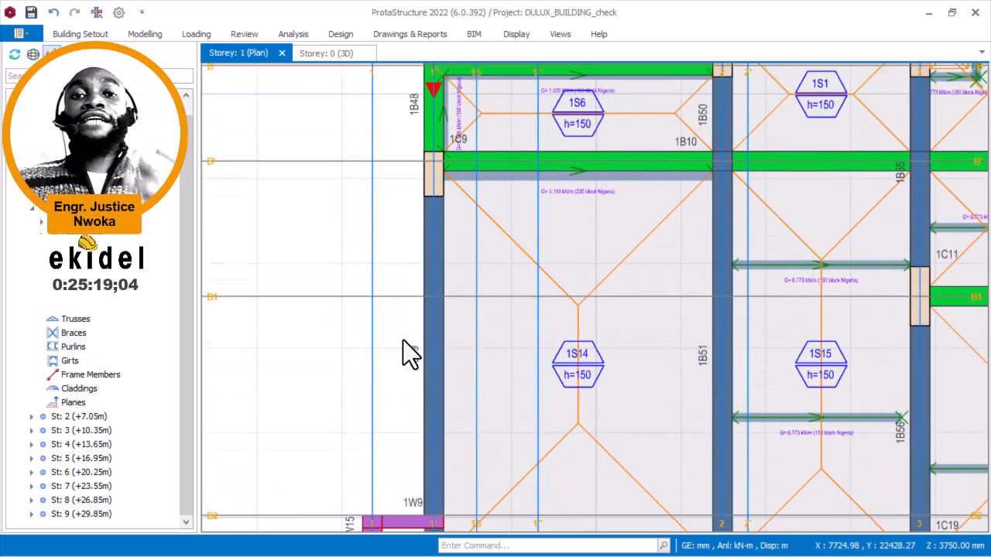
scroll(395, 183, "up", 1)
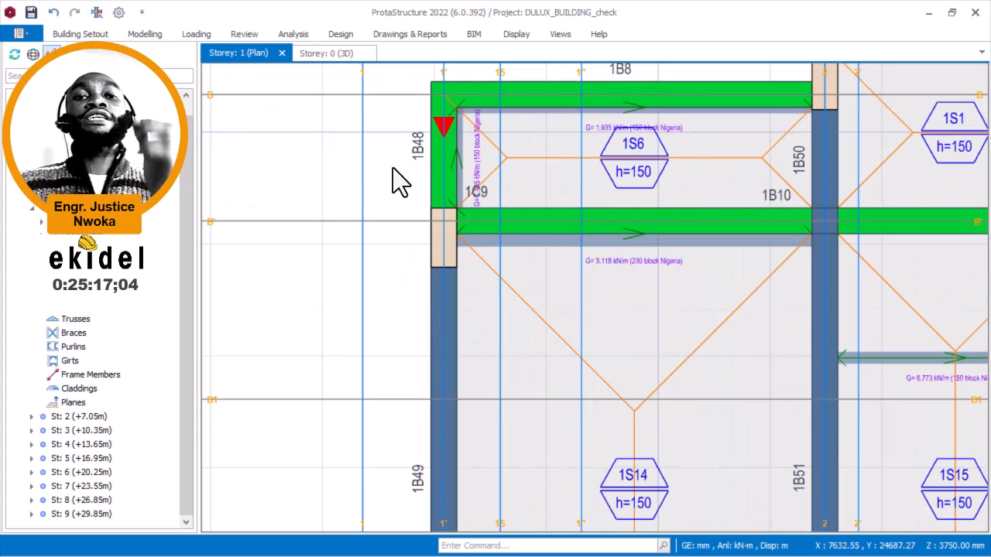
scroll(389, 179, "down", 2)
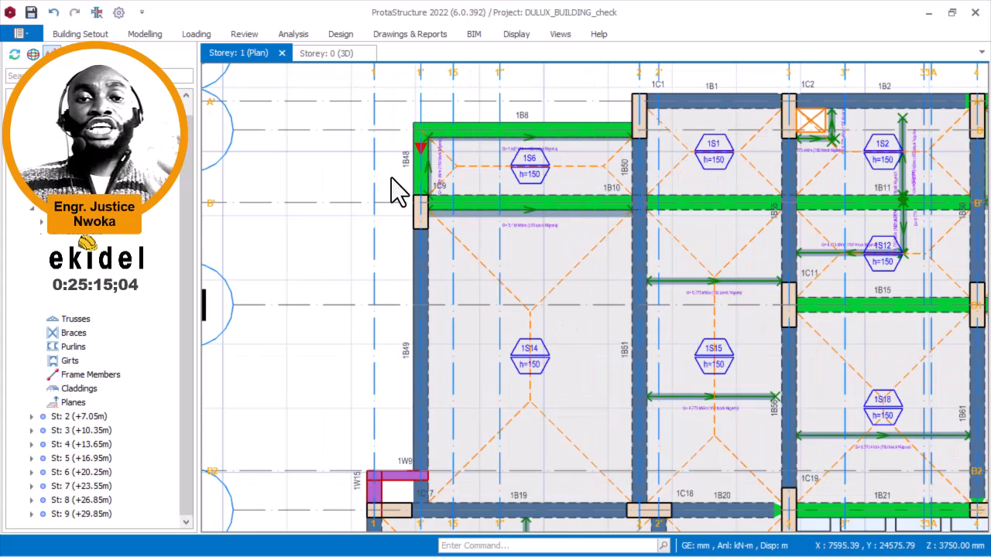
Inspect the details of beam 1B48 and its red marker between gridlines B' and B.
scroll(403, 146, "up", 1)
scroll(412, 153, "up", 5)
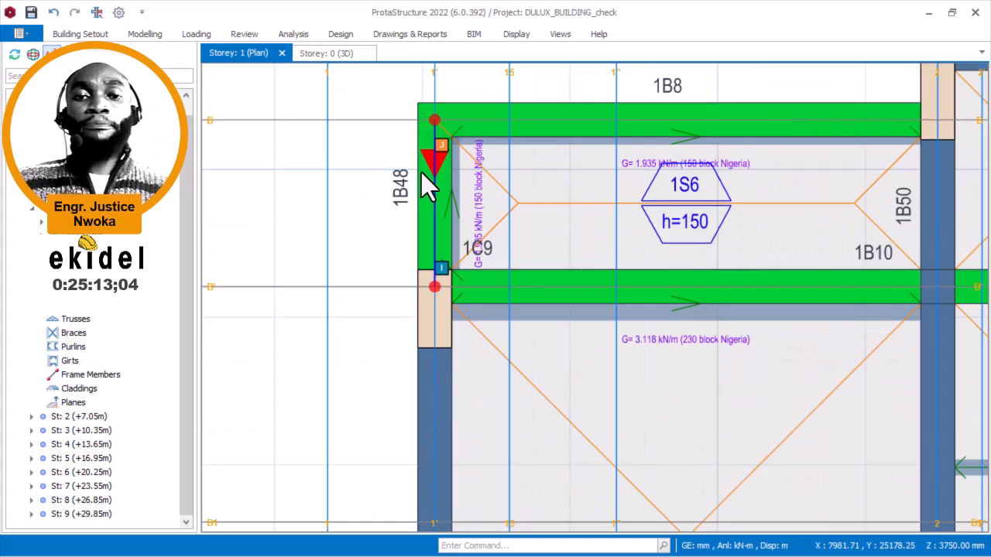
mouse_move(453, 163)
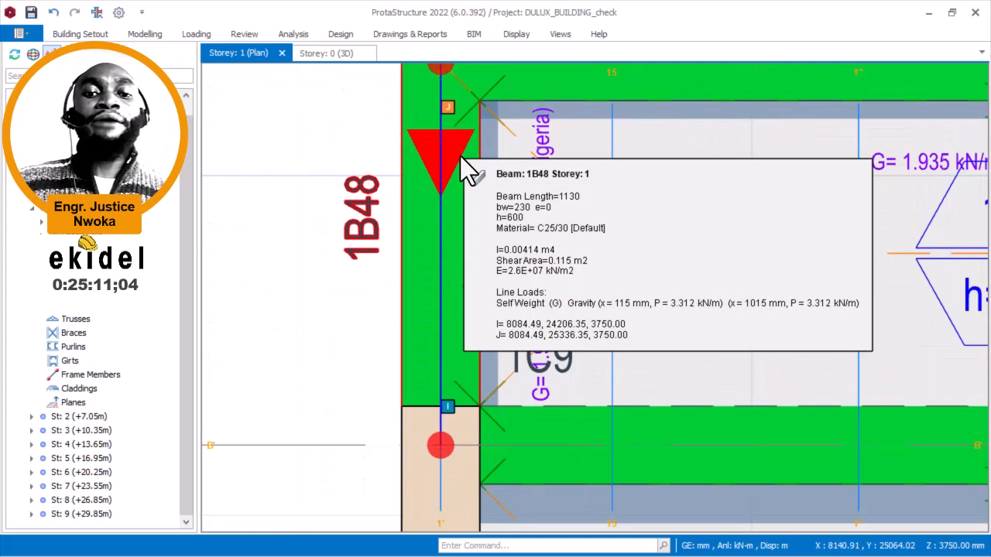
middle_click_drag(459, 155, 453, 203)
left_click(446, 228)
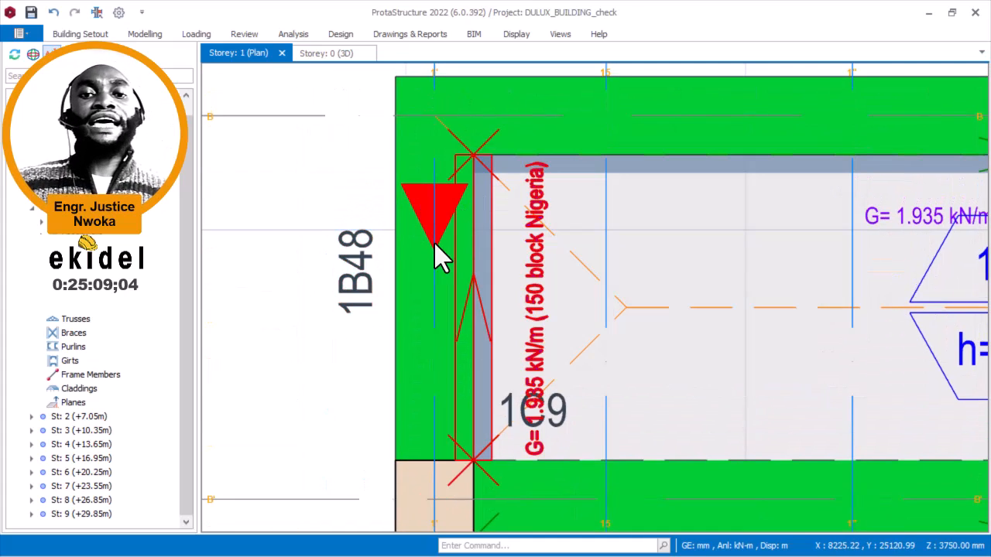
scroll(455, 223, "down", 1)
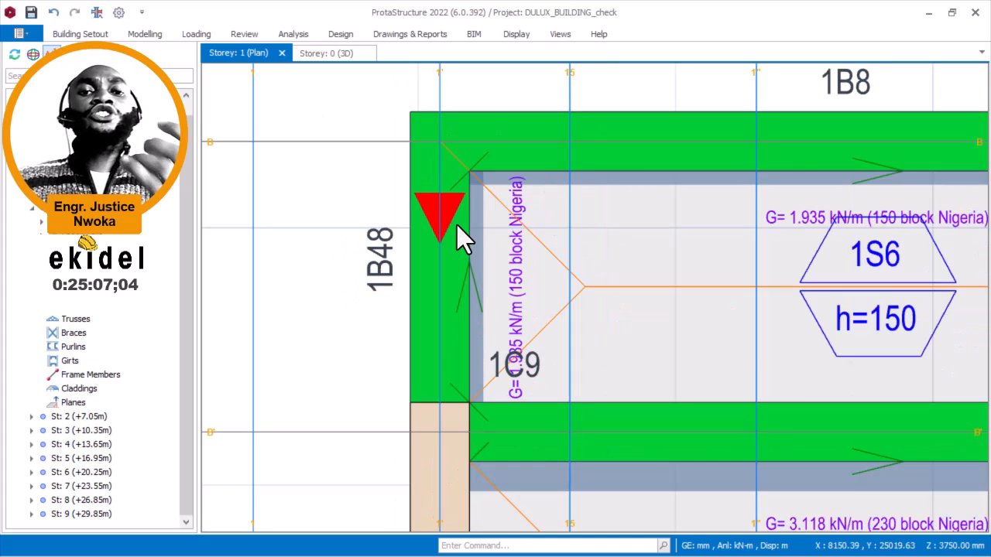
scroll(450, 215, "up", 1)
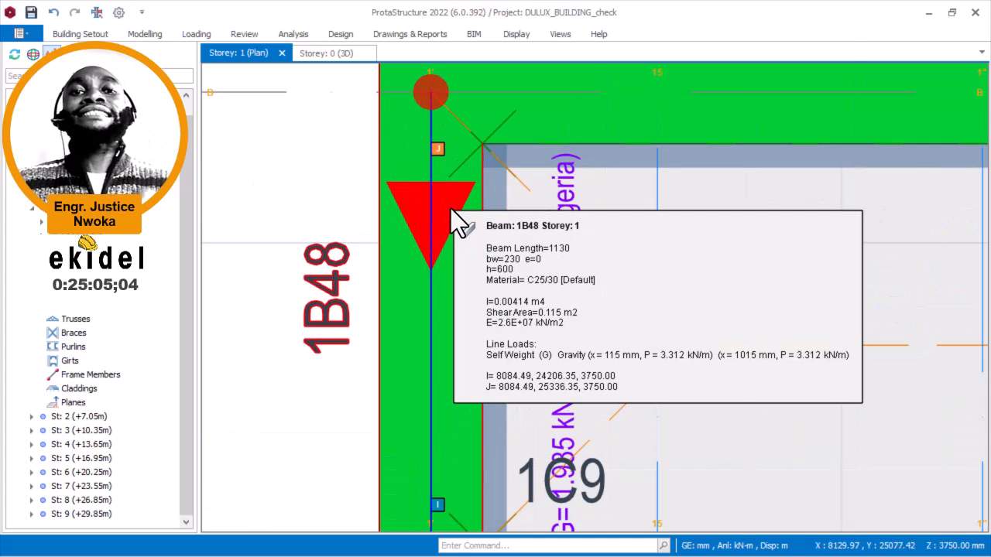
scroll(456, 224, "down", 1)
mouse_move(457, 224)
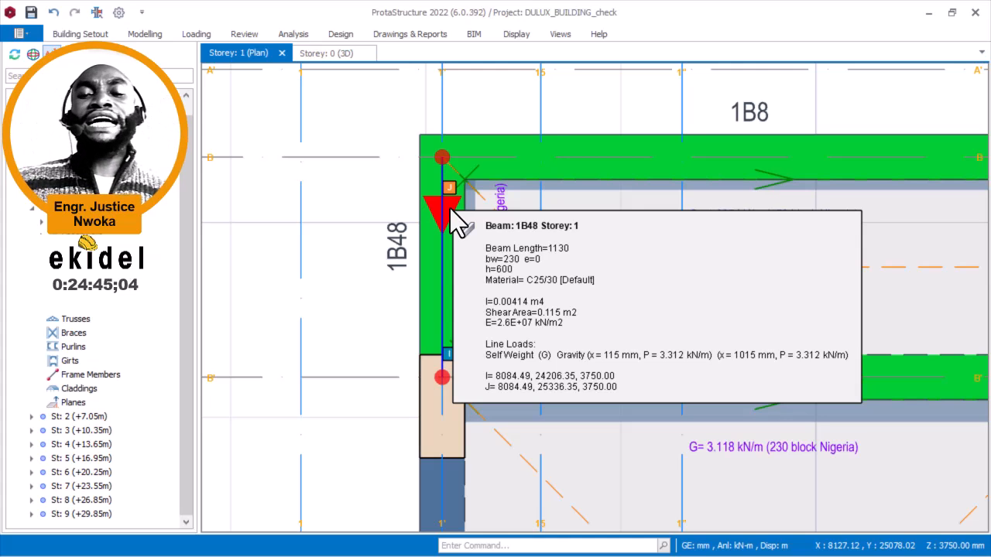
Select beams 1B8 and 1B48 in turn and examine the corner where they meet beside slab 1S6.
scroll(398, 184, "down", 3)
mouse_move(603, 168)
middle_mouse_down()
mouse_move(576, 196)
mouse_move(609, 186)
middle_mouse_up()
scroll(576, 193, "up", 3)
left_click(646, 166)
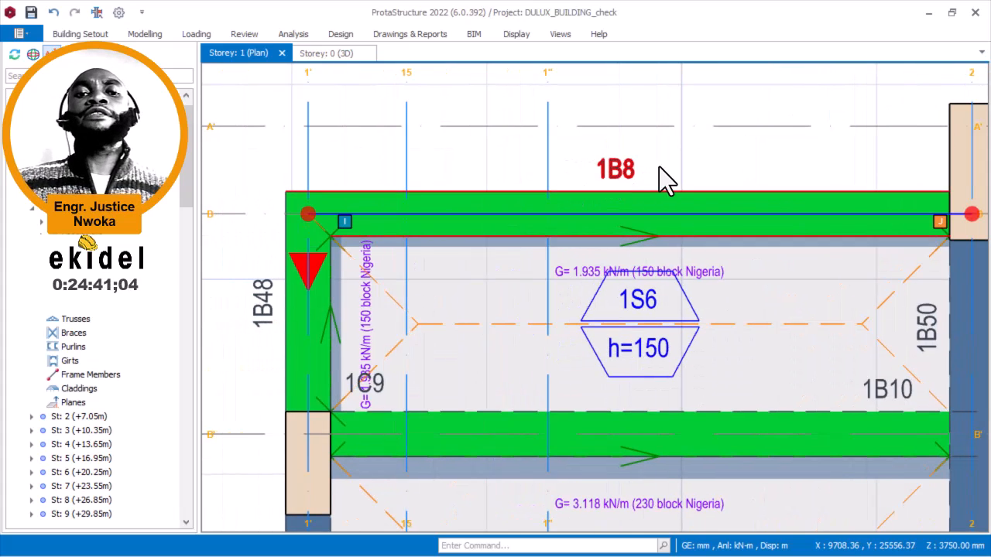
scroll(585, 263, "down", 2)
scroll(379, 253, "up", 3)
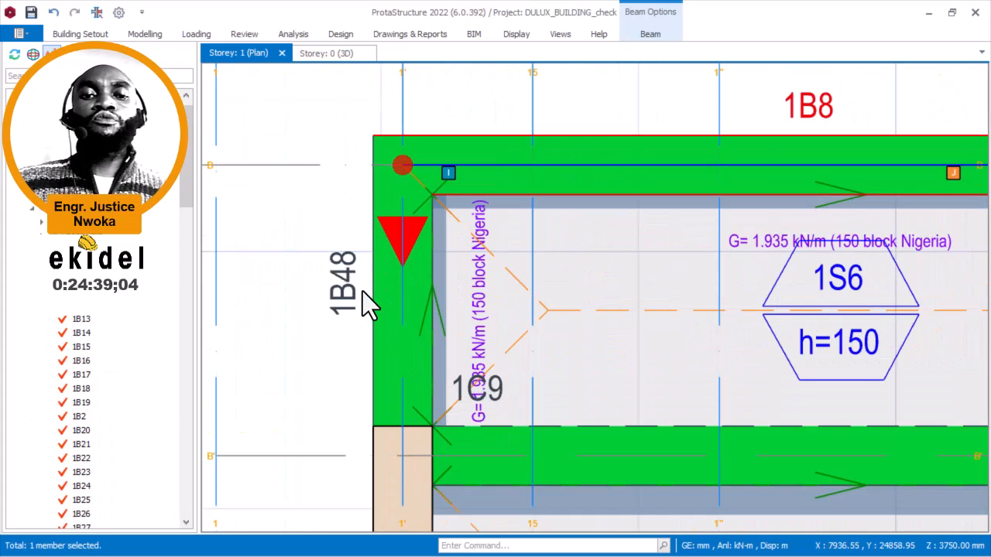
left_click(390, 257)
scroll(391, 255, "up", 2)
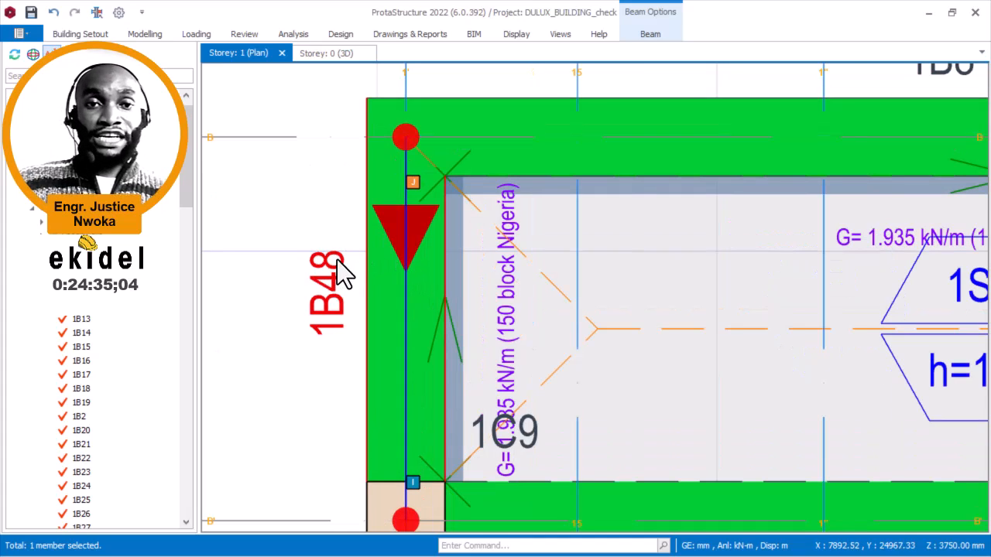
Reselect beam 1B8 and examine its ends at beam 1B48 and column 1C1.
scroll(339, 257, "down", 2)
middle_click_drag(713, 138, 683, 180)
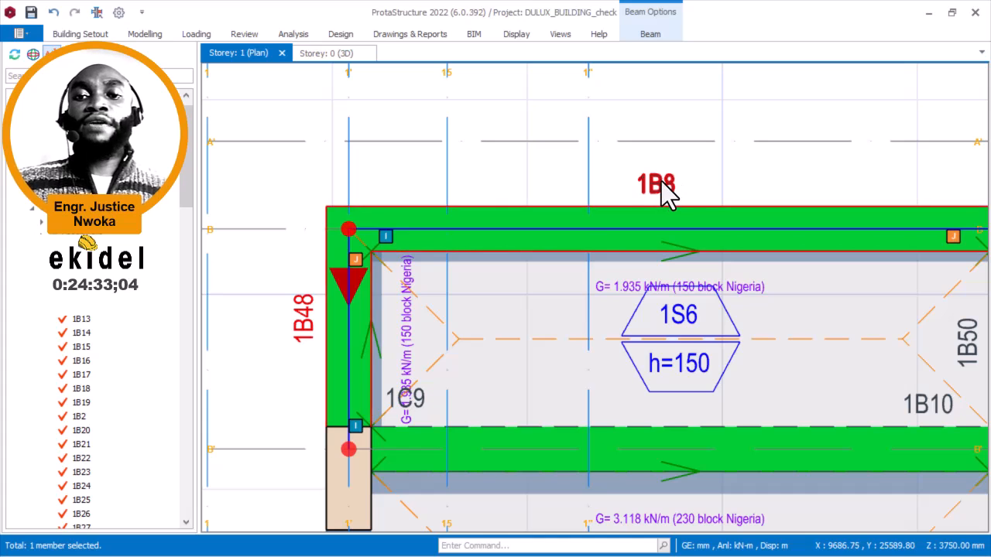
scroll(345, 258, "up", 2)
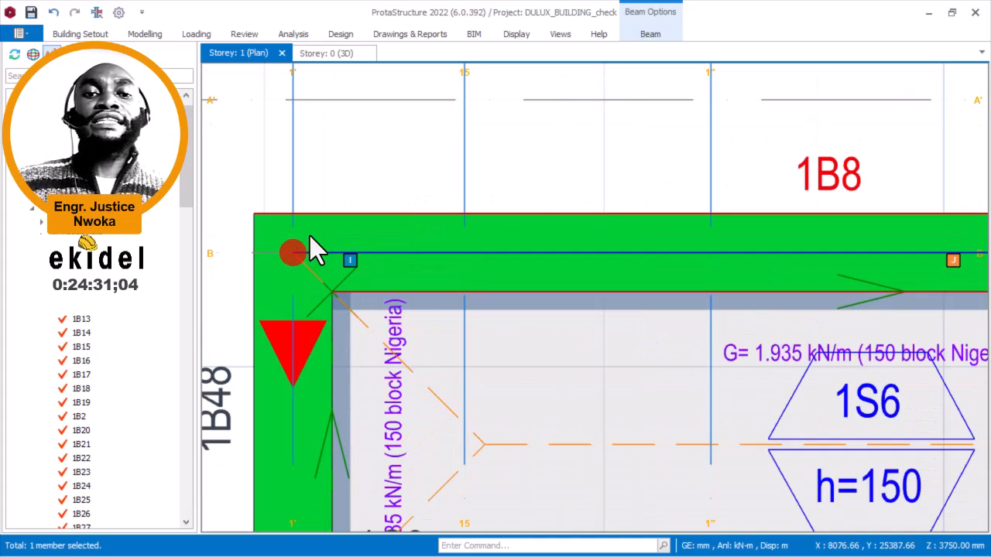
scroll(294, 240, "down", 3)
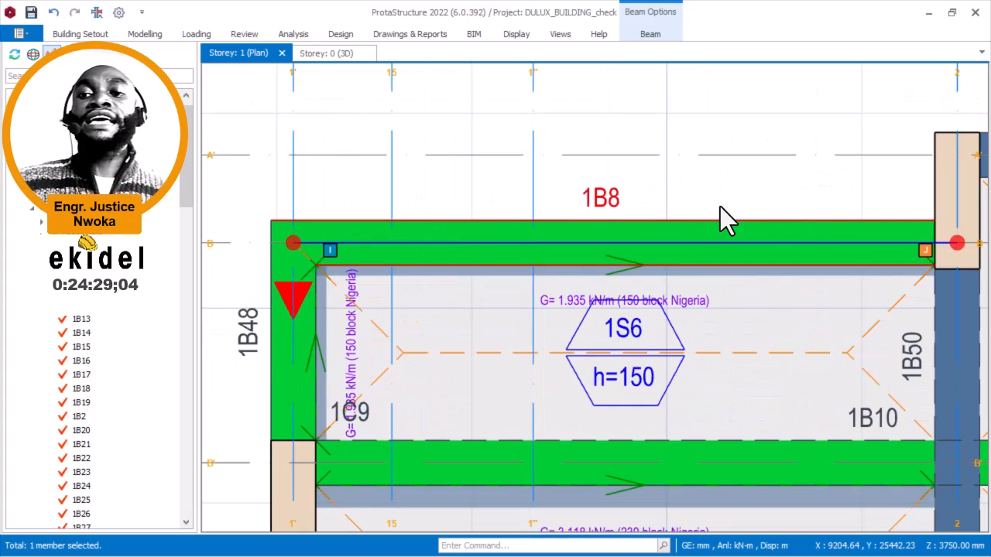
scroll(774, 256, "up", 2)
scroll(846, 259, "down", 3)
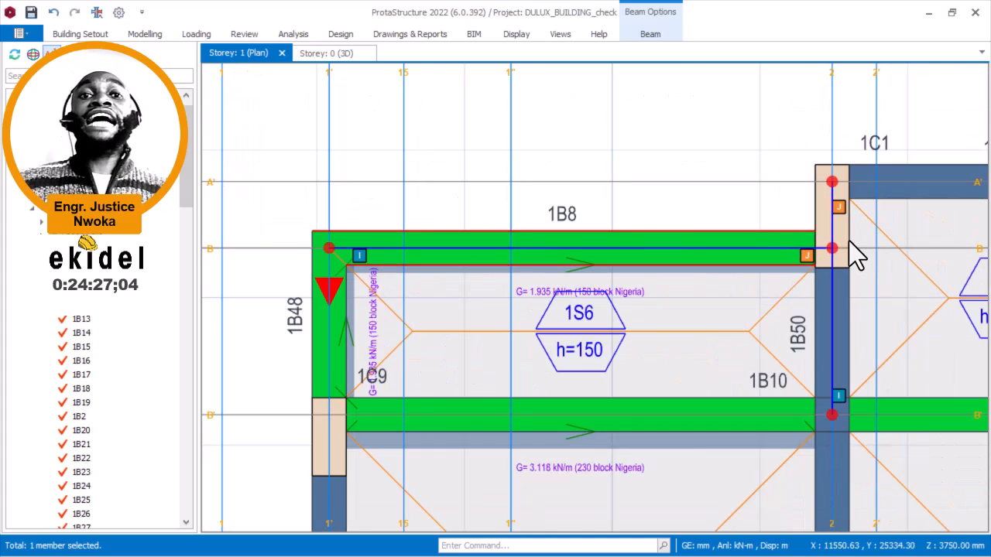
Examine beam 1B8 along gridline B from its corner with beam 1B48 to its end at column 1C1.
mouse_move(849, 242)
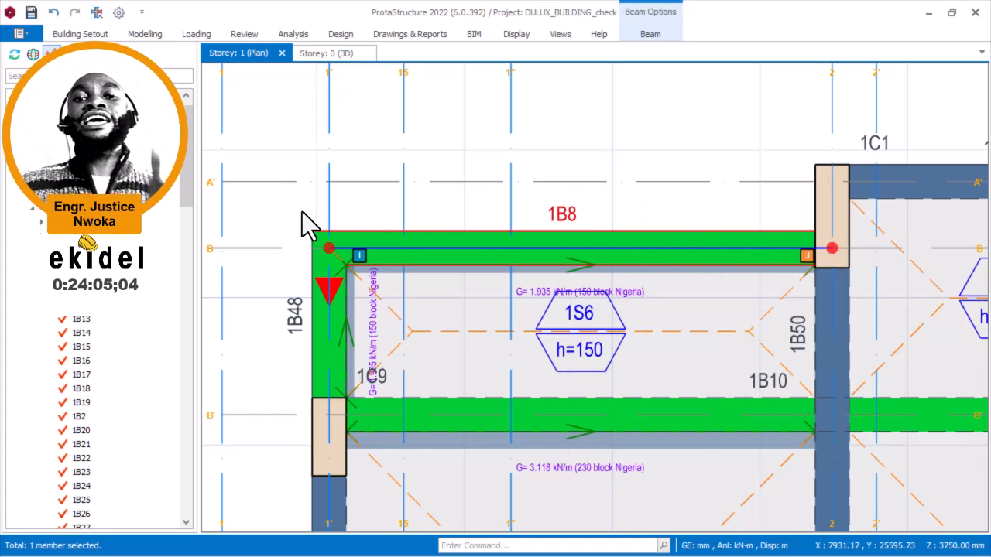
scroll(310, 220, "up", 1)
scroll(324, 208, "up", 1)
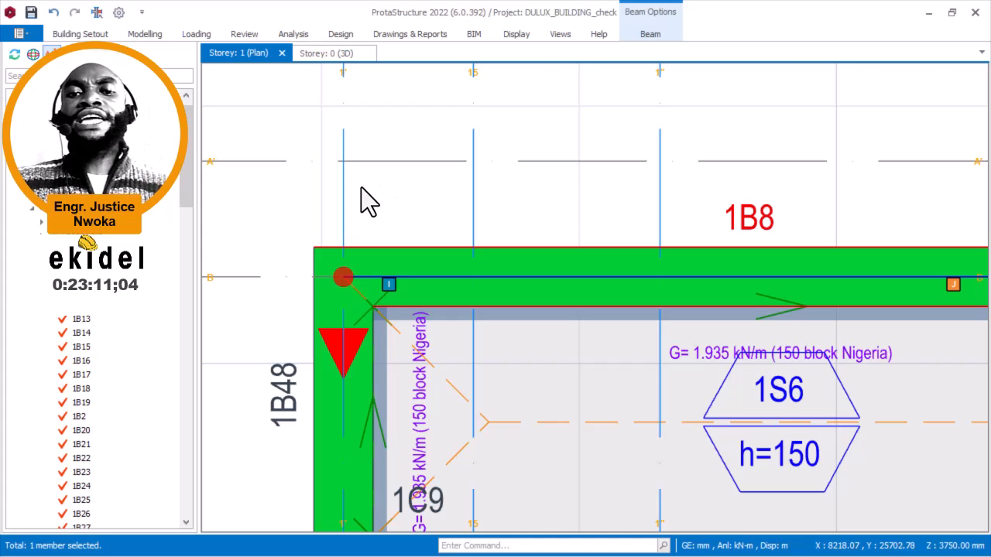
scroll(387, 191, "down", 2)
scroll(592, 211, "up", 1)
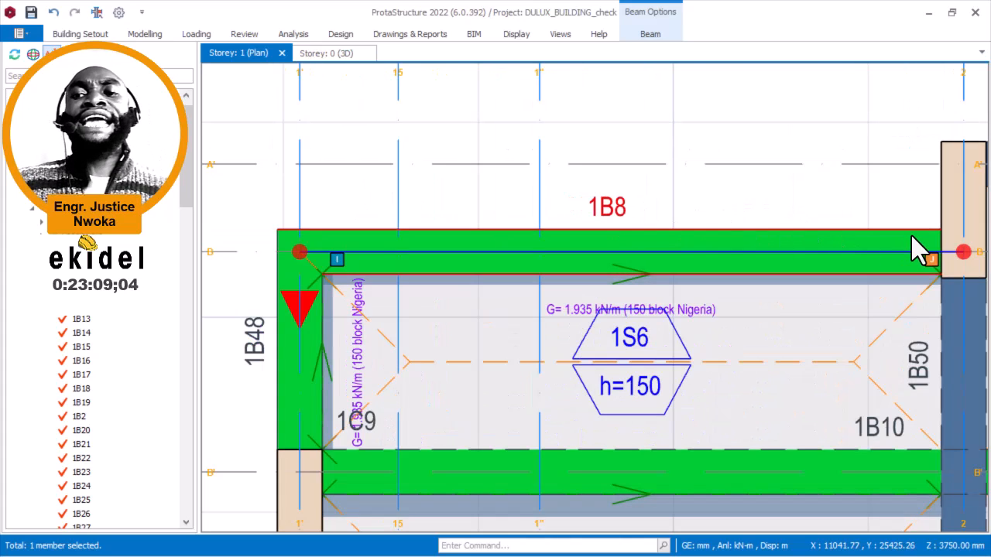
scroll(791, 239, "up", 1)
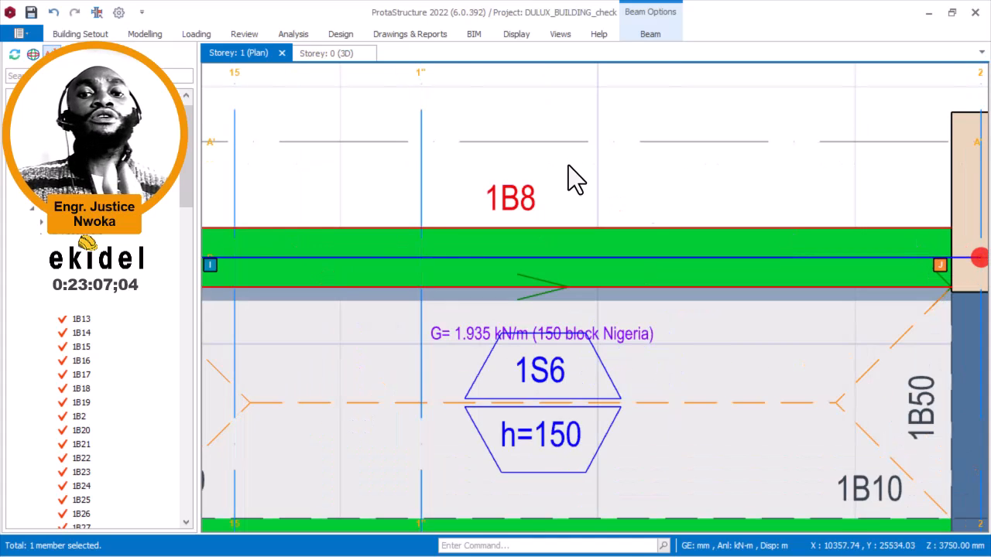
scroll(608, 166, "down", 2)
scroll(720, 213, "up", 2)
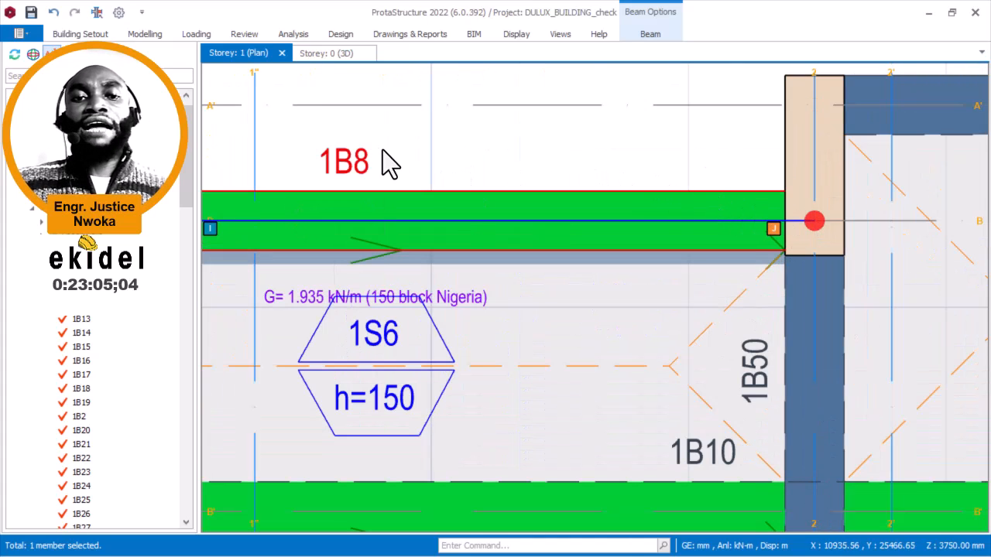
scroll(870, 219, "up", 2)
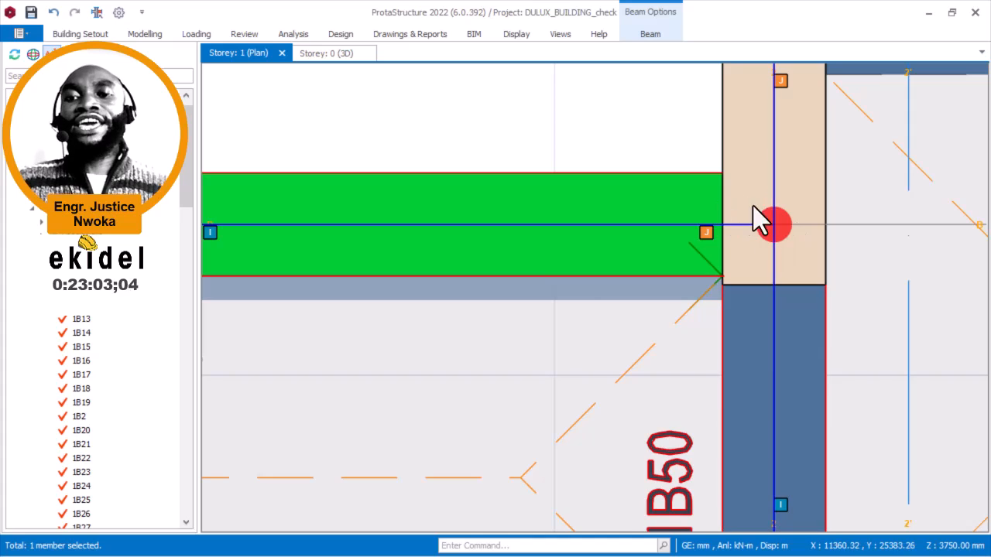
scroll(771, 209, "down", 2)
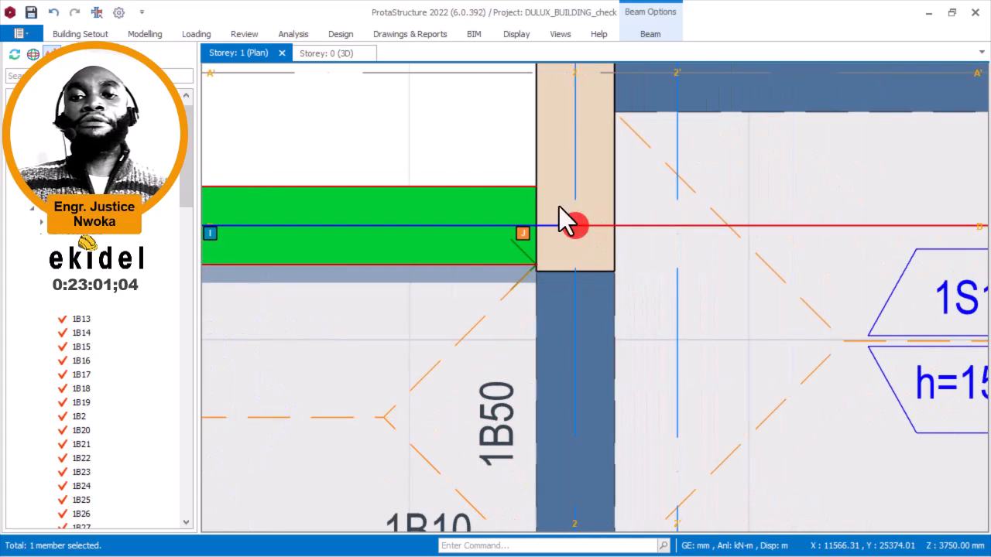
middle_click_drag(449, 134, 469, 189)
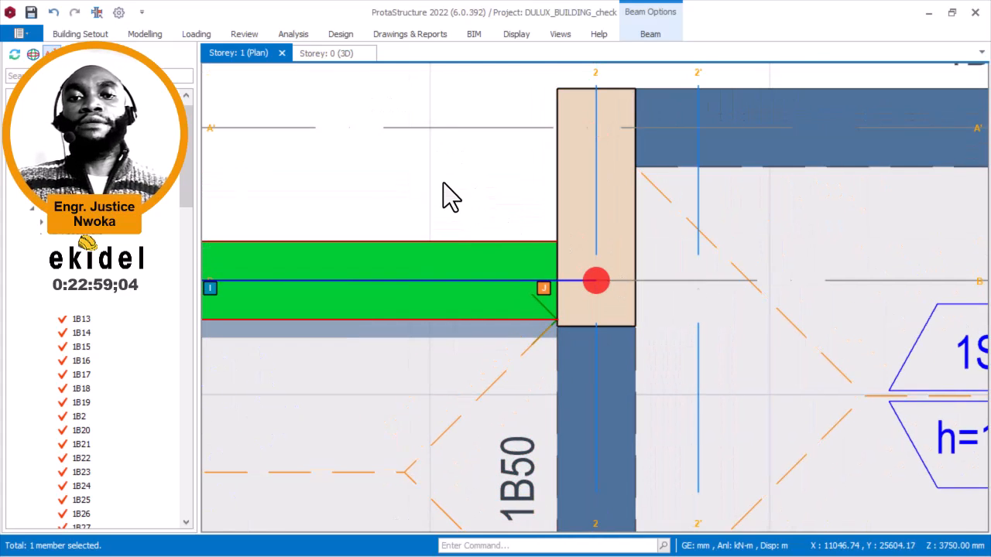
Open the properties of beam 1B8 and inspect its J-end at column 1C1.
key("Escape")
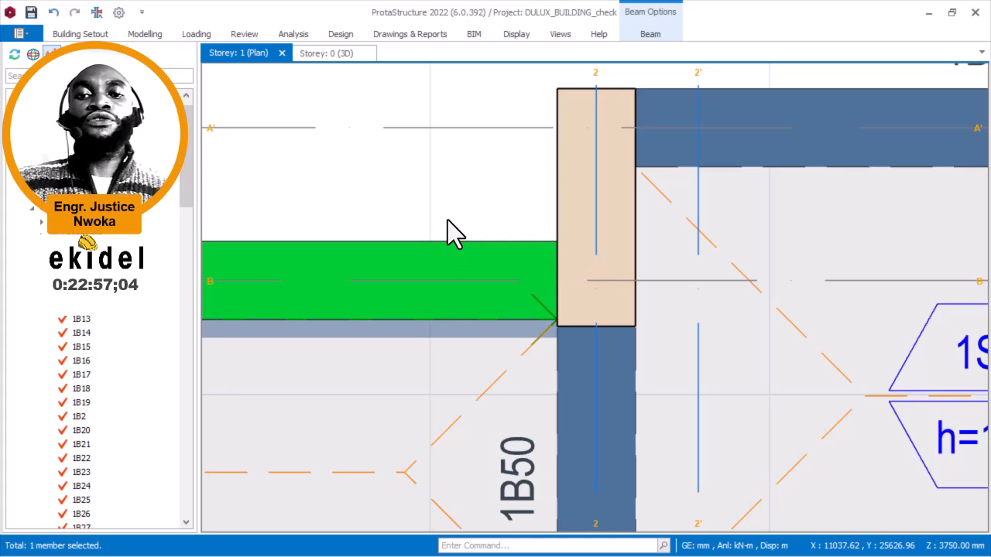
right_click(455, 252)
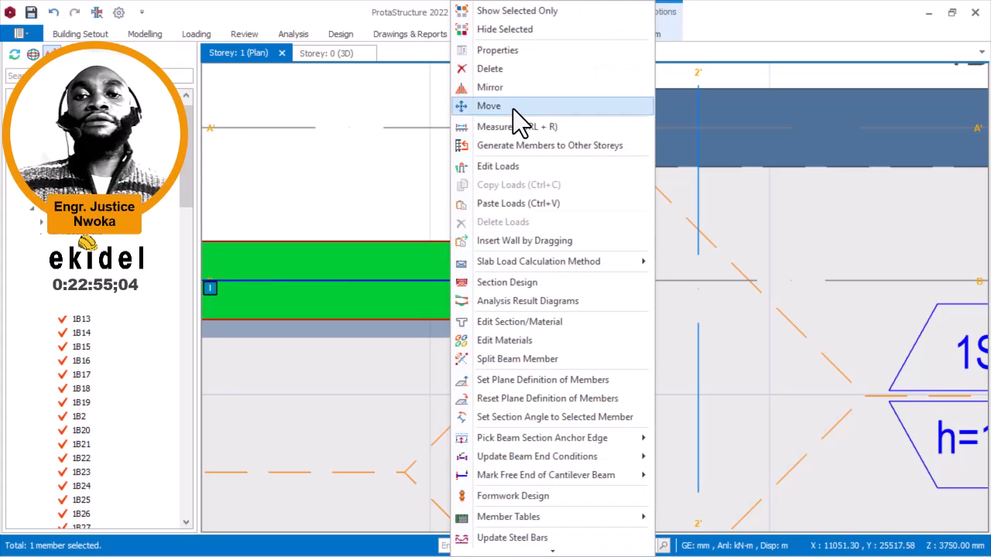
left_click(616, 58)
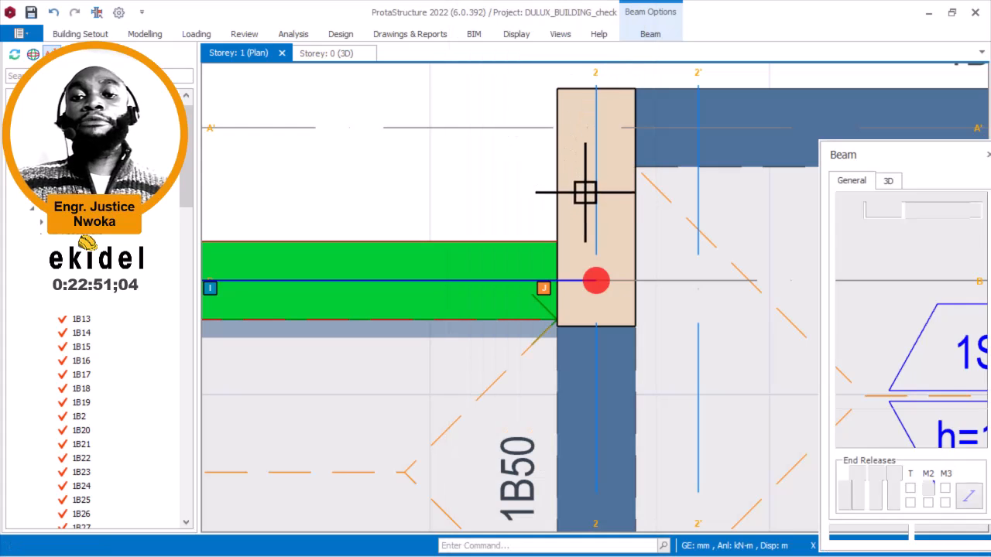
scroll(482, 239, "down", 5)
scroll(472, 240, "up", 5)
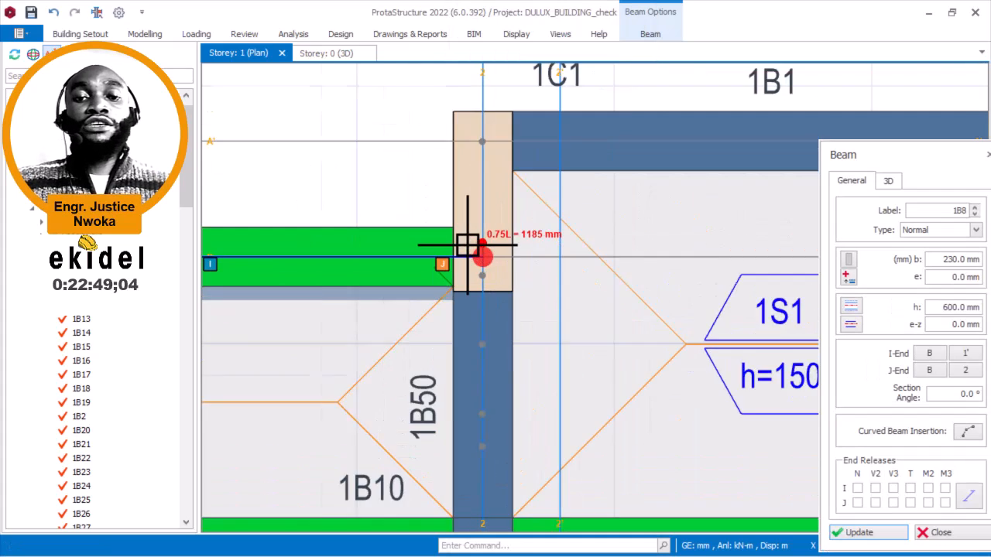
Preview a beam continuing from 1B8's end at column 1C1 along gridline B to column 1C2, without placing it.
scroll(527, 255, "down", 3)
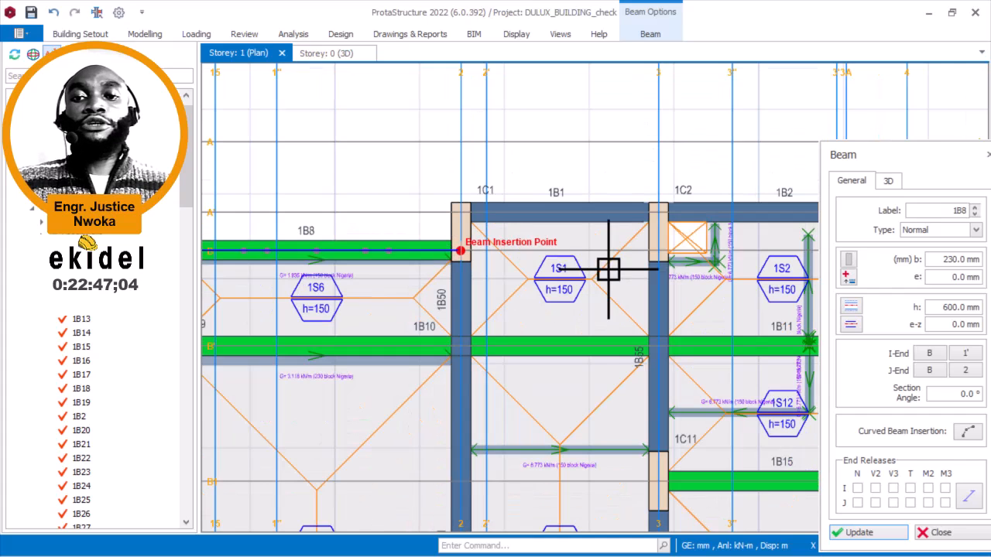
scroll(657, 255, "up", 2)
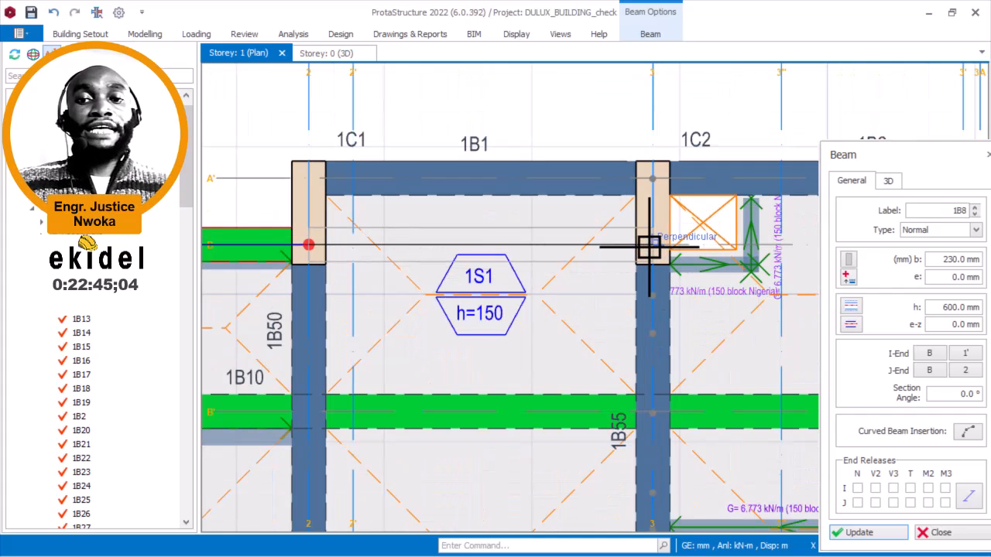
scroll(655, 248, "up", 1)
scroll(650, 244, "down", 1)
scroll(681, 251, "down", 2)
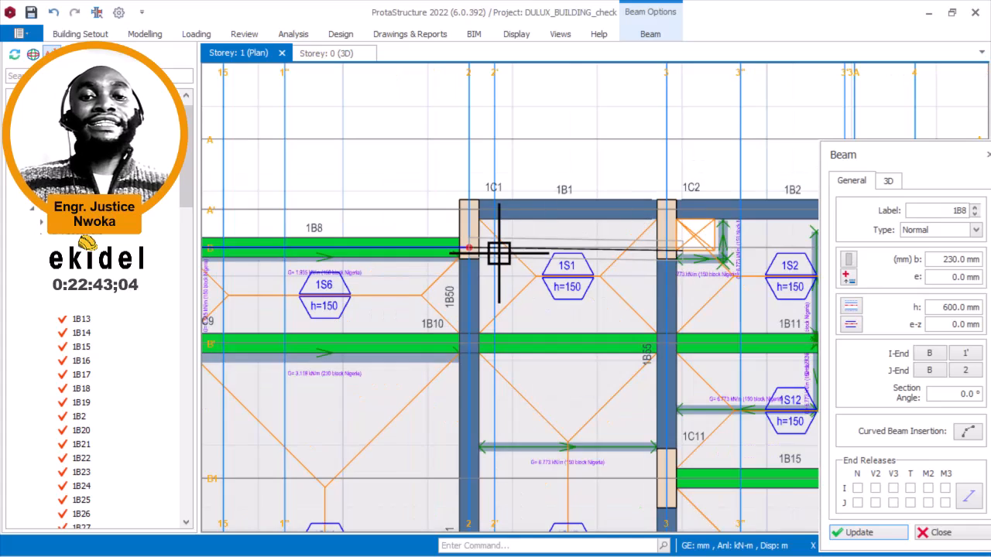
scroll(498, 248, "up", 2)
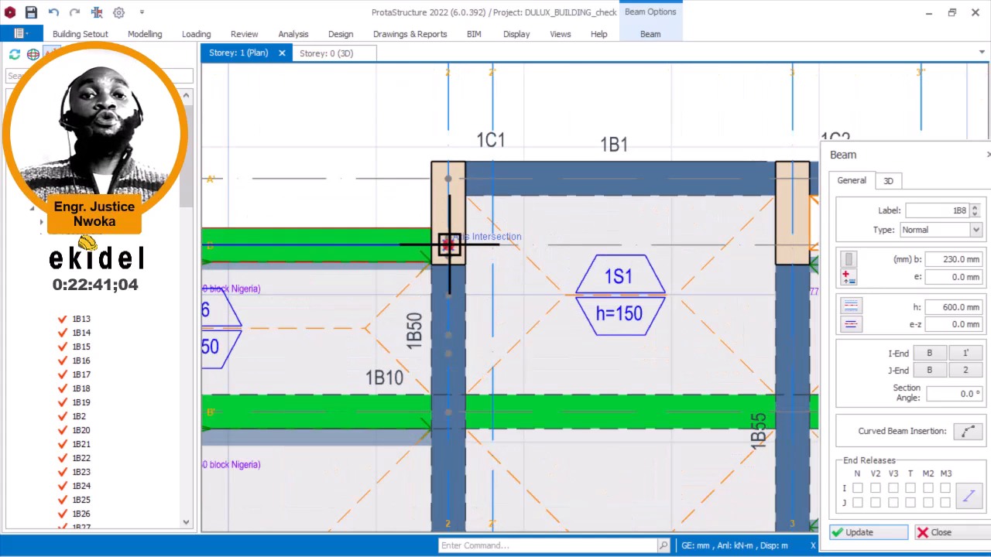
scroll(674, 270, "down", 1)
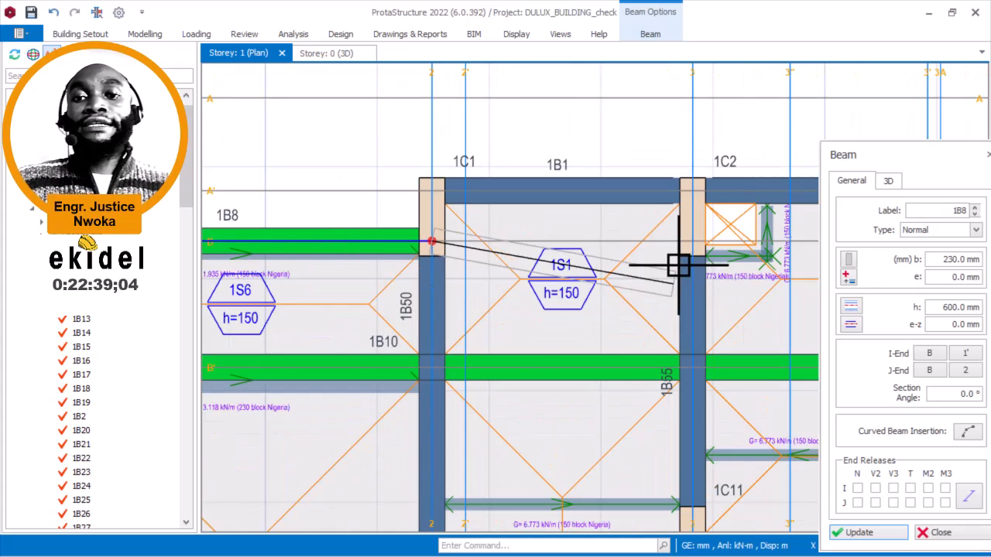
scroll(692, 225, "up", 2)
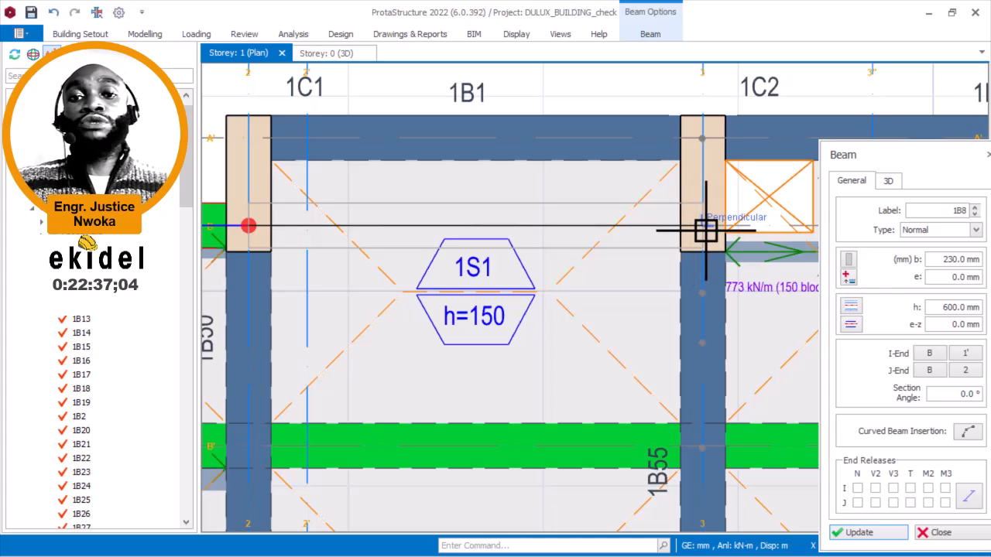
scroll(707, 230, "down", 2)
scroll(474, 226, "up", 3)
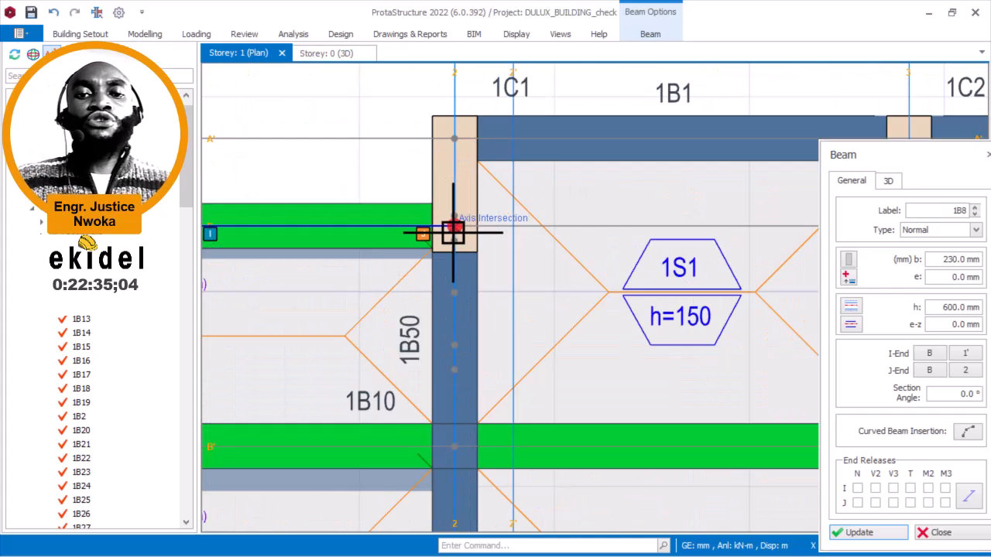
scroll(628, 235, "down", 3)
key("Escape")
Examine the joint of beam 1B8 with column 1C1 and inspect the details of beam 1B50 there.
scroll(561, 229, "up", 3)
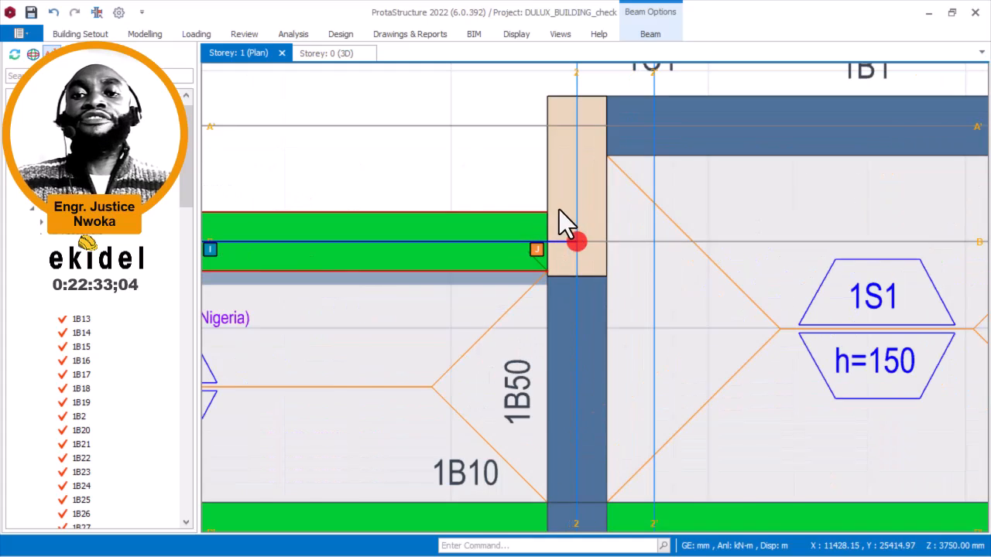
middle_click_drag(586, 199, 597, 261)
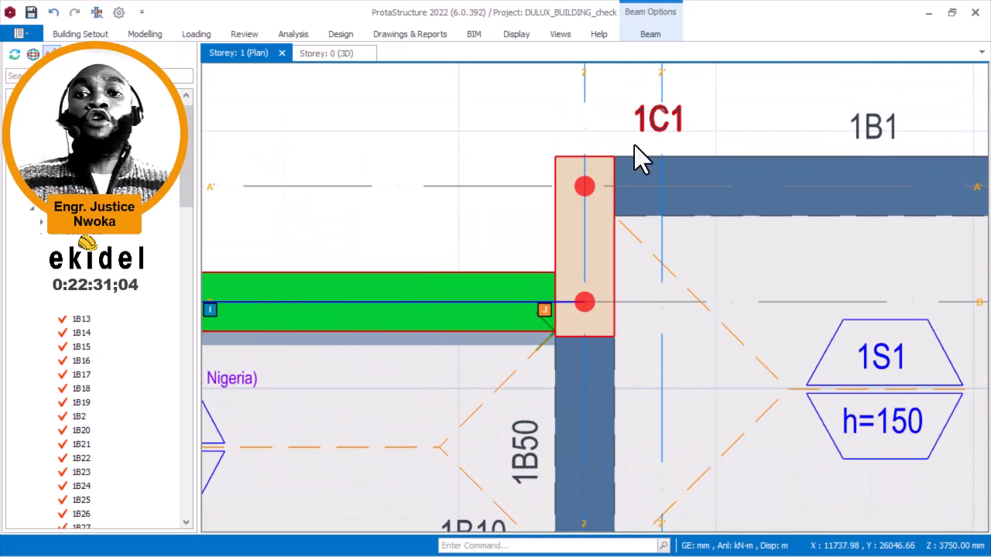
scroll(725, 214, "down", 3)
scroll(650, 267, "up", 4)
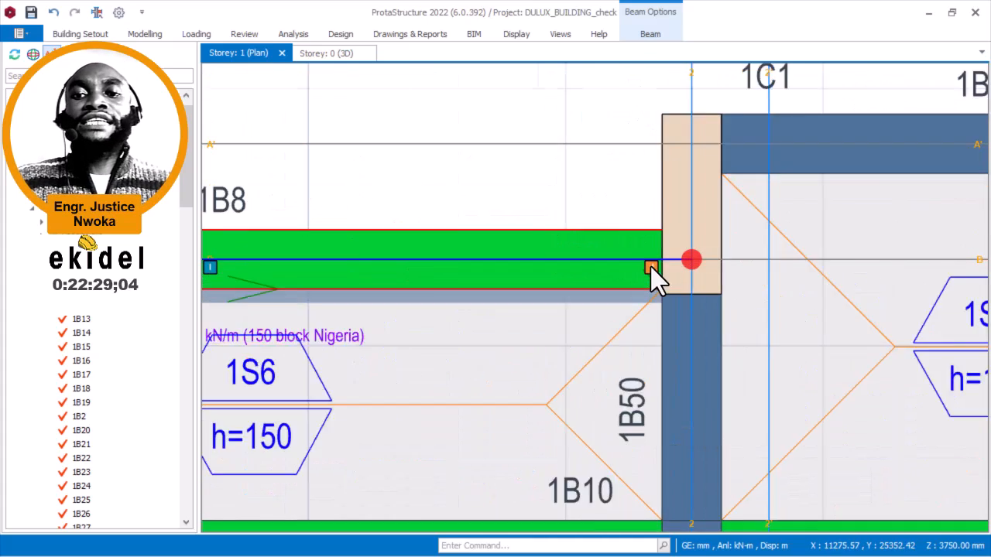
scroll(649, 265, "down", 3)
scroll(674, 265, "up", 4)
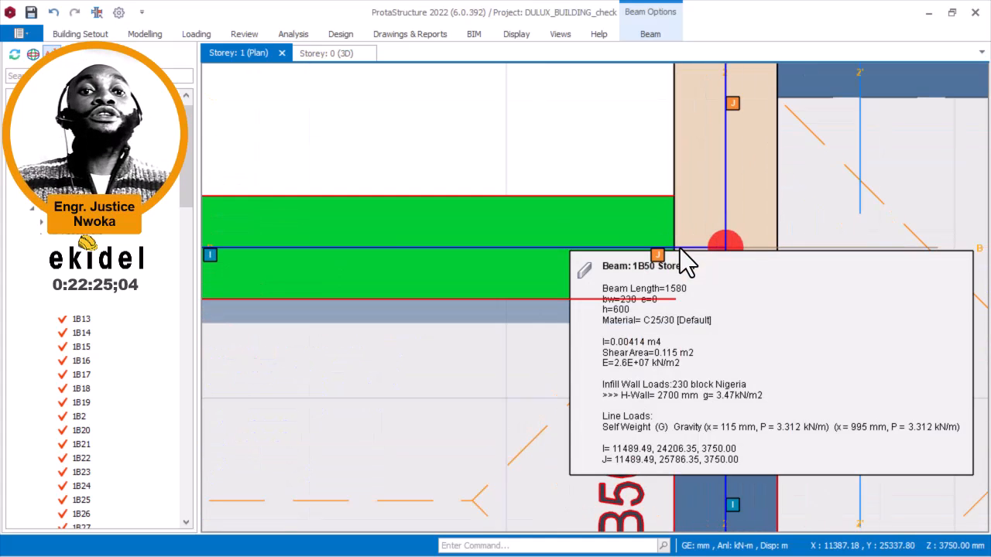
scroll(682, 249, "down", 3)
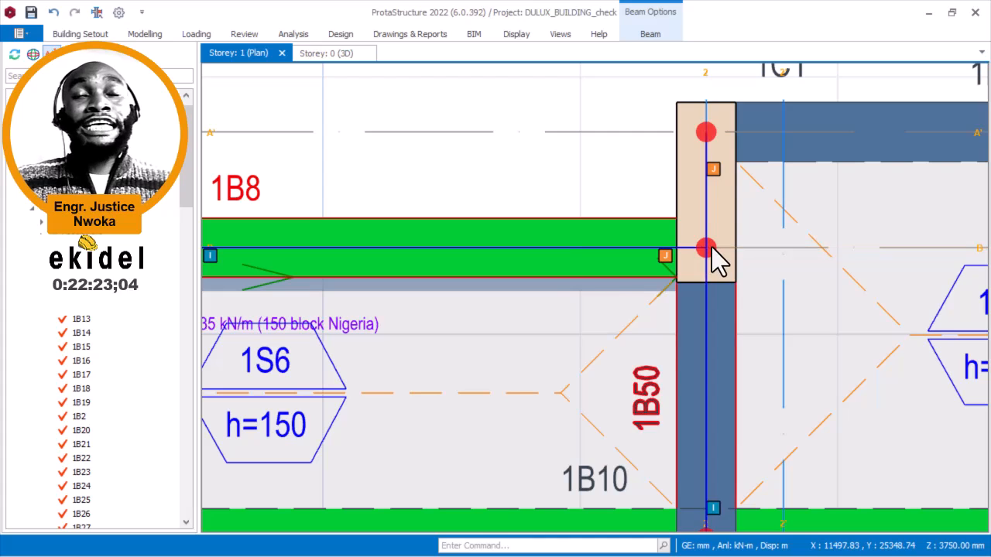
mouse_move(699, 251)
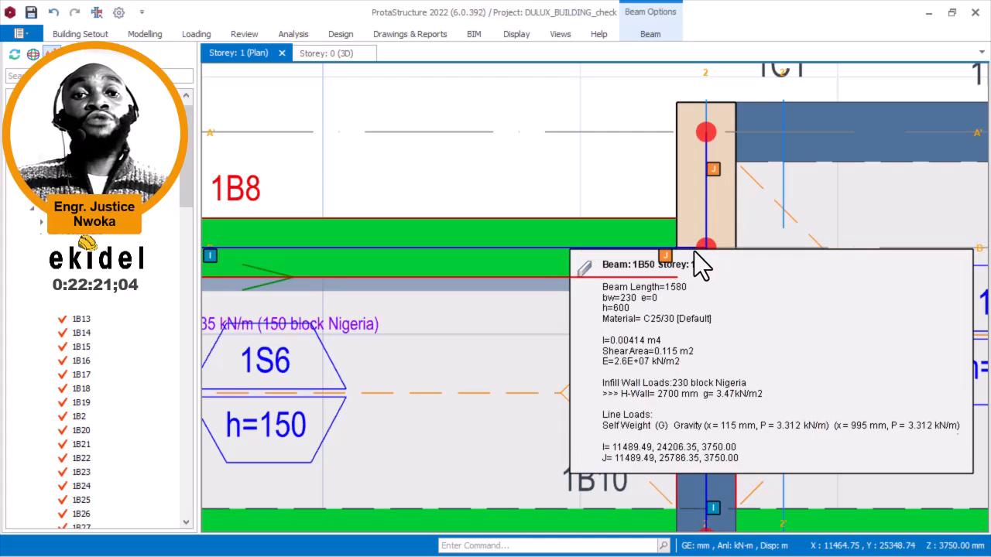
scroll(693, 251, "up", 3)
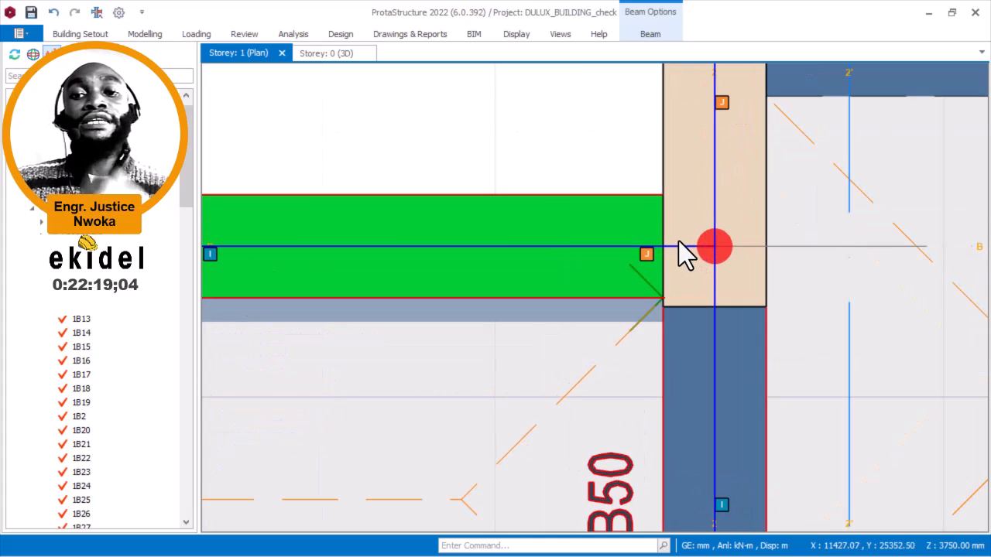
scroll(684, 241, "down", 2)
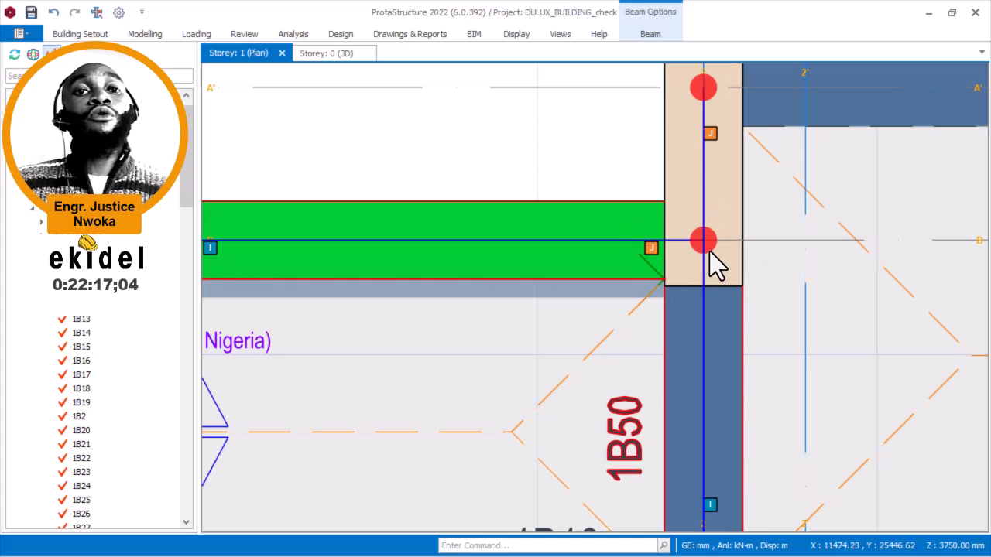
Preview a beam from 1B8's I-end at gridlines B and 1' outward along gridline B towards gridline 1.
scroll(766, 241, "down", 1)
middle_click_drag(371, 174, 812, 217)
scroll(529, 257, "up", 2)
scroll(562, 264, "down", 2)
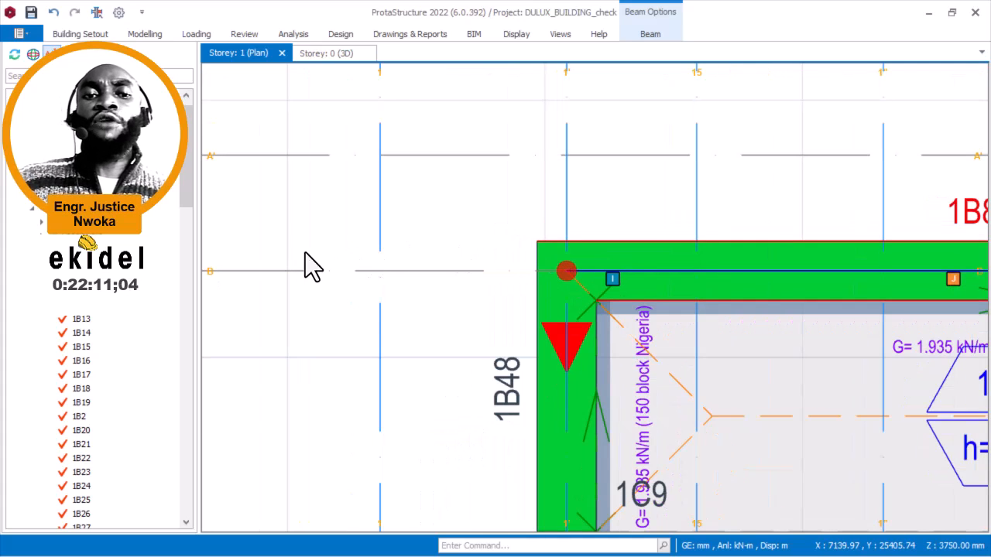
right_click(635, 250)
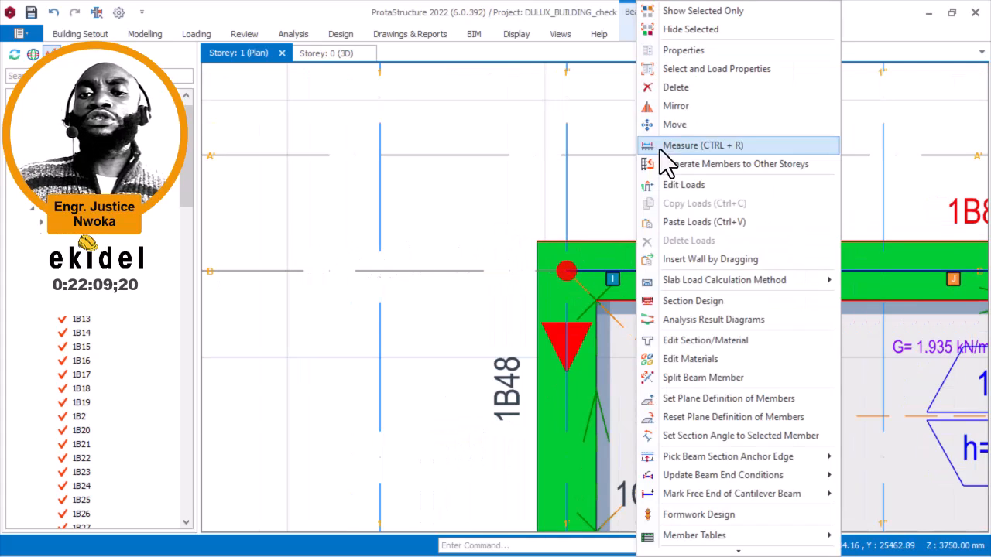
left_click(739, 50)
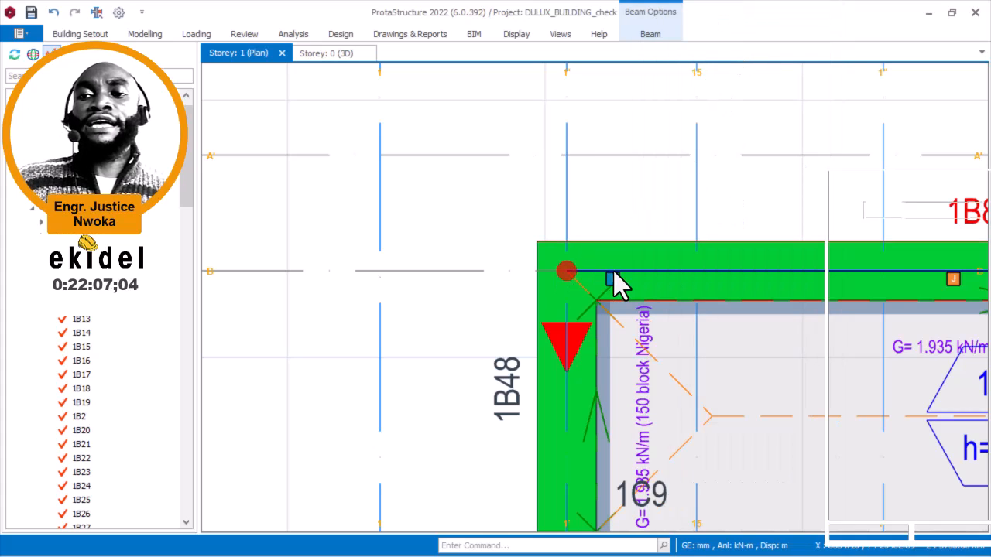
left_click(570, 272)
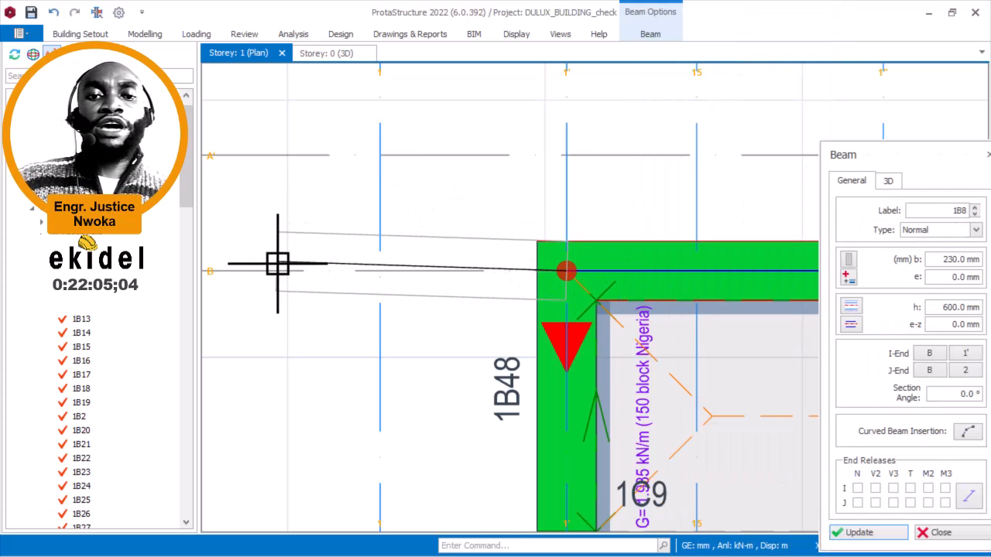
scroll(300, 269, "down", 1)
scroll(299, 269, "down", 1)
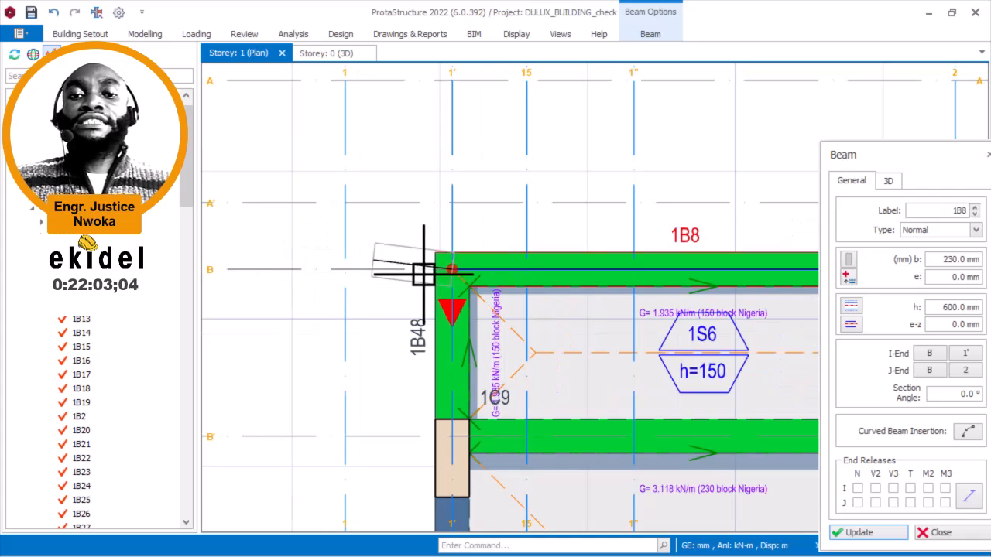
Examine the corner node where beams 1B8 and 1B48 meet, and end the beam insertion.
scroll(442, 262, "up", 2)
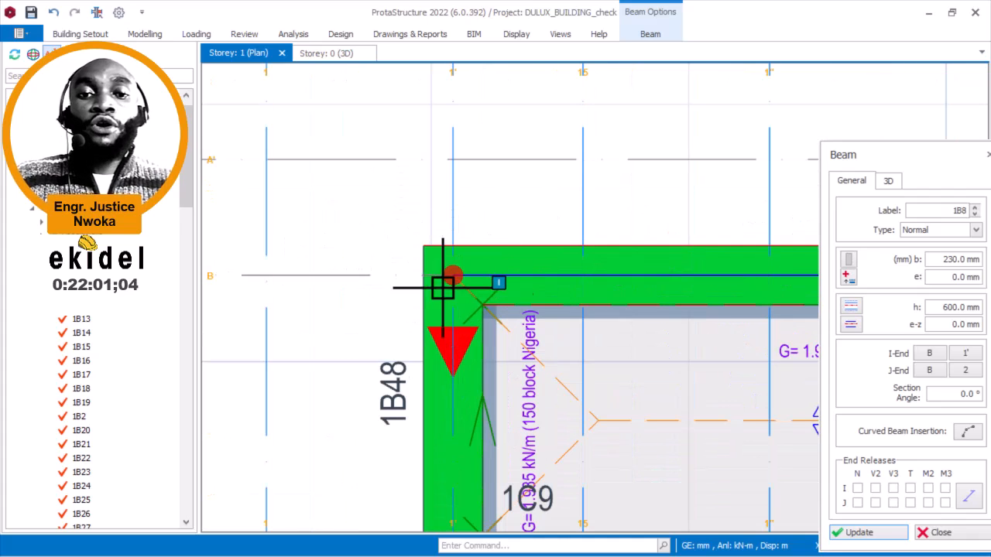
scroll(457, 275, "up", 2)
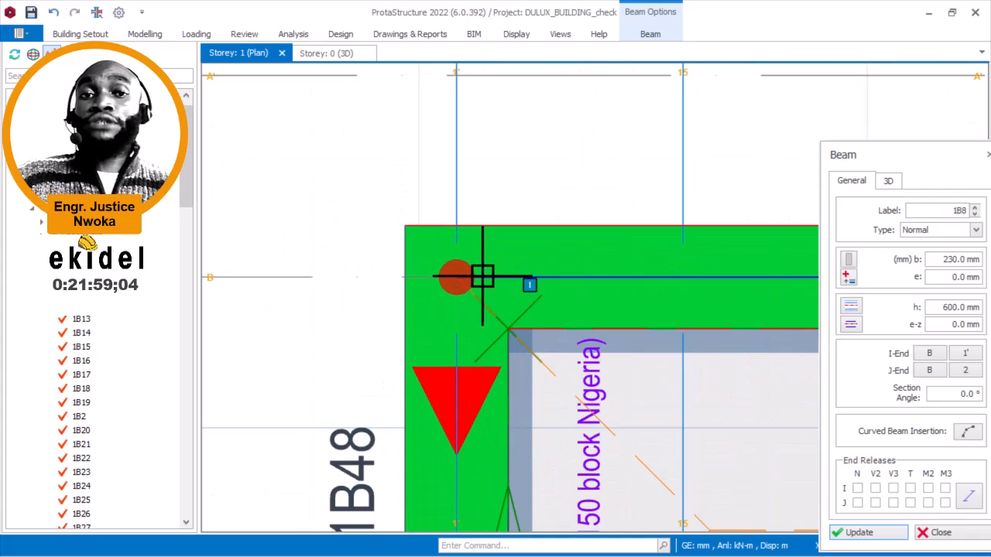
scroll(467, 277, "down", 1)
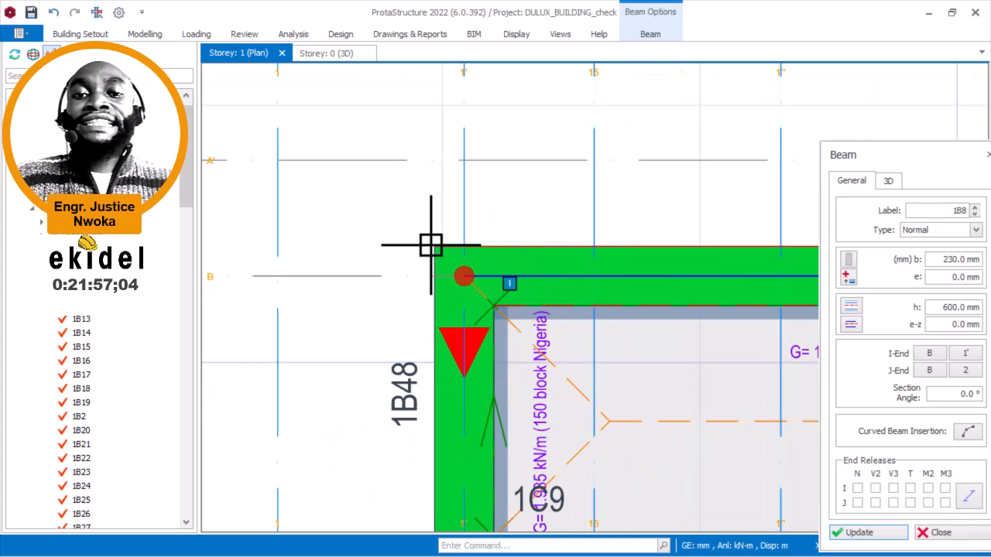
scroll(442, 257, "up", 1)
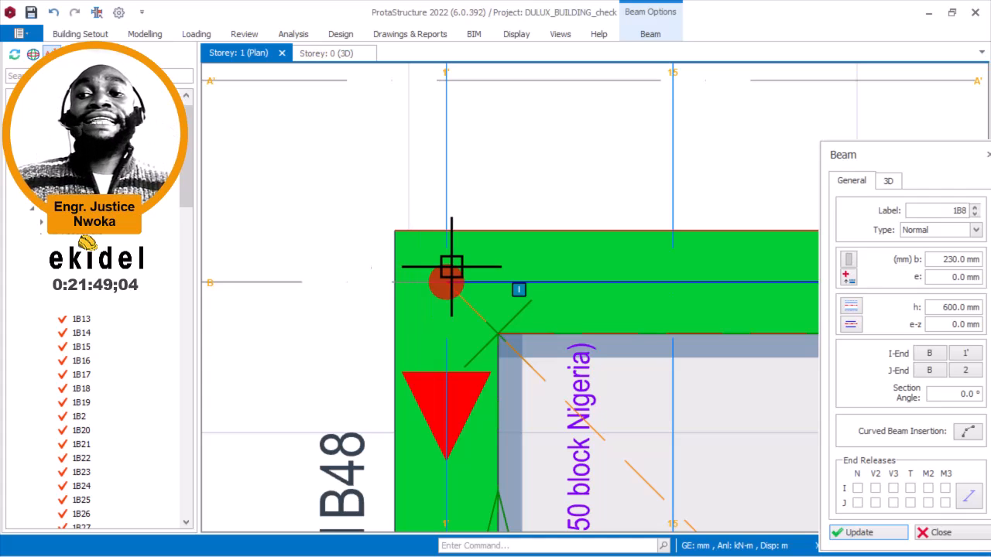
key("Escape")
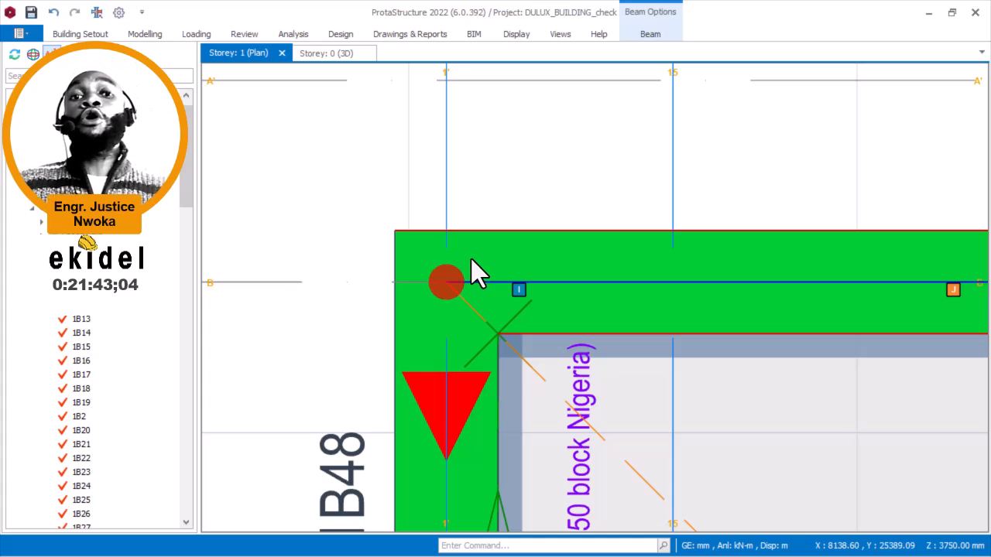
scroll(471, 259, "down", 3)
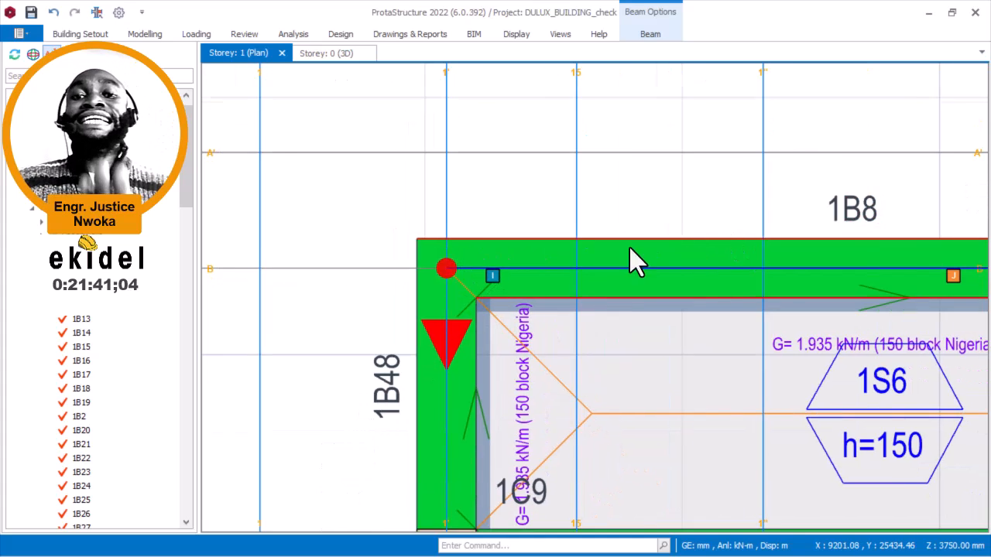
scroll(709, 217, "down", 1)
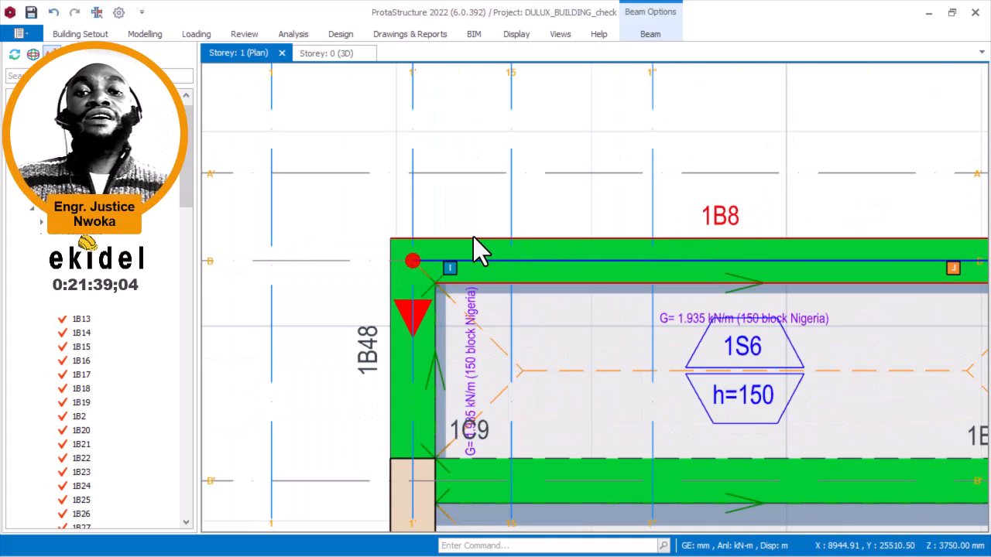
Examine how beam 1B8 is supported at its ends by beam 1B48 and column 1C1 in the Storey 1 plan.
scroll(464, 235, "up", 1)
scroll(437, 239, "up", 1)
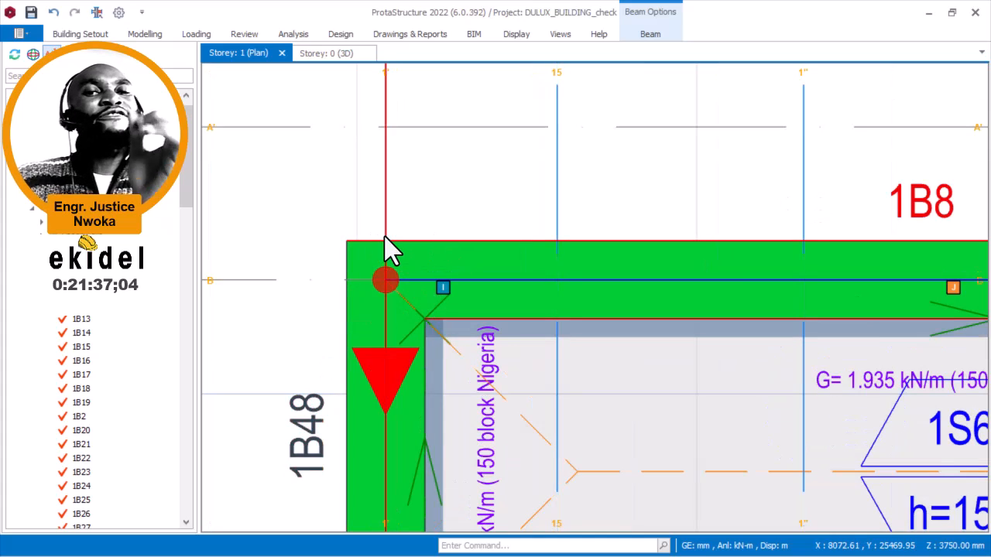
scroll(356, 242, "down", 2)
middle_click_drag(736, 238, 391, 241)
scroll(736, 241, "up", 1)
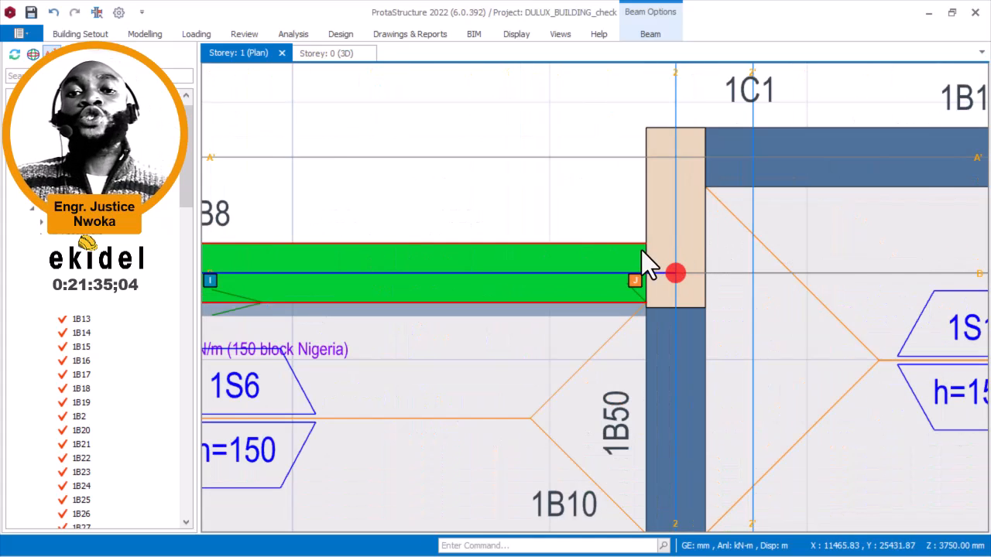
middle_click_drag(696, 259, 751, 256)
scroll(765, 252, "down", 2)
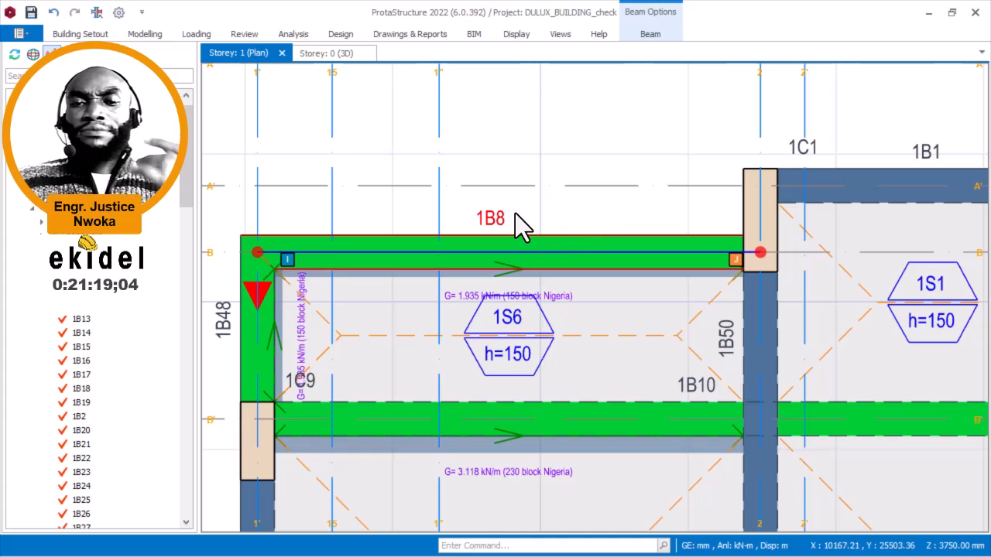
scroll(580, 219, "up", 4)
scroll(453, 232, "down", 2)
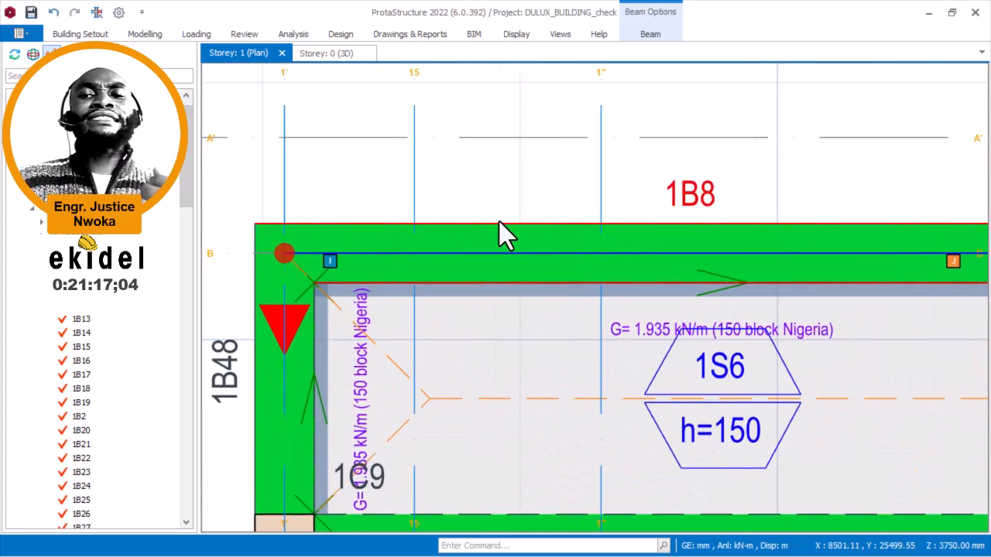
scroll(649, 201, "up", 1)
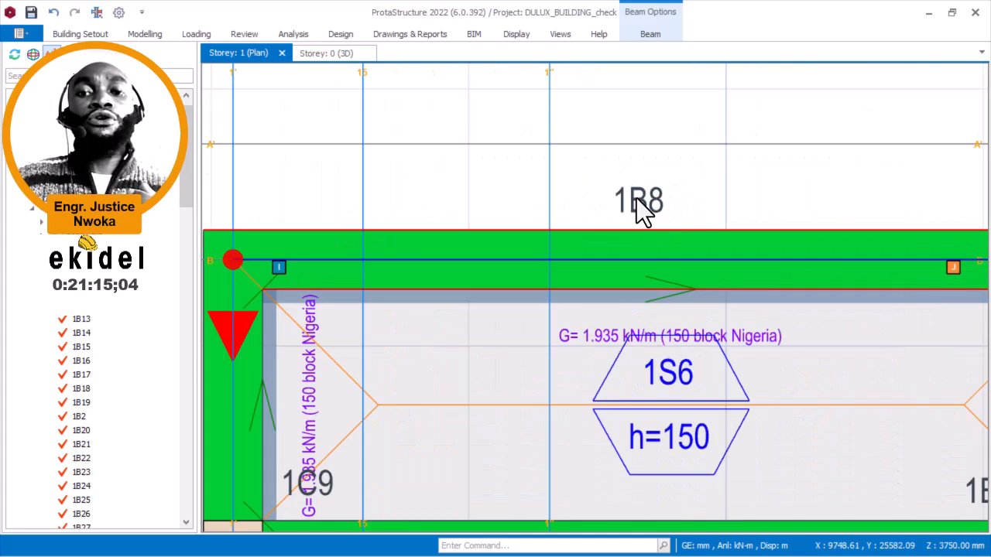
scroll(588, 199, "down", 1)
middle_click_drag(753, 210, 643, 211)
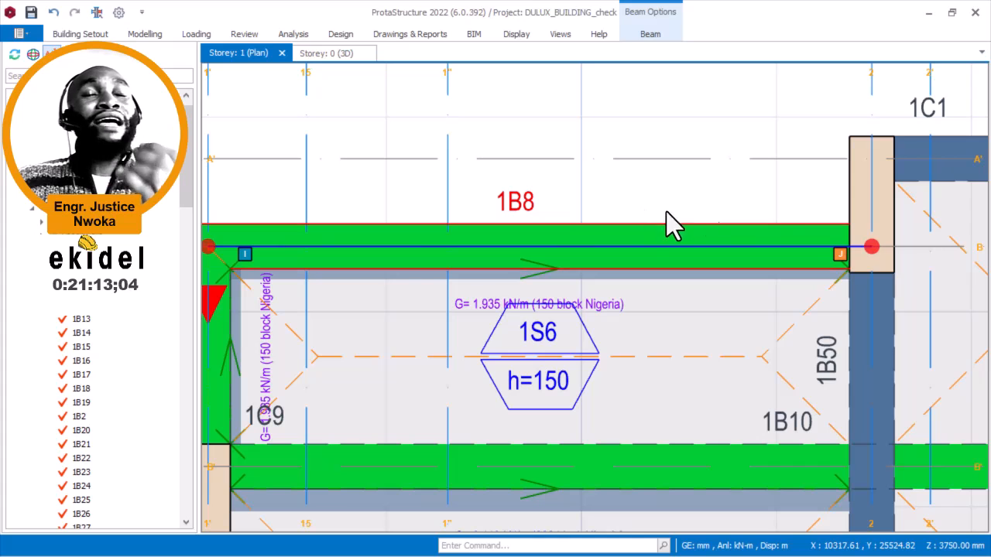
scroll(683, 229, "down", 1)
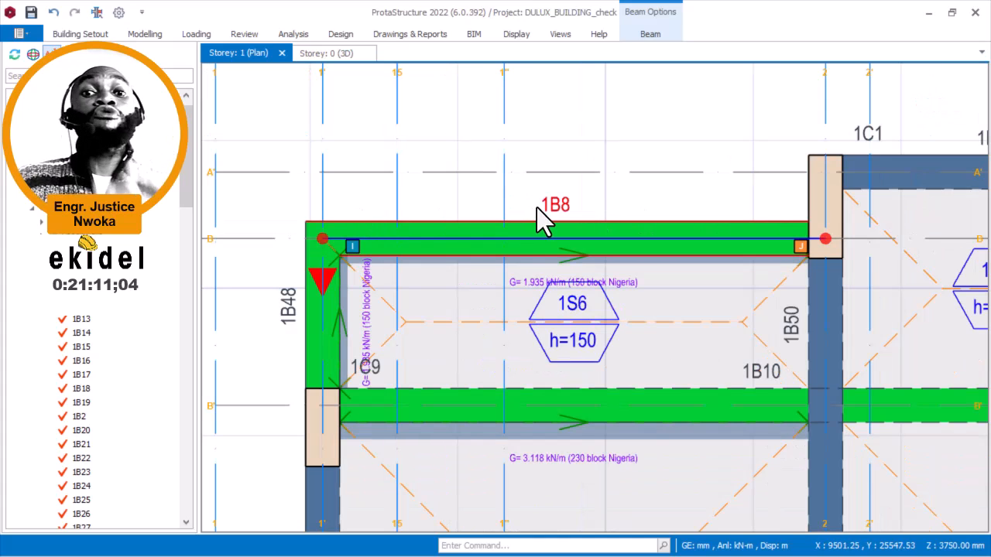
mouse_move(548, 204)
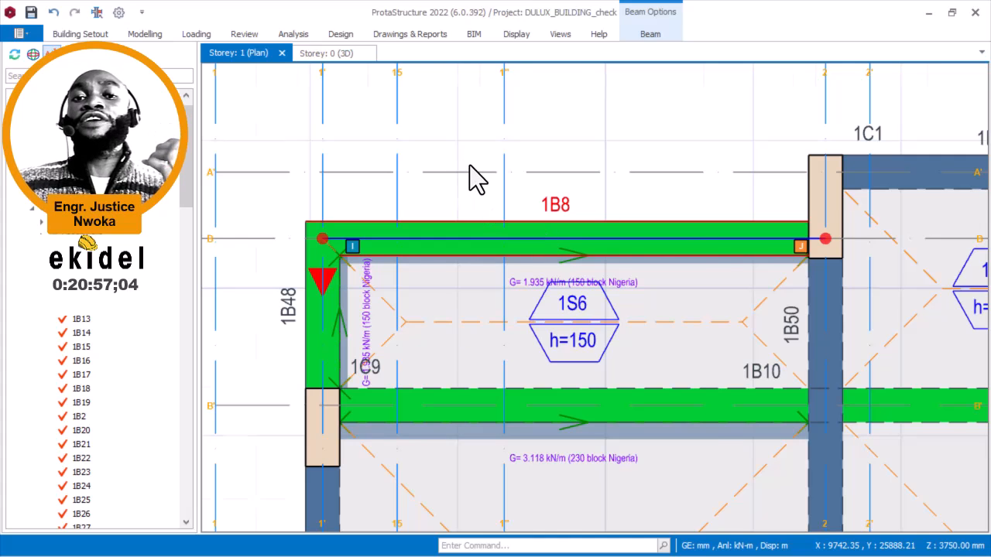
scroll(473, 177, "down", 2)
scroll(524, 224, "up", 4)
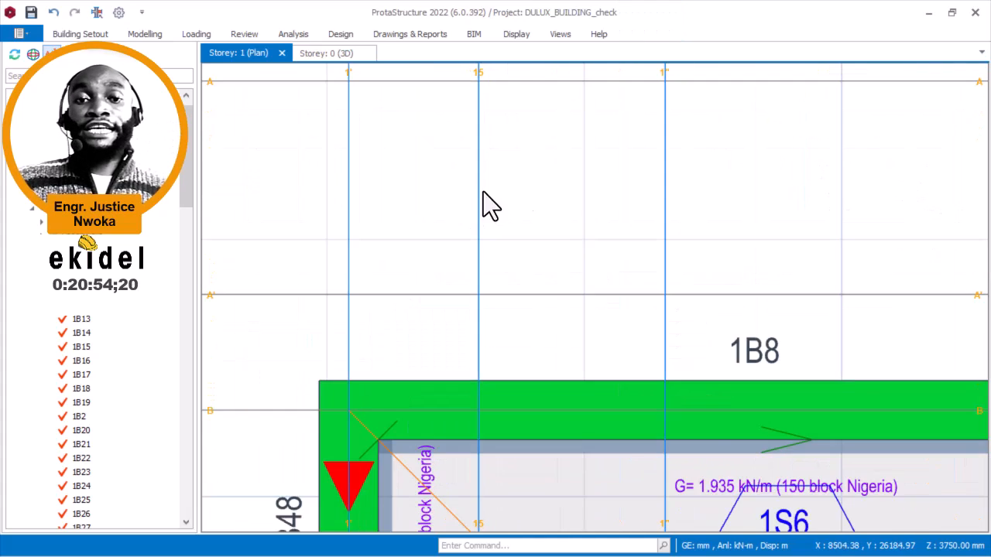
scroll(485, 203, "down", 2)
left_click(331, 197)
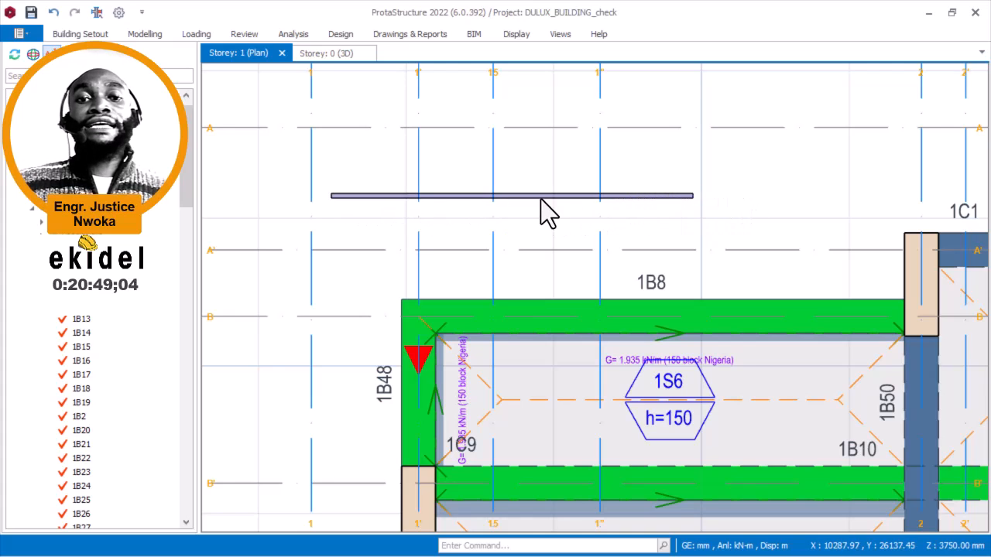
scroll(334, 189, "up", 2)
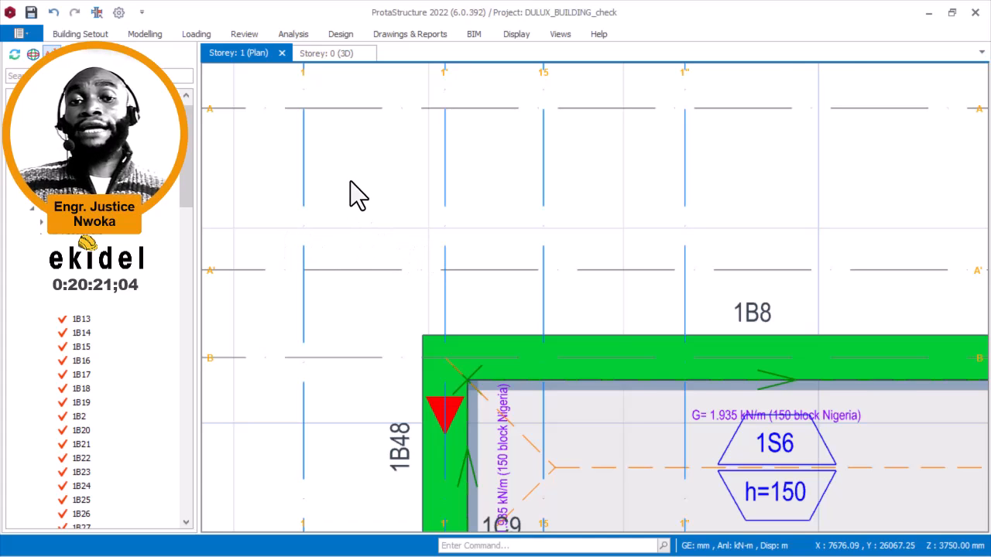
scroll(353, 189, "down", 1)
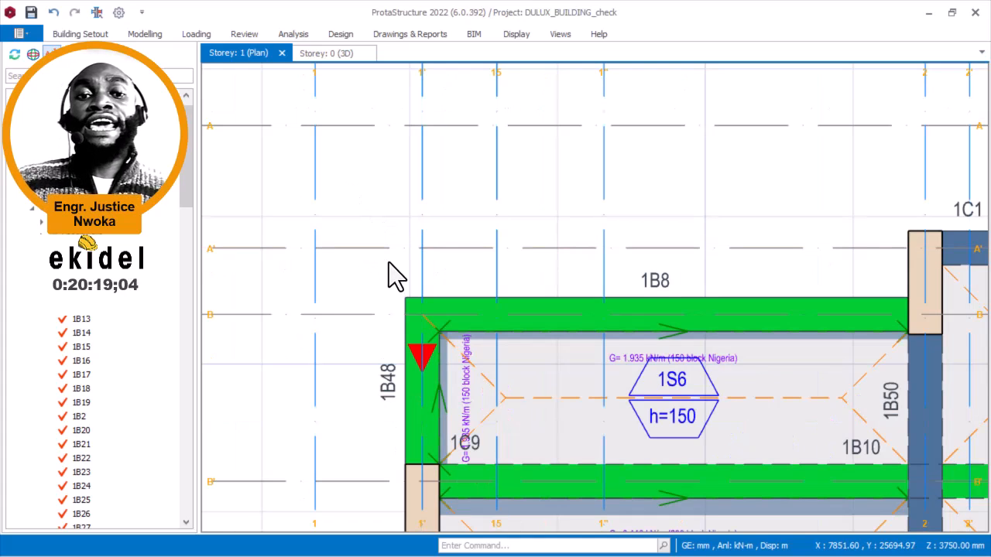
scroll(343, 282, "up", 1)
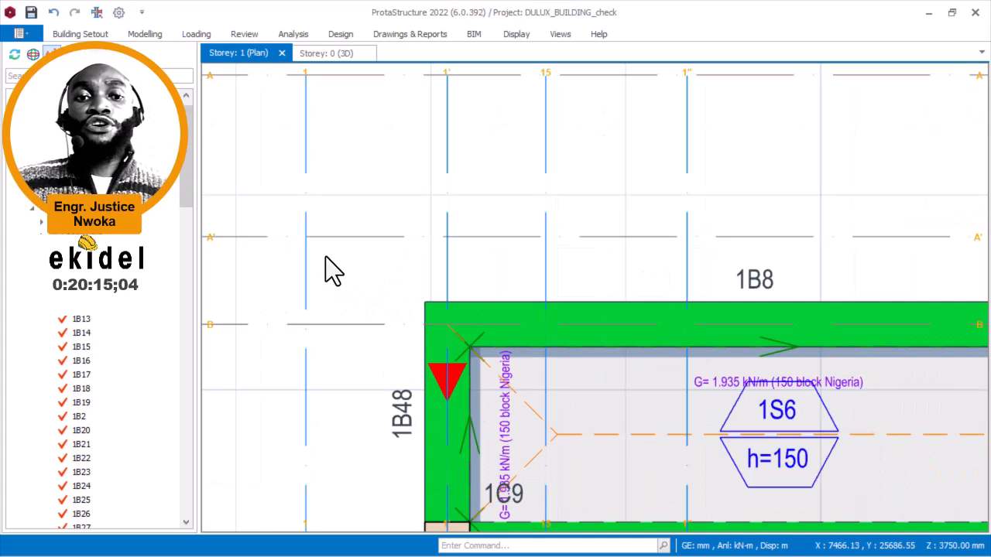
mouse_move(305, 239)
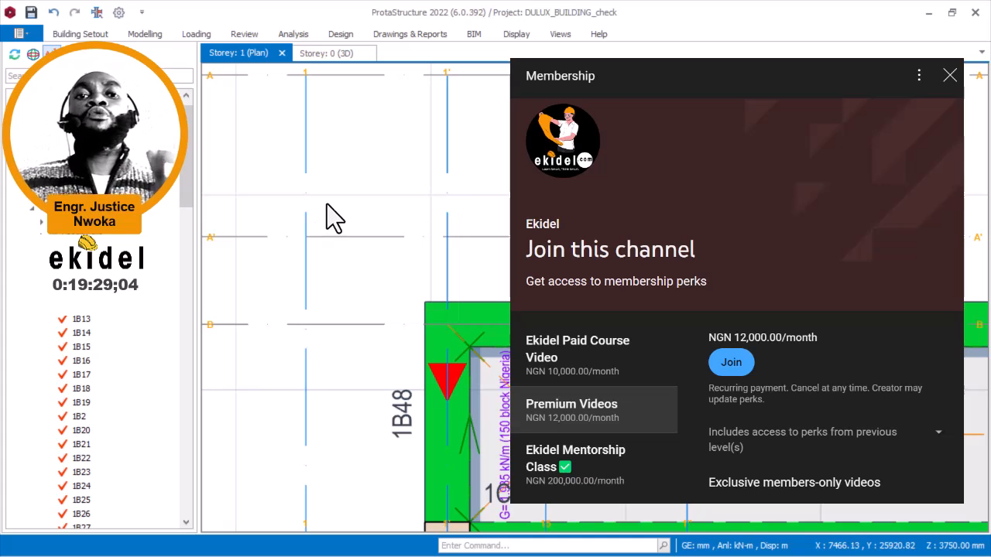
scroll(326, 209, "up", 1)
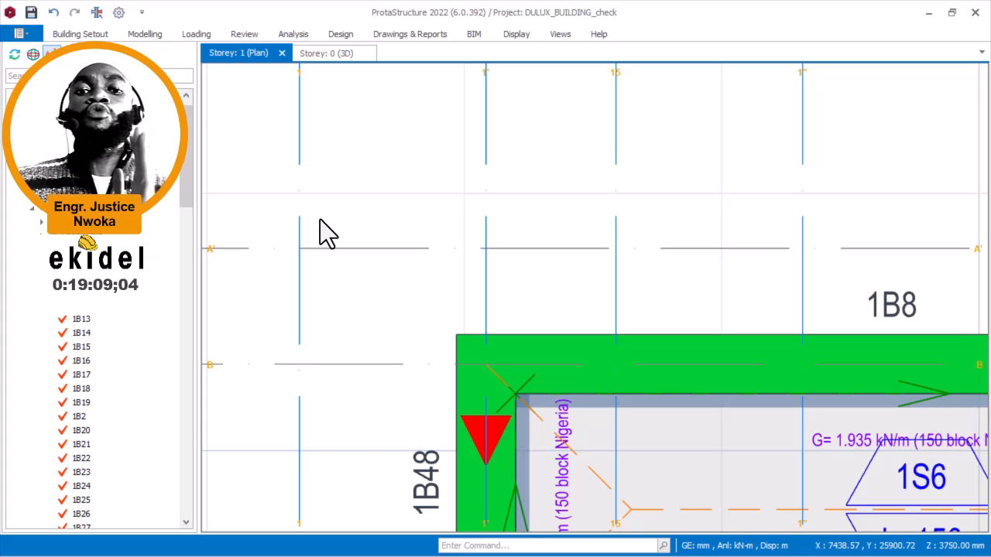
scroll(298, 235, "down", 2)
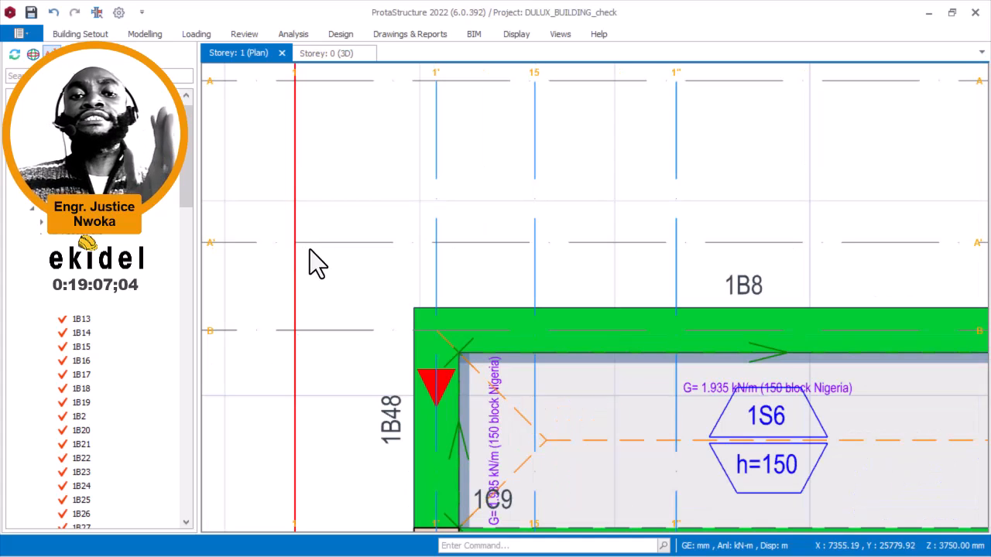
scroll(296, 245, "up", 2)
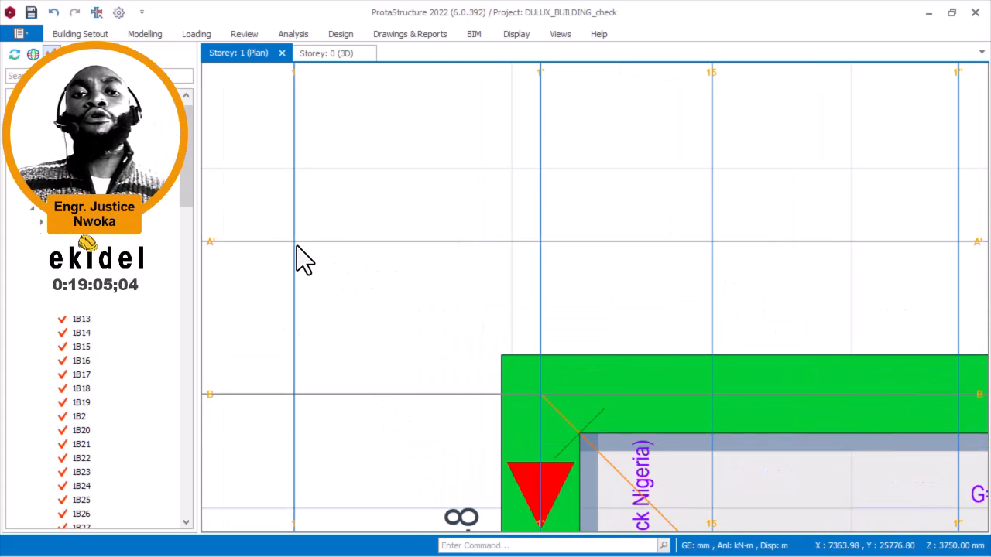
mouse_move(298, 243)
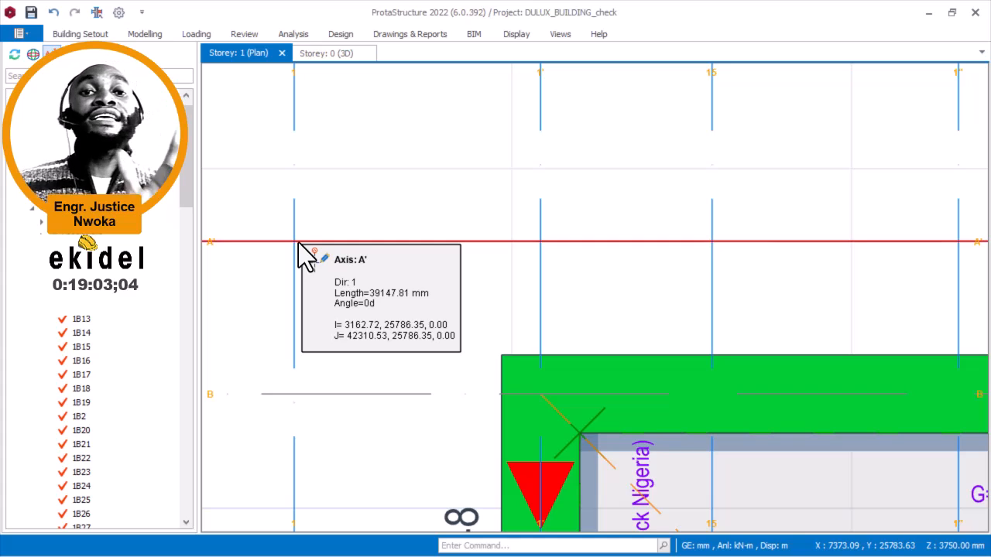
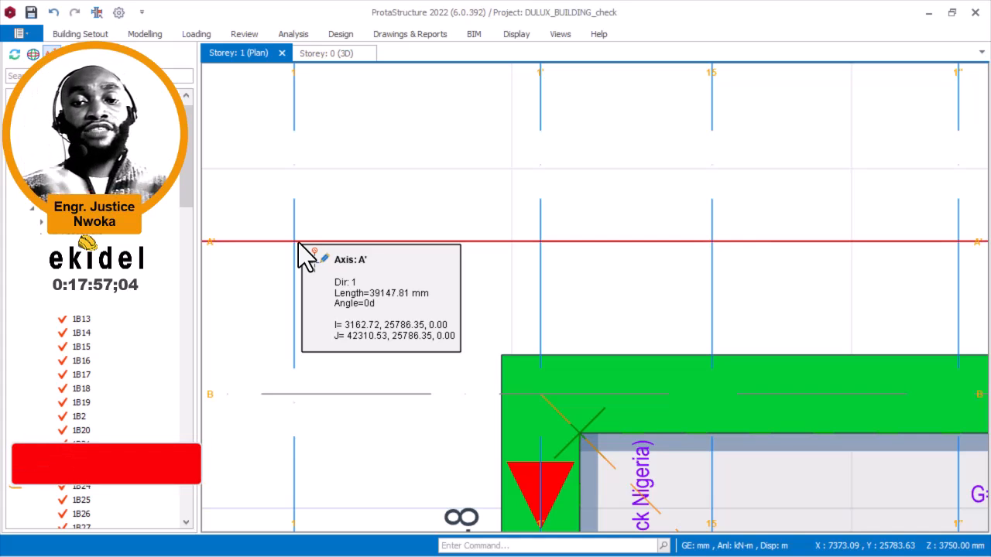
scroll(244, 207, "down", 1)
scroll(245, 205, "down", 1)
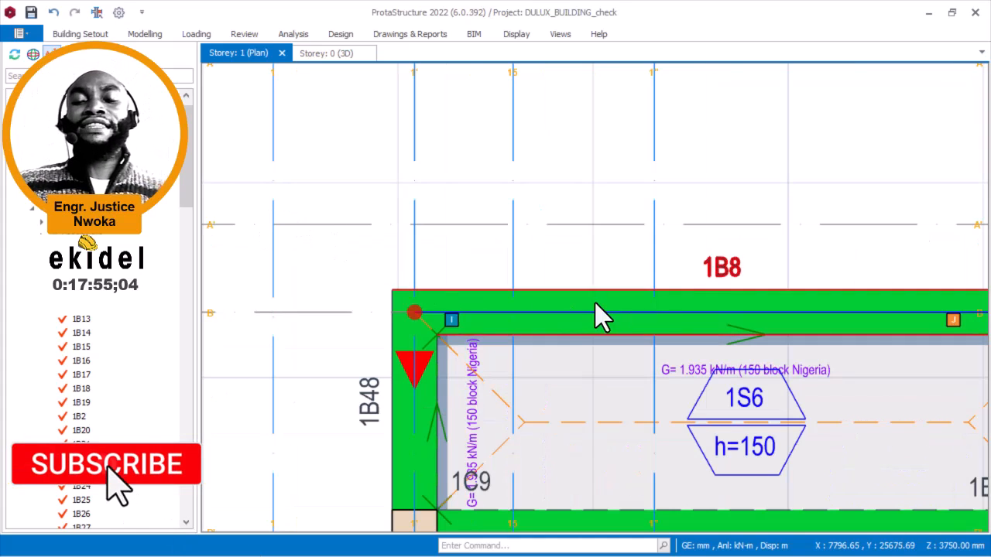
scroll(405, 299, "up", 1)
scroll(373, 310, "down", 2)
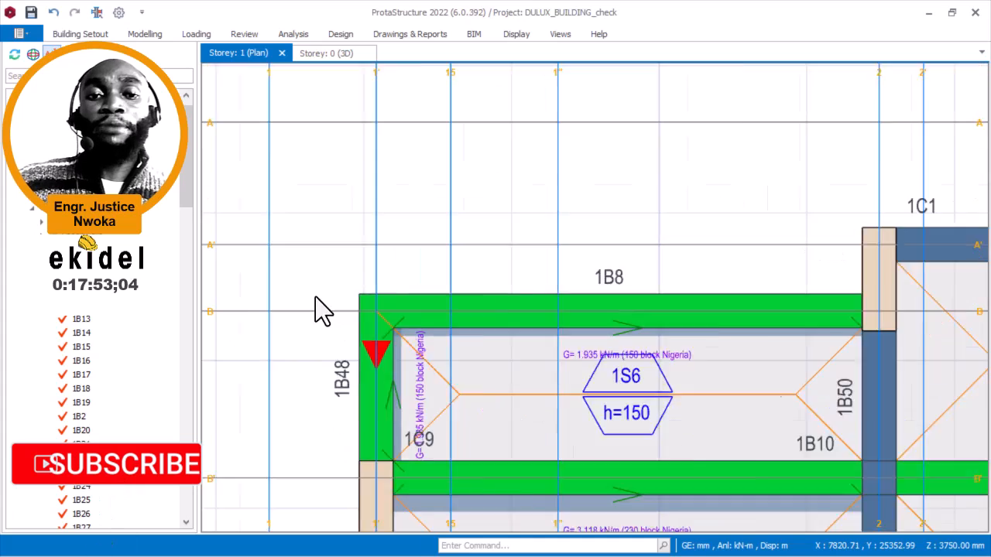
scroll(681, 309, "up", 2)
scroll(761, 309, "down", 1)
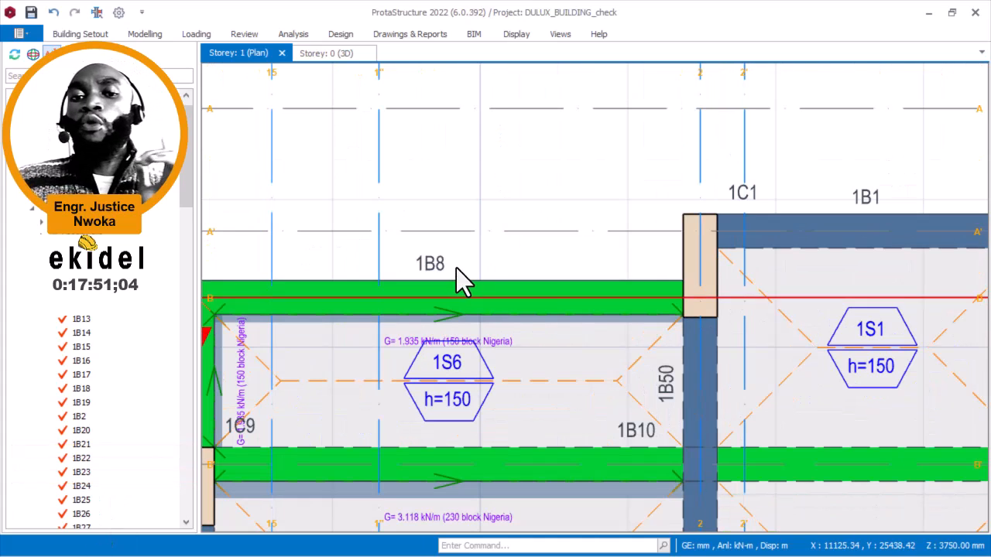
Select beam 1B8 and update its end conditions to Both Ends Hinged, applied to selected beams only.
left_click(446, 175)
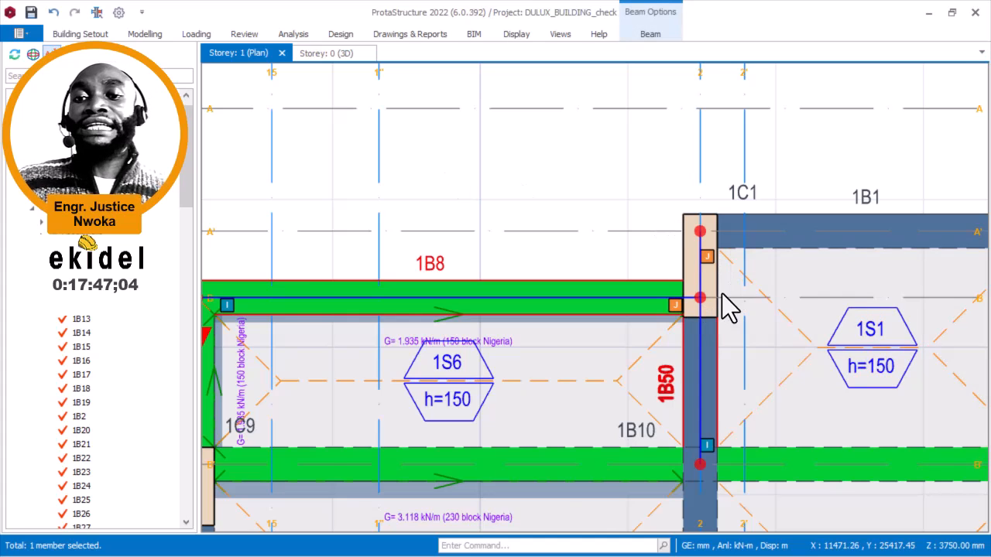
scroll(728, 314, "down", 3)
scroll(526, 306, "up", 2)
scroll(509, 301, "up", 2)
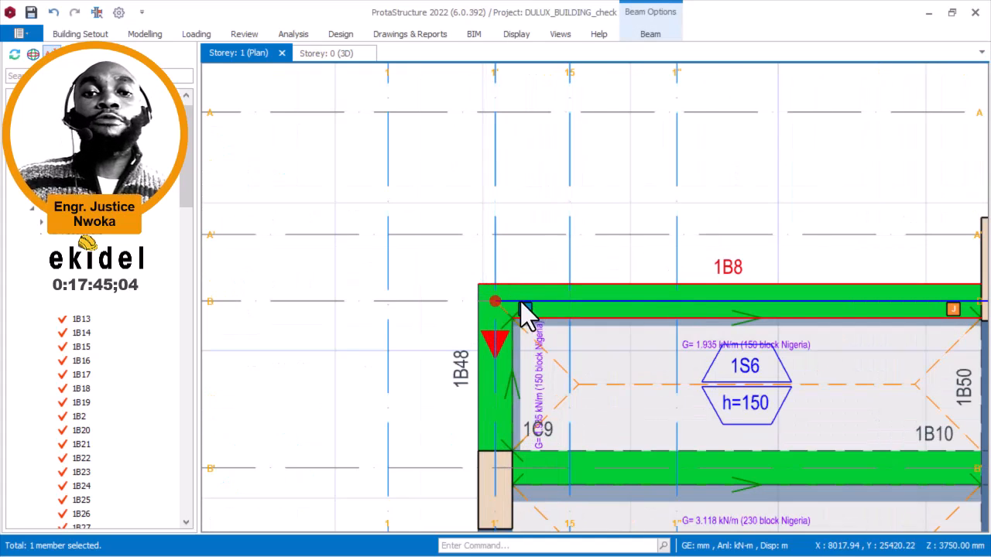
scroll(445, 287, "down", 2)
scroll(624, 310, "up", 3)
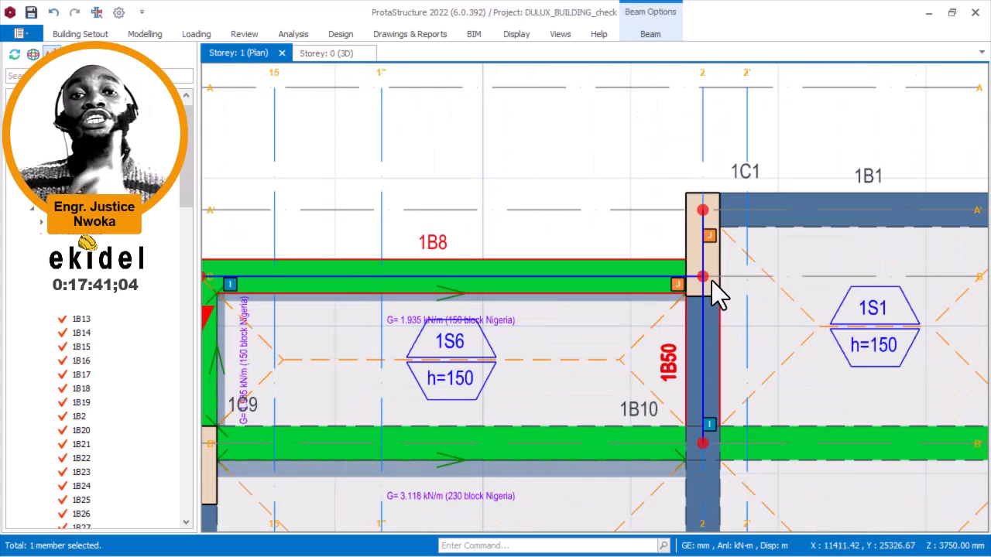
scroll(561, 295, "down", 1)
scroll(468, 270, "up", 1)
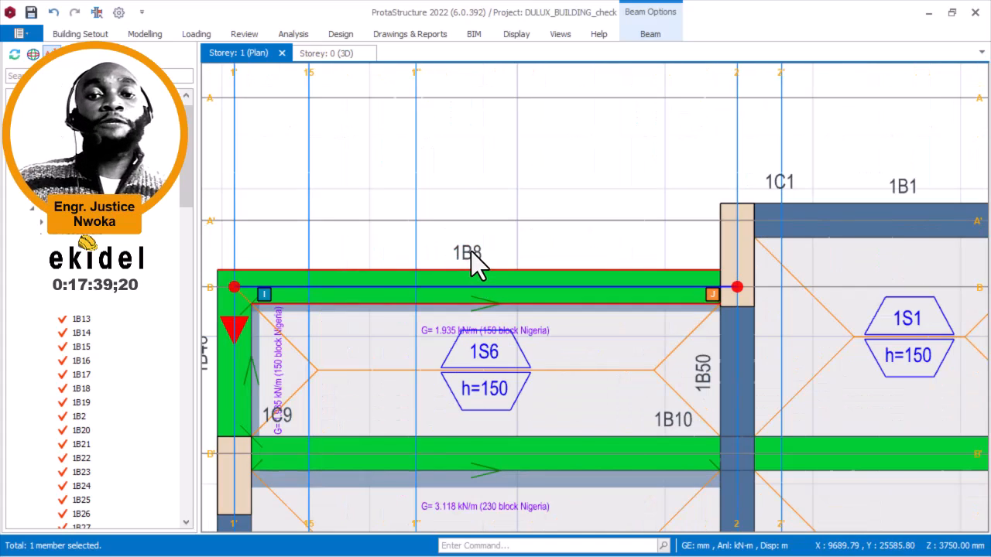
right_click(469, 164)
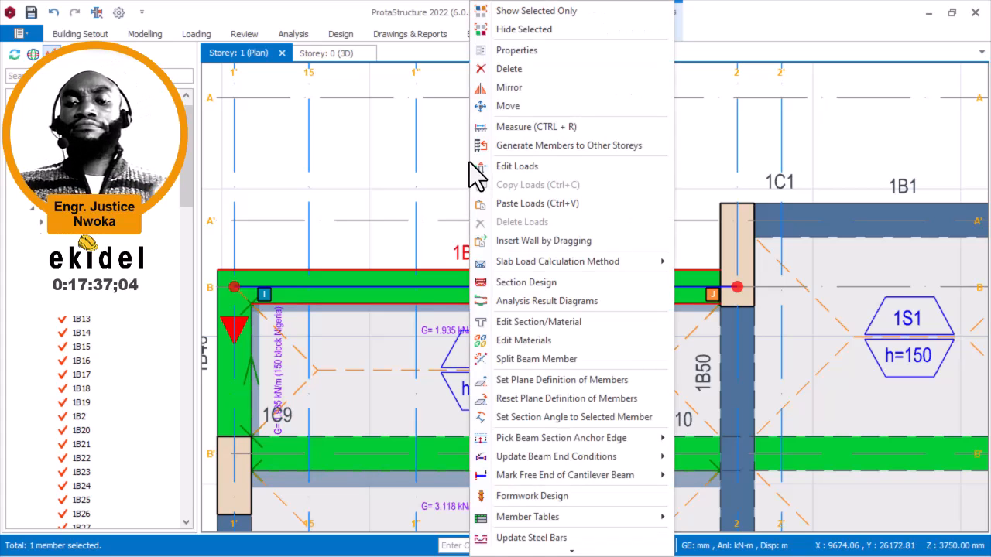
mouse_move(605, 459)
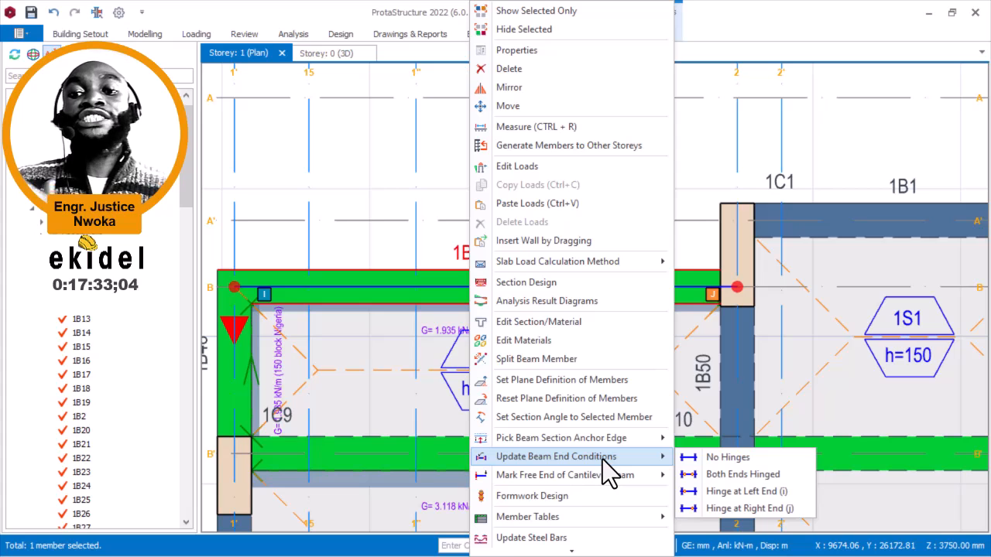
left_click(722, 475)
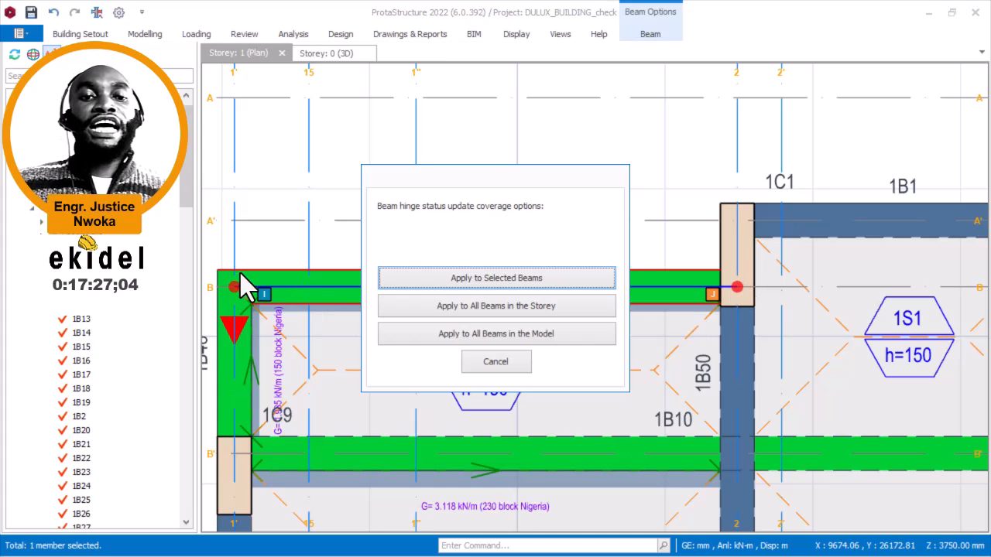
left_click(515, 279)
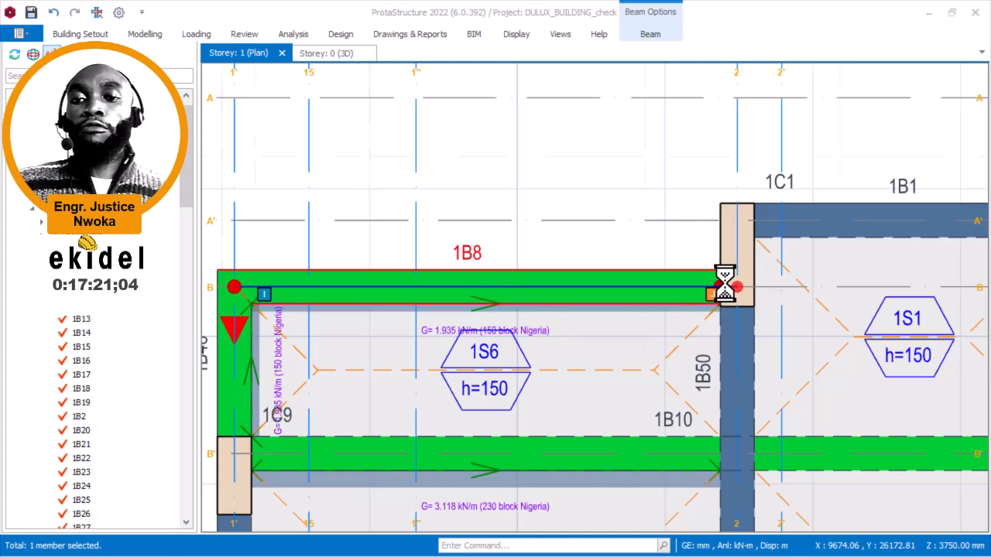
Inspect the hinge markers and beam information at both ends of beam 1B8.
scroll(722, 287, "up", 4)
scroll(723, 269, "up", 3)
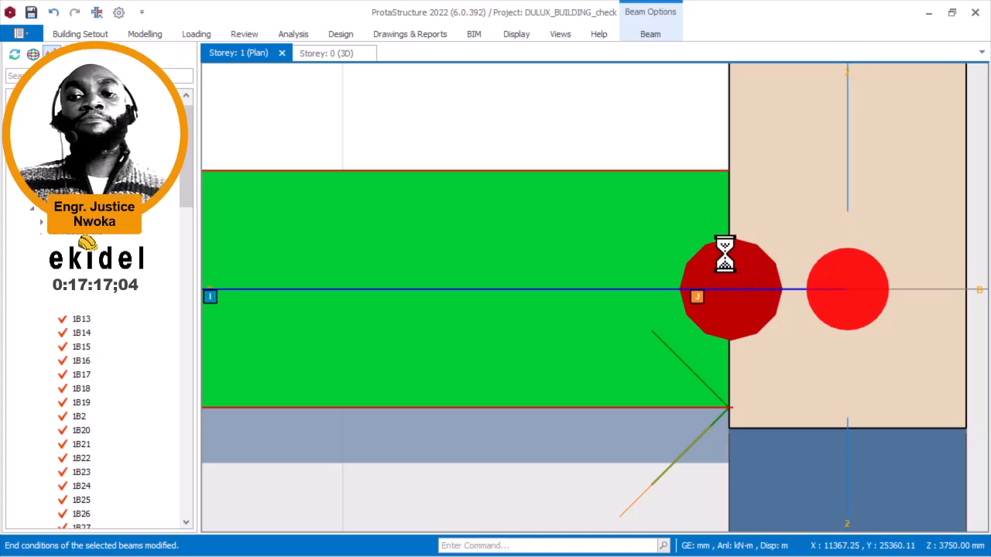
mouse_move(739, 265)
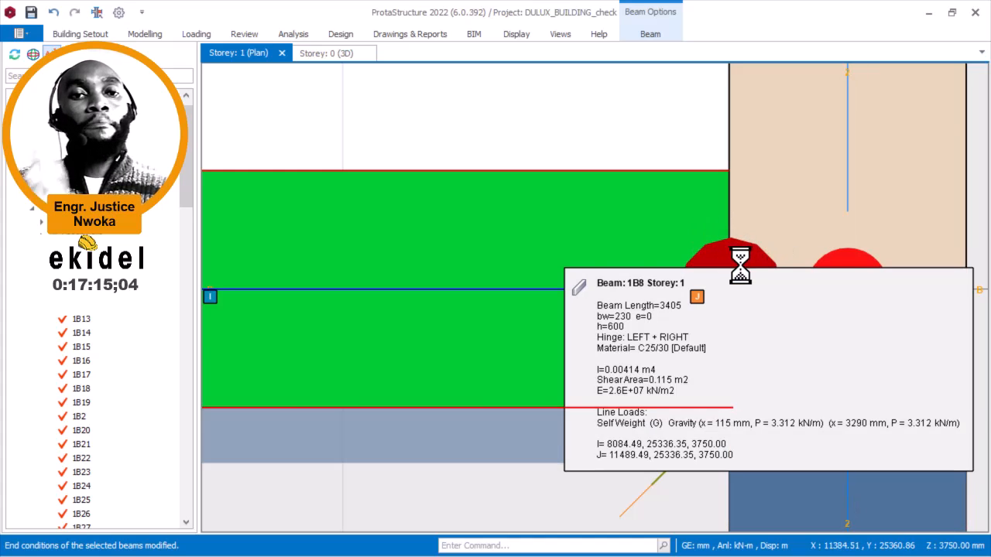
scroll(739, 266, "down", 2)
scroll(921, 263, "down", 1)
scroll(921, 264, "down", 1)
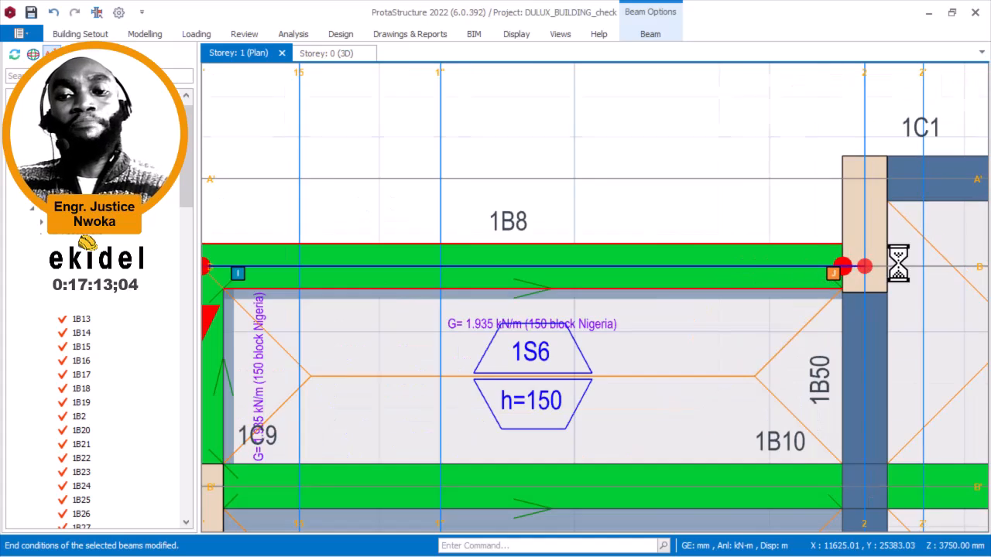
middle_click_drag(271, 258, 548, 245)
scroll(473, 245, "up", 2)
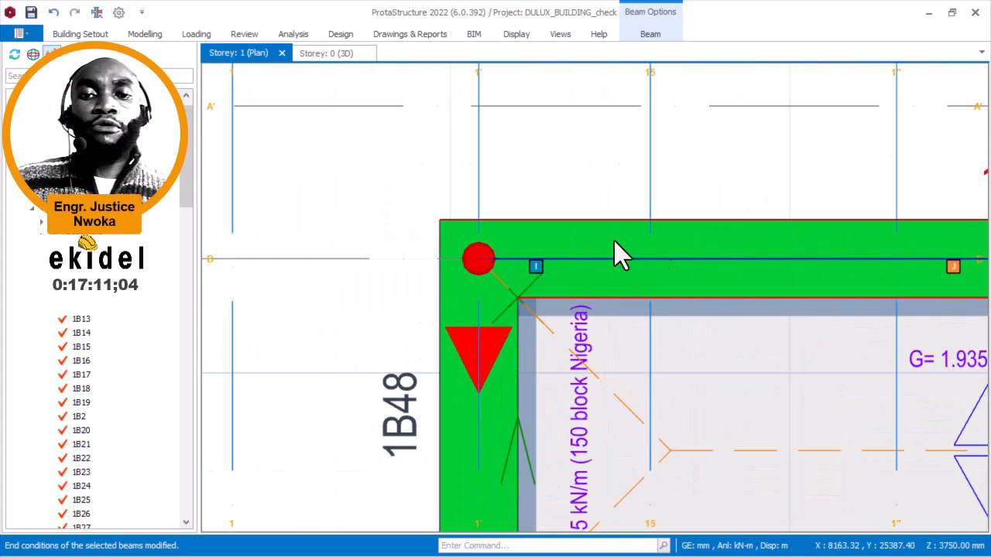
scroll(631, 250, "down", 1)
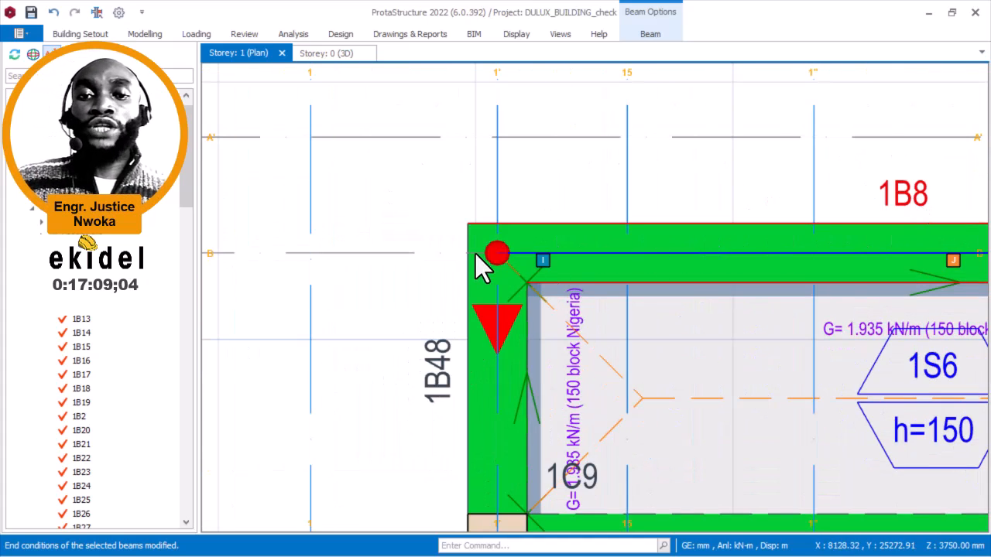
Compare the hinge marker of beam 1B8 at its junction with beam 1B48 against the one at column 1C1.
scroll(484, 255, "up", 1)
scroll(515, 250, "up", 1)
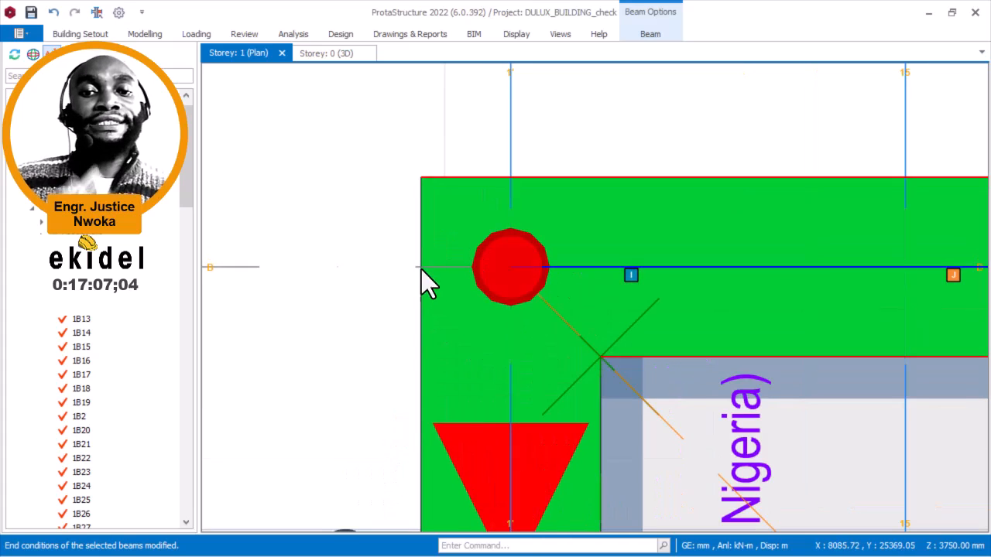
scroll(441, 267, "down", 2)
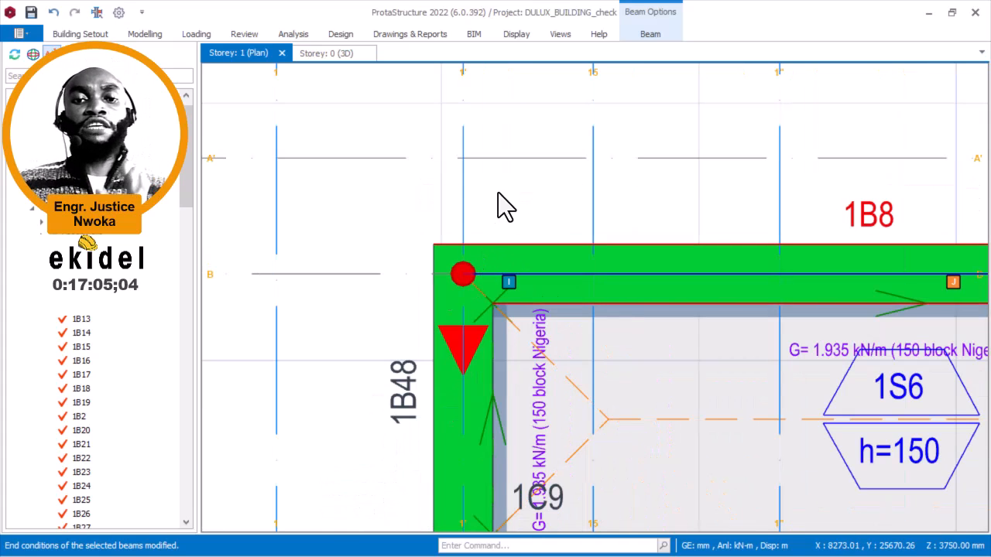
scroll(504, 215, "up", 1)
scroll(456, 287, "up", 1)
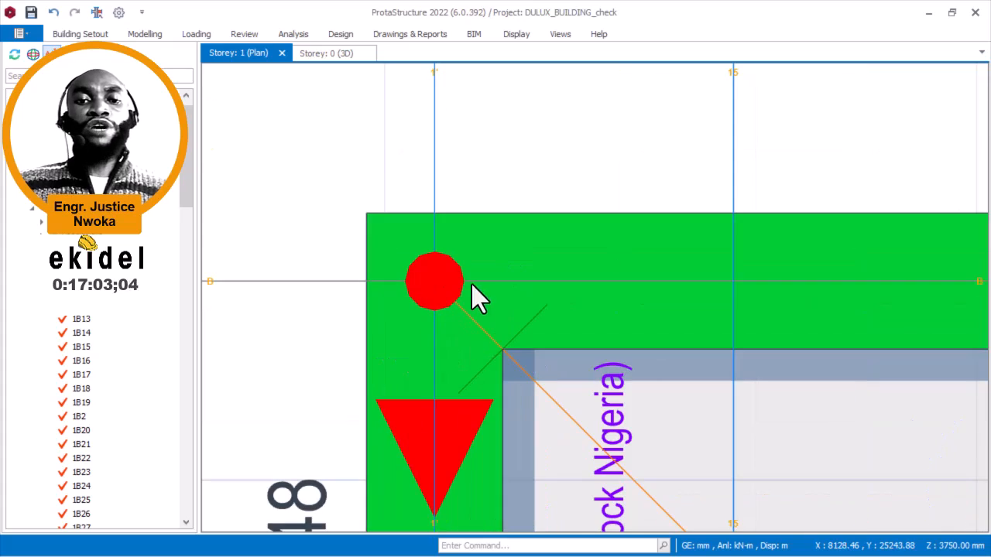
scroll(436, 271, "down", 2)
scroll(919, 275, "up", 2)
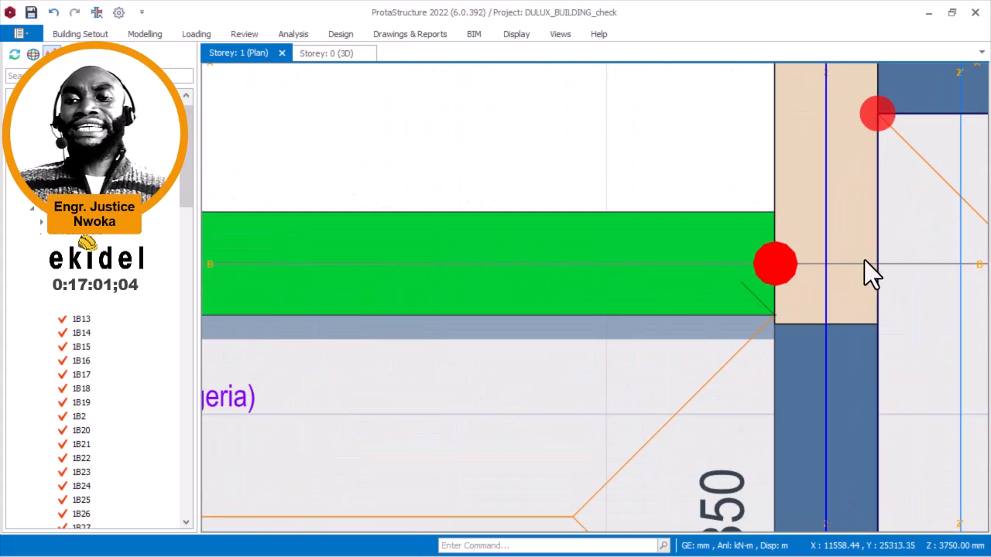
left_click(836, 247)
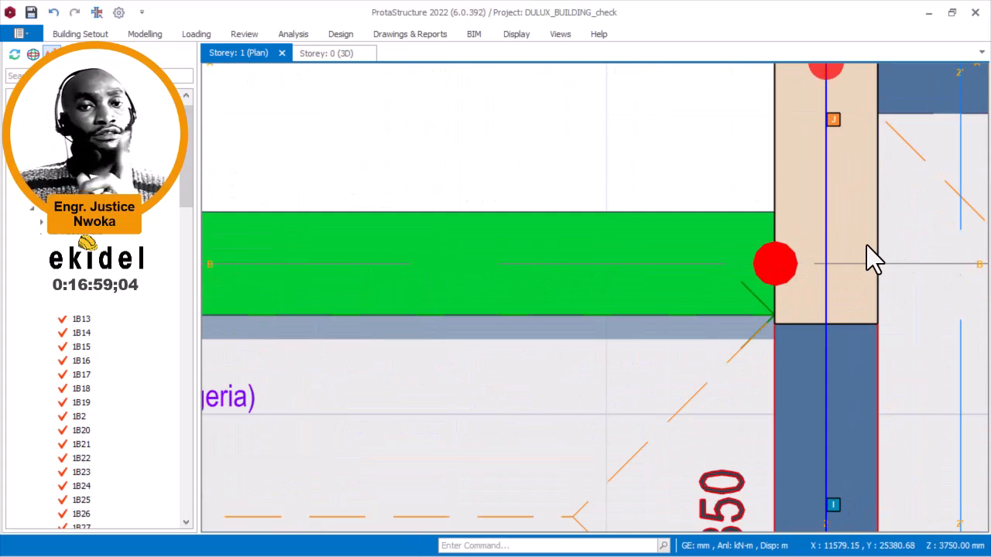
Look over the row of beams 1B1, 1B2 and 1B3 along axis A' and the columns supporting them.
scroll(867, 245, "down", 6)
scroll(605, 247, "down", 2)
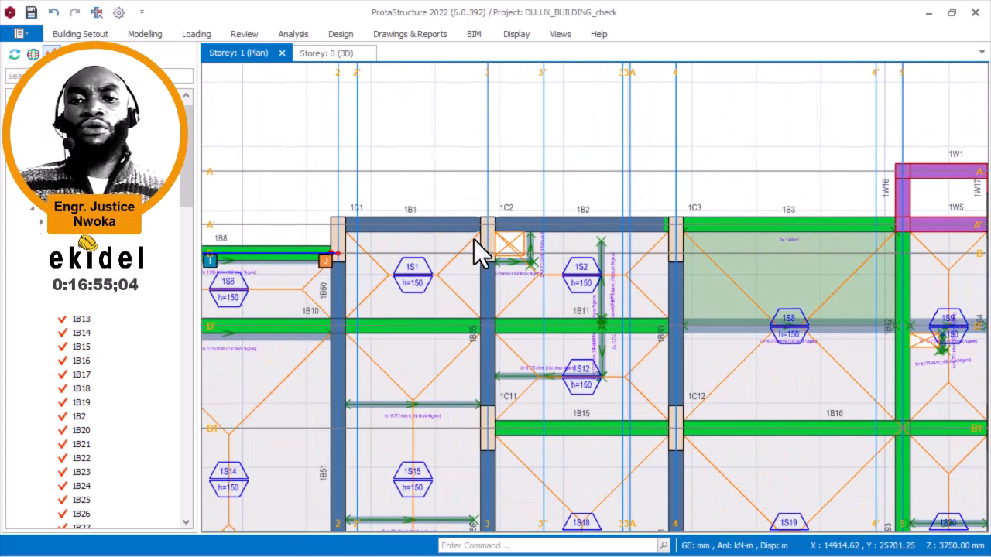
left_click(382, 227)
scroll(387, 224, "up", 3)
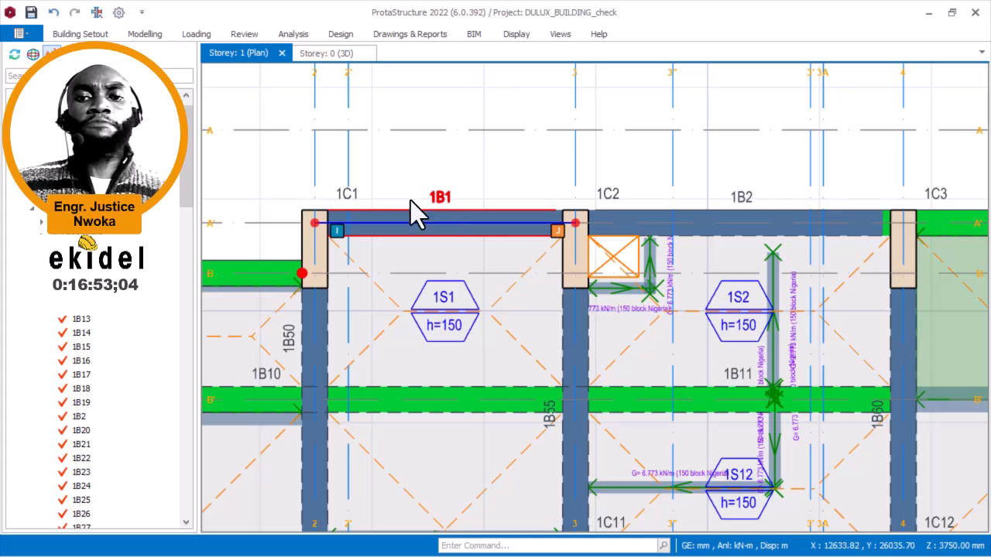
middle_click_drag(713, 193, 341, 180)
left_click(727, 195)
scroll(739, 207, "down", 2)
middle_click_drag(522, 223, 625, 206)
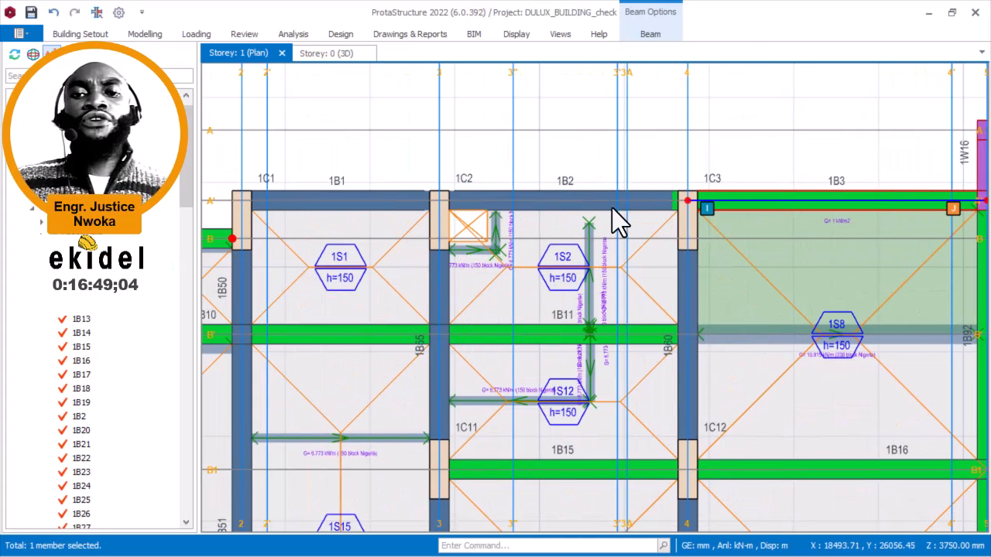
Select beam 1B1 and examine how it lines up with beams 1B2 and 1B3 across the columns, ending with it deselected.
middle_click_drag(352, 208, 400, 206)
left_click(401, 206)
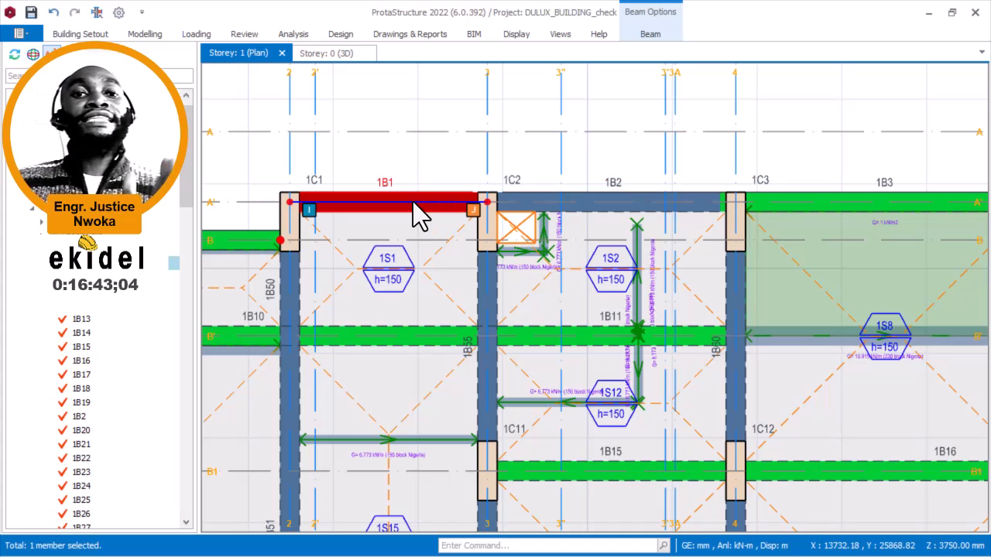
mouse_move(416, 207)
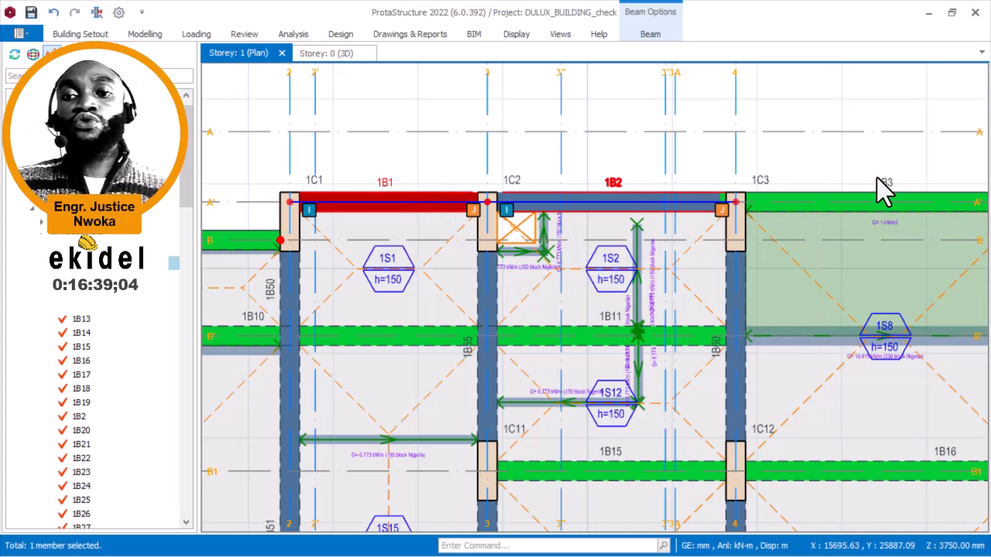
middle_click_drag(916, 171, 819, 162)
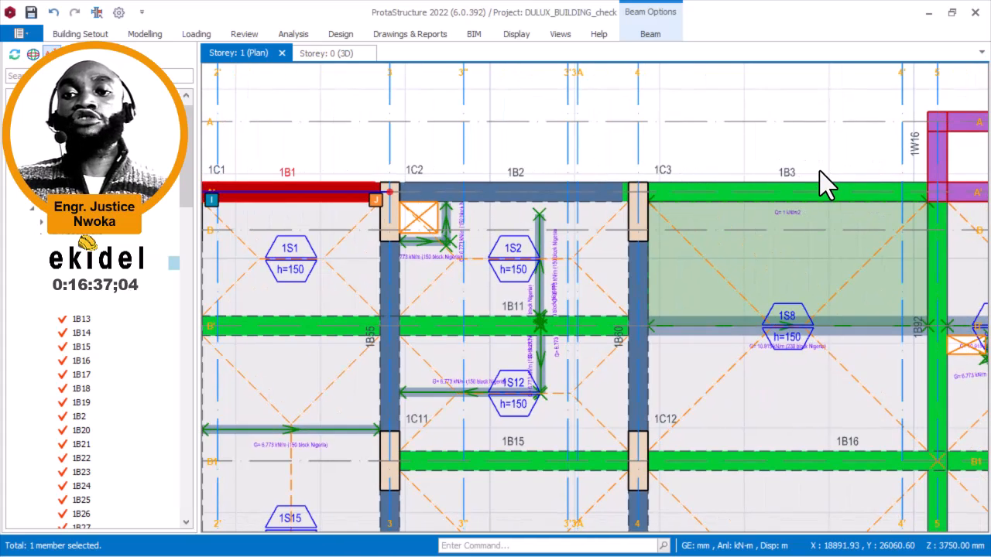
scroll(820, 171, "down", 2)
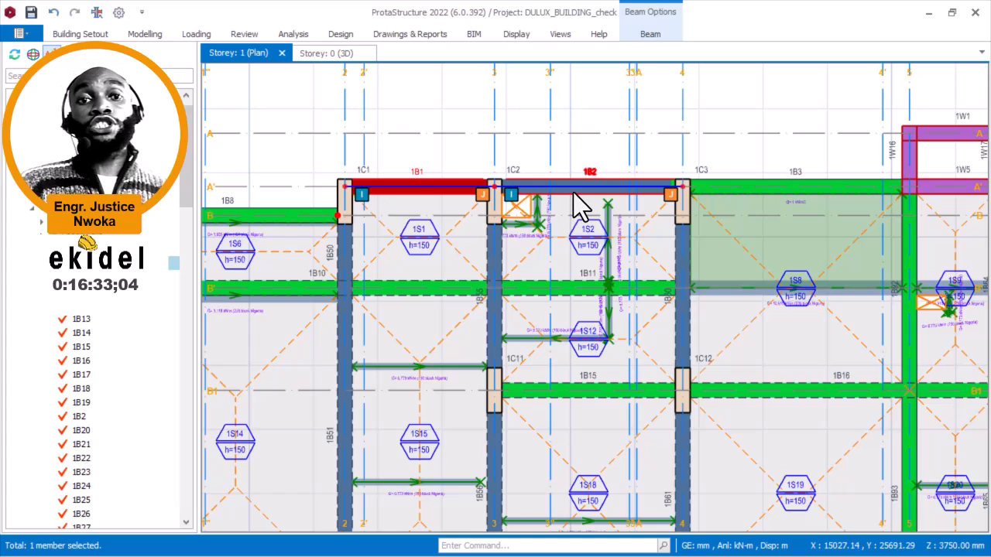
mouse_move(580, 205)
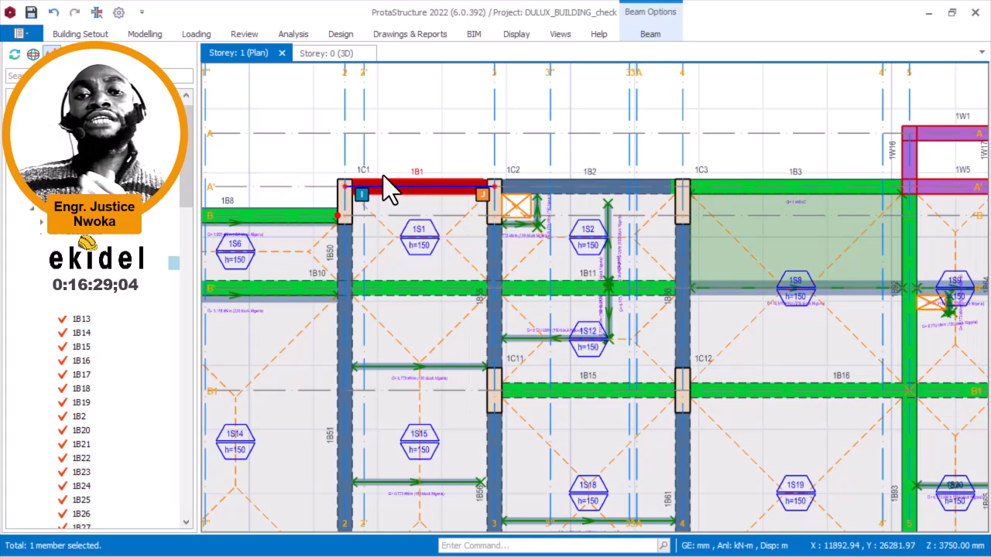
scroll(361, 192, "up", 2)
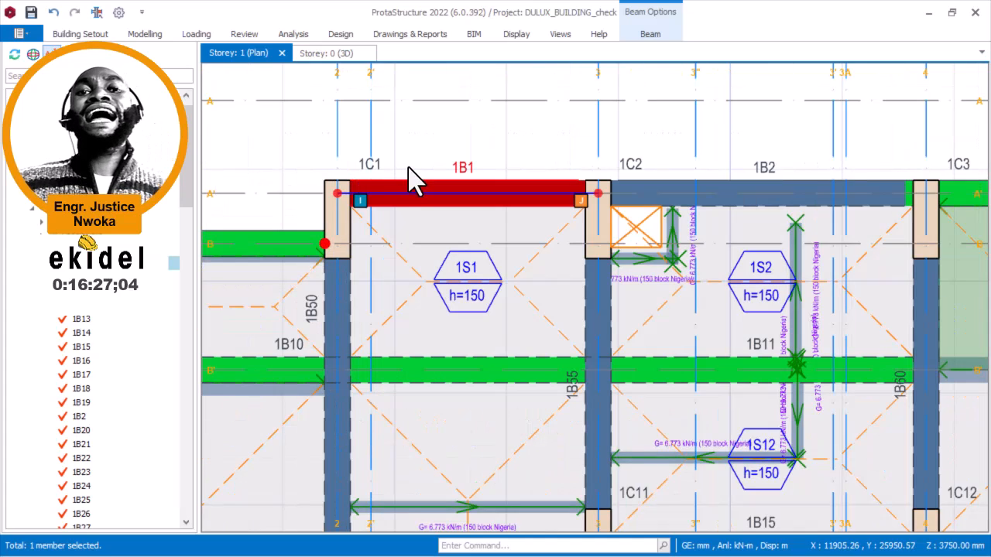
middle_click_drag(416, 183, 456, 217)
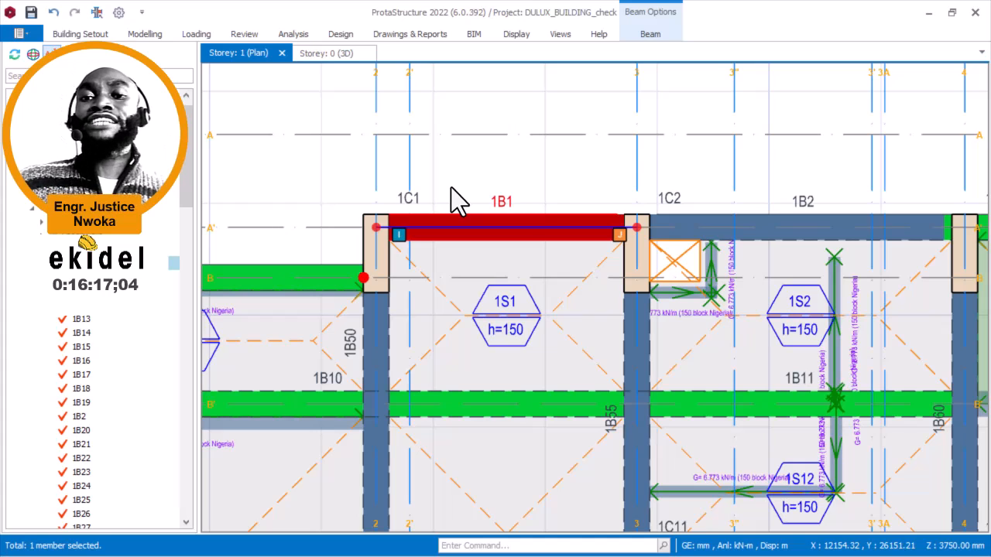
scroll(394, 225, "down", 3)
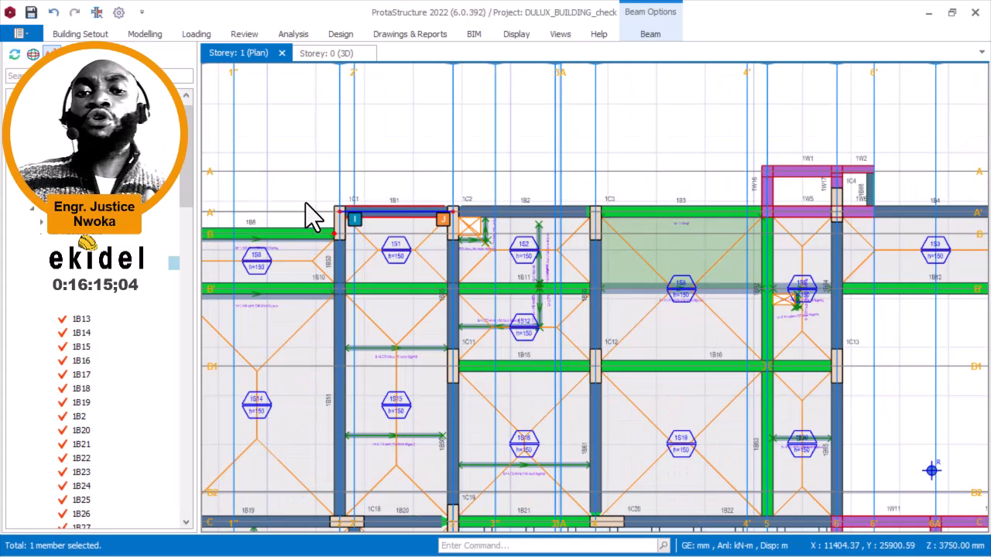
left_click_drag(701, 232, 330, 193)
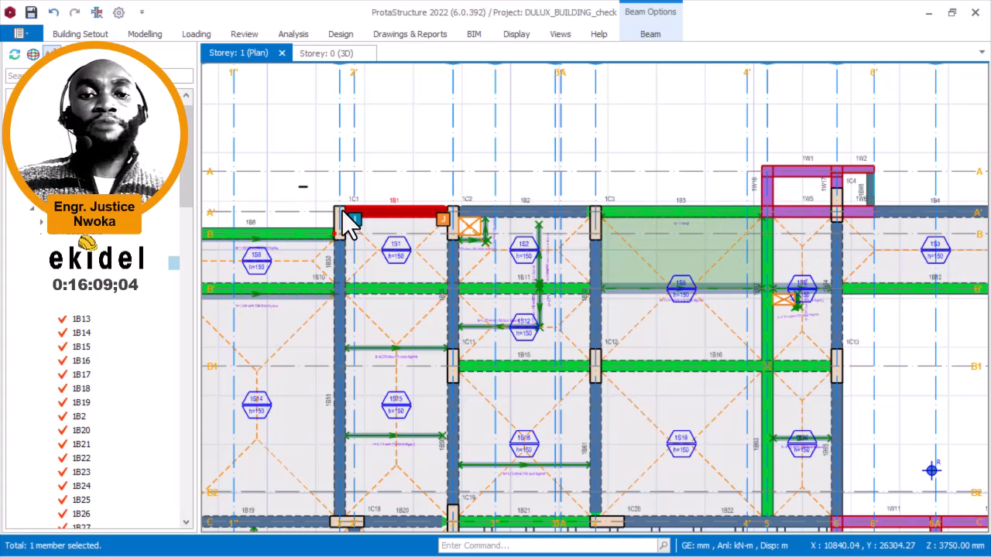
left_click(349, 202)
Select beam 1B1 again and inspect its I end at column 1C1 and its J end at column 1C2.
scroll(352, 199, "up", 2)
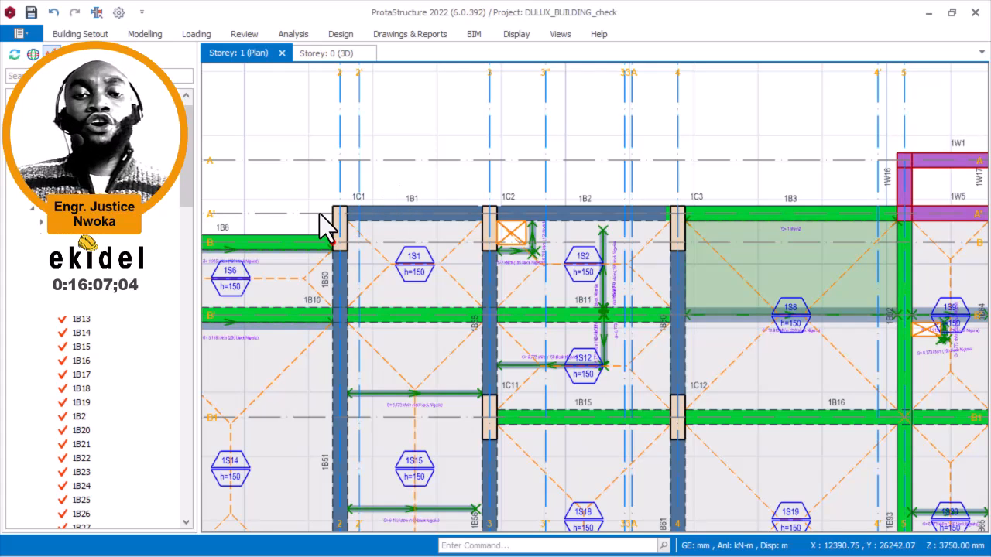
scroll(387, 211, "up", 1)
left_click(437, 210)
scroll(345, 230, "up", 1)
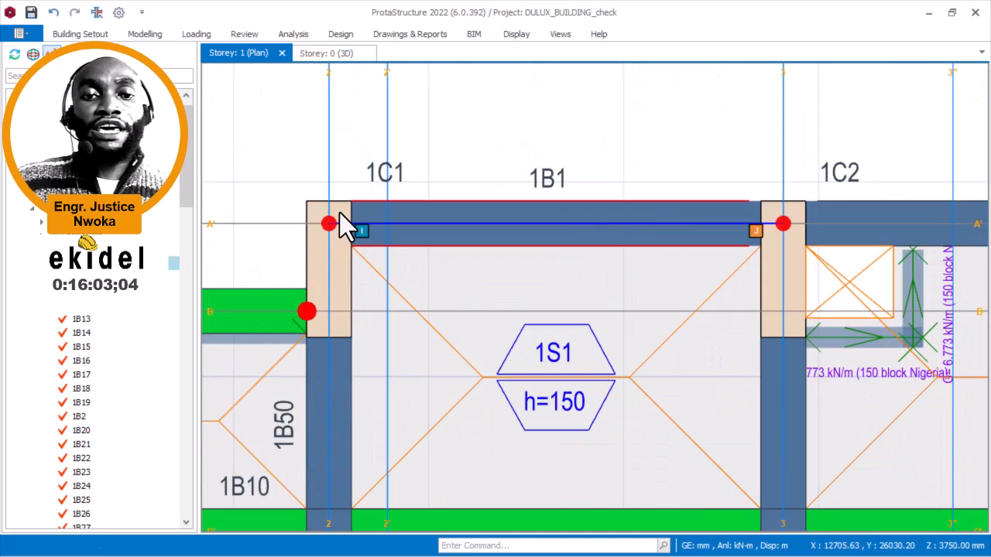
left_click(349, 221)
scroll(349, 221, "up", 2)
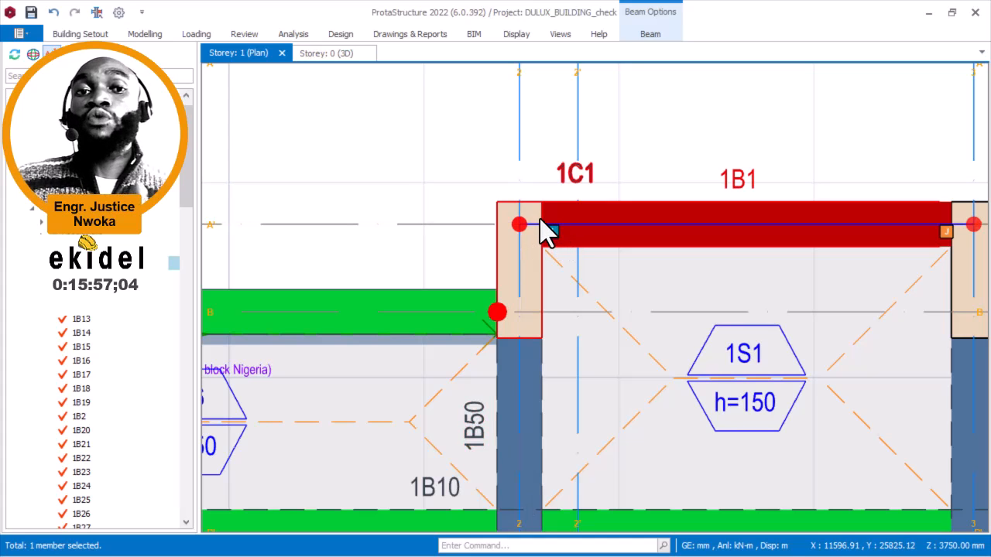
mouse_move(540, 223)
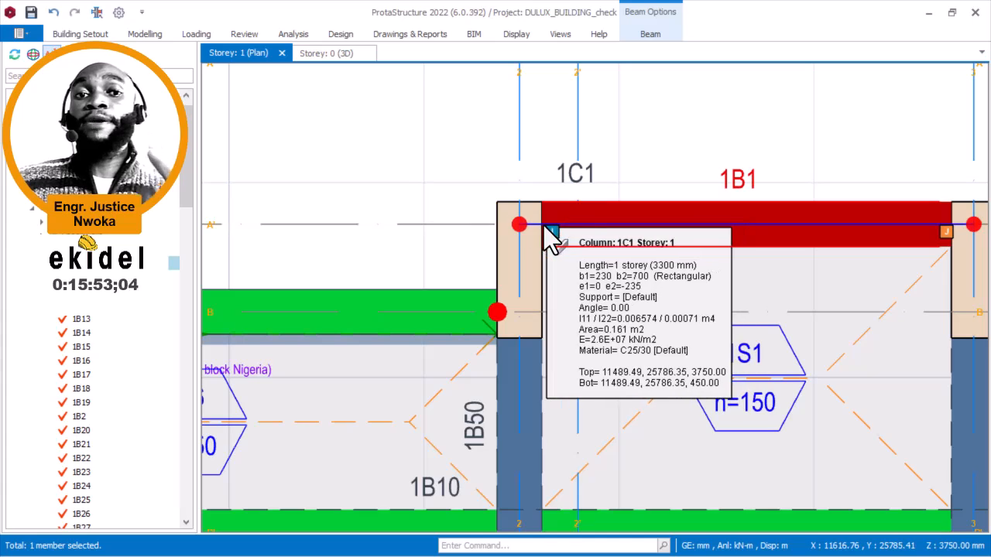
scroll(570, 237, "down", 2)
scroll(617, 230, "up", 3)
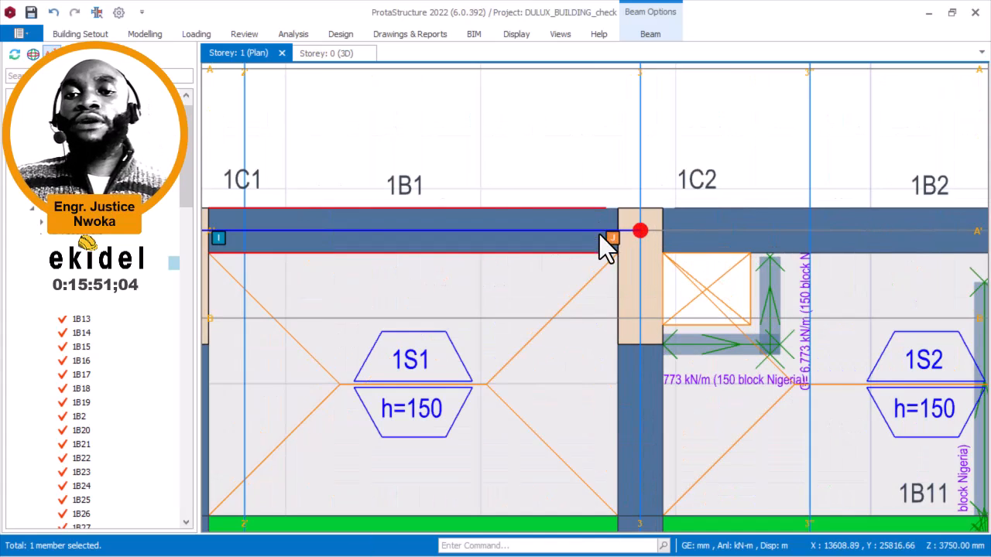
scroll(613, 242, "up", 2)
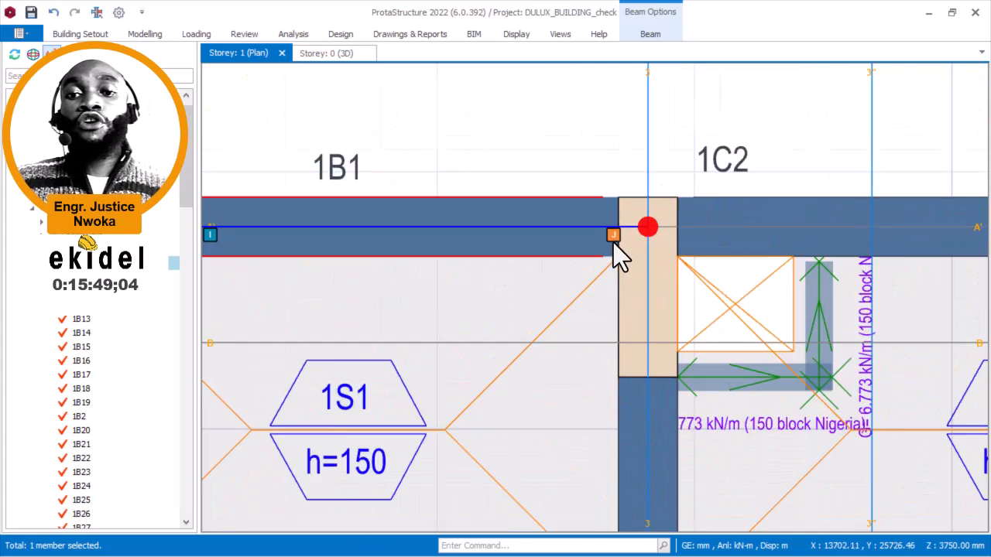
scroll(604, 246, "down", 2)
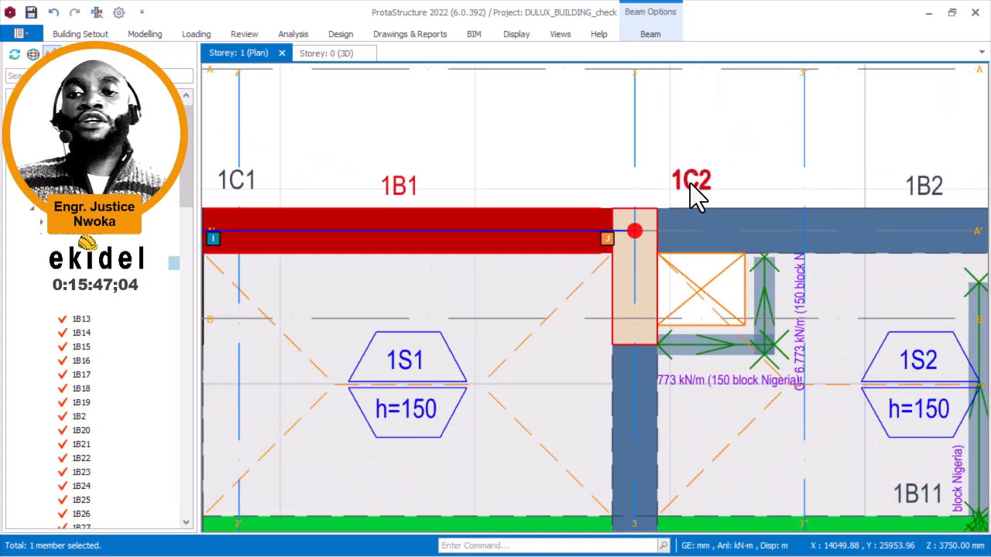
Select beam 1B2 to inspect its information and its connection at column 1C2, and clear the selection.
middle_click_drag(793, 238, 705, 248)
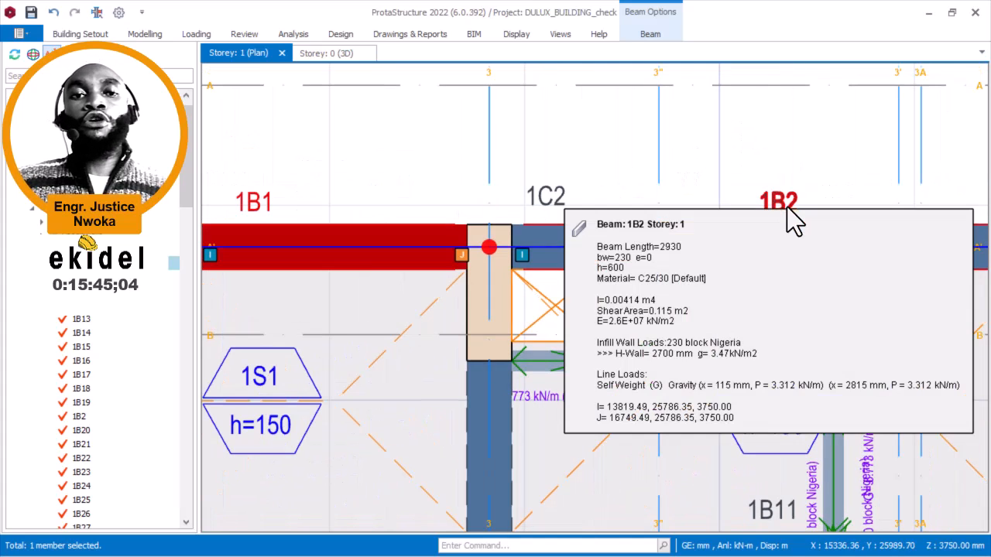
scroll(778, 211, "up", 1)
left_click(776, 207)
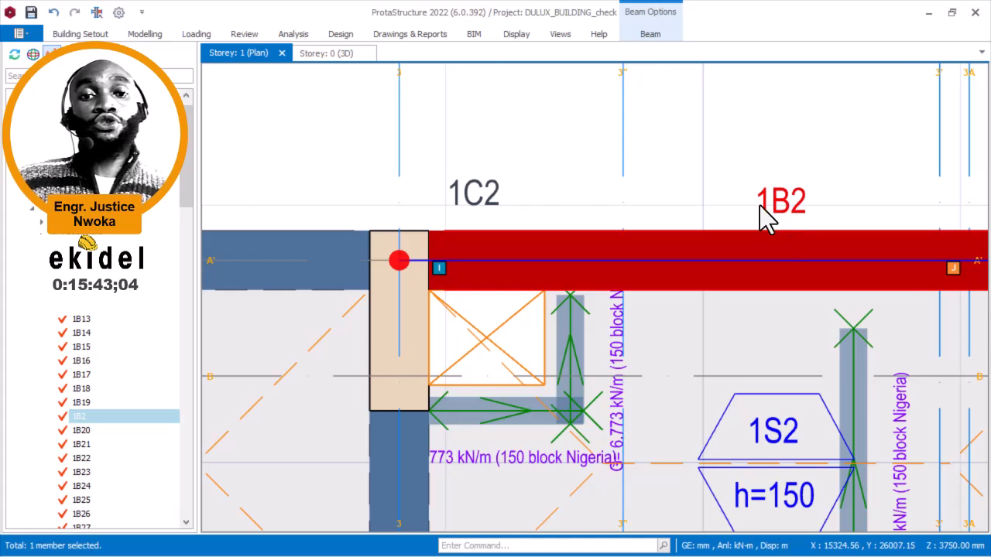
scroll(766, 217, "down", 1)
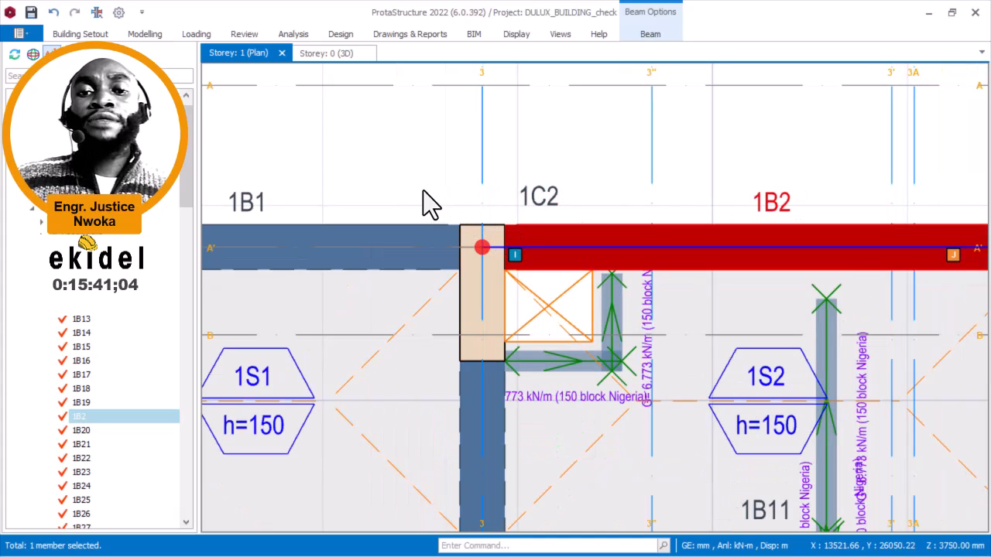
mouse_move(431, 190)
left_mouse_down()
mouse_move(492, 229)
mouse_move(555, 305)
mouse_move(535, 270)
mouse_move(442, 199)
left_mouse_up()
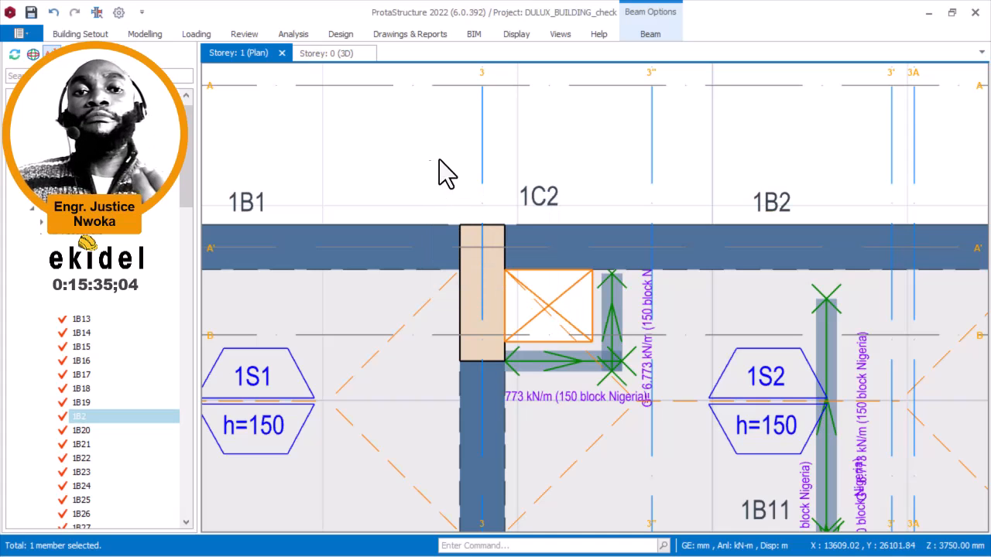
key("Escape")
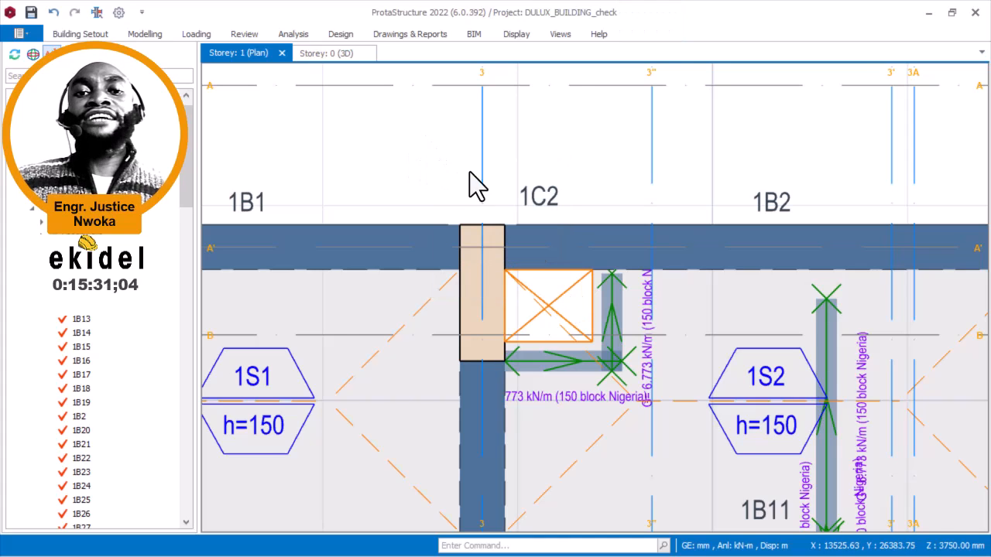
Examine the supports of beam 1B1 at columns 1C1 and 1C2 and its continuation into beam 1B2.
scroll(467, 185, "down", 2)
scroll(507, 186, "down", 2)
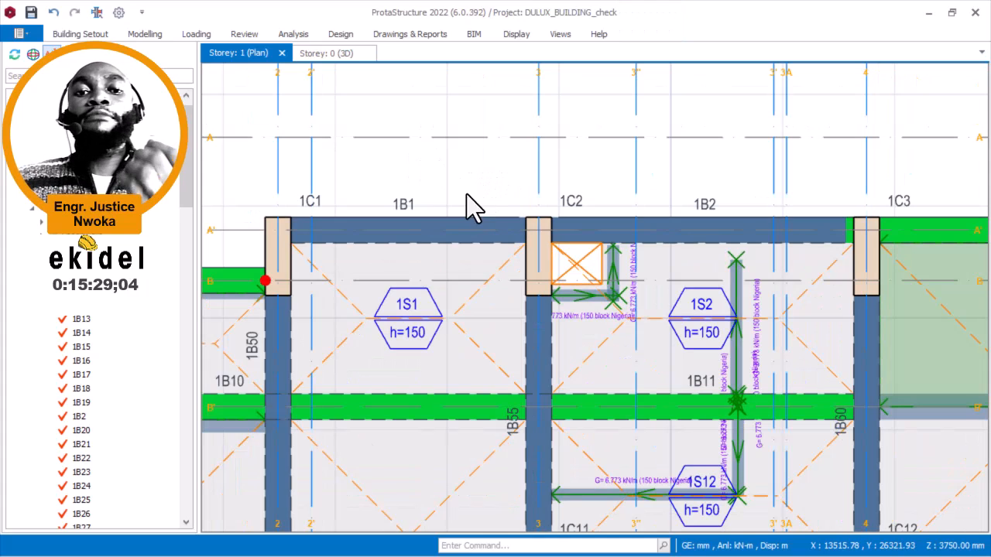
scroll(309, 287, "up", 2)
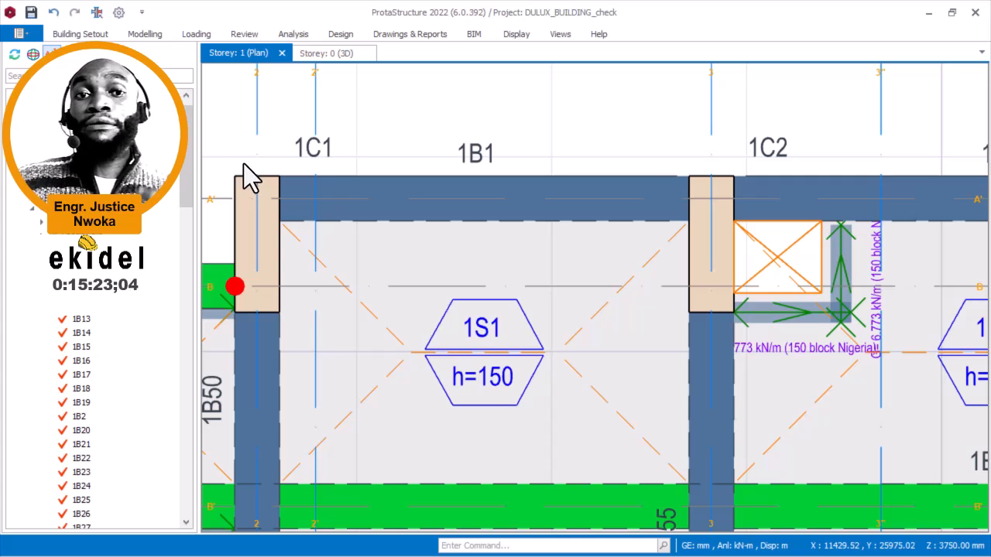
mouse_move(252, 199)
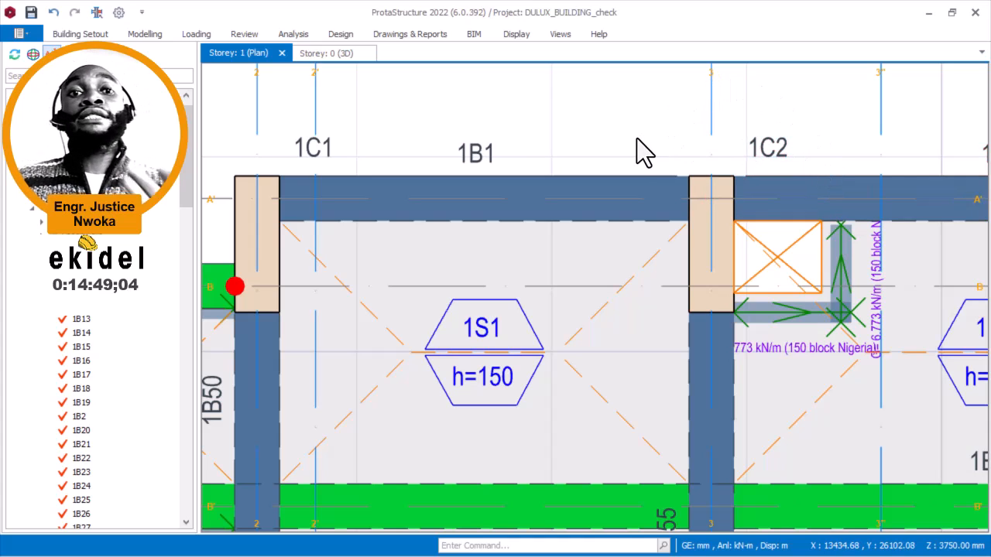
scroll(580, 195, "down", 2)
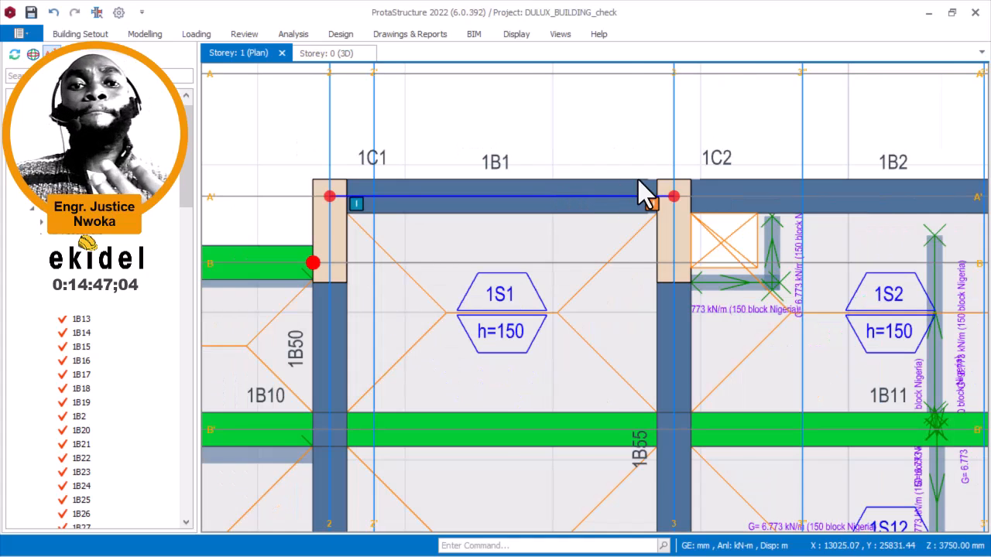
middle_click_drag(681, 160, 635, 200)
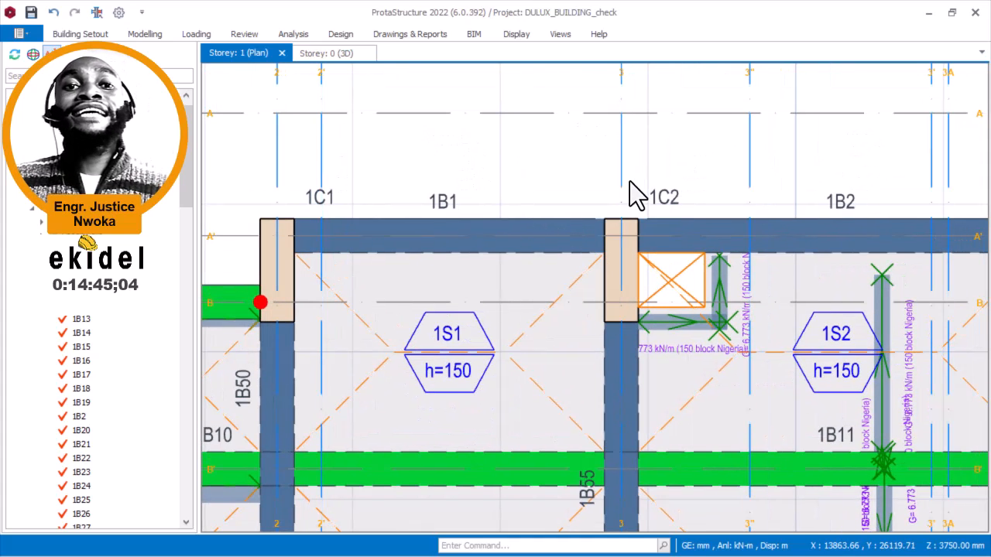
scroll(626, 223, "up", 1)
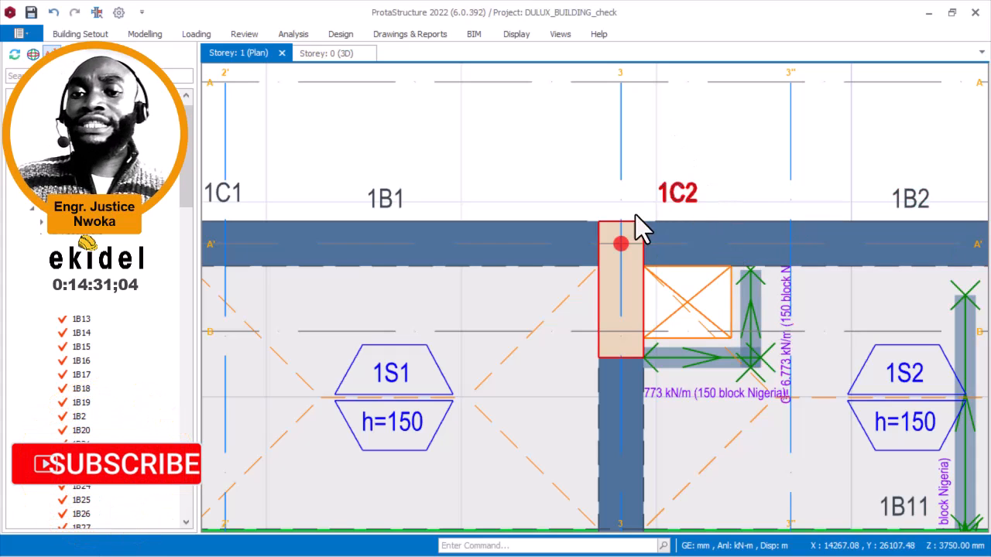
Inspect beam 1B2's information and examine how beams 1B1 and 1B2 meet over column 1C2.
mouse_move(668, 226)
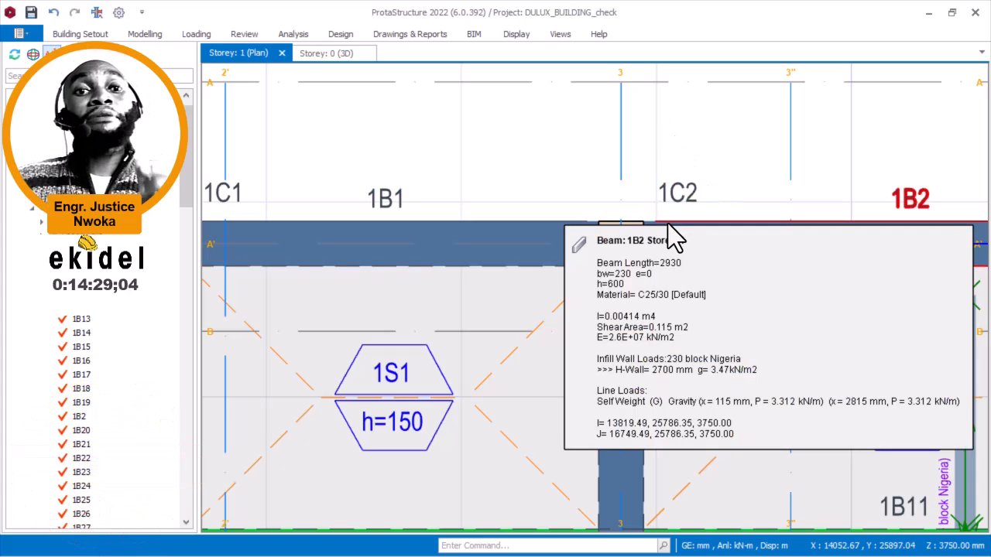
scroll(629, 228, "down", 3)
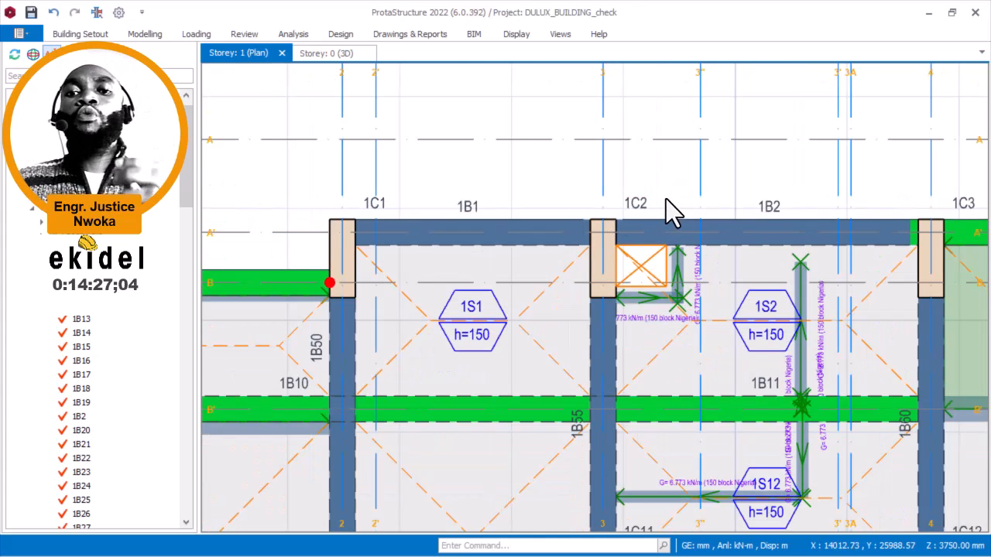
middle_click_drag(670, 210, 615, 222)
scroll(531, 225, "up", 1)
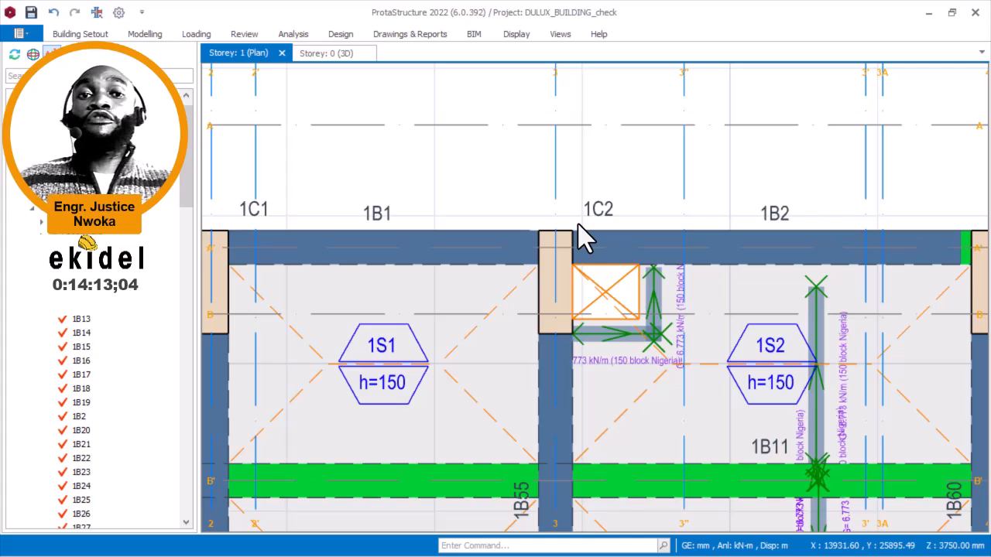
scroll(644, 238, "down", 3)
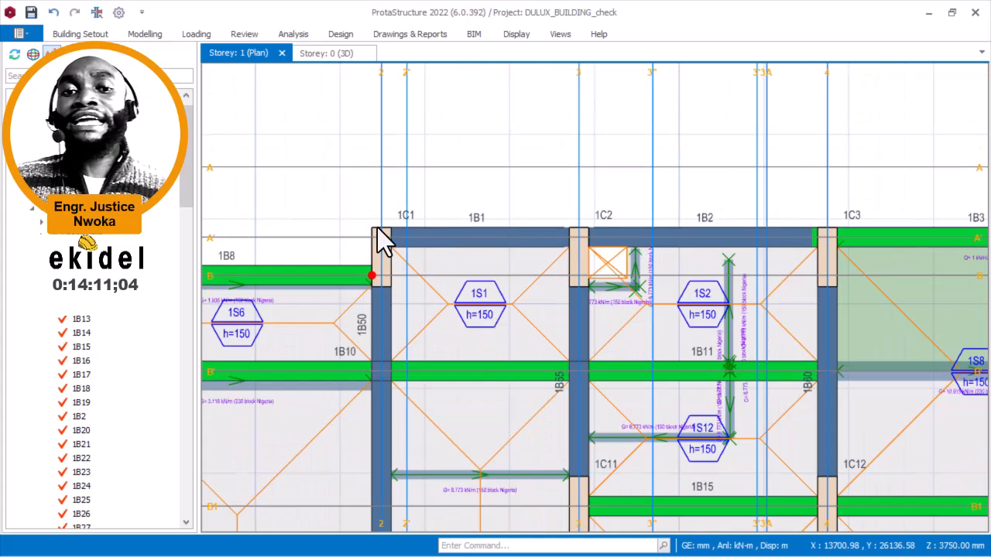
Select columns 1C1 and 1C2 and inspect their information as the supports of beam 1B1.
scroll(404, 234, "up", 3)
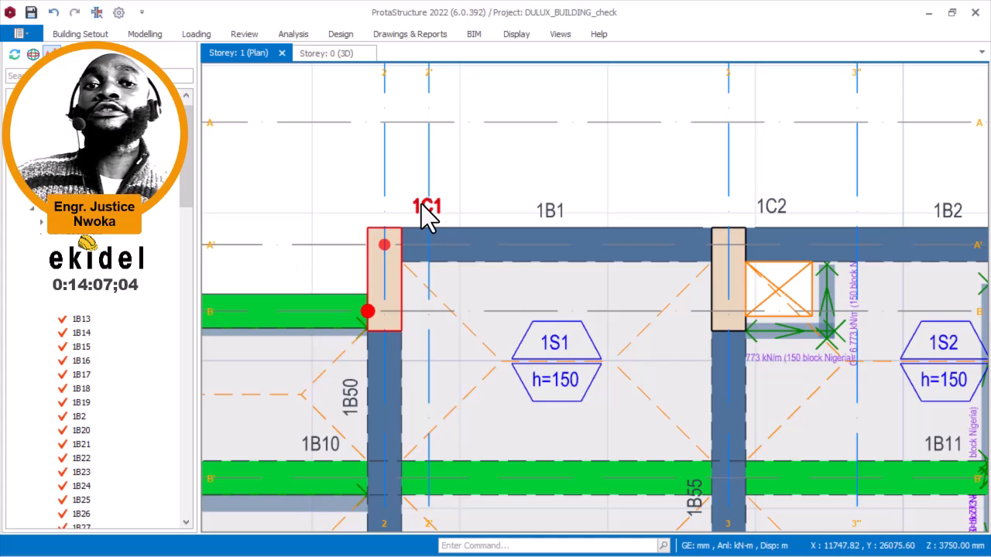
mouse_move(433, 221)
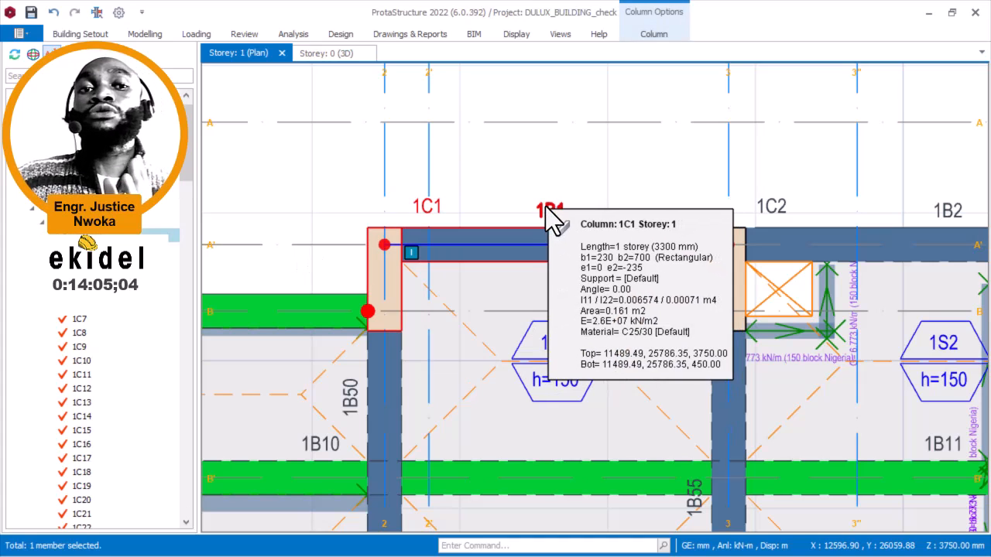
scroll(429, 211, "down", 3)
scroll(645, 224, "up", 2)
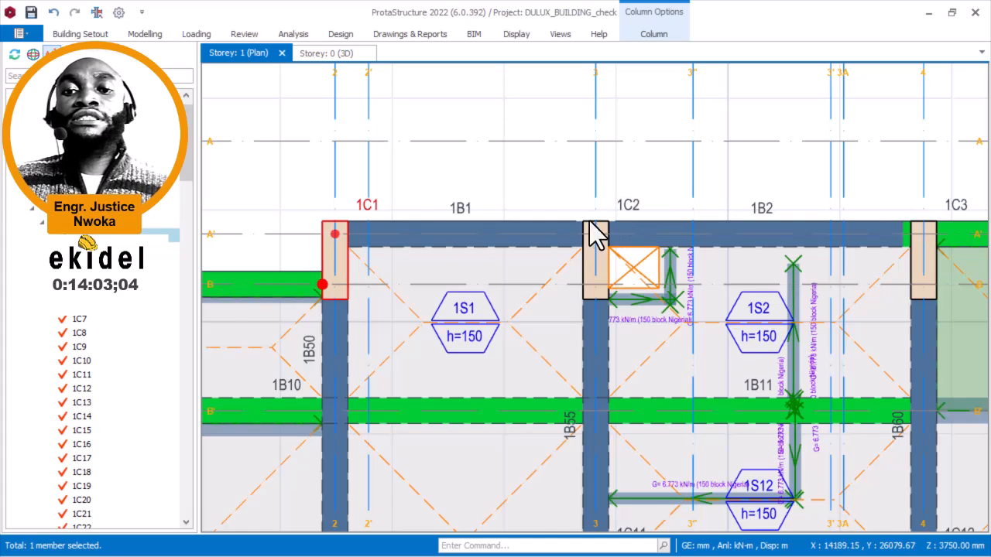
scroll(557, 232, "up", 1)
left_click(596, 236)
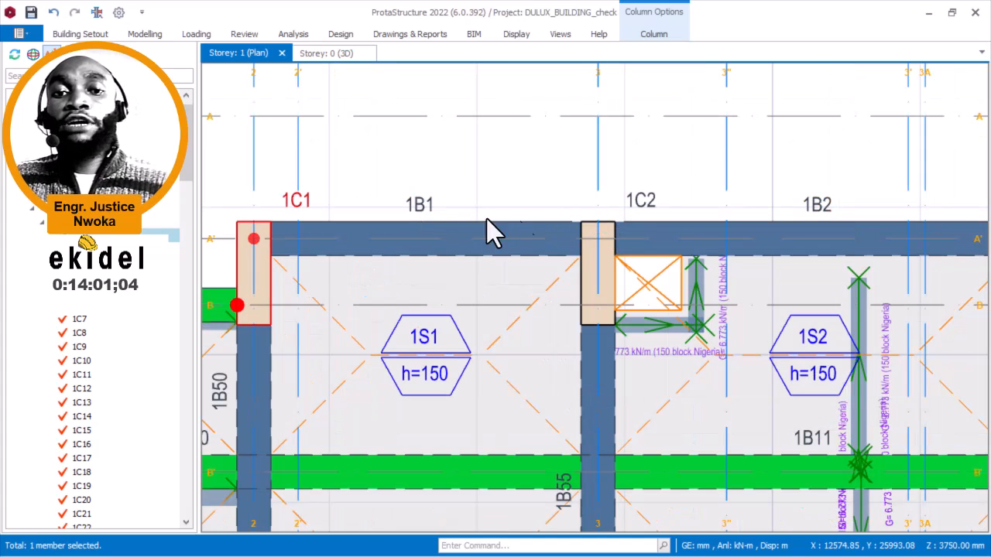
mouse_move(641, 210)
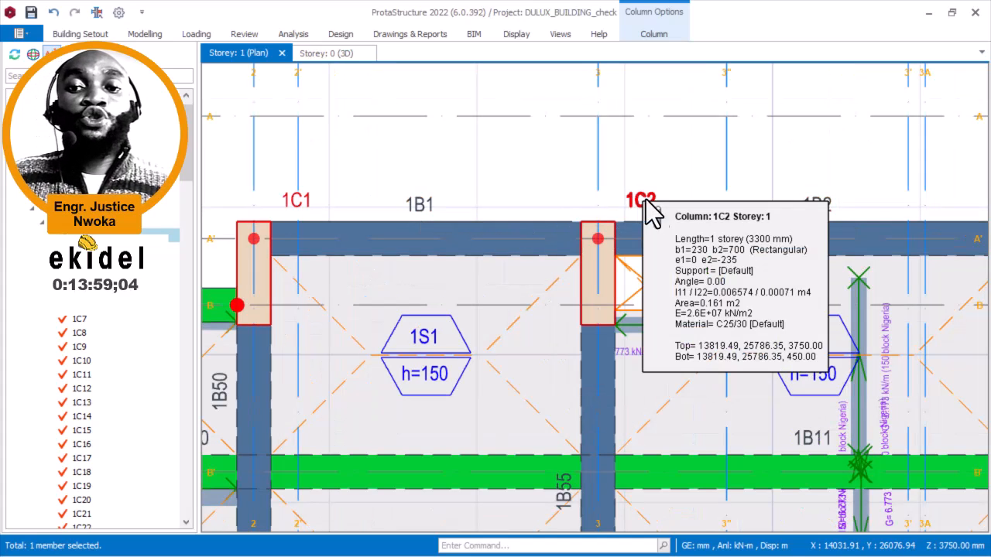
Examine beam 1B2 between columns 1C2 and 1C3, checking its I and J ends, and clear the column selection.
scroll(667, 210, "up", 1)
middle_click_drag(674, 199, 491, 208)
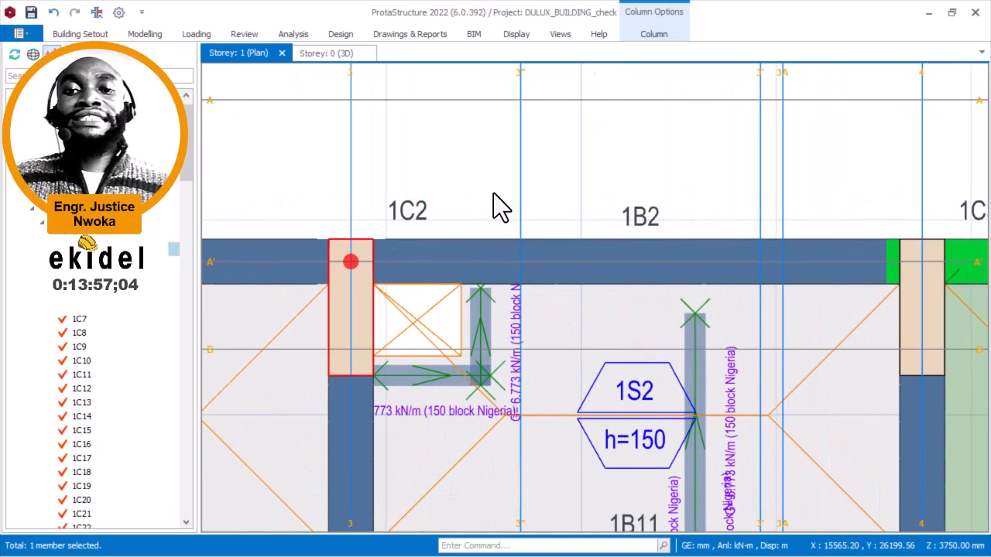
scroll(635, 206, "down", 1)
left_click(641, 219)
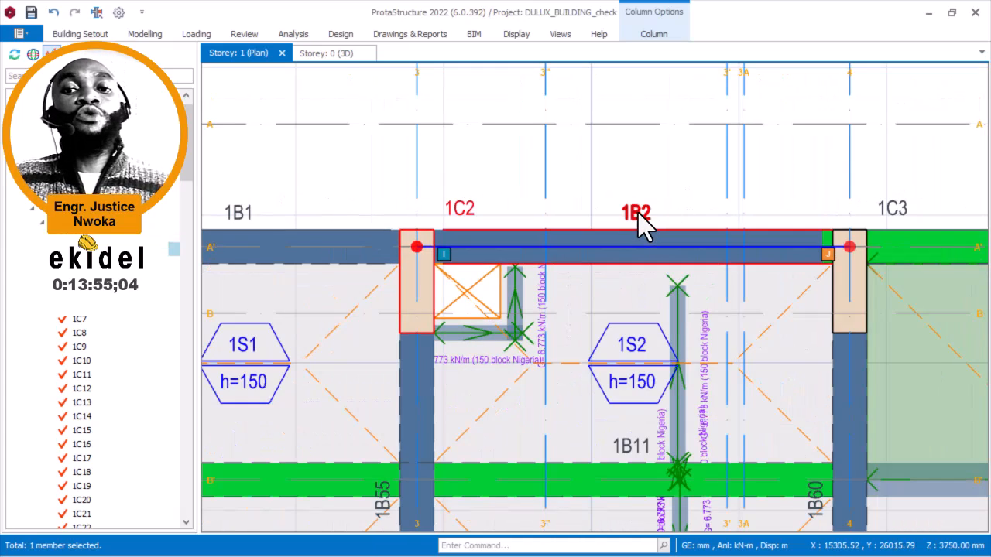
scroll(638, 213, "up", 1)
scroll(614, 211, "down", 1)
left_click_drag(346, 175, 404, 209)
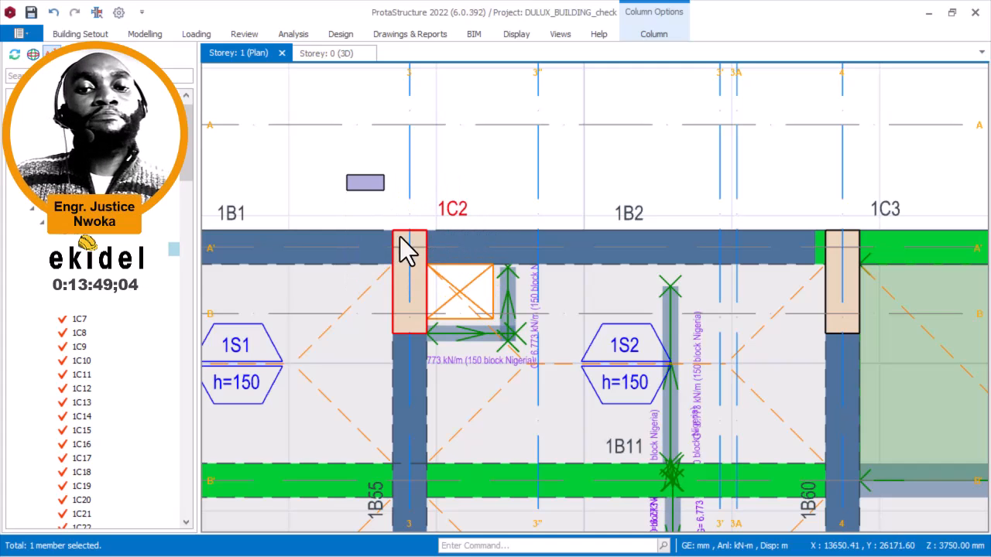
key("Escape")
Inspect the J end of beam 1B2 where it meets column 1C3.
middle_click_drag(735, 211, 475, 199)
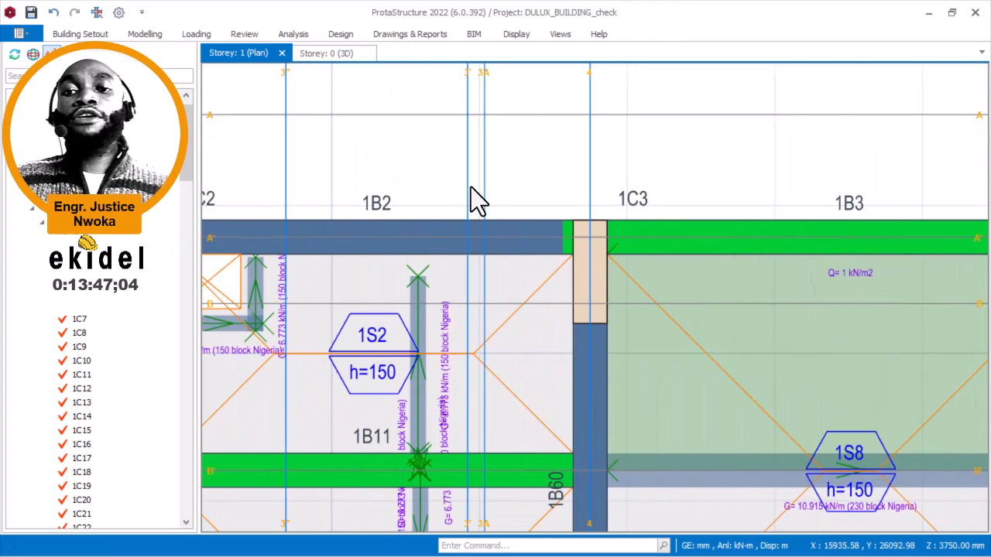
scroll(593, 221, "up", 2)
left_click(295, 204)
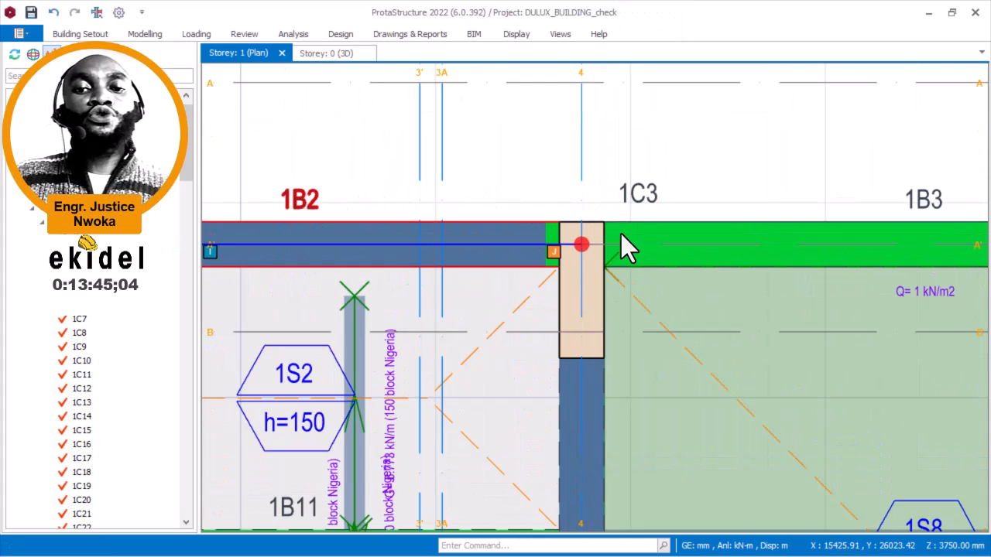
left_click(639, 195)
scroll(650, 197, "down", 2)
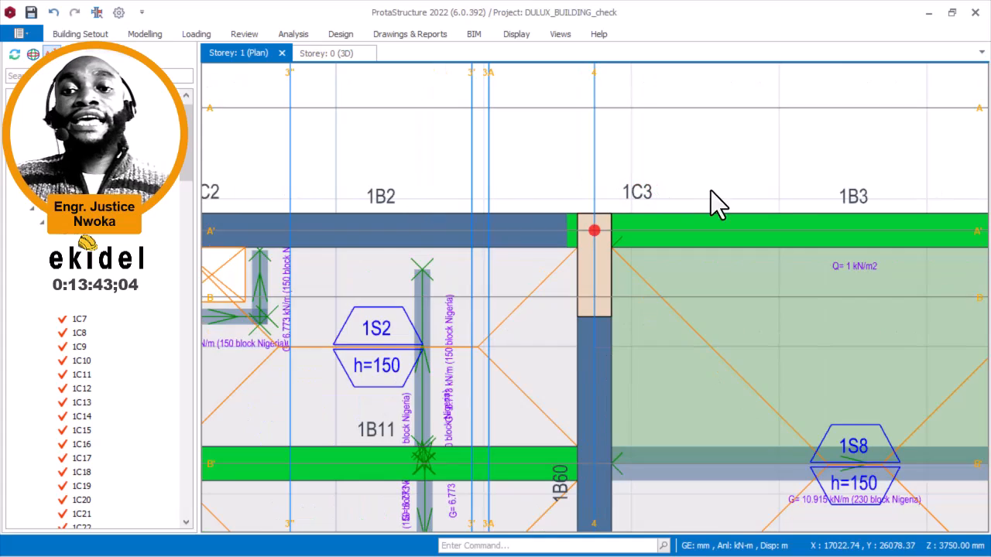
Inspect both ends of beam 1B3 and its continuation from beam 1B2 across column 1C3.
middle_click_drag(705, 204, 564, 212)
scroll(588, 213, "up", 2)
left_click(689, 212)
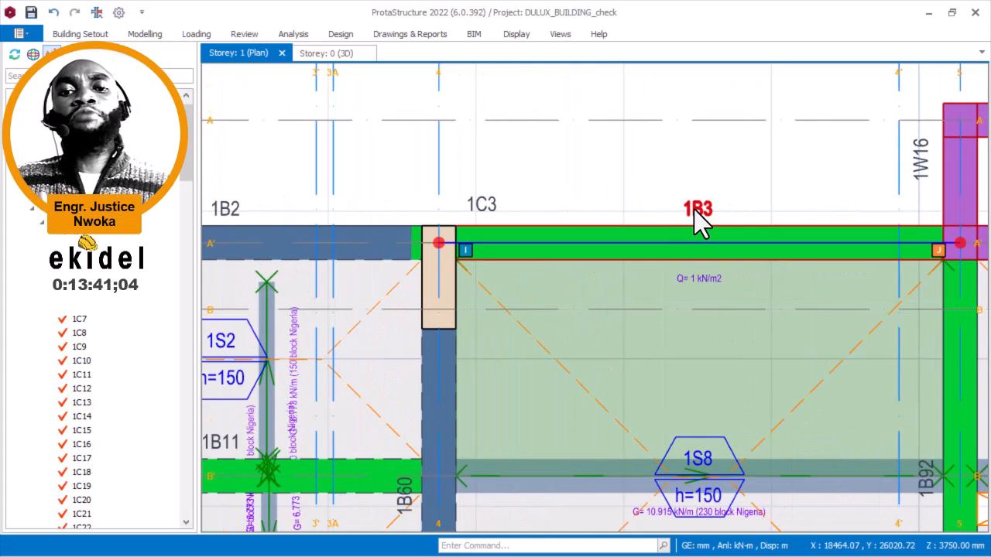
middle_click_drag(485, 232, 560, 232)
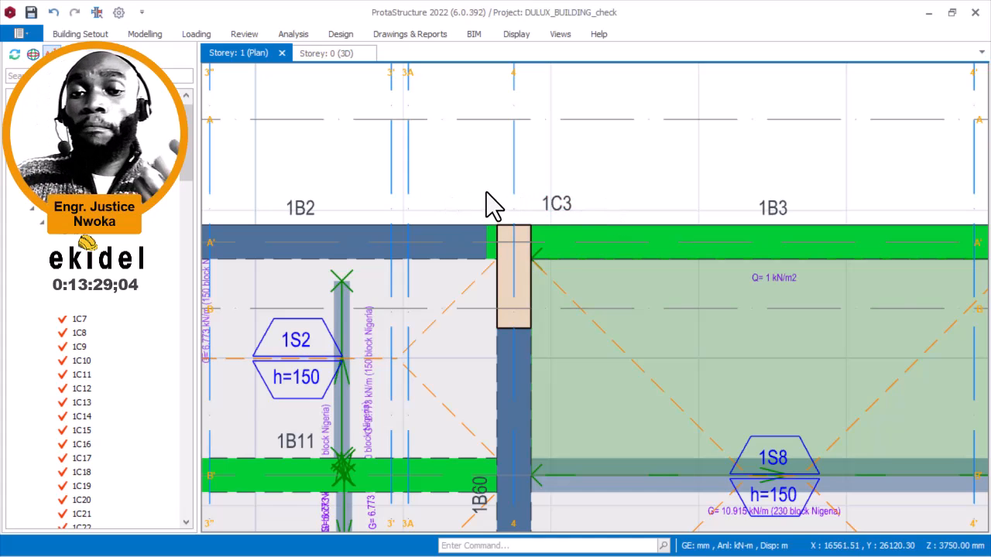
mouse_move(434, 146)
left_mouse_down()
mouse_move(578, 239)
mouse_move(596, 313)
mouse_move(486, 183)
left_mouse_up()
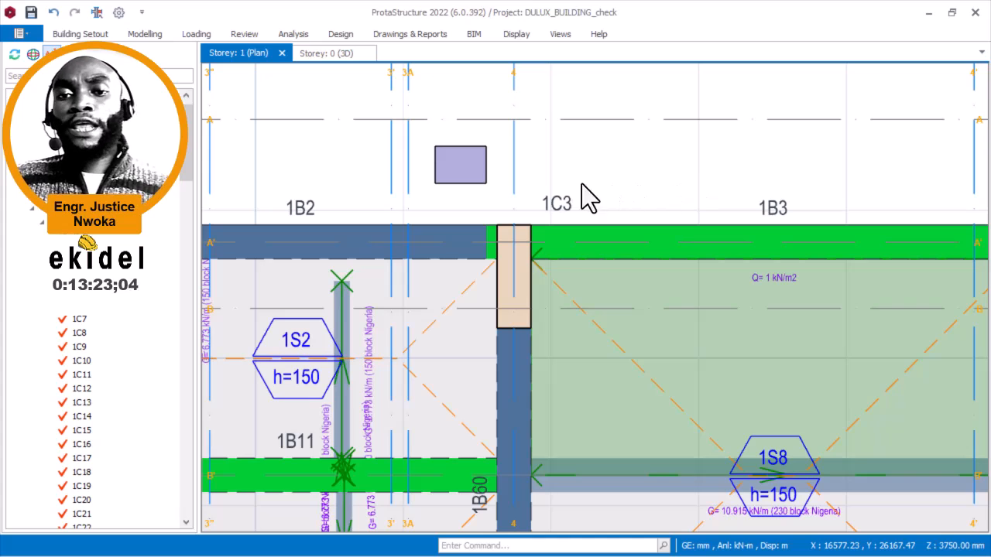
Examine the J end of beam 1B3 at walls 1W16 and 1W5, including wall 1W5's information.
middle_click_drag(714, 177, 485, 171)
scroll(482, 171, "down", 2)
scroll(685, 202, "up", 1)
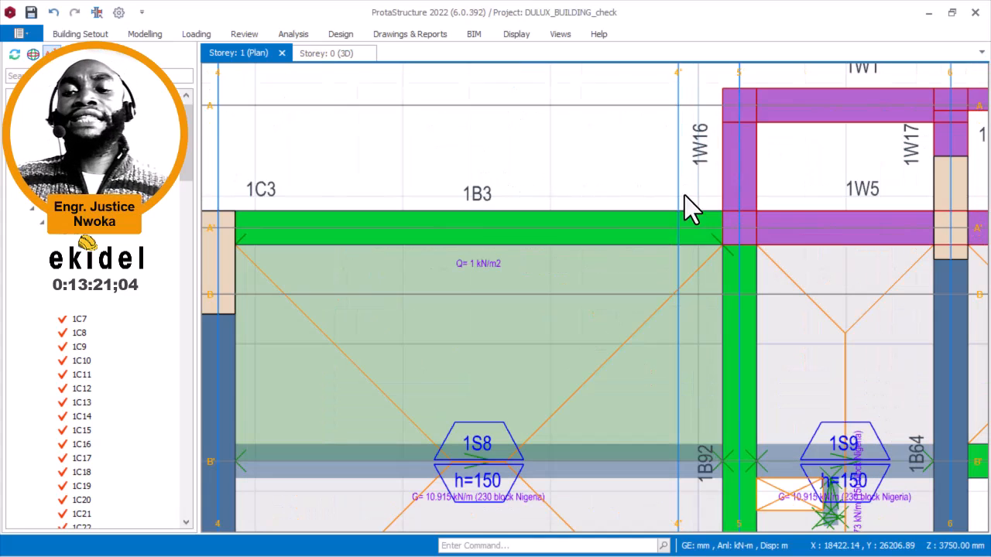
middle_click_drag(774, 217, 603, 226)
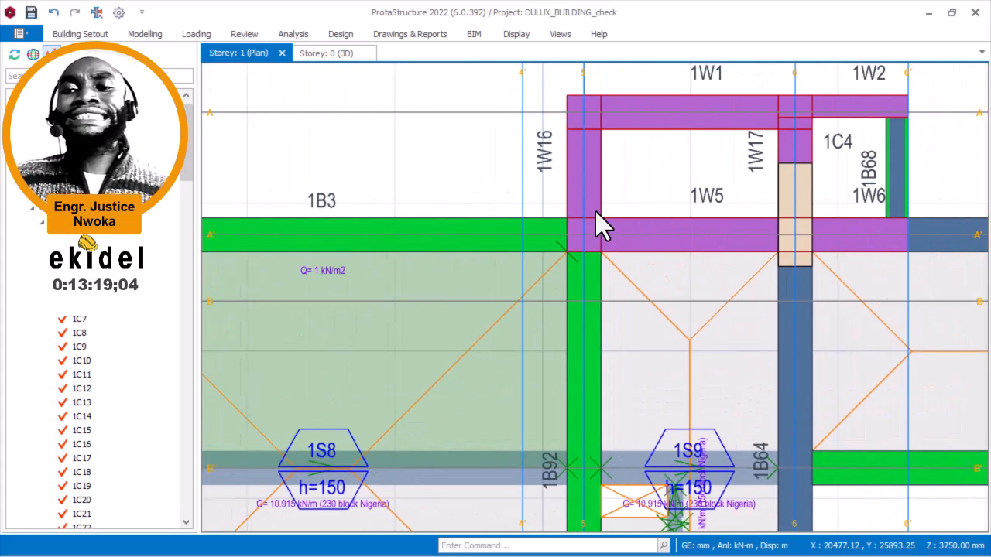
mouse_move(692, 226)
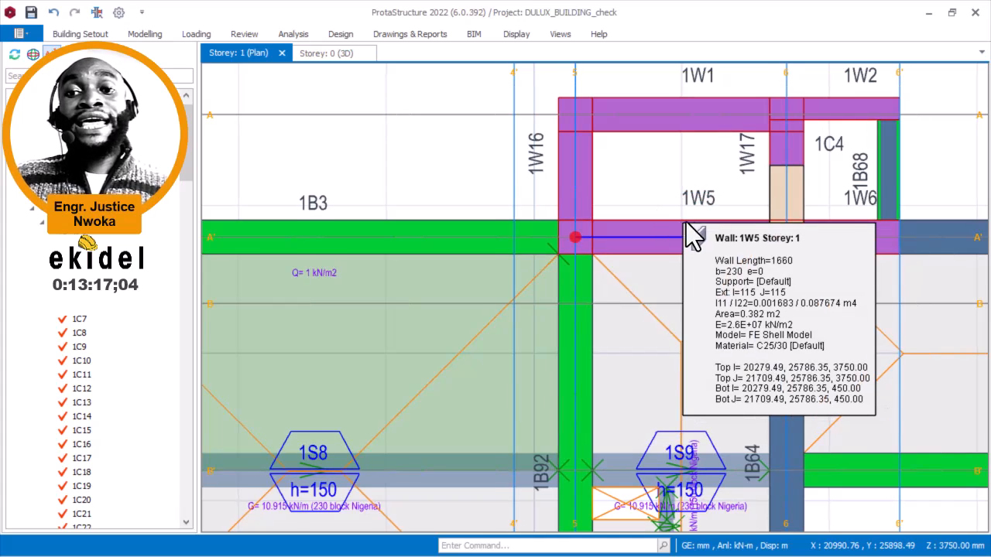
middle_click_drag(682, 221, 700, 223)
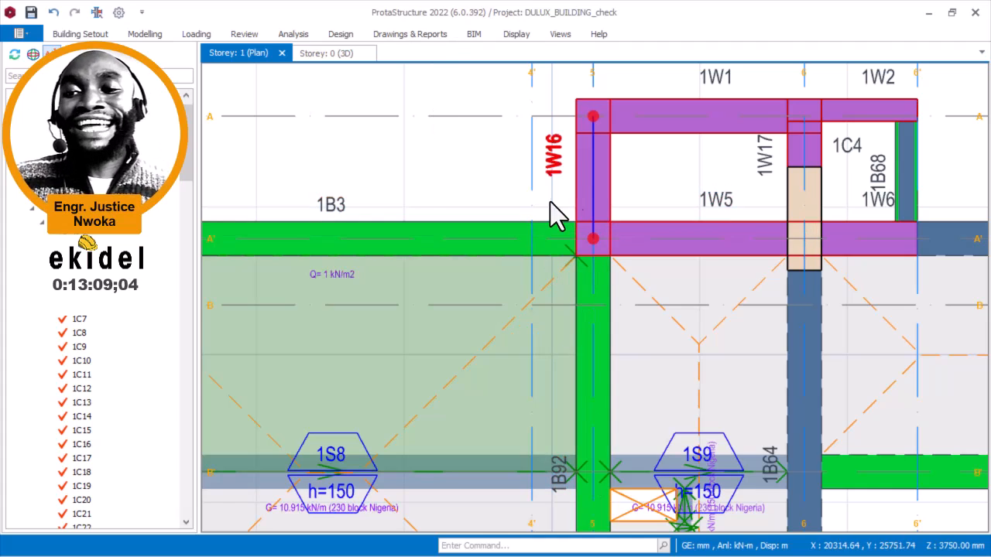
mouse_move(588, 225)
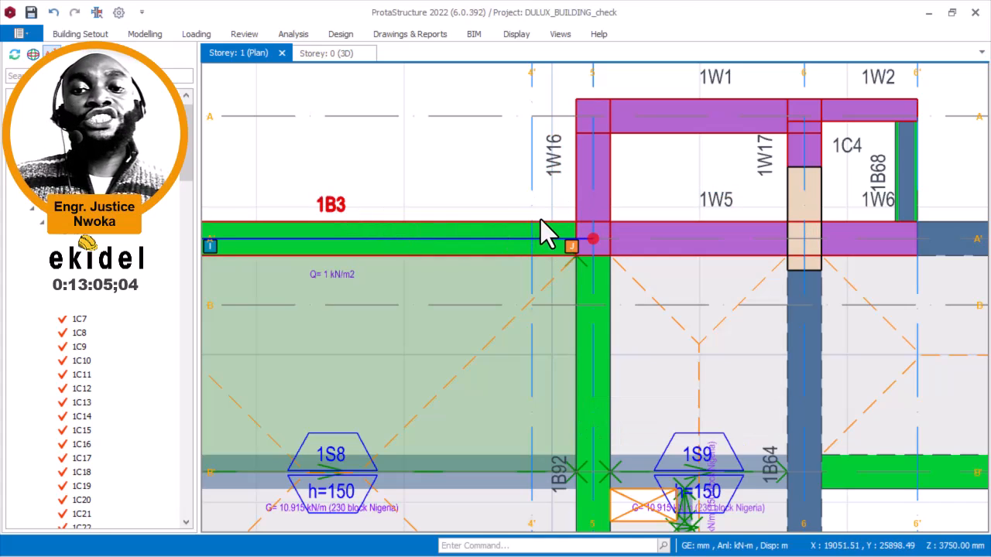
Select beam 1B3, compare its position with beams 1B1 and 1B2 along axis A', and clear the selection.
left_click(565, 232)
scroll(774, 234, "down", 3)
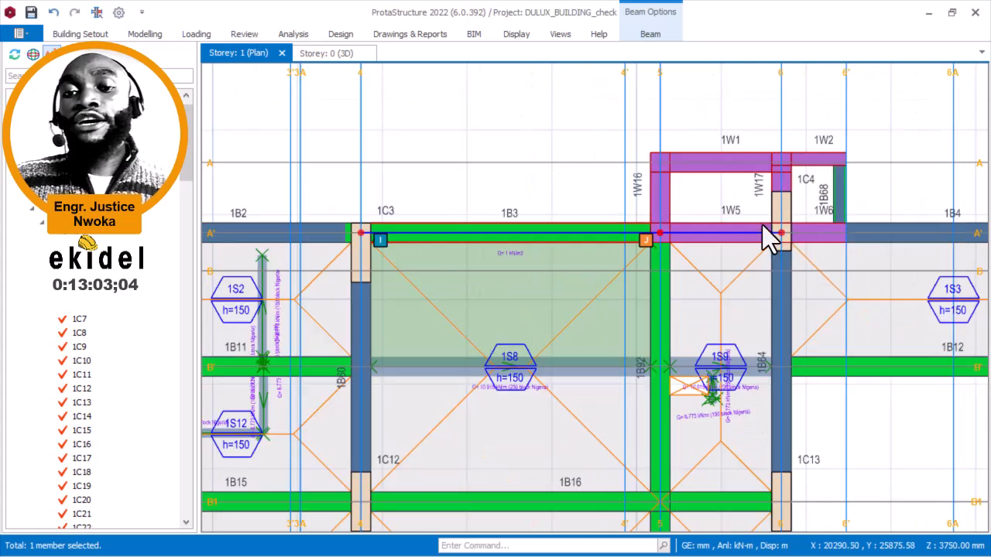
scroll(775, 229, "down", 1)
middle_click_drag(588, 201, 780, 202)
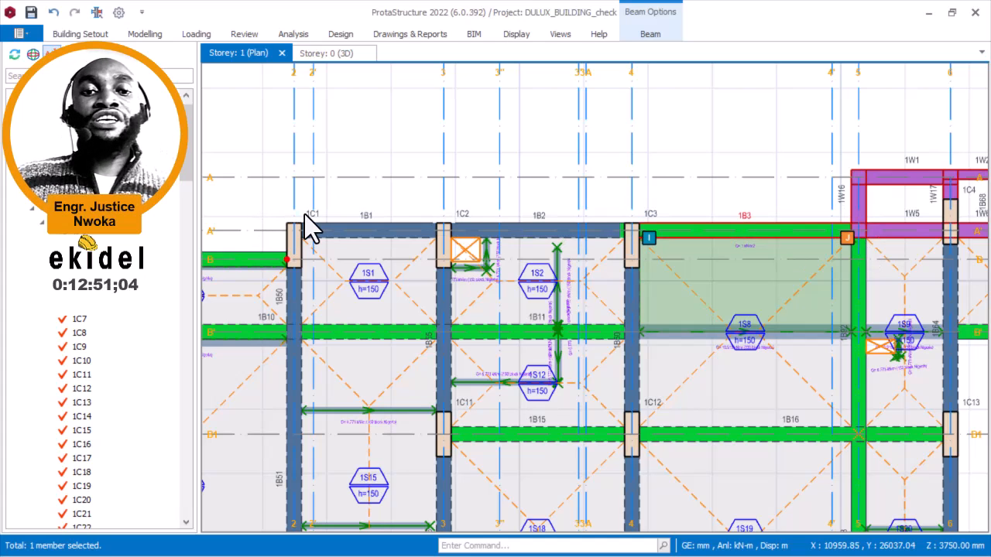
key("Escape")
Examine the continuous run of beams 1B1 to 1B3 from column 1C1 to wall 1W5.
scroll(305, 214, "up", 1)
scroll(293, 214, "down", 2)
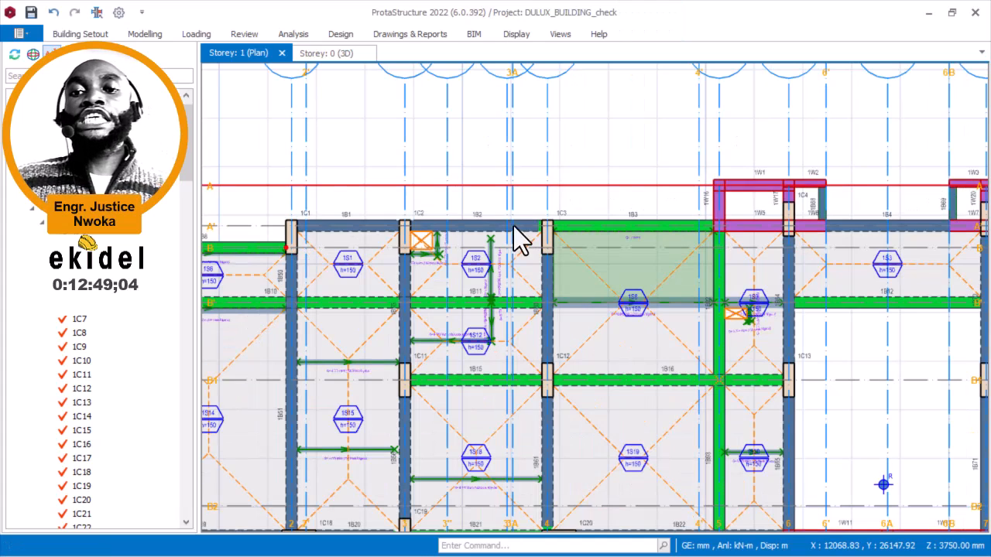
scroll(715, 226, "up", 2)
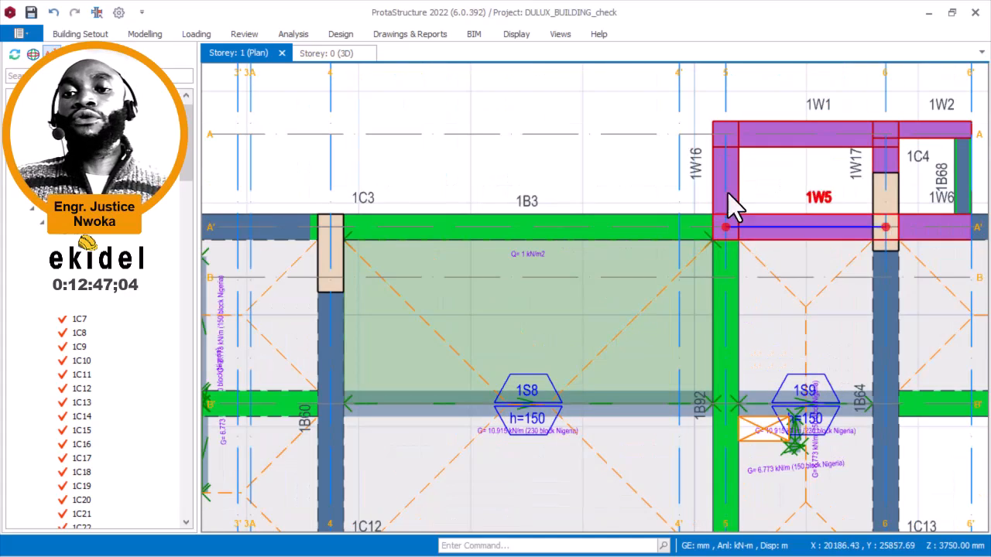
scroll(720, 182, "up", 2)
scroll(774, 194, "down", 3)
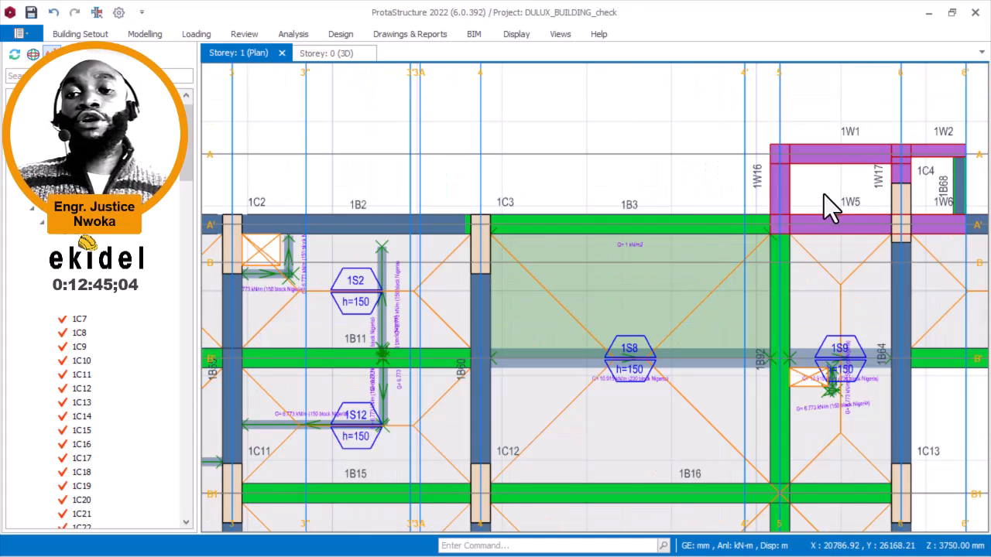
middle_click_drag(660, 206, 708, 212)
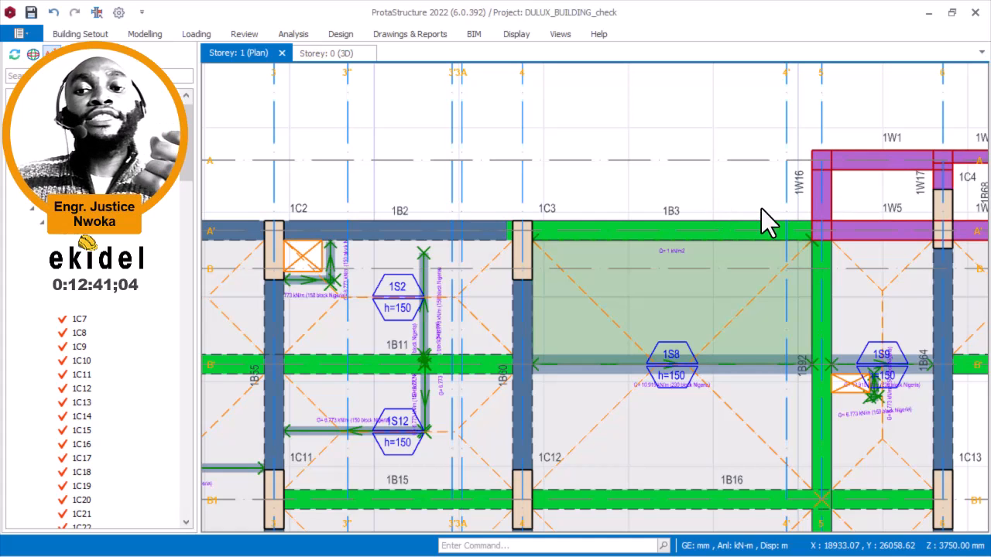
Select beam 1B3 to inspect its information, and compare it with beams 1B1, 1B2 and 1B8.
middle_click_drag(757, 226, 682, 232)
scroll(681, 234, "up", 1)
left_click(674, 228)
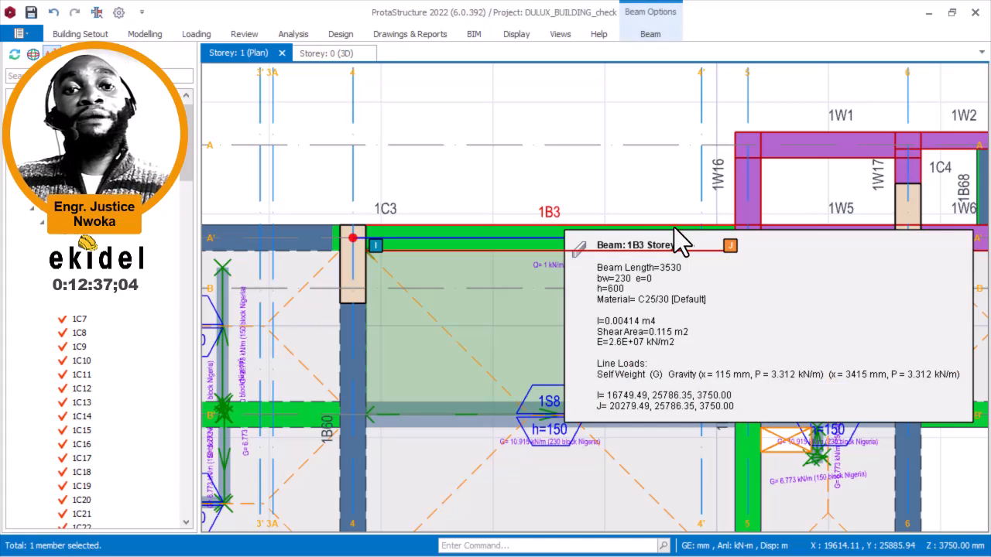
scroll(703, 204, "down", 3)
middle_click_drag(291, 214, 501, 207)
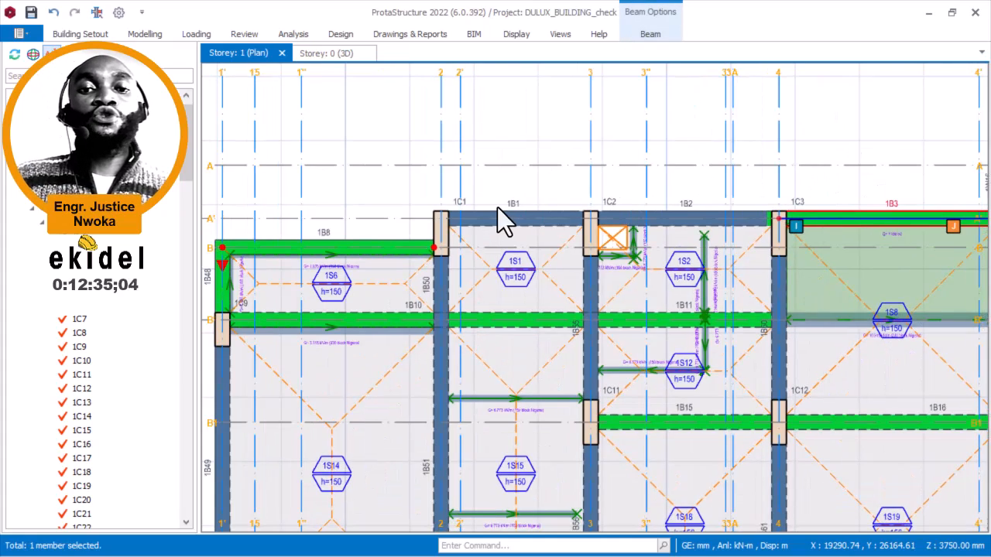
Release the left end (i) of beam 1B1 at column 1C1 with a hinge, and clear the selection.
scroll(487, 208, "up", 2)
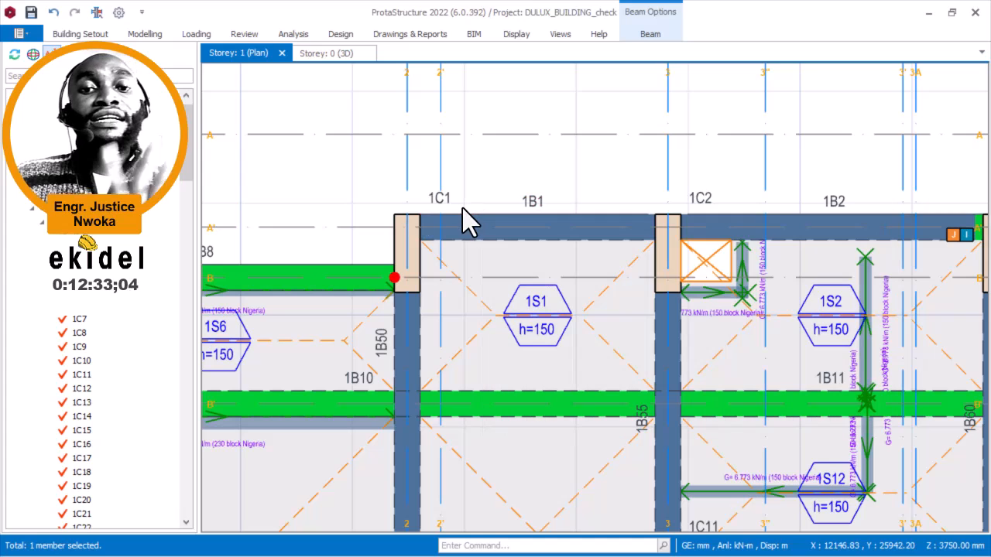
left_click(498, 209)
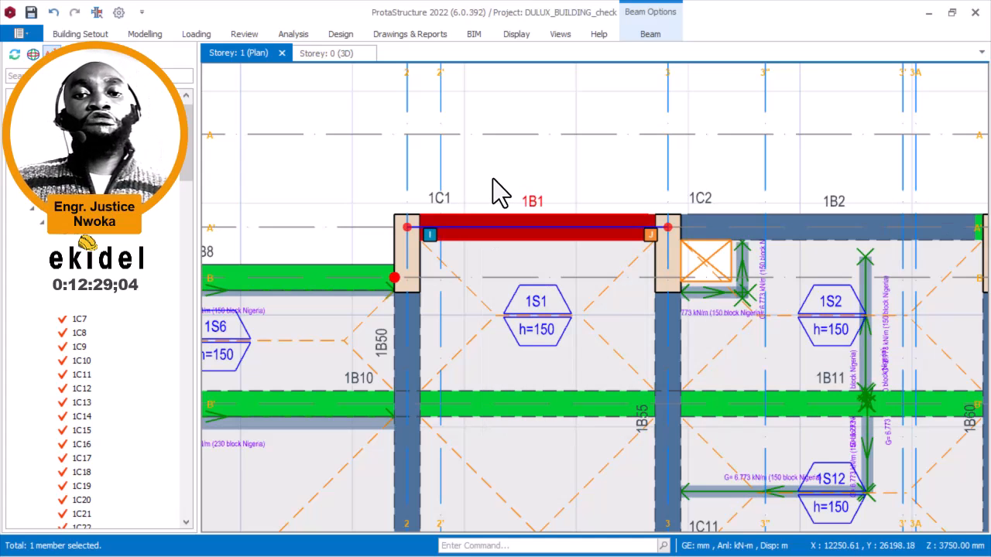
right_click(492, 181)
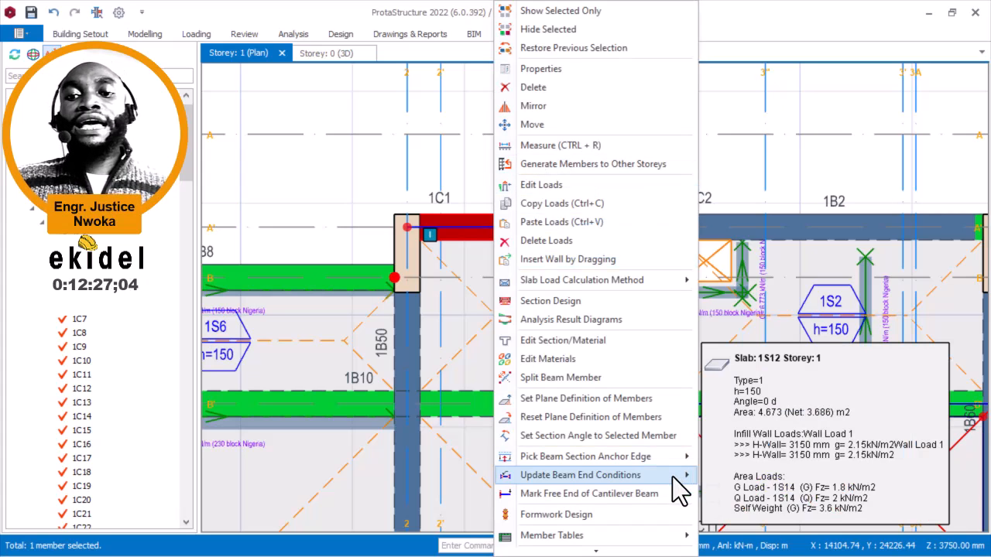
mouse_move(672, 476)
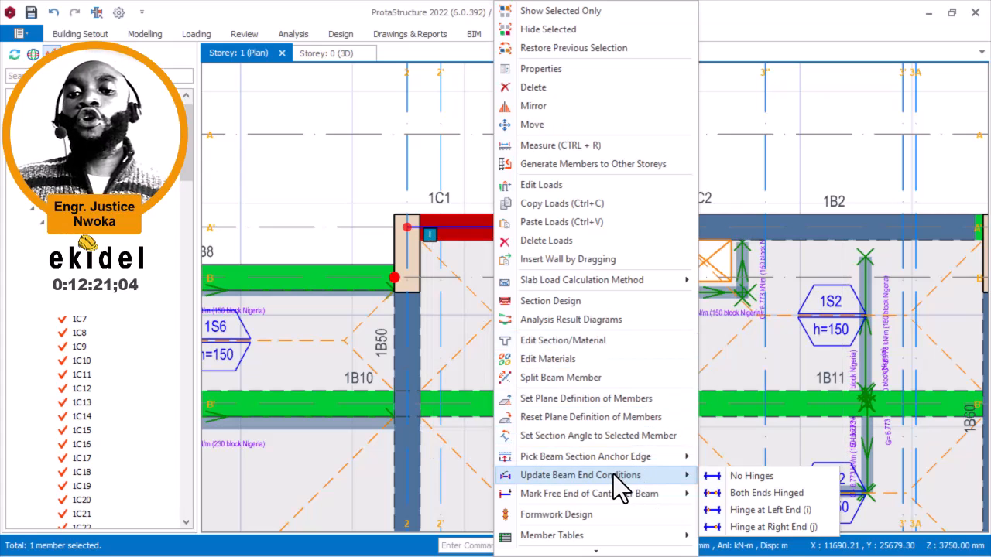
left_click(748, 512)
left_click(515, 279)
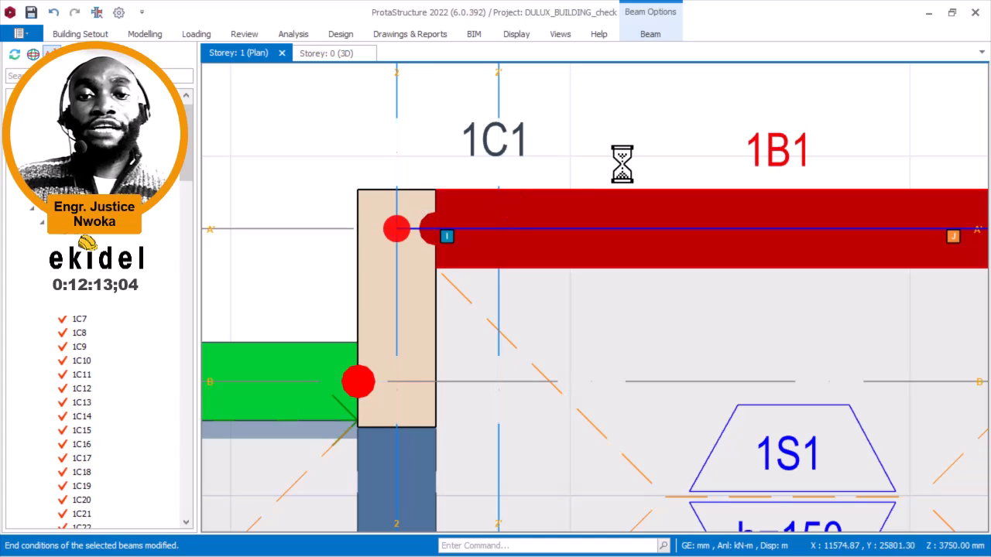
key("Escape")
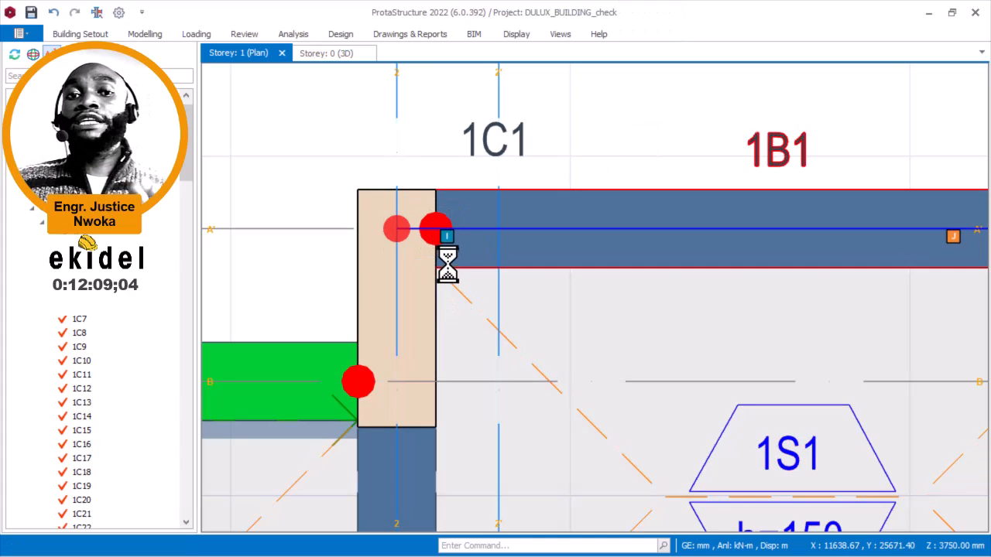
scroll(445, 310, "down", 3)
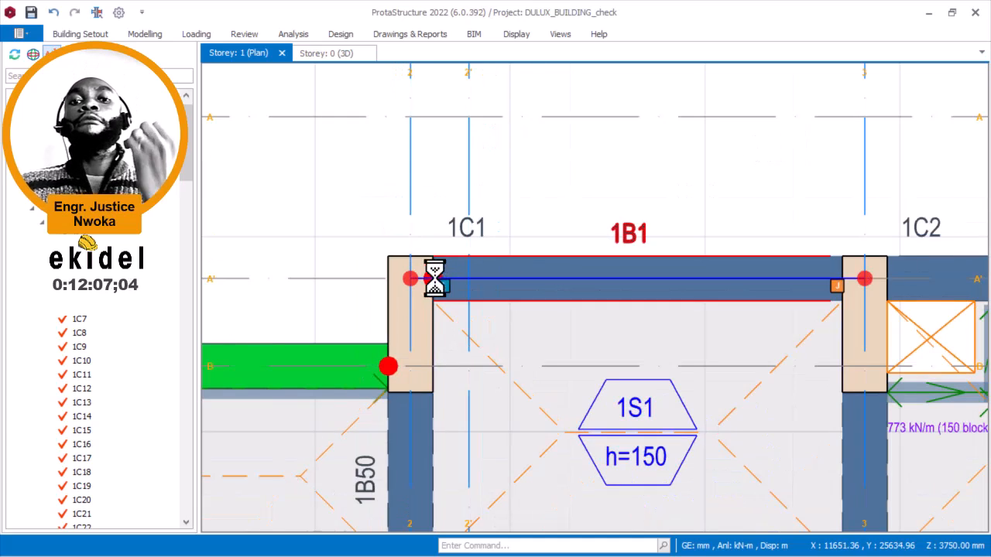
scroll(437, 281, "up", 2)
scroll(387, 274, "down", 2)
scroll(588, 270, "down", 2)
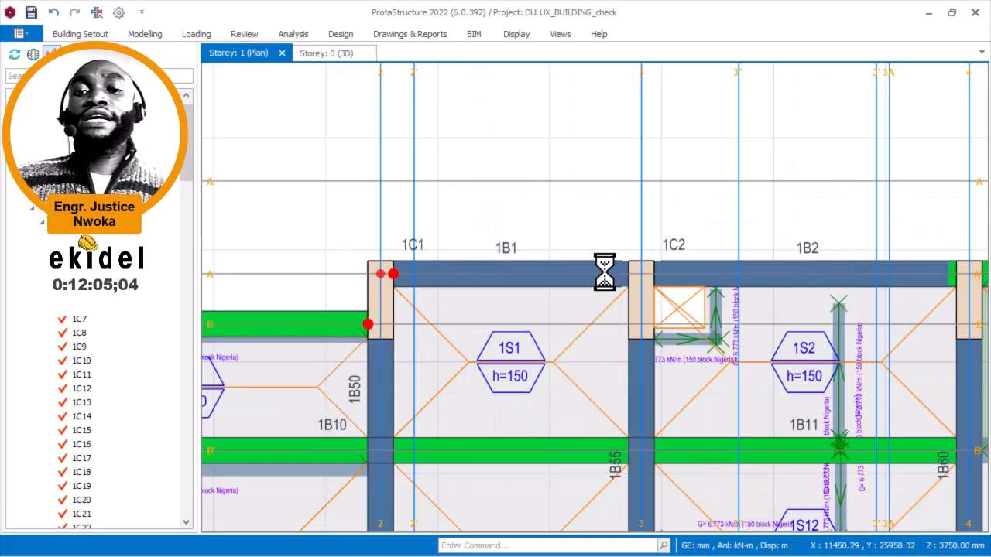
Apply a hinge to the left end (i) of beam 1B2 at column 1C2.
scroll(642, 270, "up", 4)
left_click(572, 256)
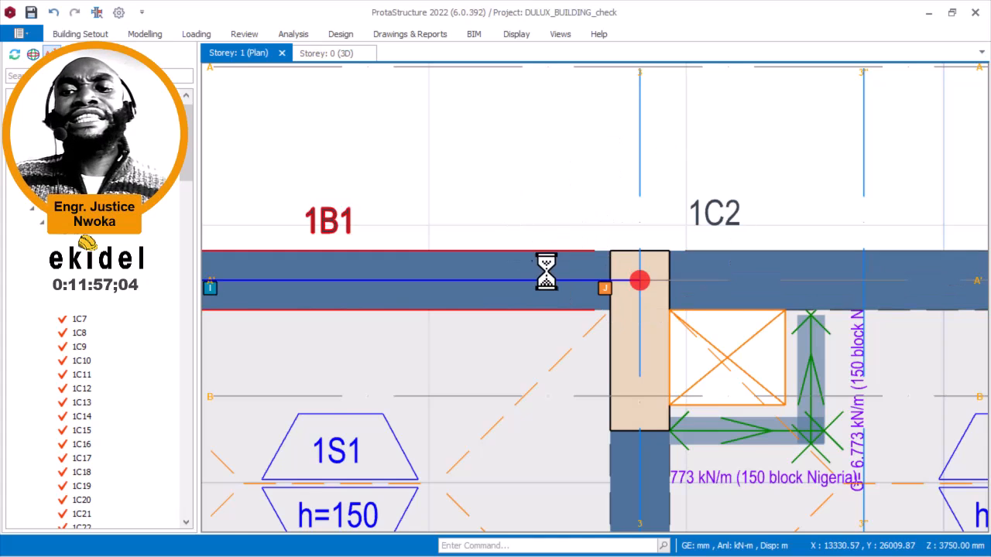
scroll(547, 270, "down", 2)
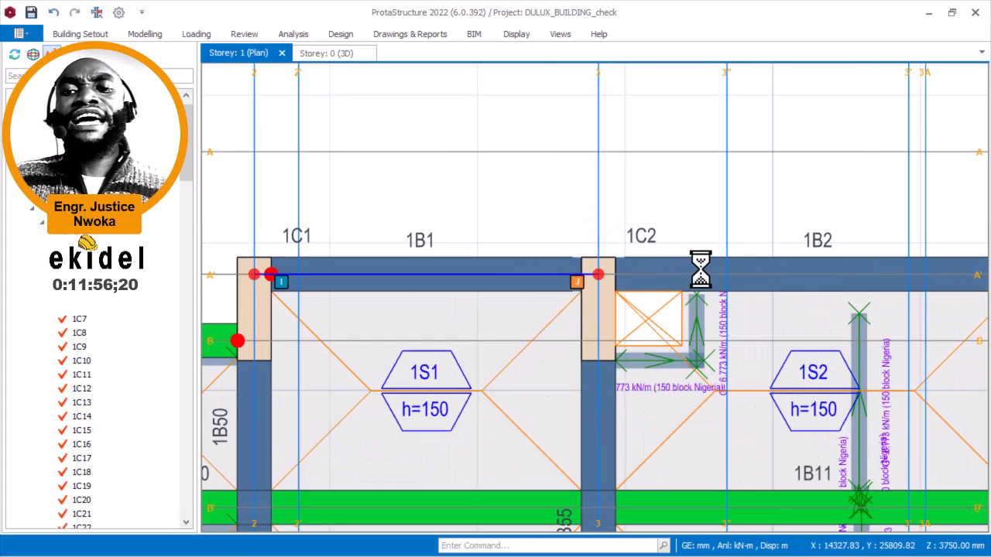
right_click(687, 176)
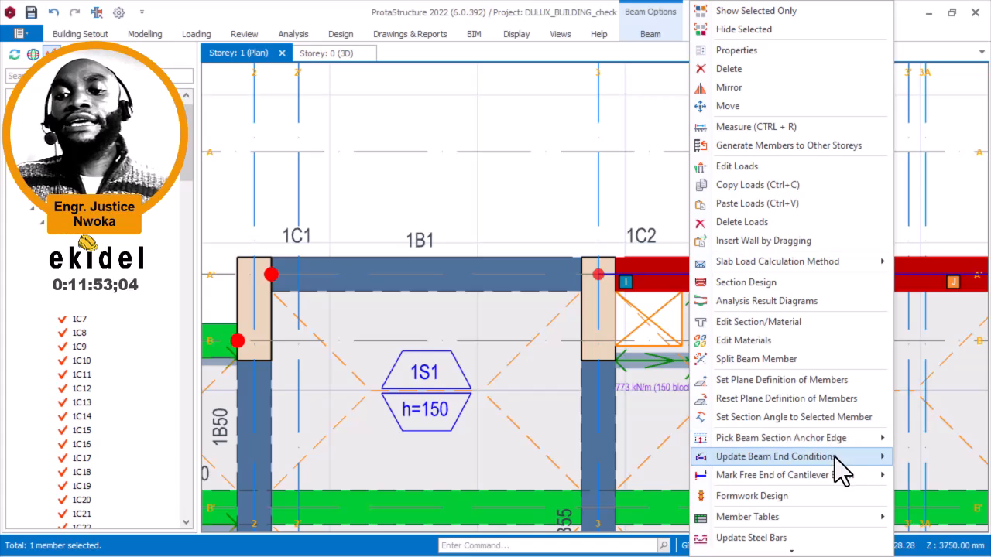
mouse_move(834, 457)
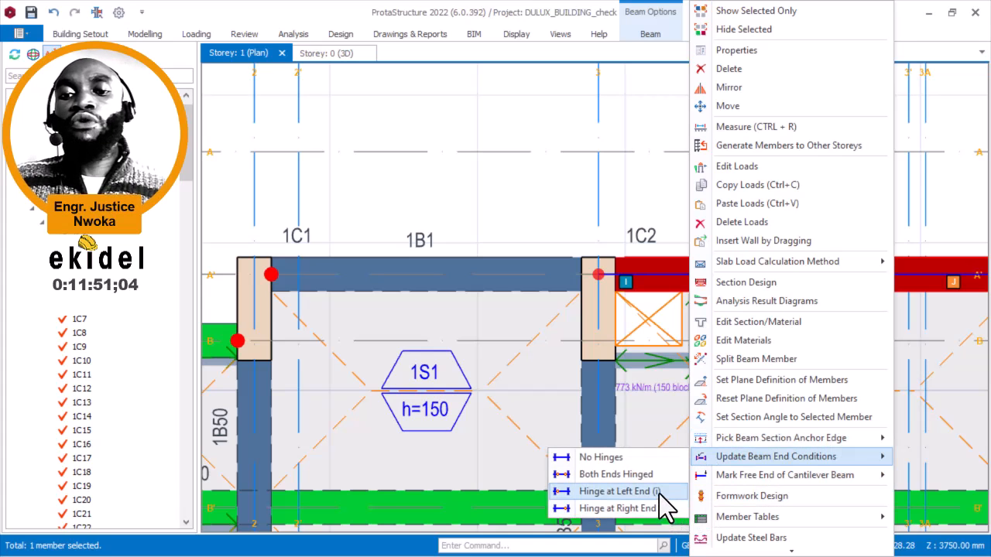
left_click(619, 491)
left_click(534, 279)
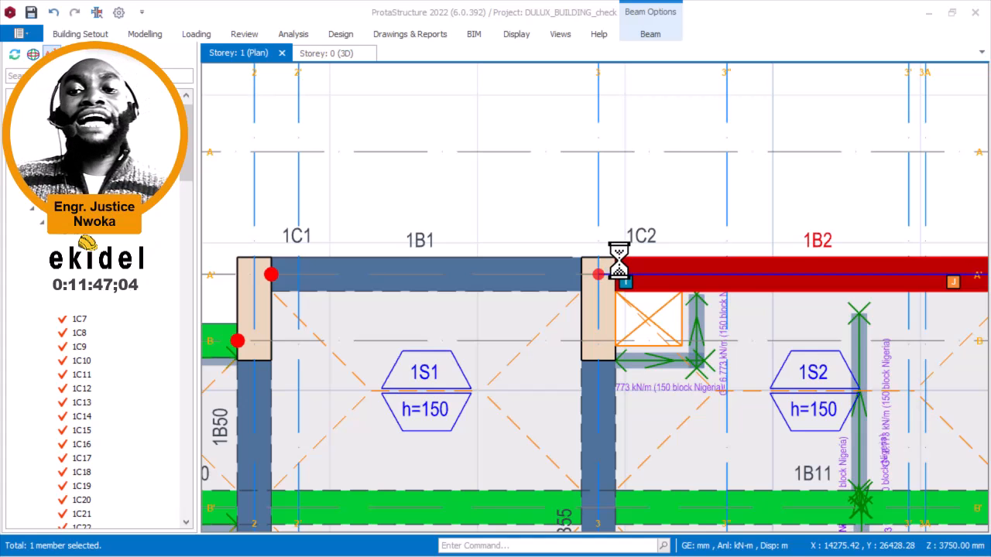
scroll(614, 262, "up", 4)
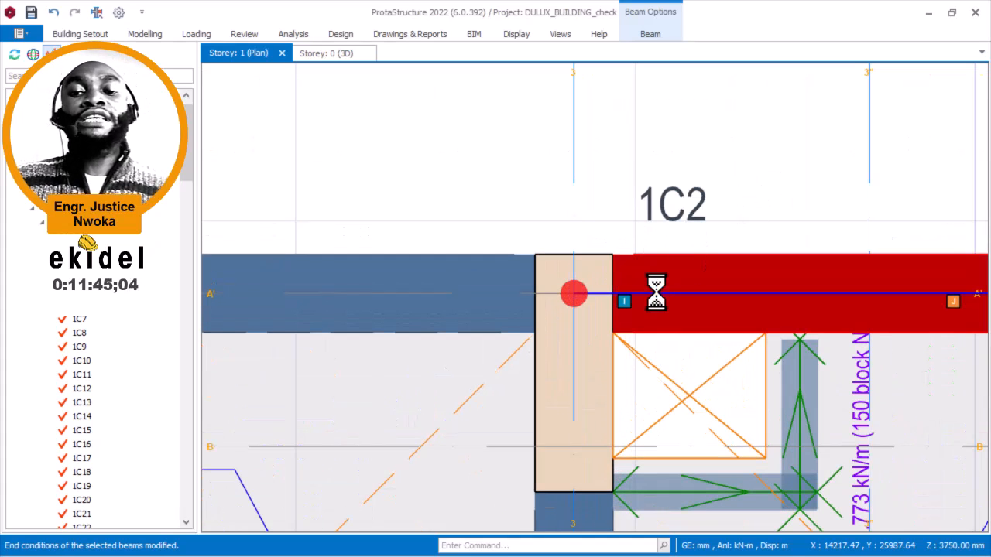
scroll(633, 296, "up", 2)
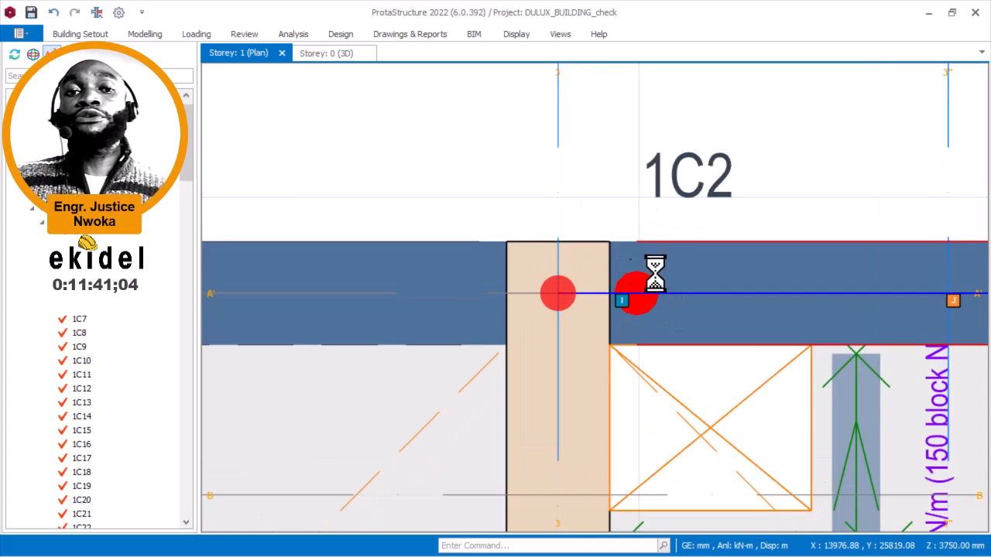
Examine the hinge at beam 1B2's left end beside column 1C2, including the beam's information.
scroll(634, 289, "down", 3)
scroll(552, 304, "down", 2)
scroll(518, 345, "down", 1)
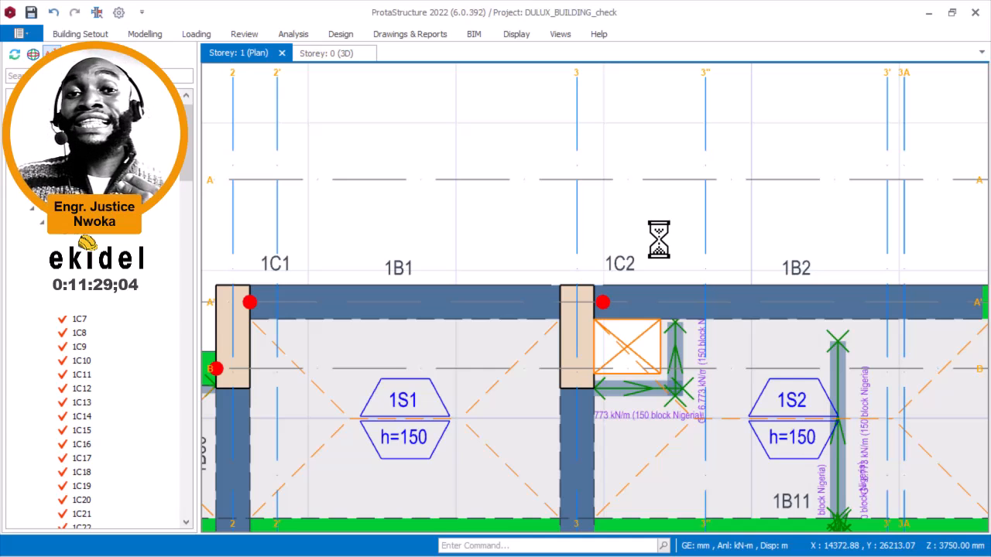
left_click(627, 291)
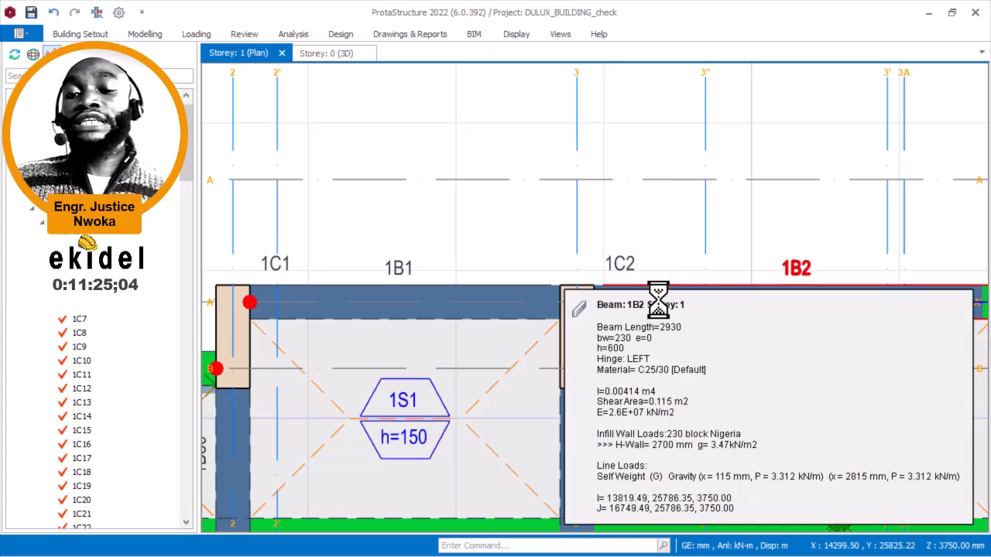
key("Escape")
scroll(583, 303, "up", 2)
left_click(618, 286)
mouse_move(618, 290)
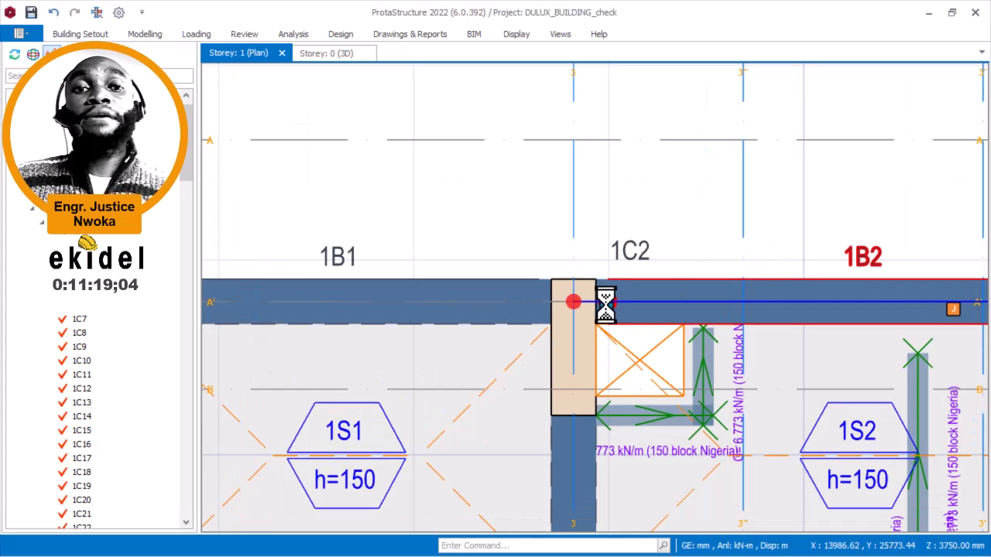
left_click(607, 302)
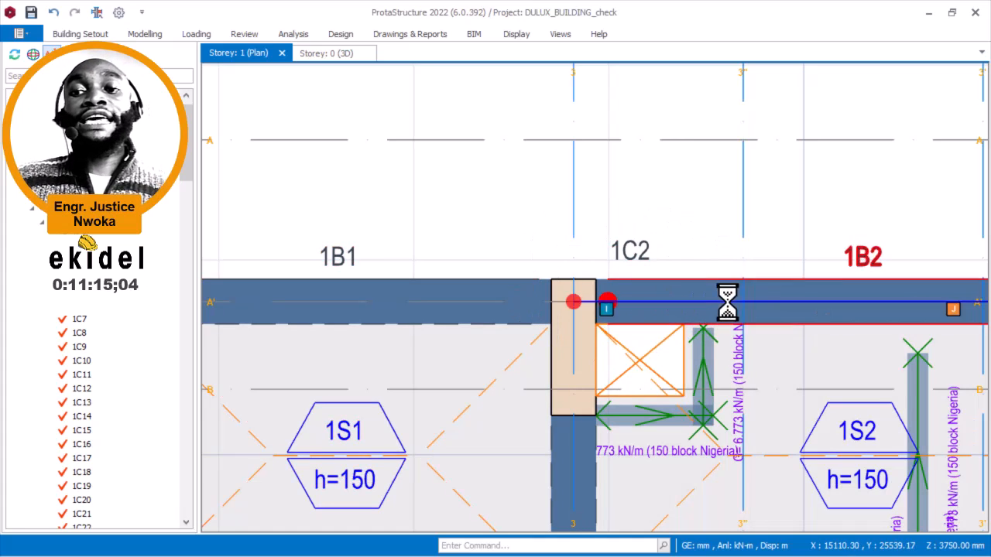
Set the end conditions of beam 1B2 back to No Hinges.
scroll(640, 304, "down", 1)
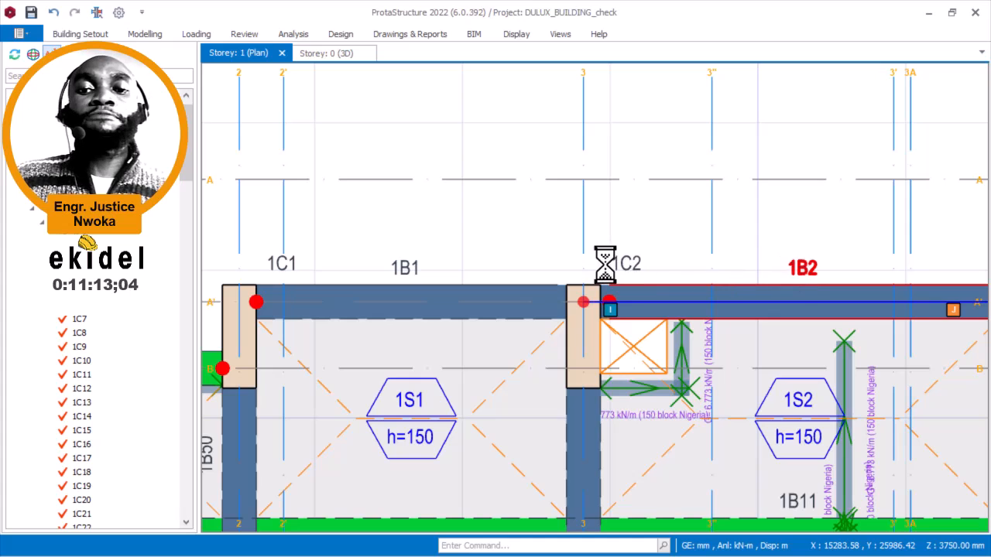
scroll(624, 246, "up", 1)
right_click(630, 228)
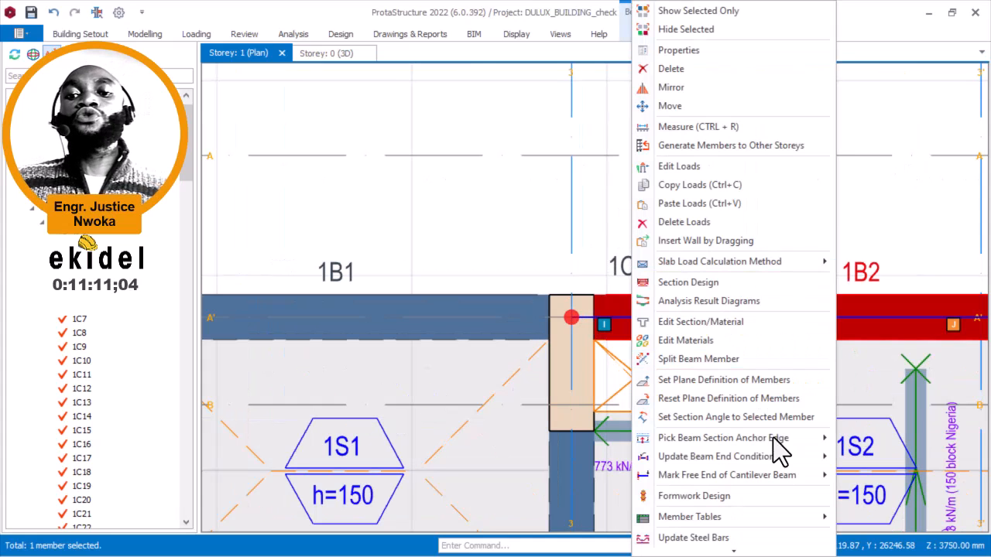
mouse_move(784, 457)
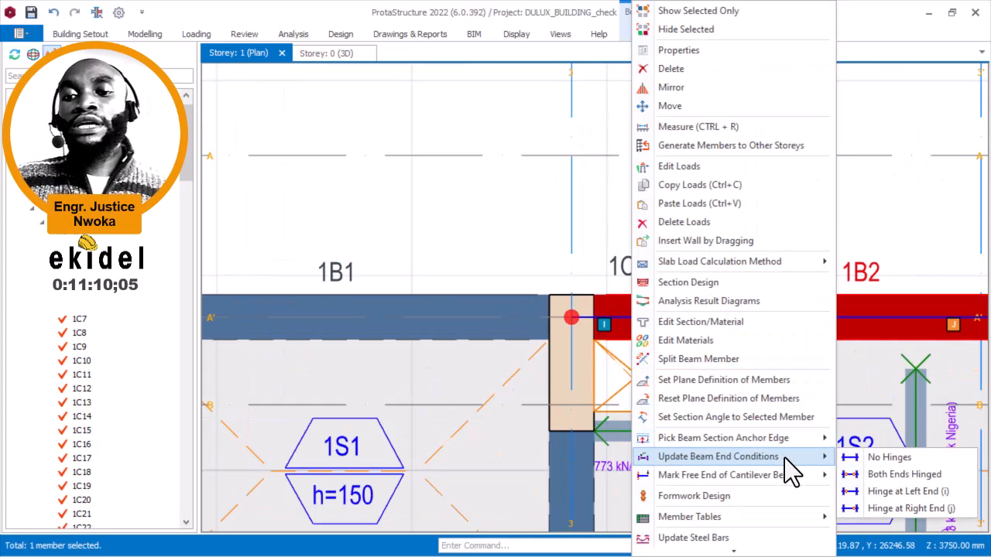
left_click(854, 462)
left_click(538, 277)
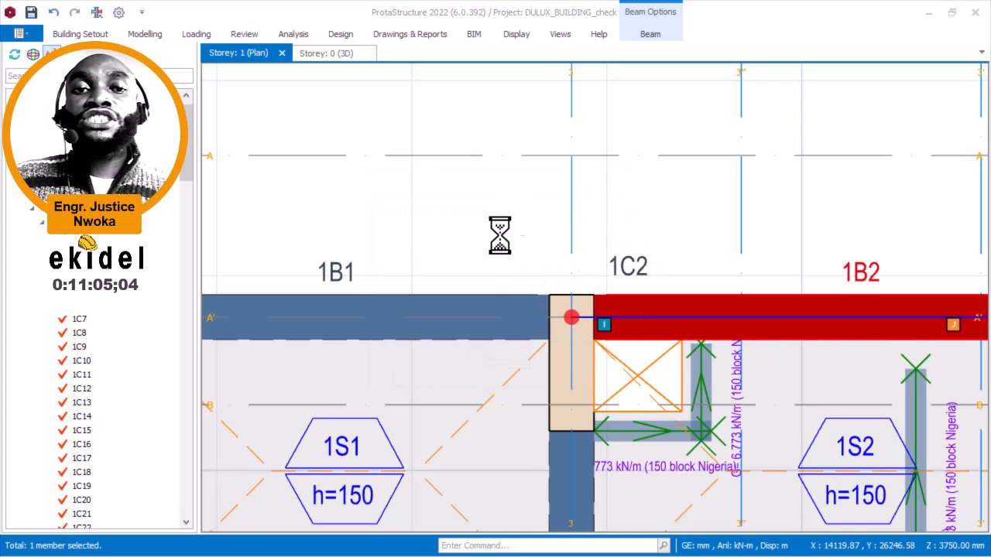
left_click(433, 310)
Apply a hinge to the right end (j) of beam 1B3 where it meets walls 1W16 and 1W5.
scroll(472, 319, "down", 3)
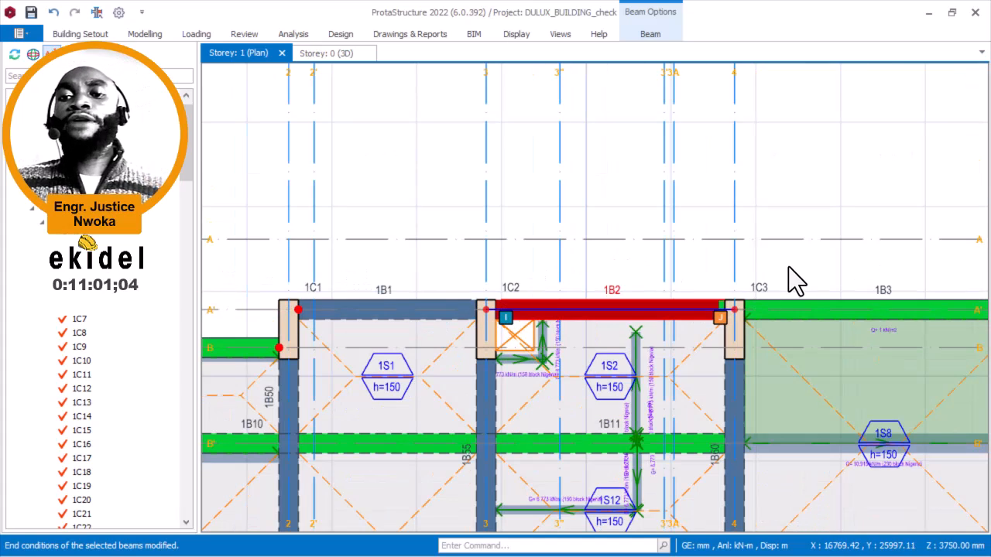
middle_click_drag(790, 268, 394, 239)
scroll(589, 270, "up", 4)
left_click(519, 292)
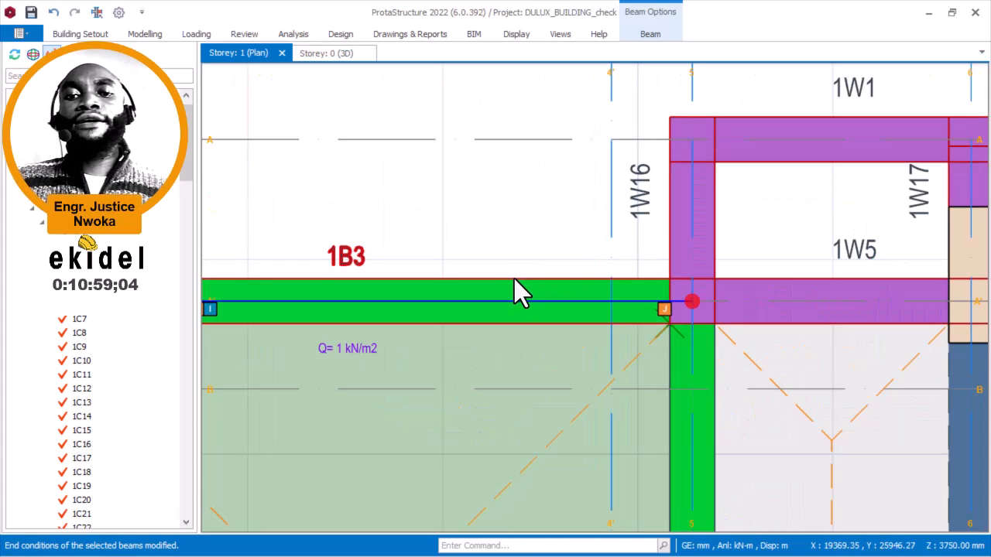
right_click(519, 233)
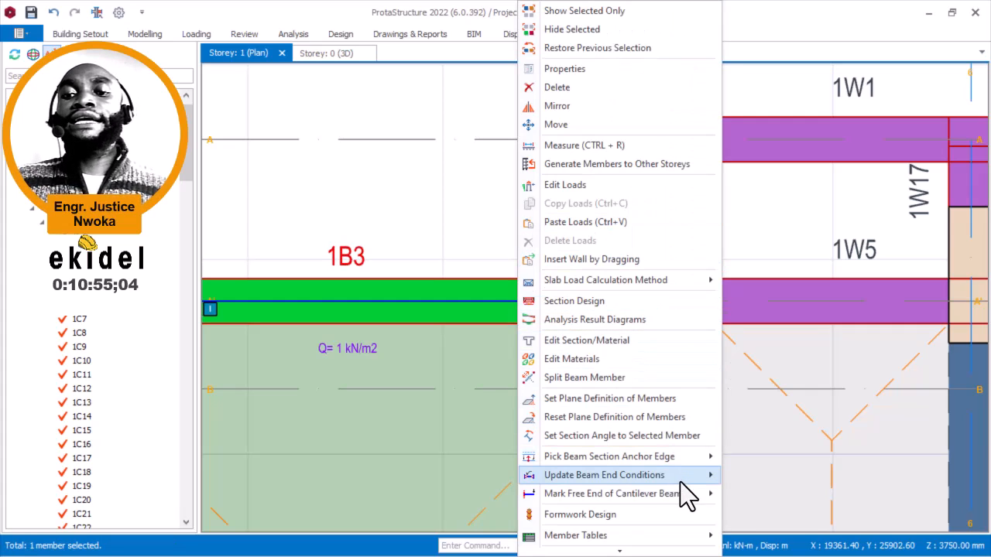
mouse_move(680, 477)
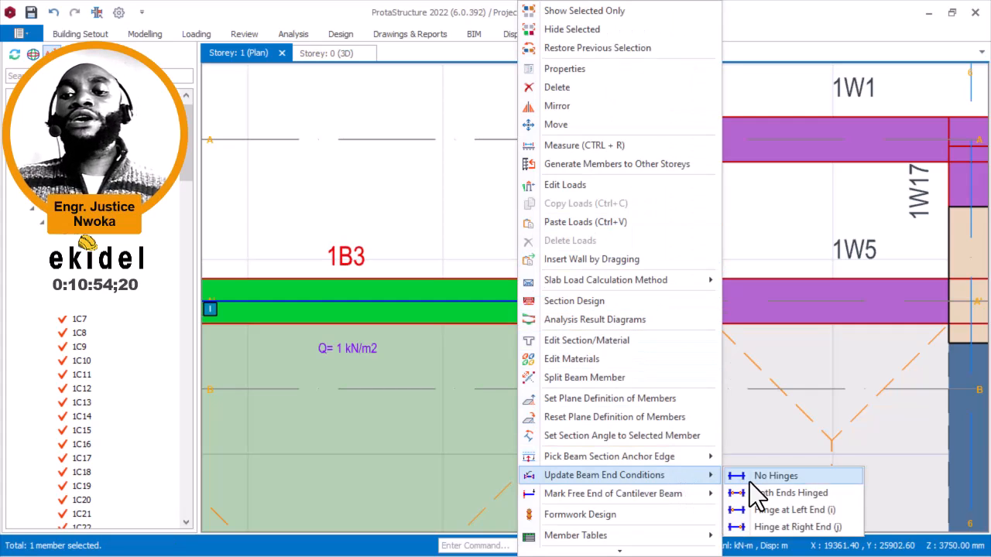
left_click(790, 527)
key("Return")
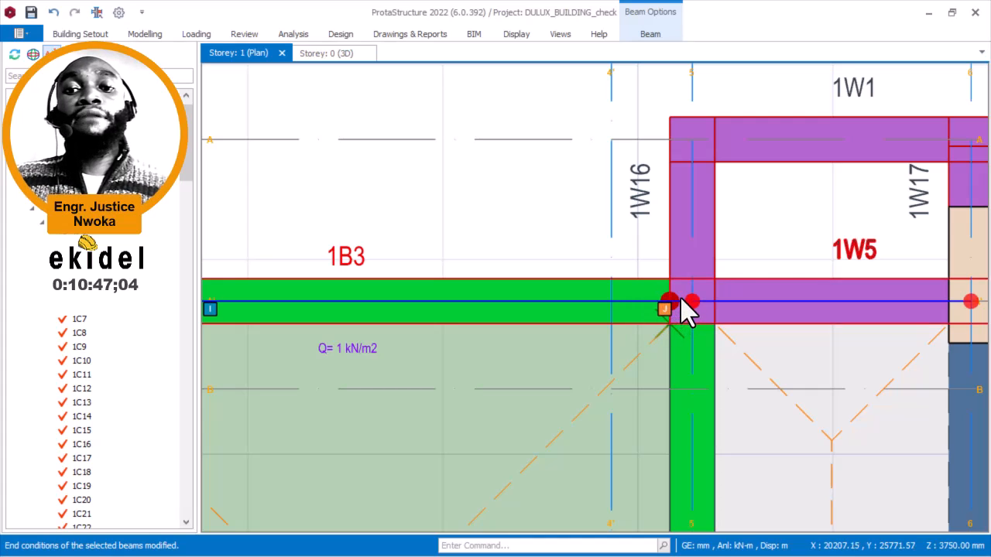
Examine the hinge at the J end of beam 1B3 and the information of adjoining wall 1W5.
scroll(681, 309, "up", 2)
scroll(542, 278, "down", 2)
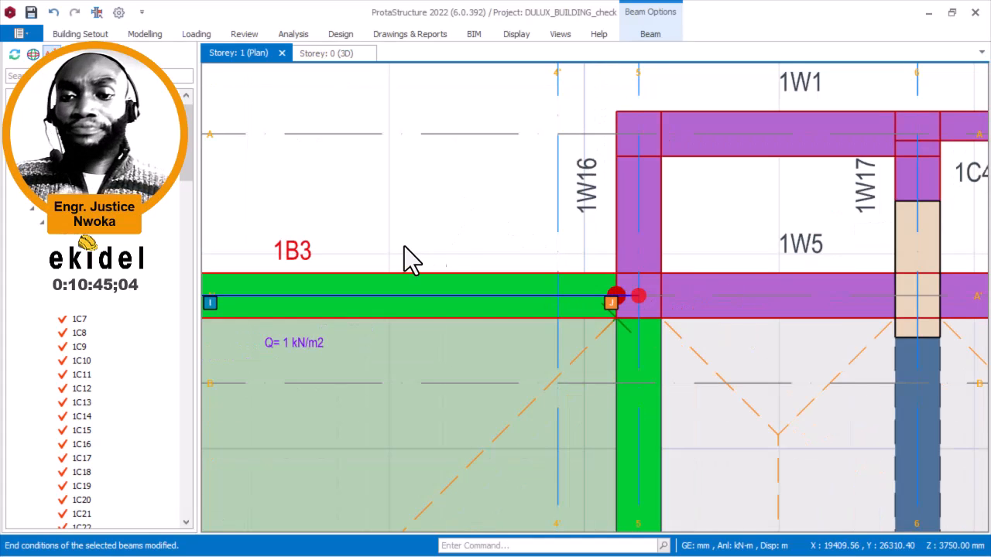
scroll(735, 285, "down", 1)
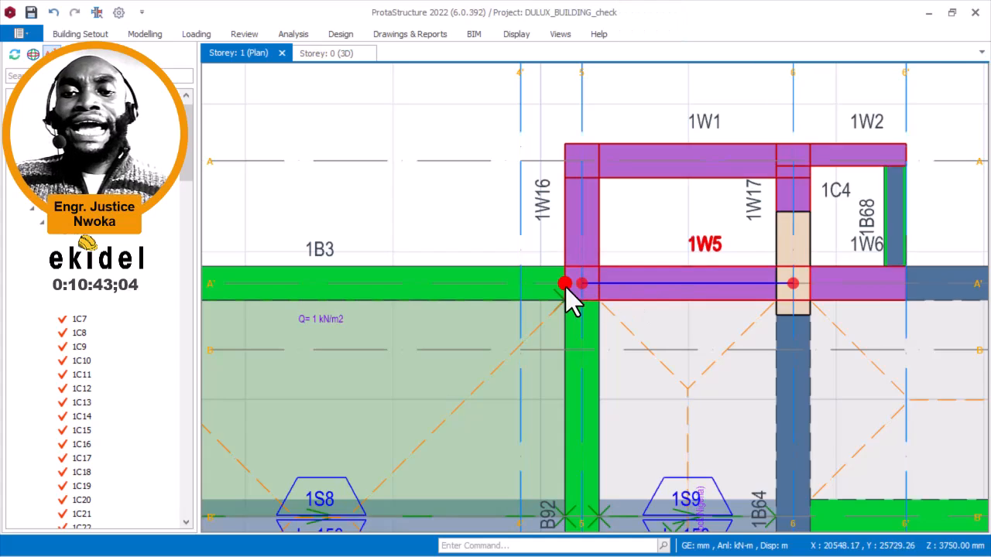
scroll(781, 274, "up", 2)
mouse_move(828, 240)
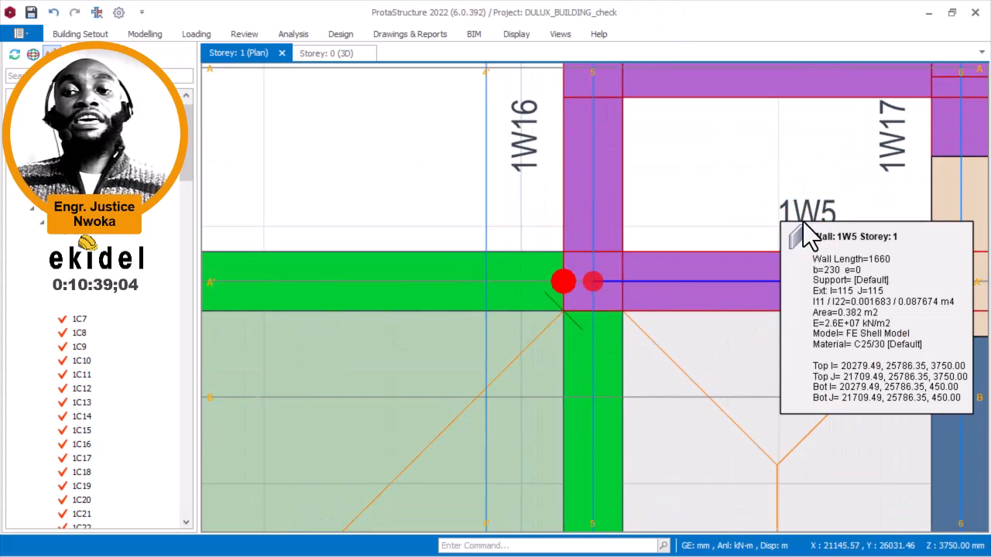
middle_click_drag(828, 240, 738, 249)
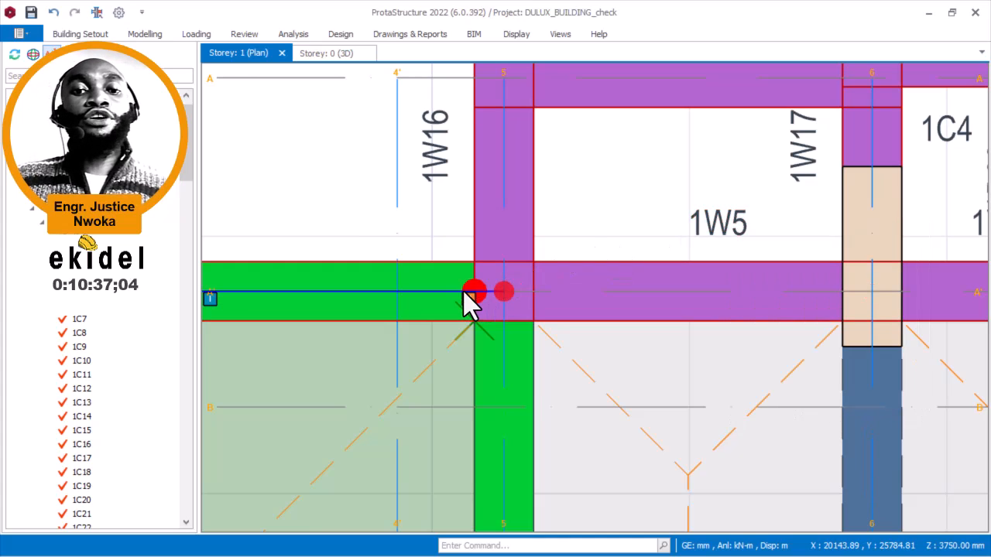
scroll(471, 295, "down", 2)
Examine beam 1B4 and its supporting walls 1W6 and 1W7 along axis A'.
middle_click_drag(710, 287, 513, 283)
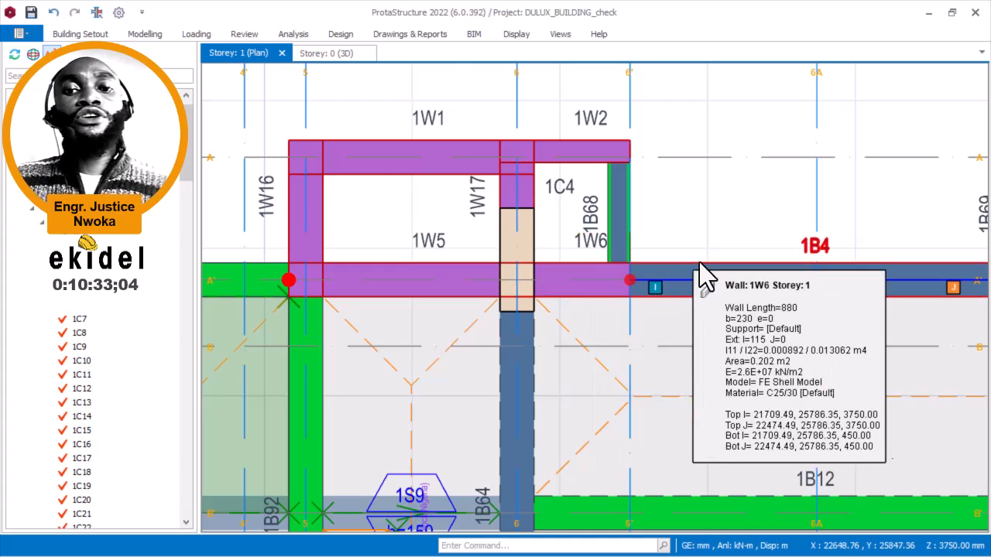
scroll(681, 267, "up", 1)
scroll(708, 251, "down", 1)
middle_click_drag(801, 253, 575, 243)
scroll(690, 238, "down", 1)
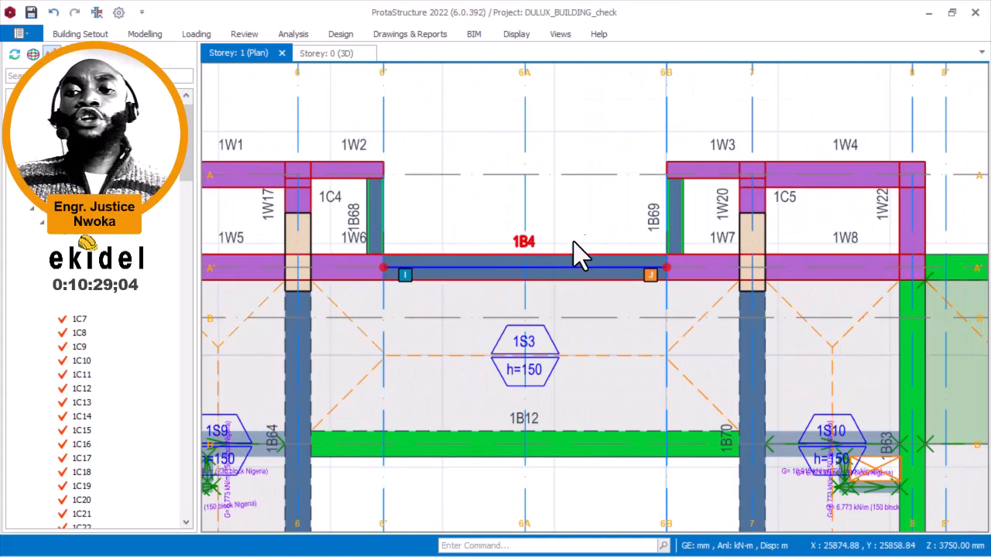
scroll(518, 252, "up", 1)
middle_click_drag(513, 260, 597, 259)
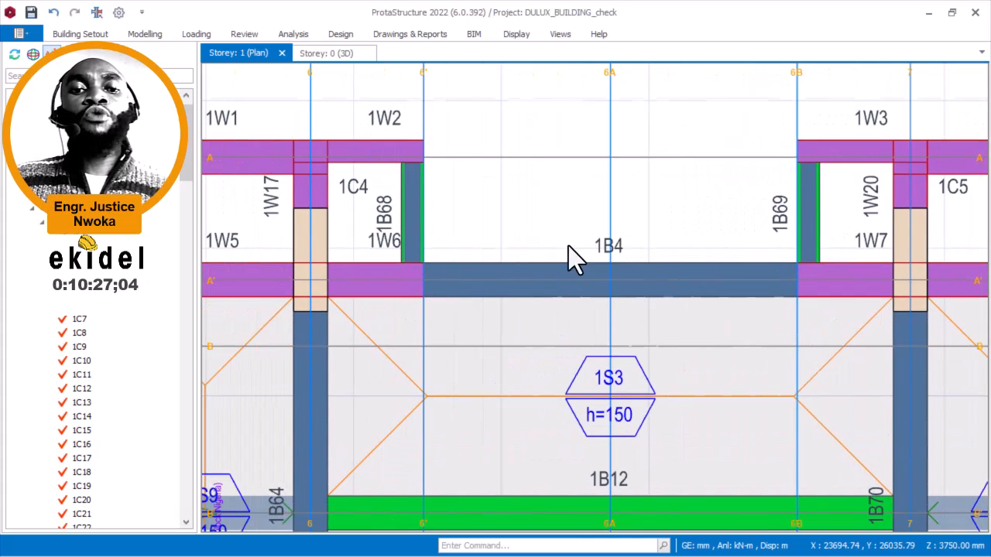
Examine the information of wall 1W6 and beam 1B4 and how they connect along axis A'.
middle_click_drag(531, 293, 625, 280)
scroll(518, 265, "up", 1)
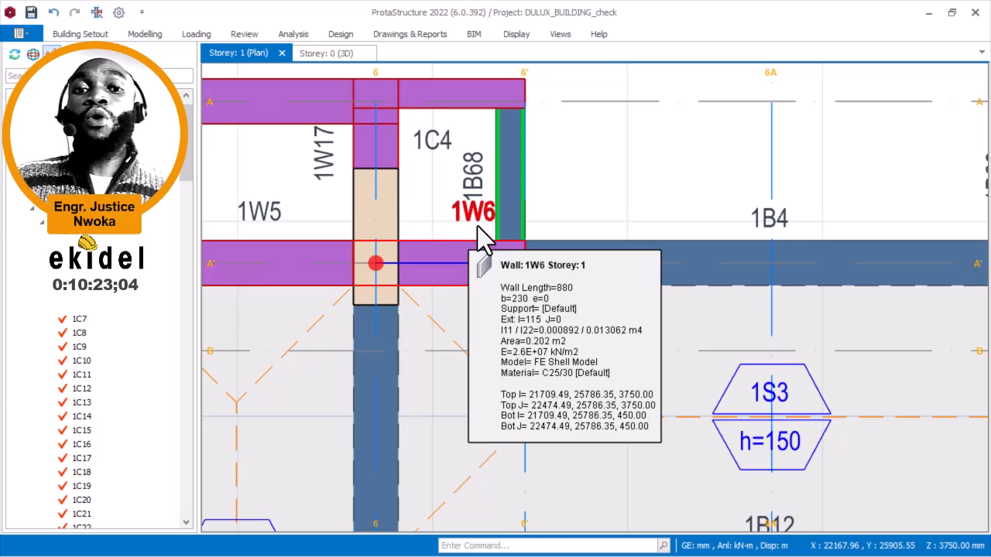
mouse_move(399, 205)
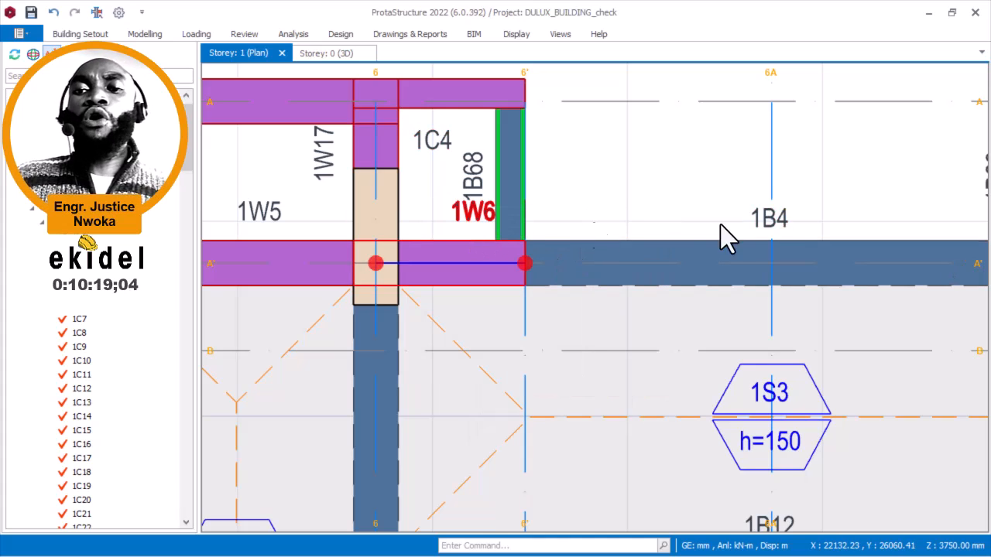
left_click(507, 244)
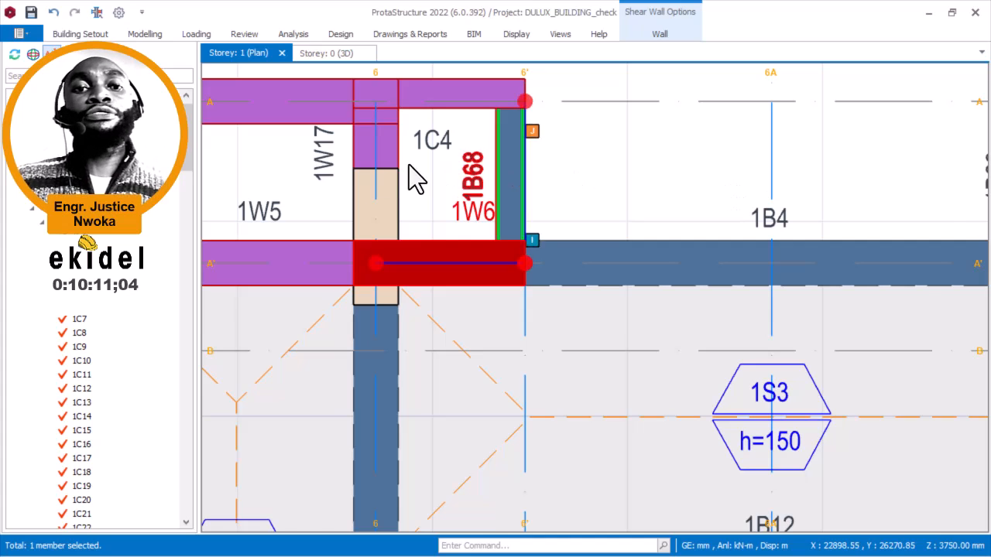
scroll(438, 164, "down", 3)
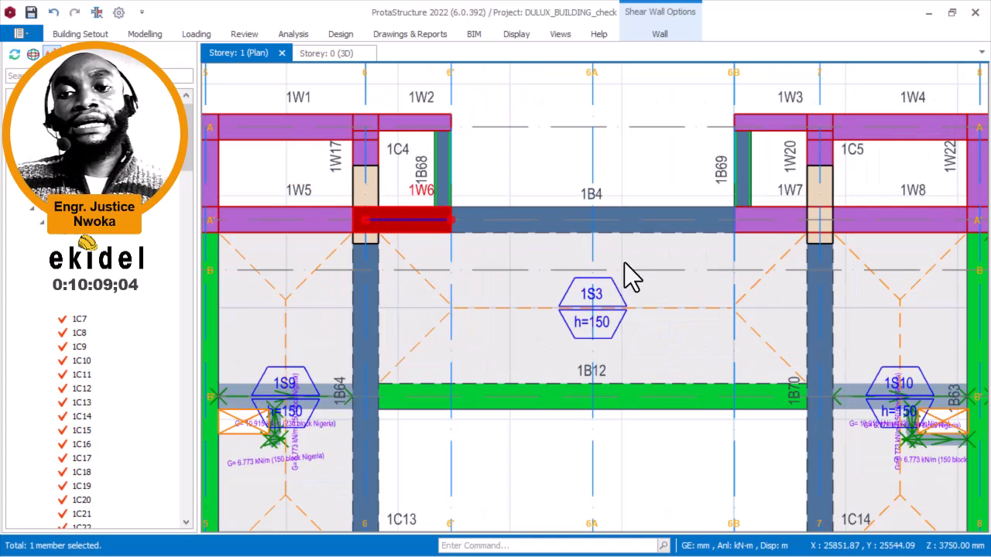
scroll(599, 203, "up", 3)
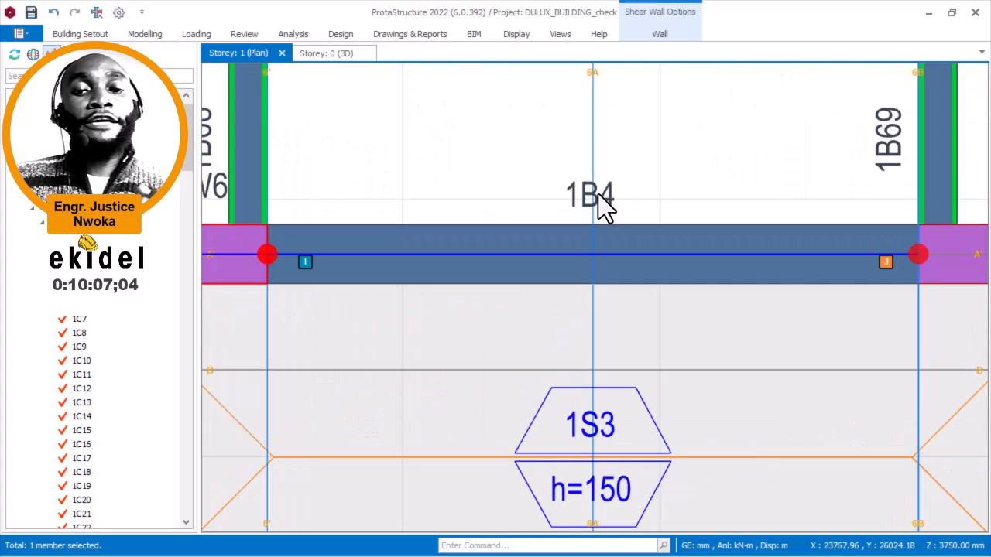
scroll(599, 194, "up", 1)
mouse_move(606, 197)
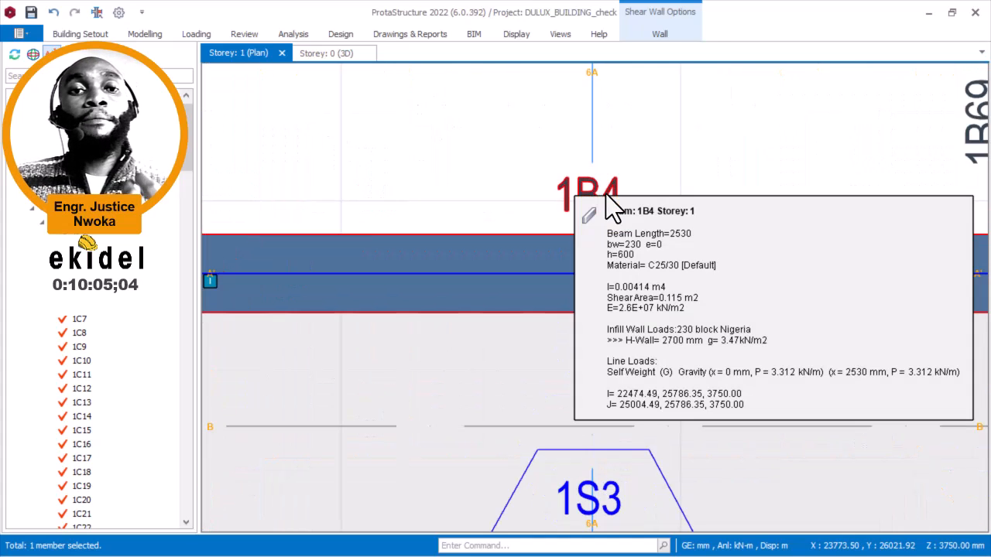
scroll(609, 196, "down", 2)
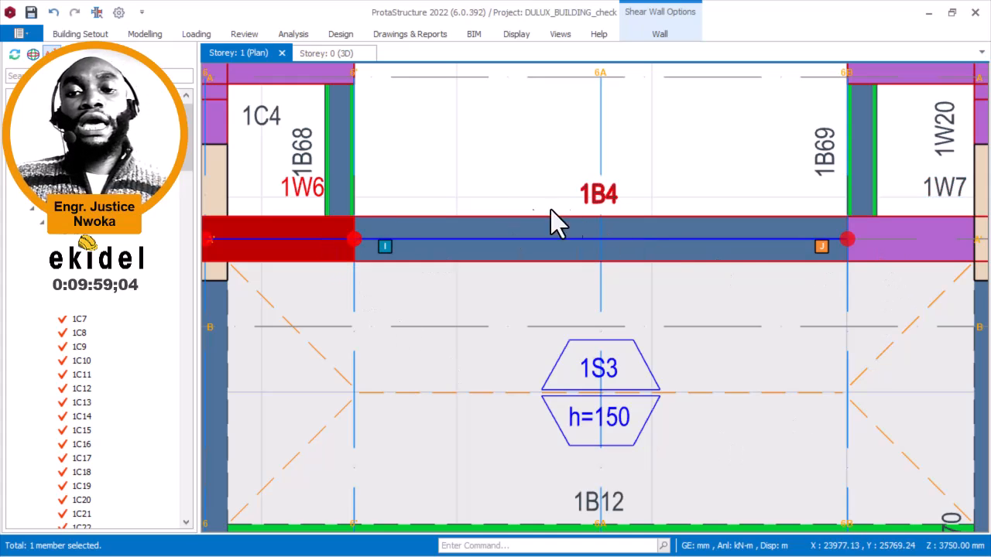
mouse_move(328, 223)
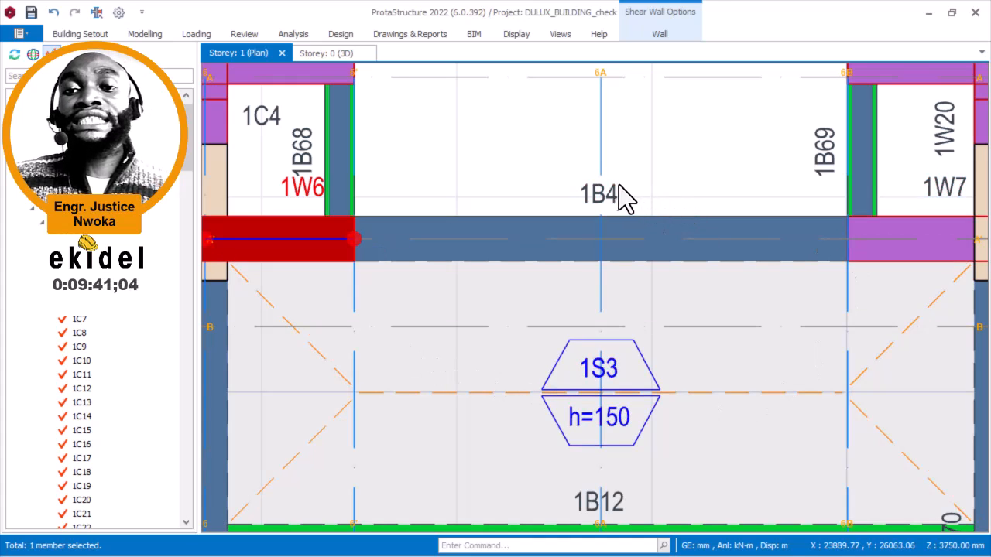
Set the end conditions of beam 1B4 to Both Ends Hinged, applying the change to the selected beam only.
left_click(631, 147)
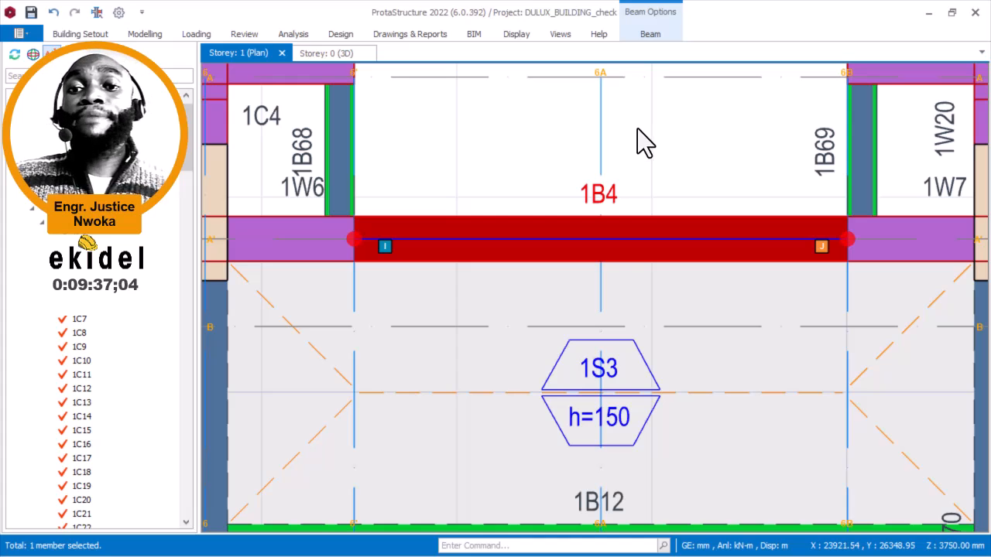
right_click(637, 129)
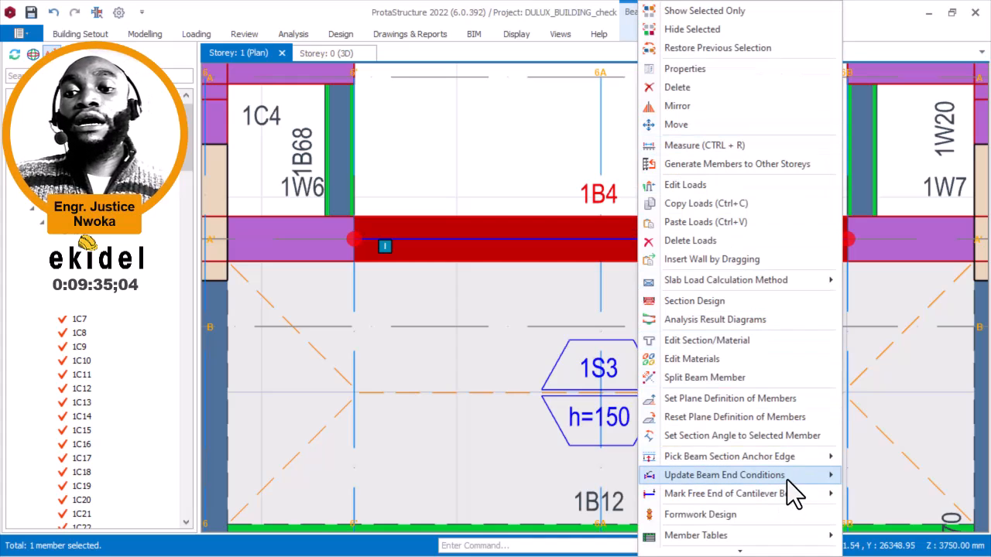
mouse_move(787, 480)
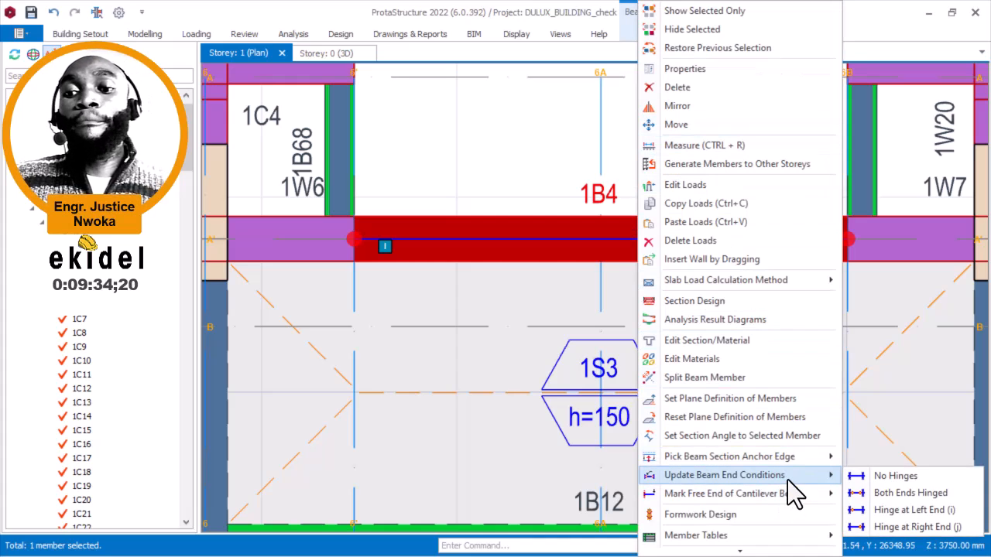
left_click(897, 495)
left_click(511, 280)
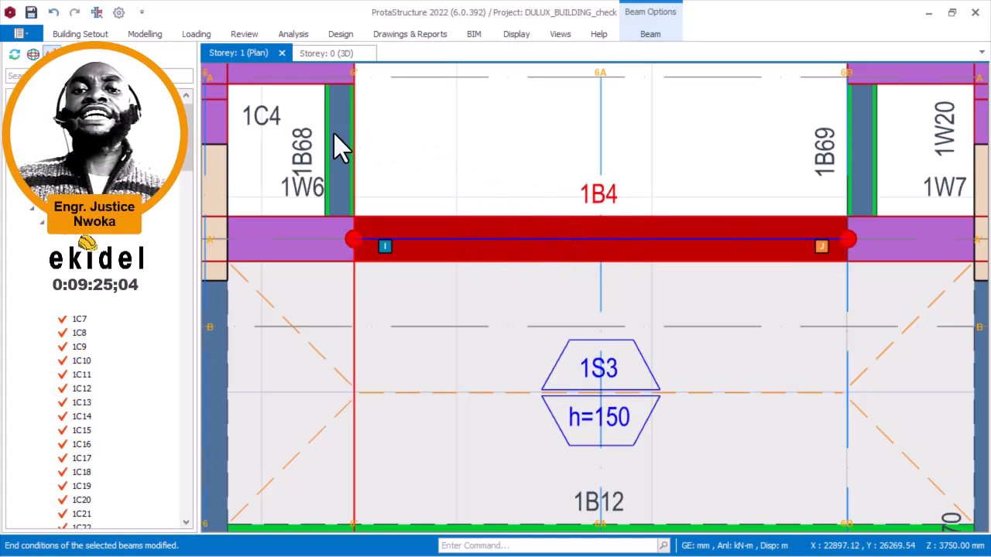
Examine the hinged I end of beam 1B4 where it meets wall 1W6.
middle_click_drag(384, 198, 476, 209)
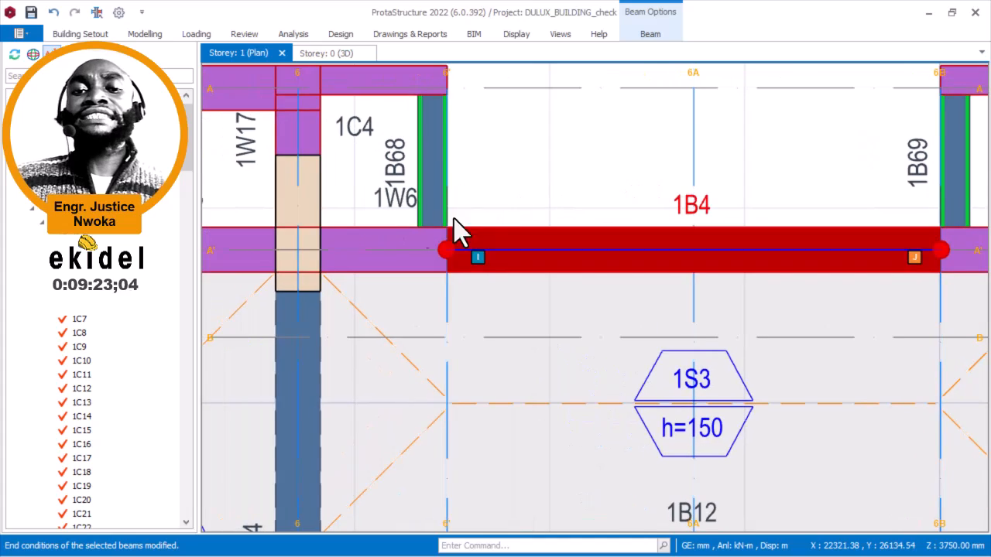
scroll(389, 221, "up", 2)
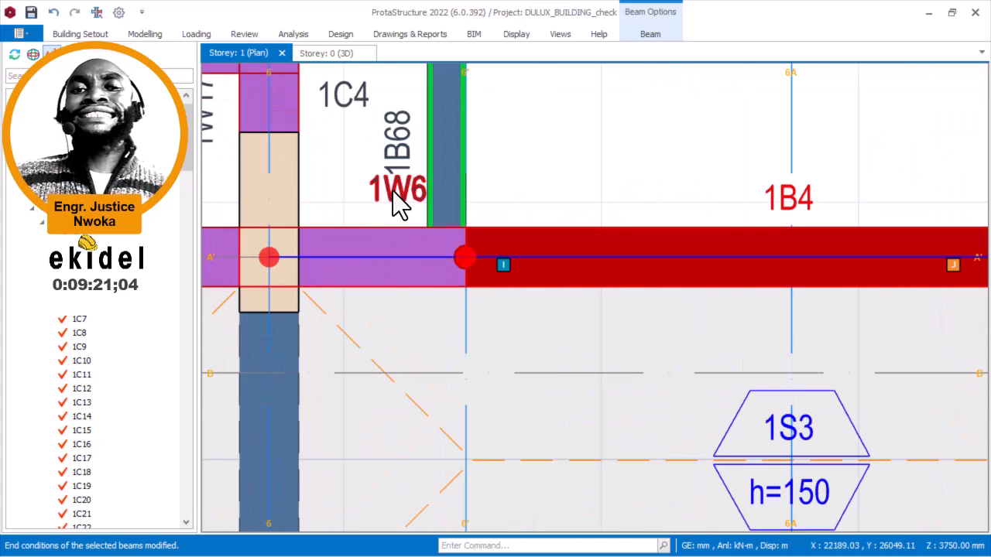
mouse_move(398, 206)
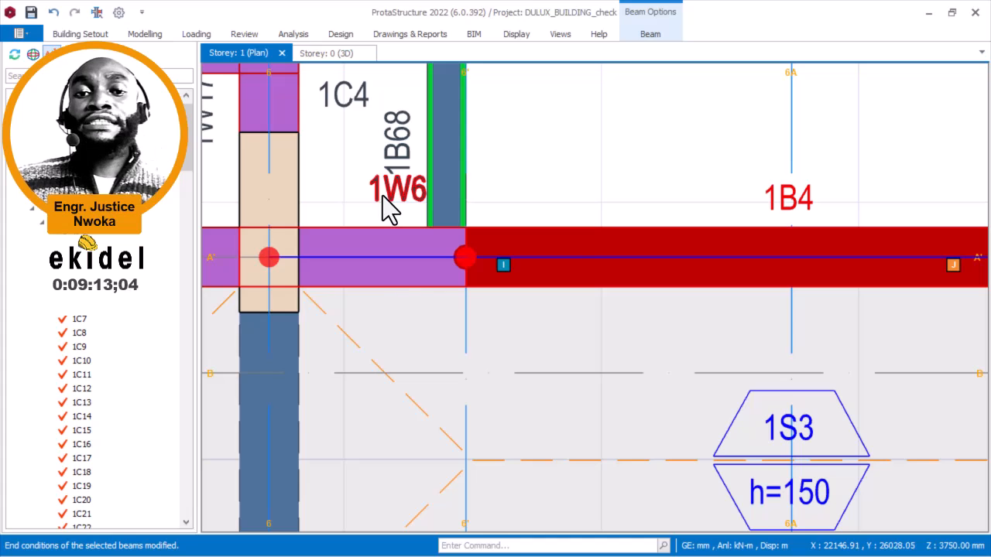
scroll(403, 203, "down", 1)
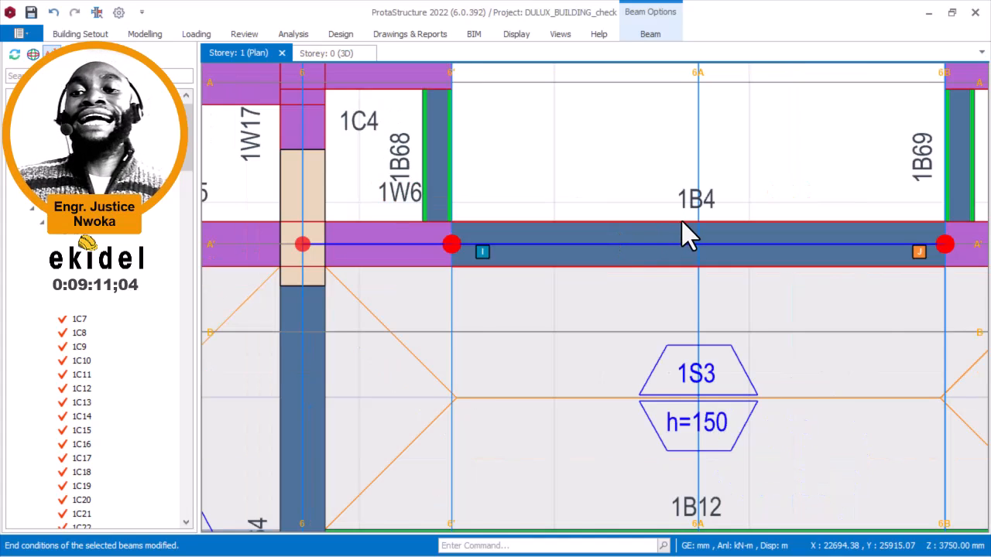
scroll(699, 215, "up", 1)
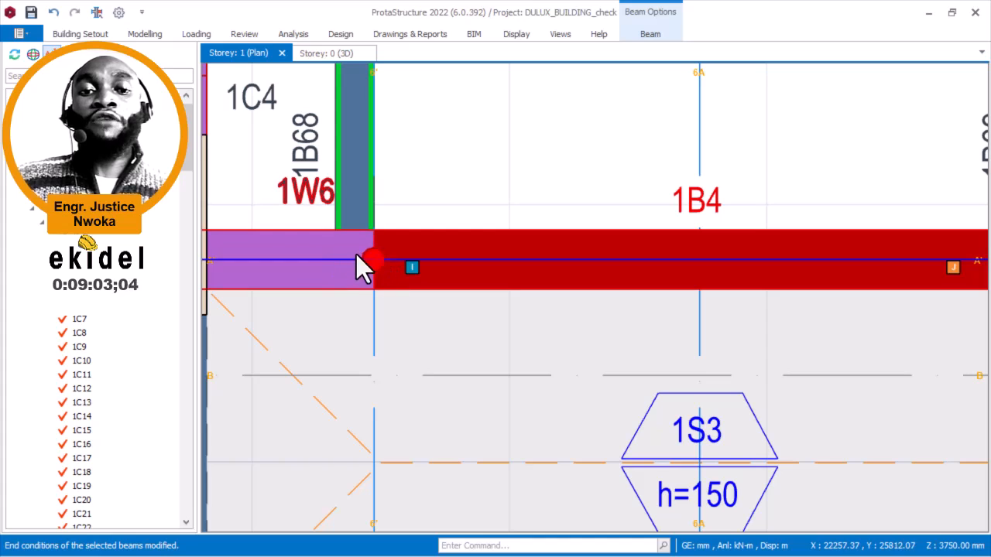
mouse_move(415, 258)
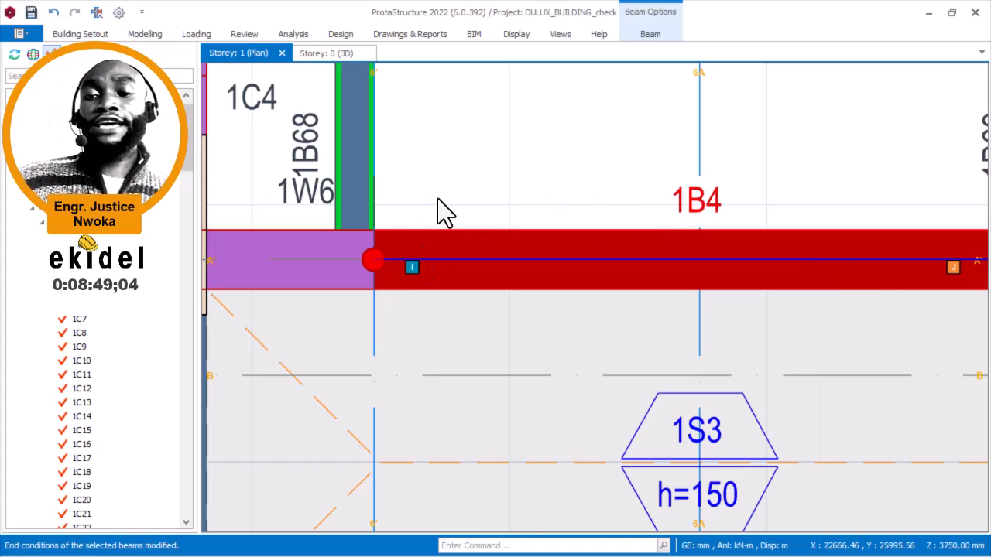
scroll(445, 233, "down", 3)
middle_click_drag(743, 226, 663, 237)
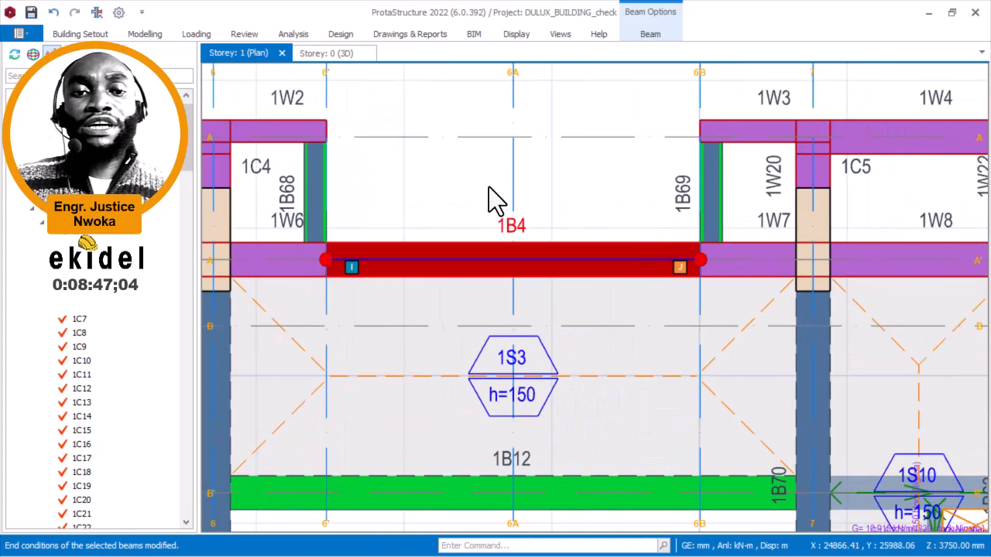
Set the end conditions of beam 1B68, between walls 1W2 and 1W6, to Both Ends Hinged for the selected beam only.
middle_click_drag(450, 175, 514, 194)
middle_click_drag(425, 197, 551, 206)
scroll(480, 220, "up", 2)
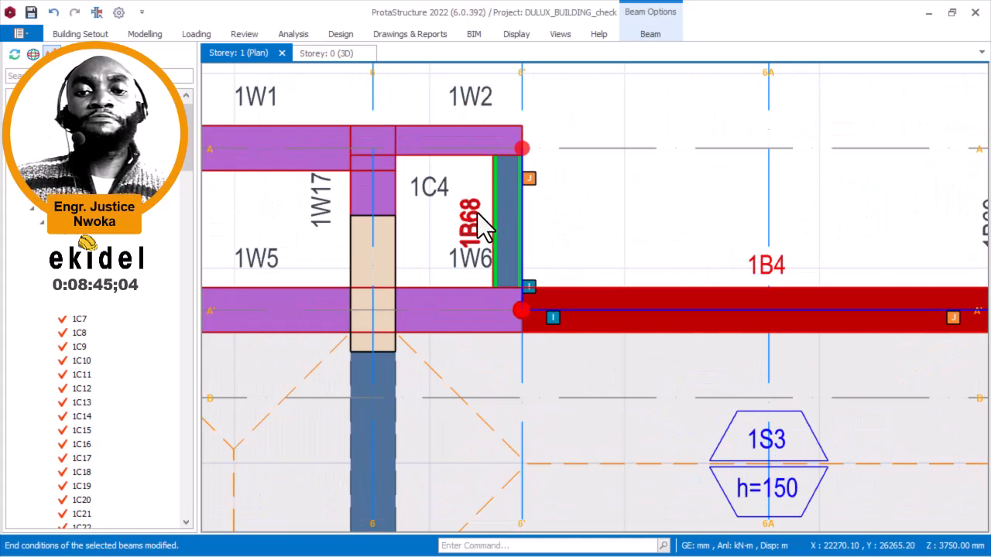
mouse_move(525, 206)
scroll(525, 141, "up", 1)
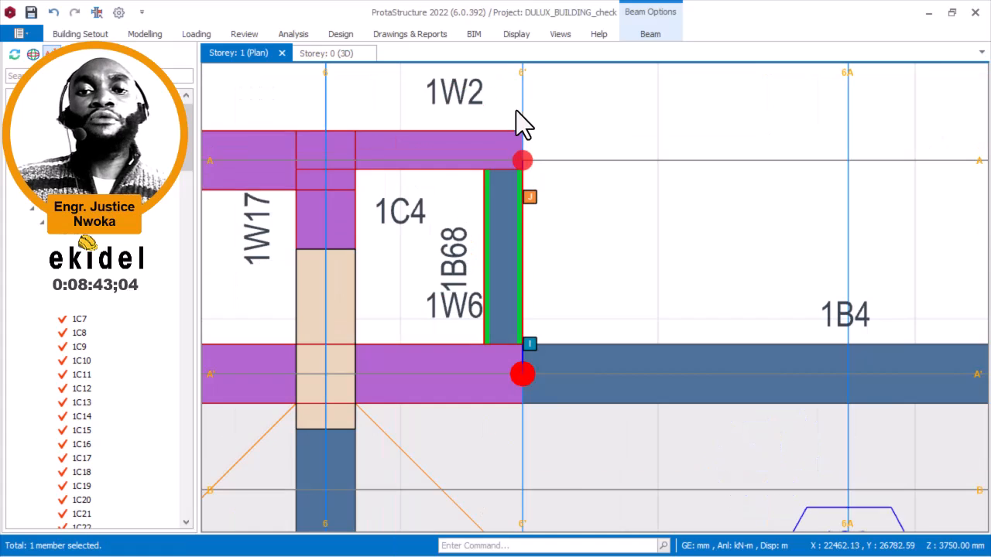
left_click(516, 136)
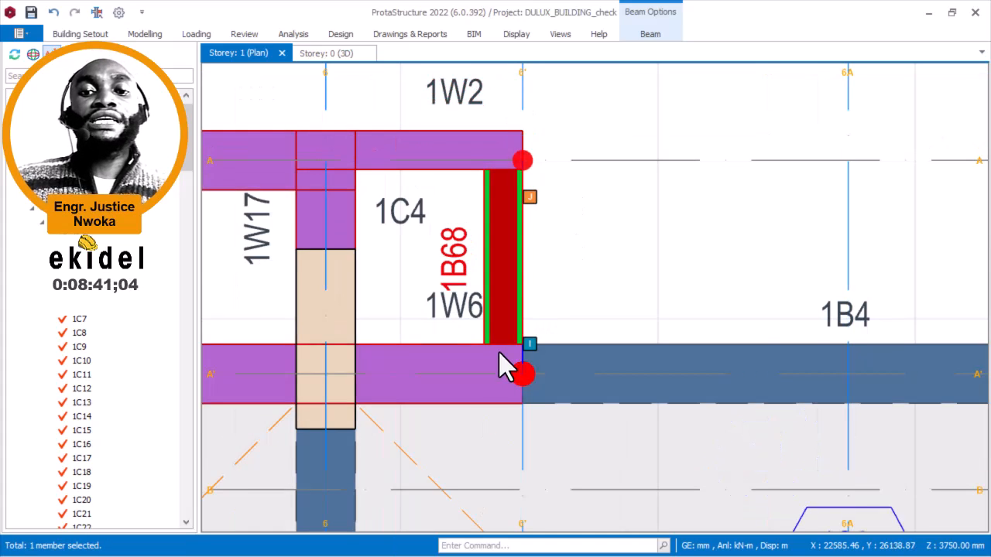
scroll(517, 362, "down", 1)
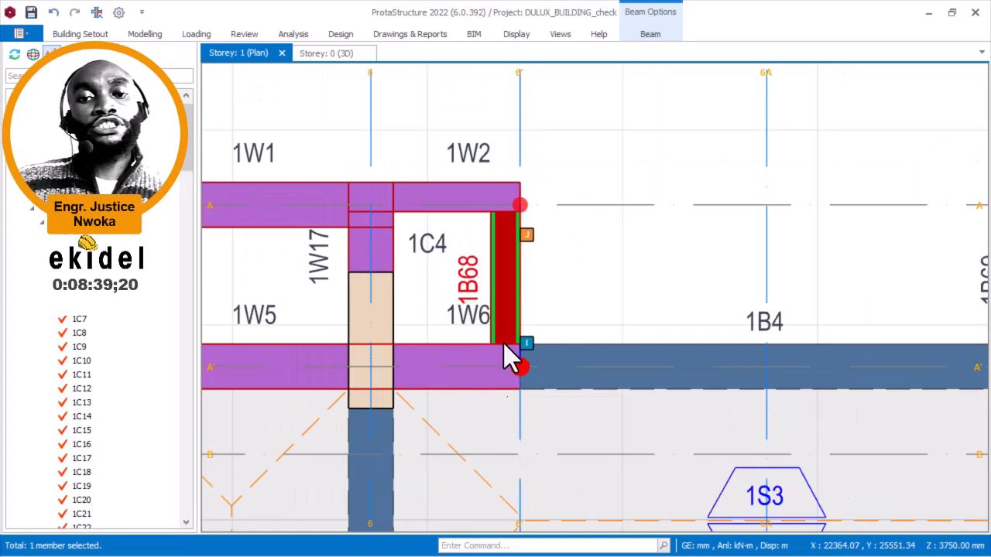
right_click(554, 255)
mouse_move(707, 483)
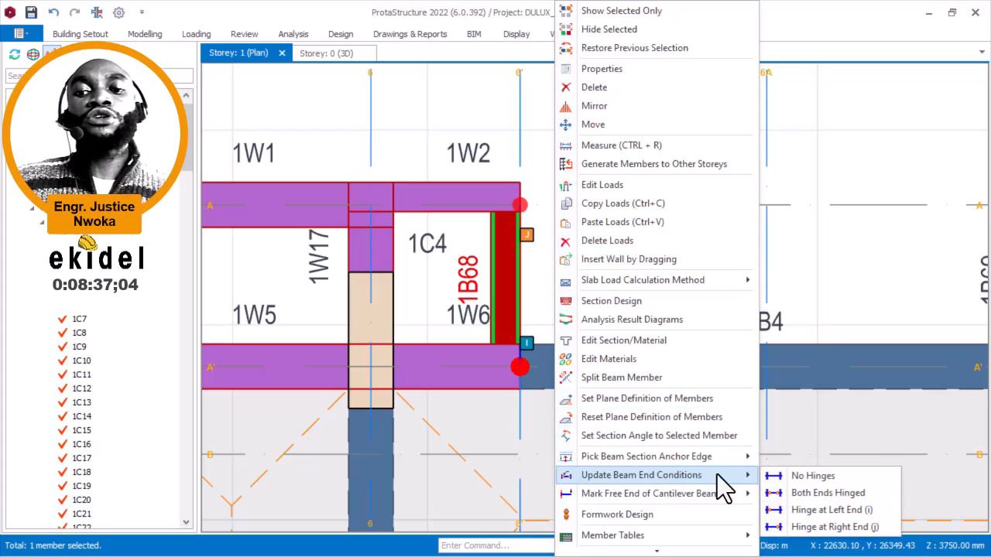
left_click(783, 491)
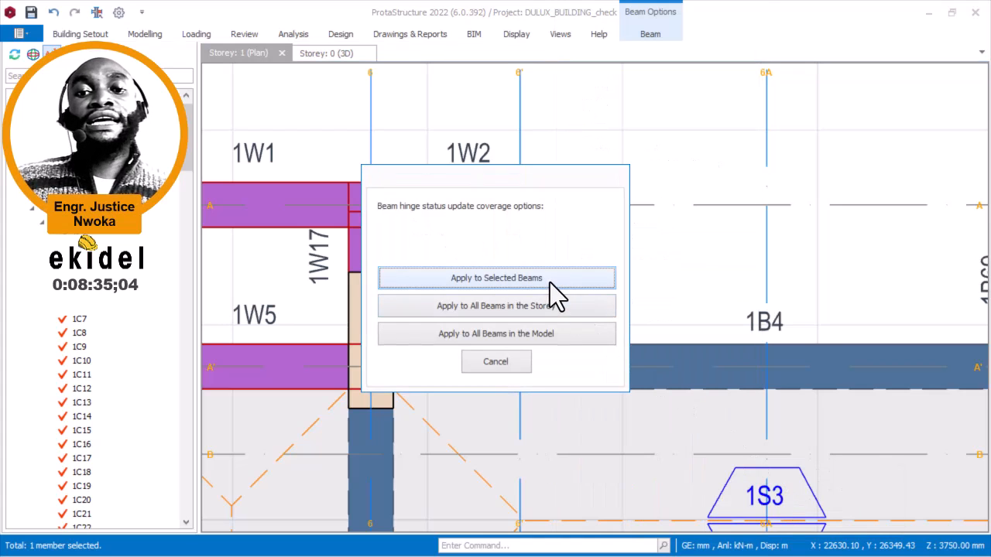
left_click(550, 283)
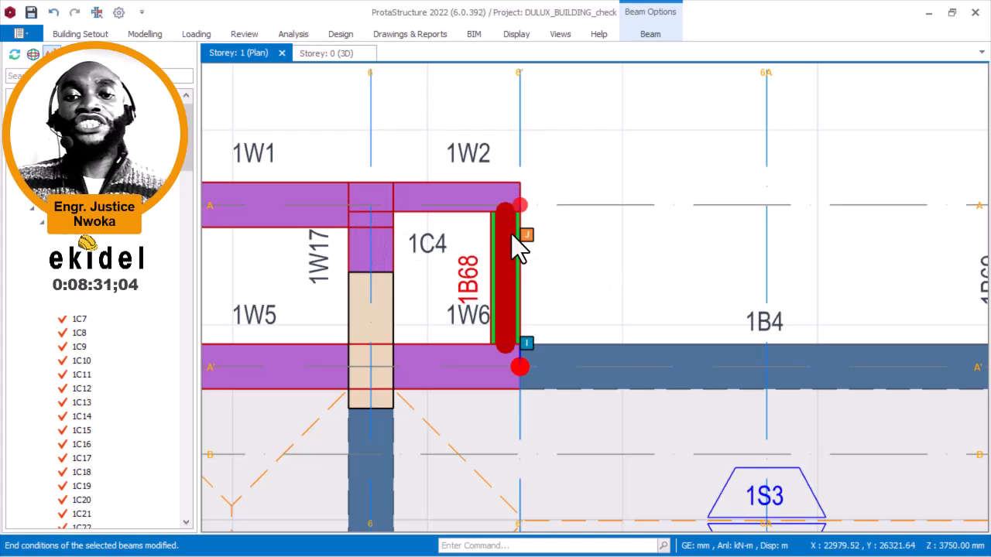
key("Escape")
scroll(514, 224, "up", 2)
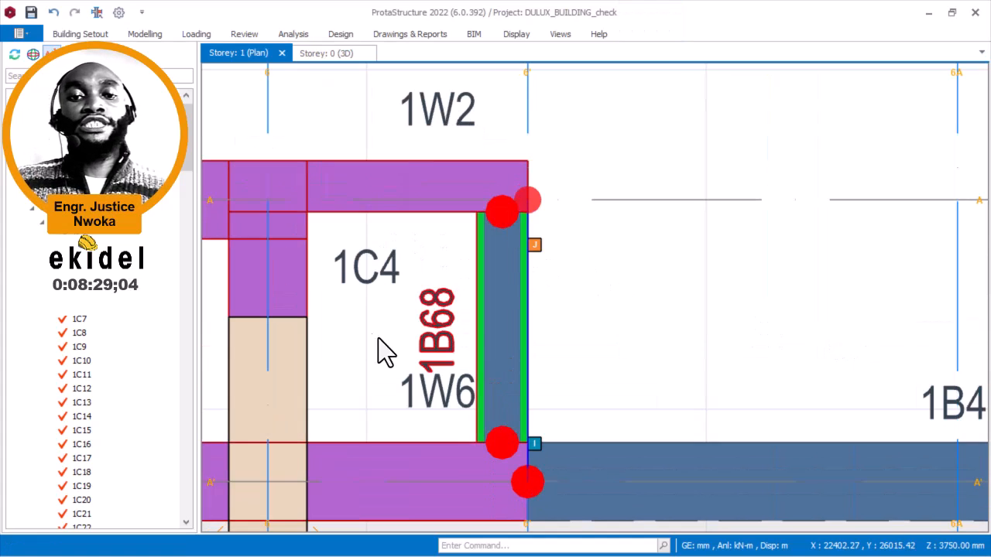
Apply a hinge to the left end (i) of beam 1B5 where it meets walls 1W8 and 1W22.
scroll(491, 305, "down", 5)
middle_click_drag(654, 329, 525, 294)
middle_click_drag(632, 291, 510, 278)
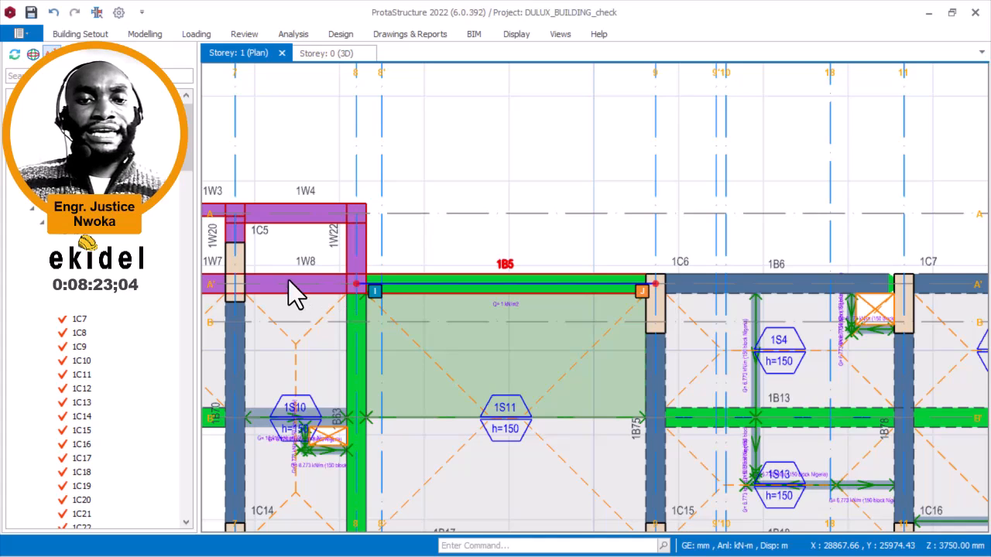
scroll(289, 279, "up", 2)
scroll(325, 257, "up", 1)
scroll(406, 294, "down", 1)
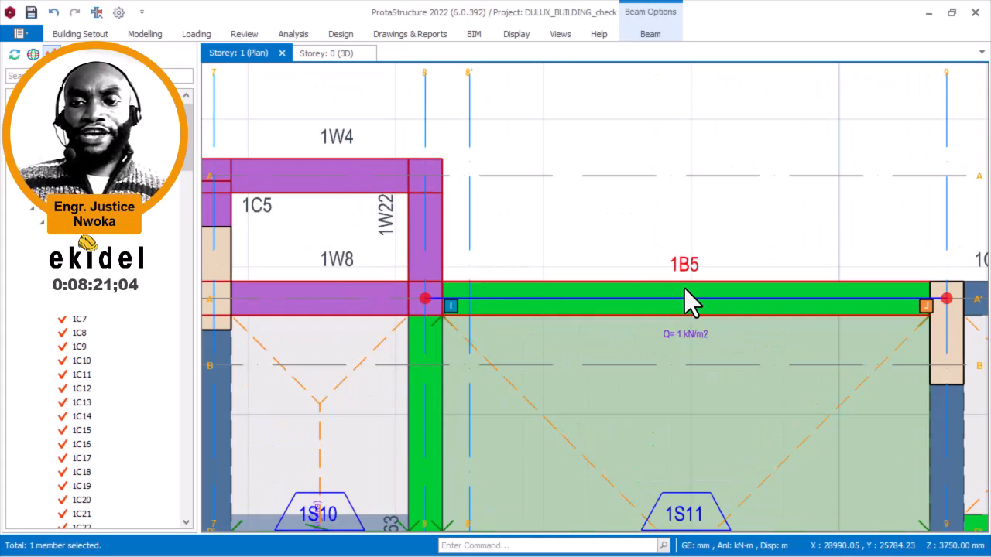
scroll(465, 303, "up", 1)
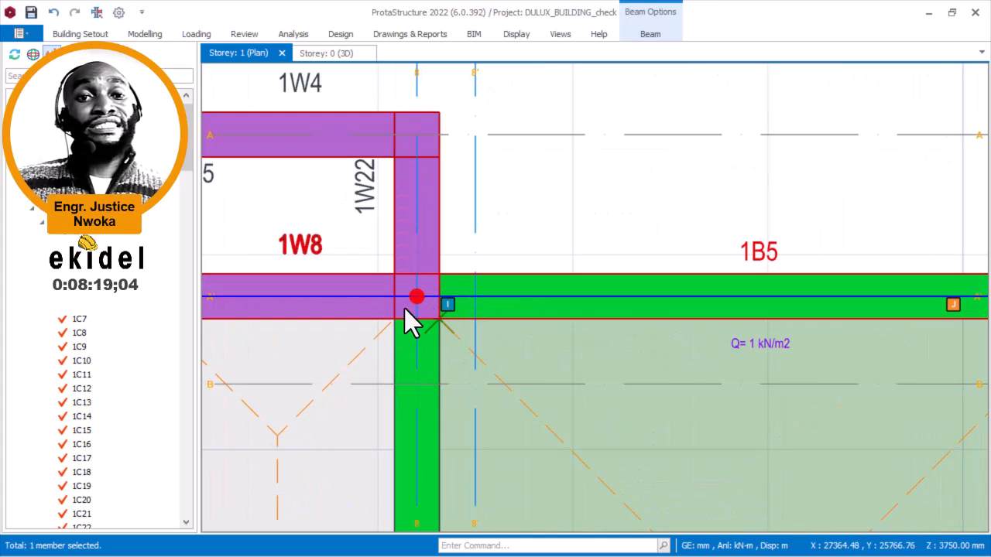
scroll(524, 316, "down", 1)
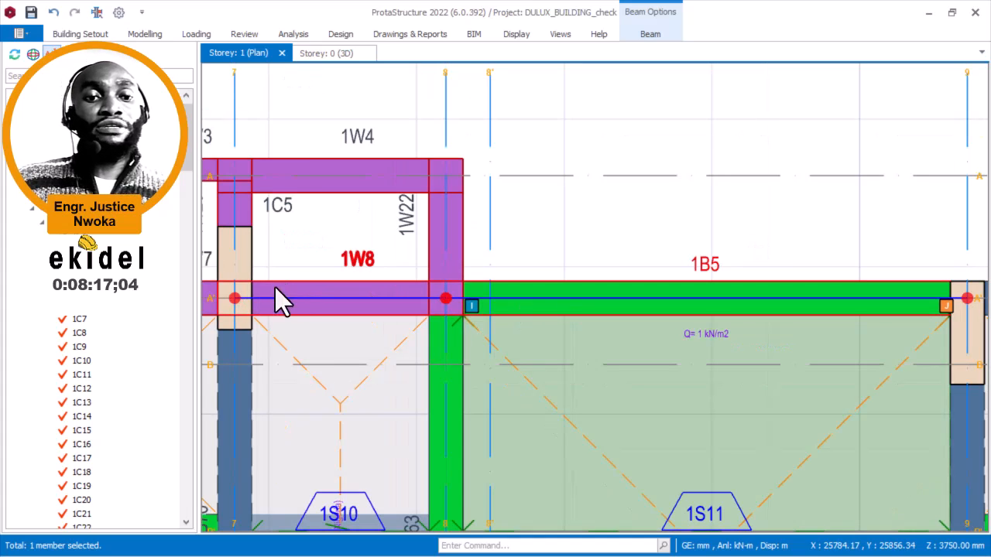
scroll(437, 301, "up", 1)
scroll(497, 294, "down", 1)
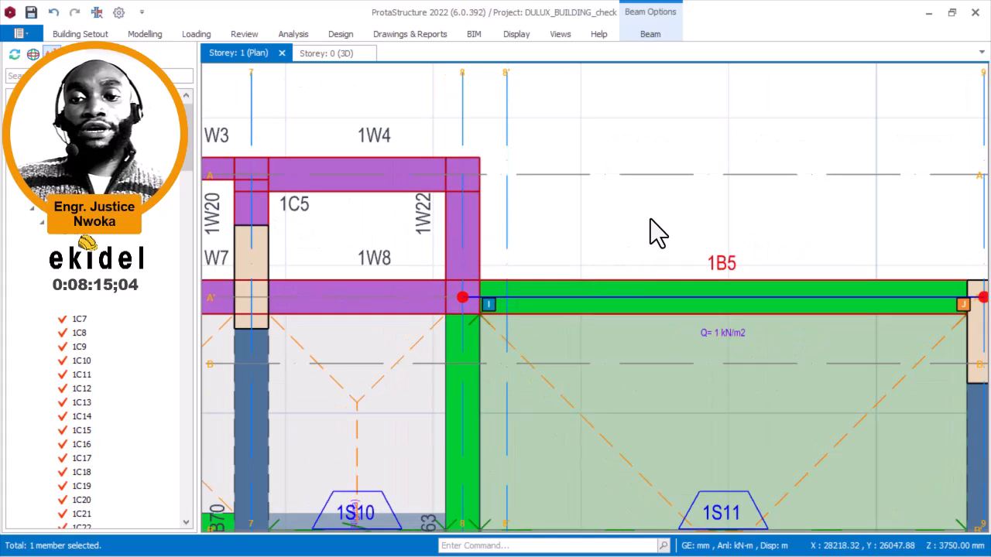
right_click(651, 219)
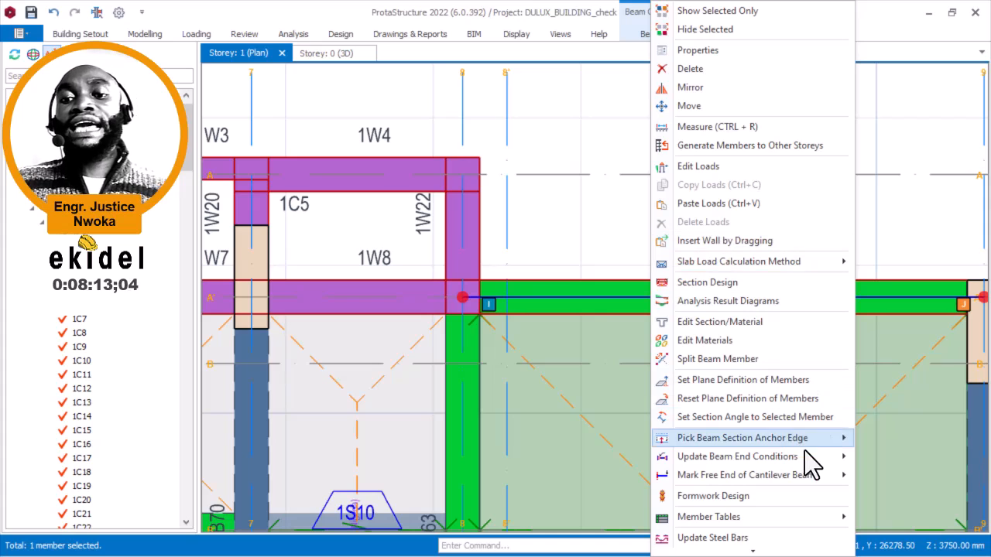
mouse_move(808, 461)
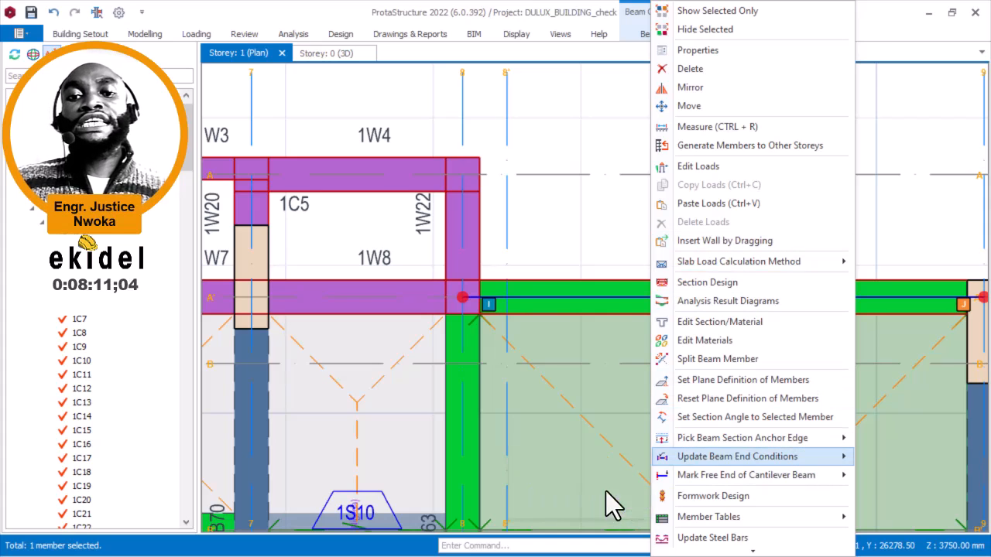
left_click(605, 492)
left_click(490, 281)
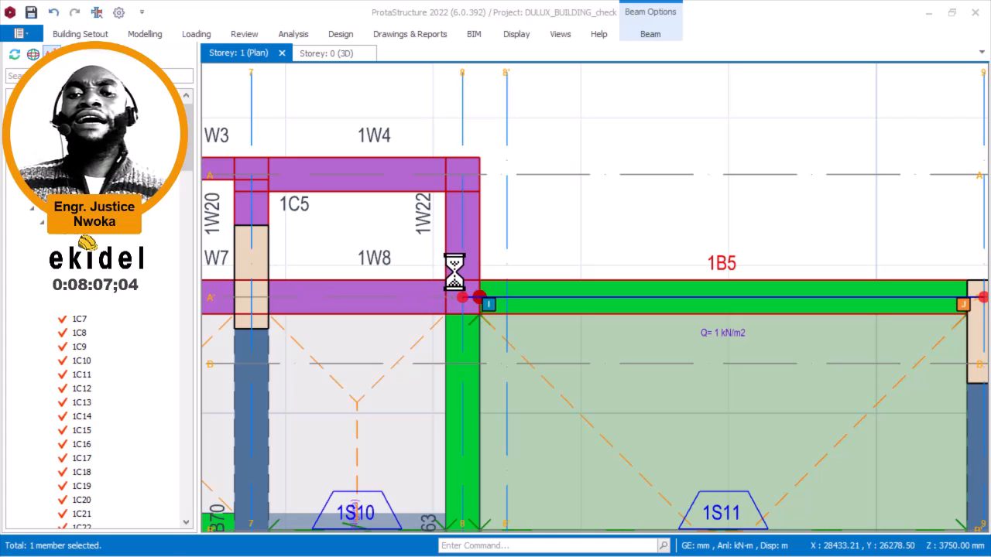
Examine the J end of beam 1B5 at column 1C6 and the adjoining beams 1B6 and 1B7 along axis A'.
scroll(448, 267, "down", 2)
scroll(448, 268, "down", 2)
middle_click_drag(642, 271, 517, 271)
scroll(562, 309, "up", 3)
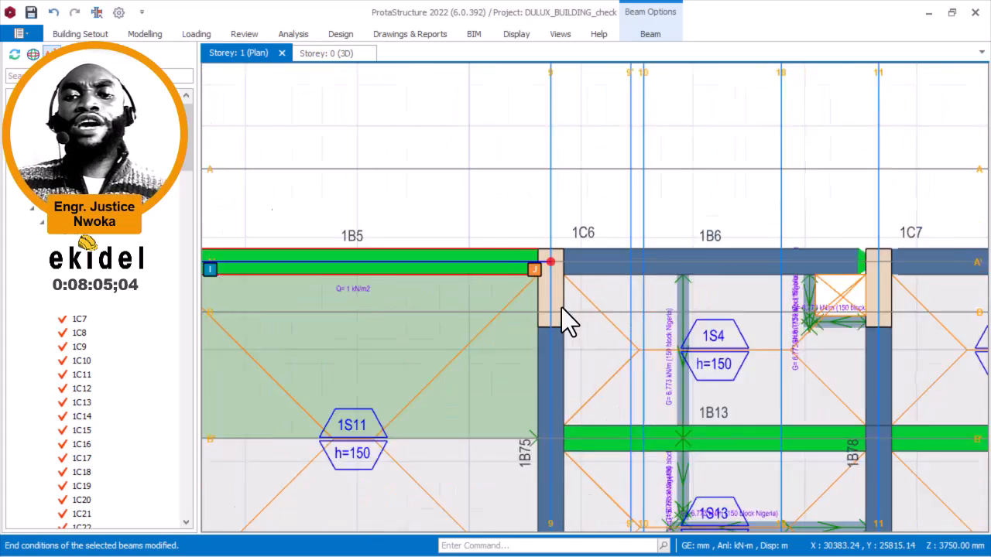
scroll(549, 267, "down", 1)
left_click(580, 258)
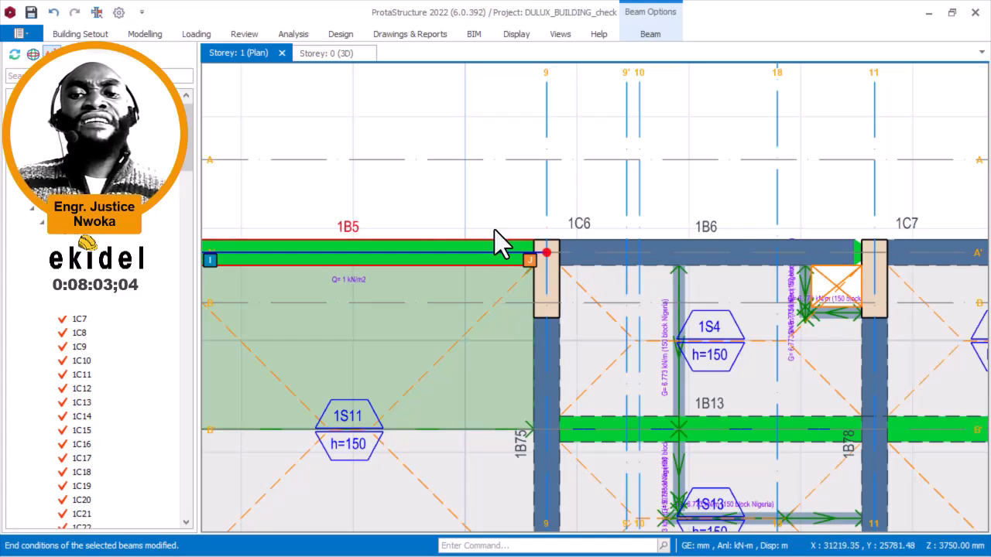
middle_click_drag(514, 255, 407, 263)
scroll(581, 238, "down", 1)
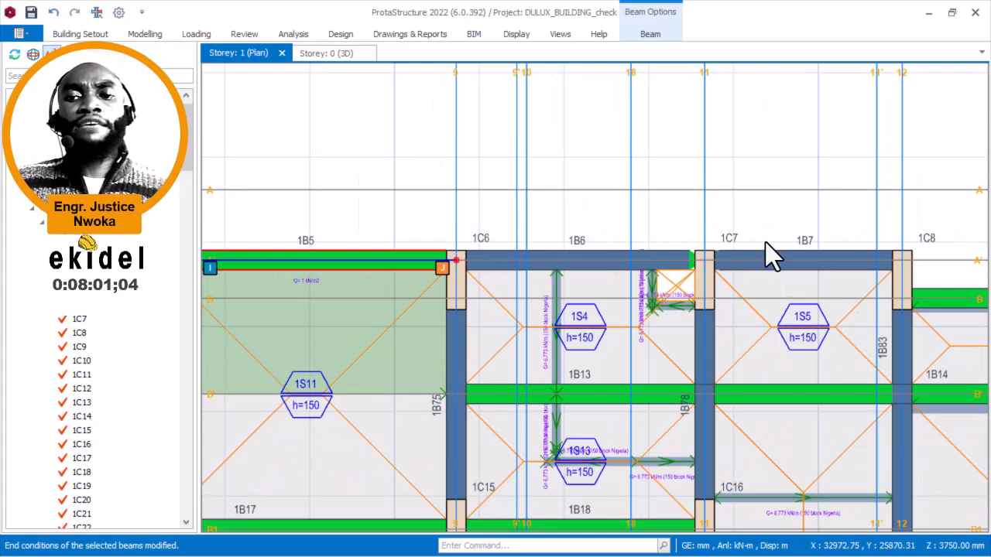
middle_click_drag(608, 255, 690, 254)
scroll(511, 257, "up", 2)
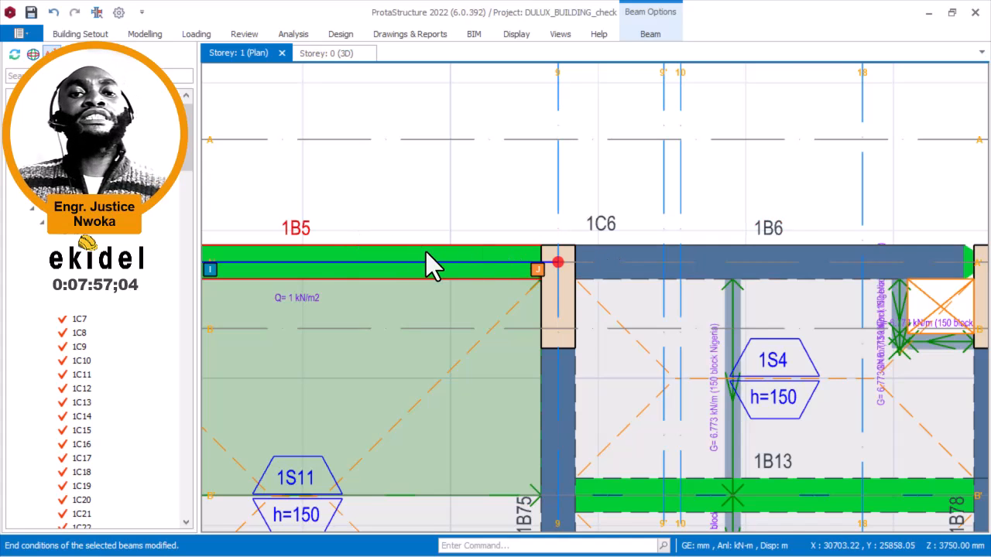
scroll(465, 258, "down", 2)
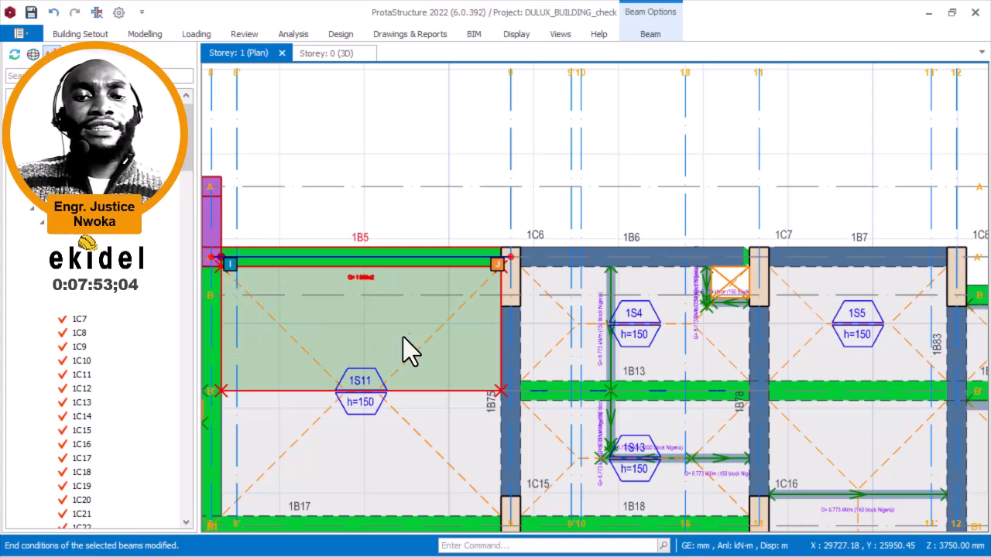
Compare beam 1B5's supports at wall 1W22 and column 1C6, and trace its continuity through 1B6 and 1B7 to column 1C8.
left_click(567, 262)
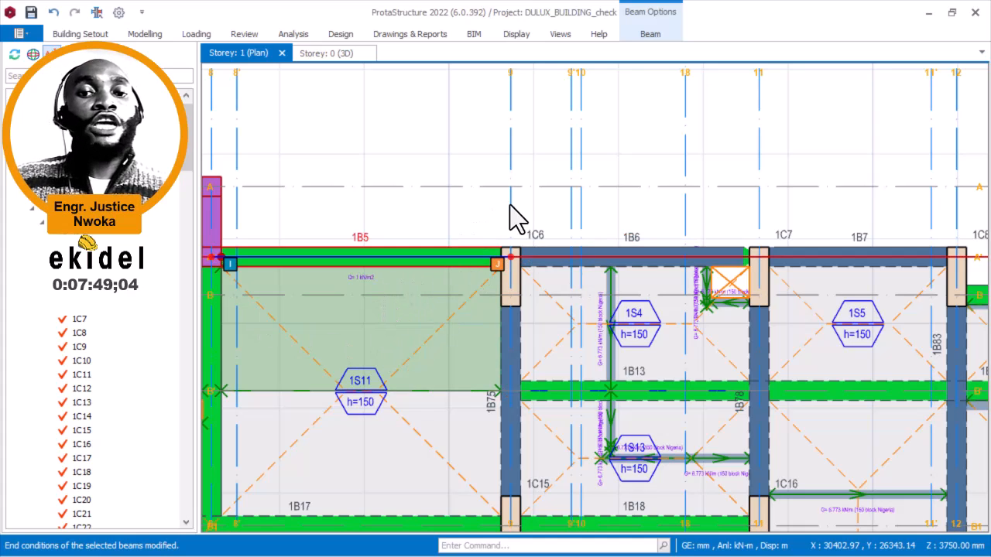
scroll(511, 233, "up", 2)
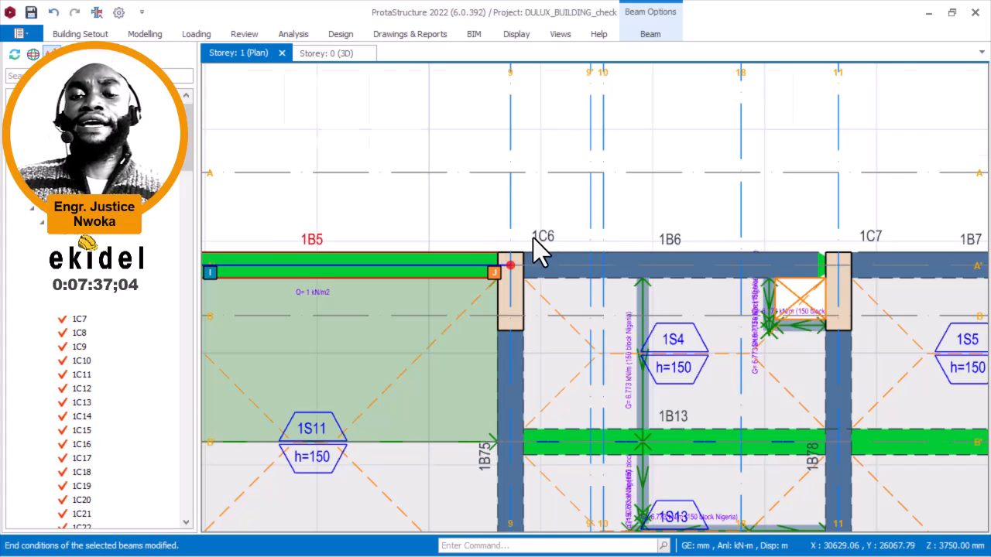
scroll(542, 248, "down", 2)
scroll(387, 248, "up", 3)
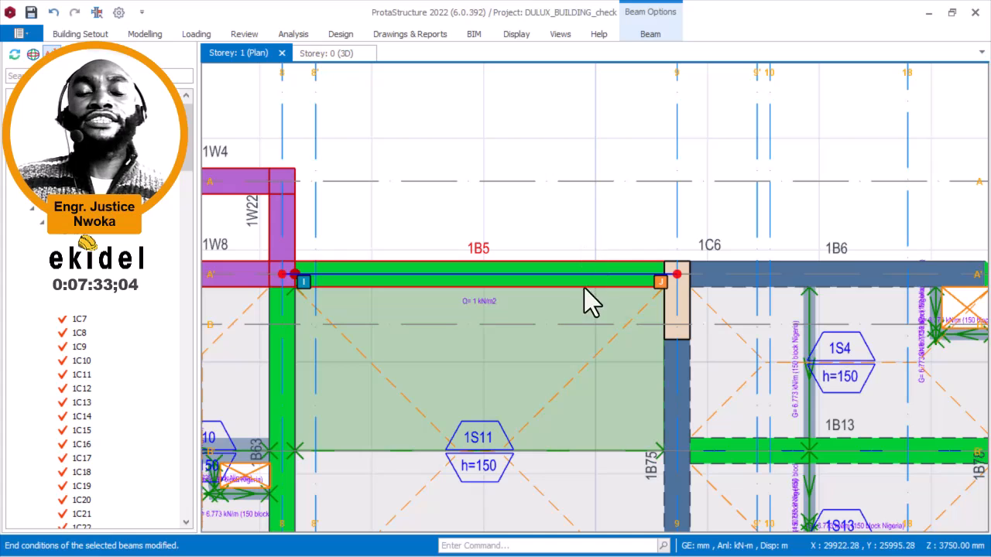
mouse_move(579, 310)
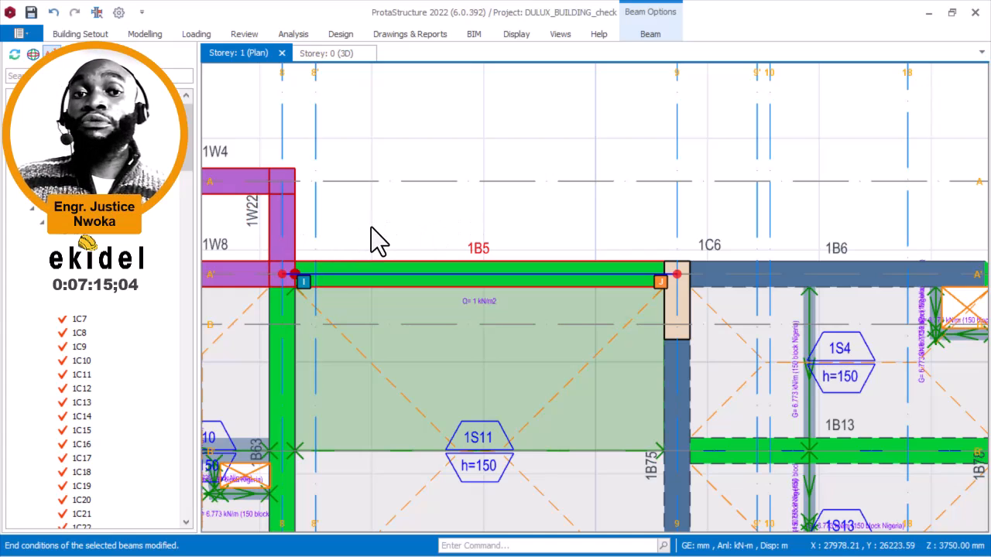
middle_click_drag(622, 255, 523, 251)
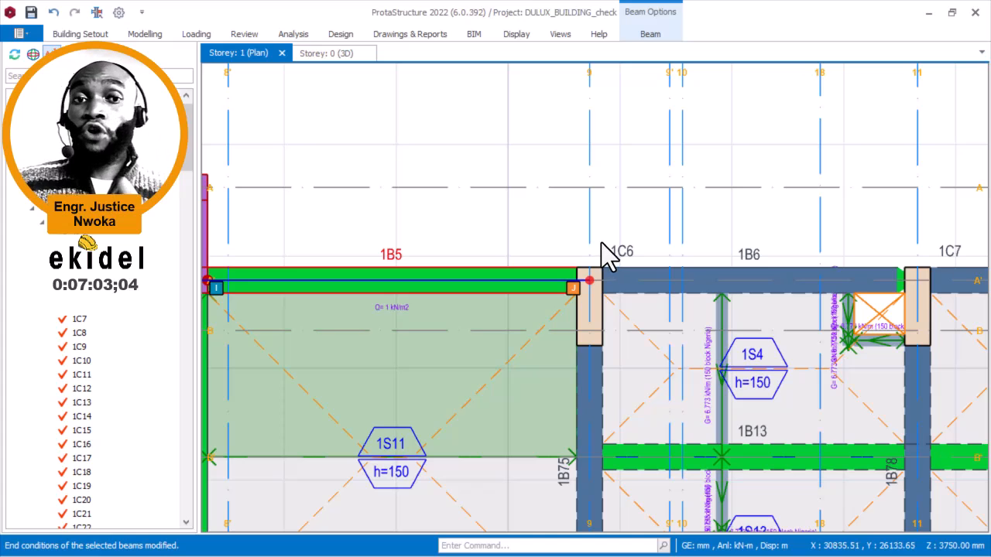
middle_click_drag(629, 259, 471, 265)
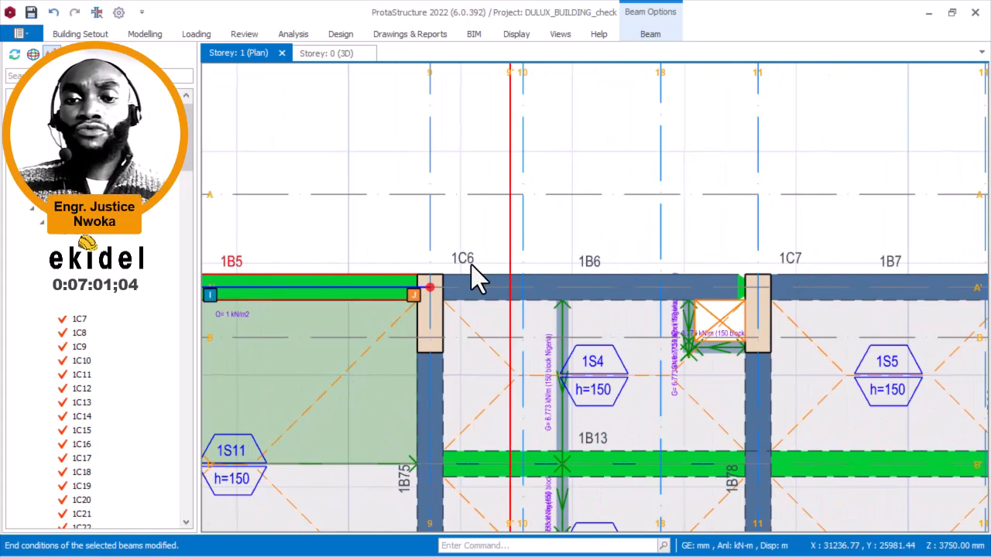
scroll(503, 272, "down", 1)
scroll(482, 294, "up", 1)
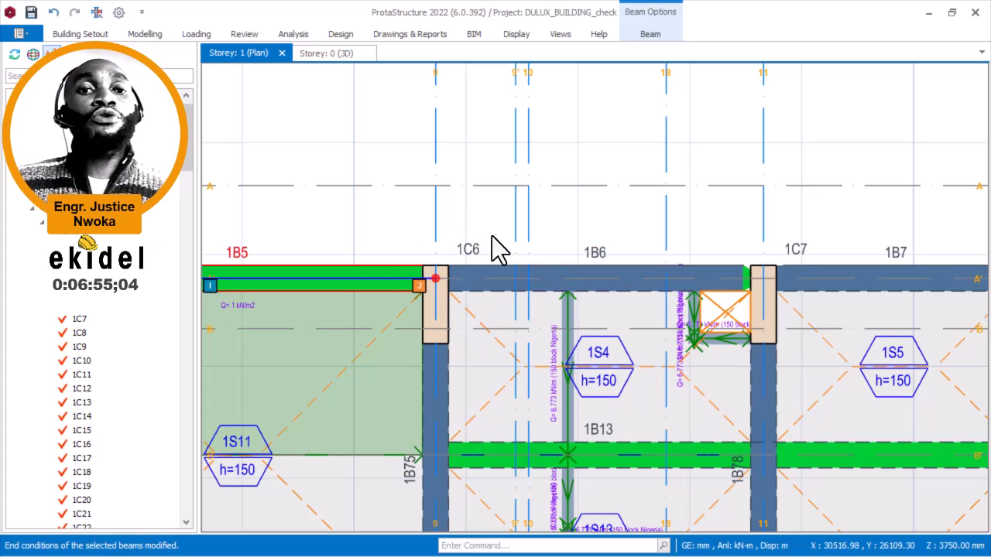
left_click(476, 279)
middle_click_drag(773, 269, 611, 270)
scroll(611, 269, "up", 2)
scroll(577, 255, "down", 2)
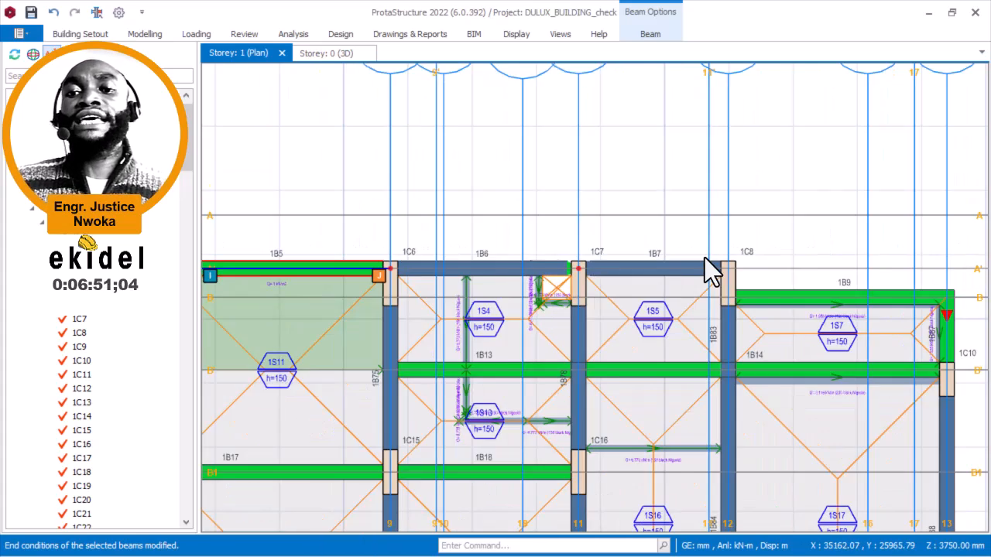
Apply a hinge to the right end (j) of beam 1B7 at column 1C8, for the selected beam only.
middle_click_drag(712, 266, 630, 276)
scroll(646, 277, "up", 2)
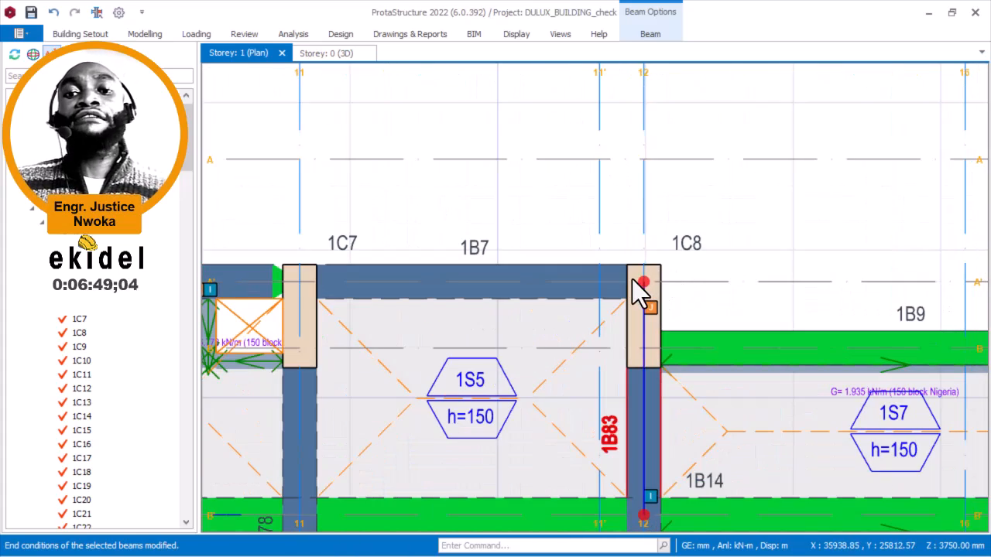
left_click(470, 259)
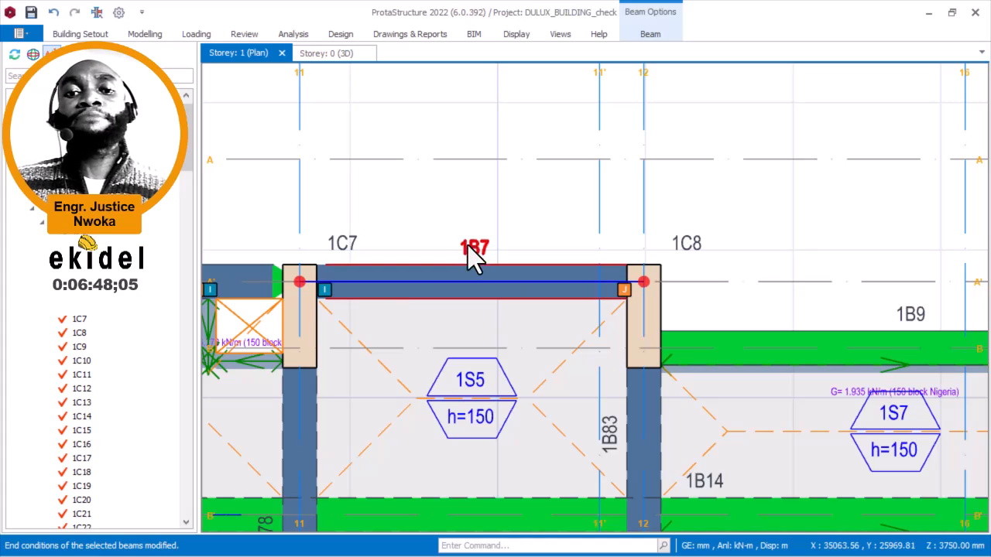
left_click(644, 282)
scroll(644, 282, "up", 2)
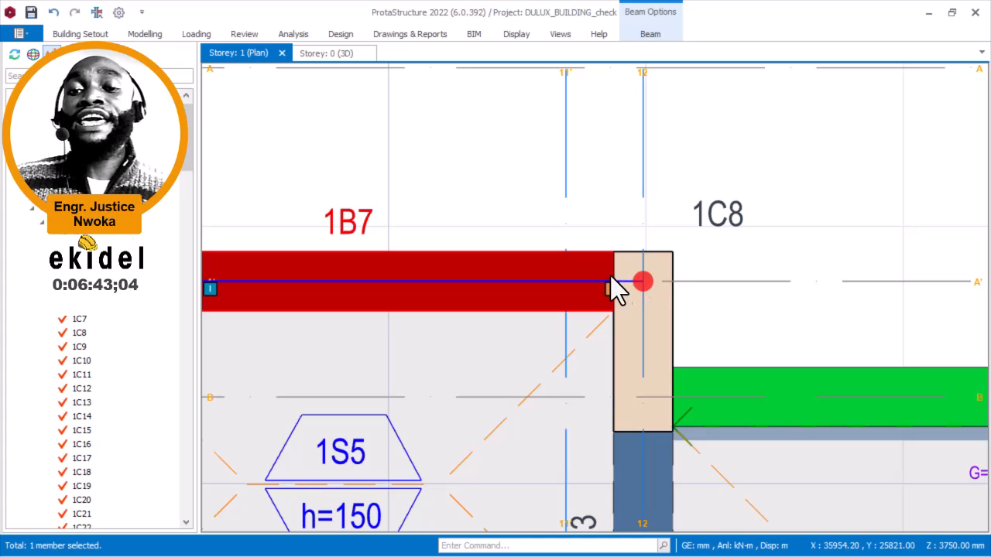
mouse_move(602, 269)
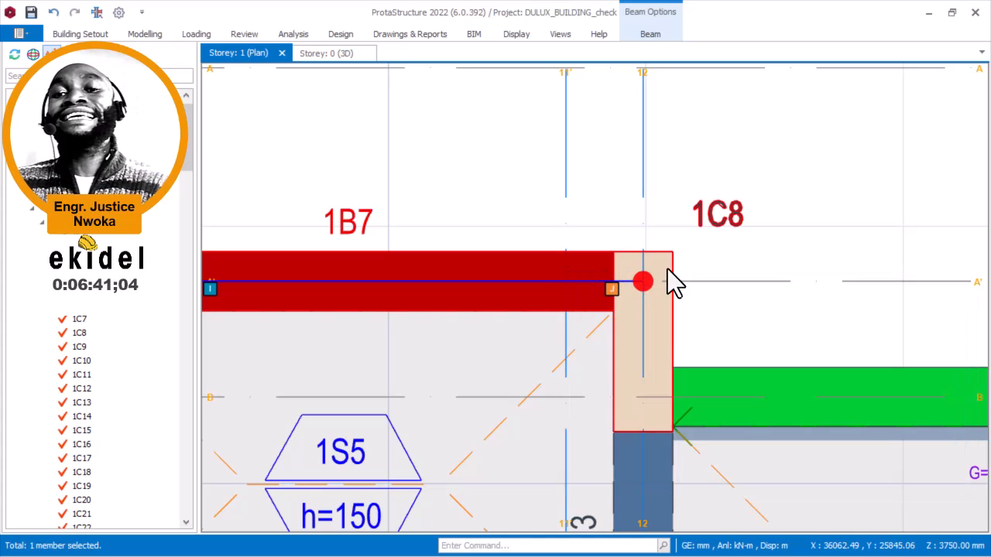
right_click(507, 185)
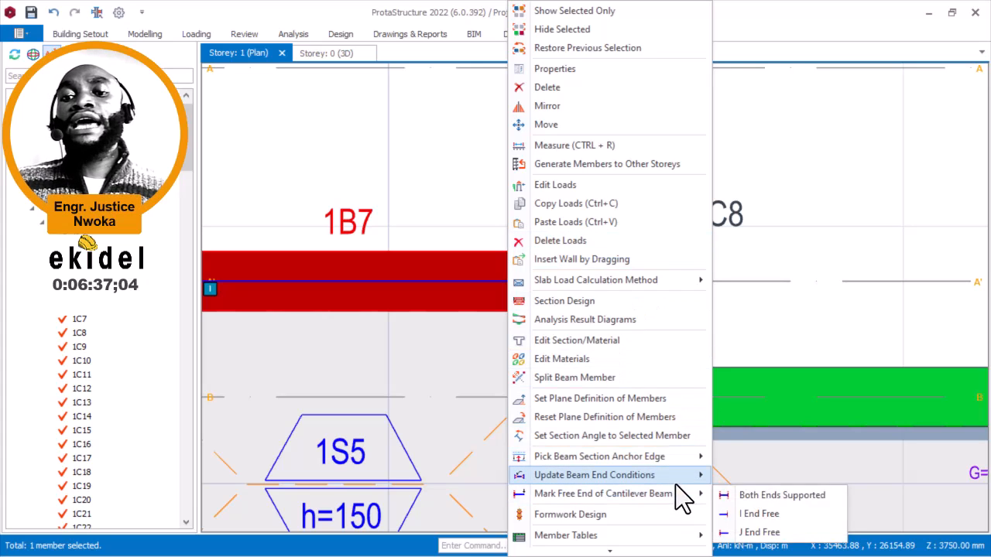
mouse_move(679, 478)
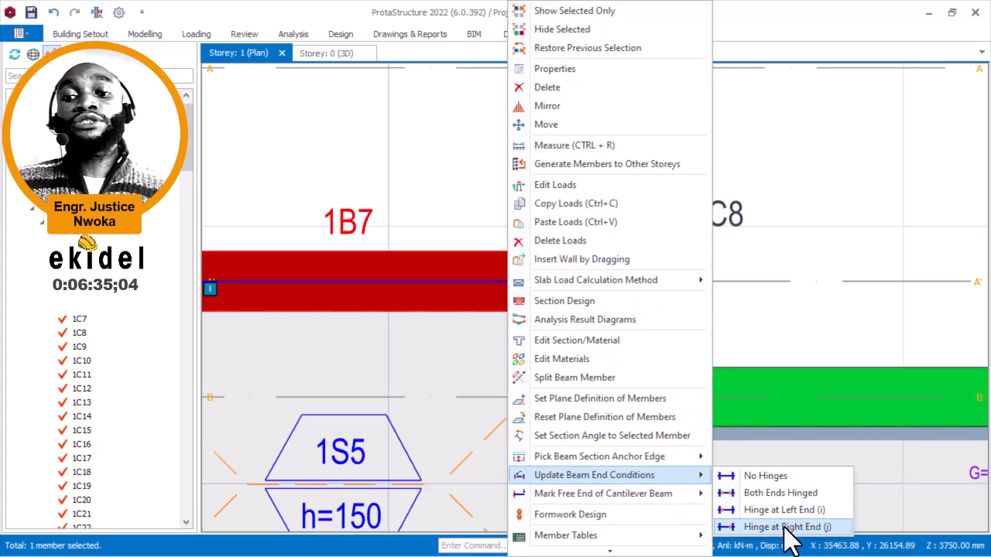
left_click(788, 527)
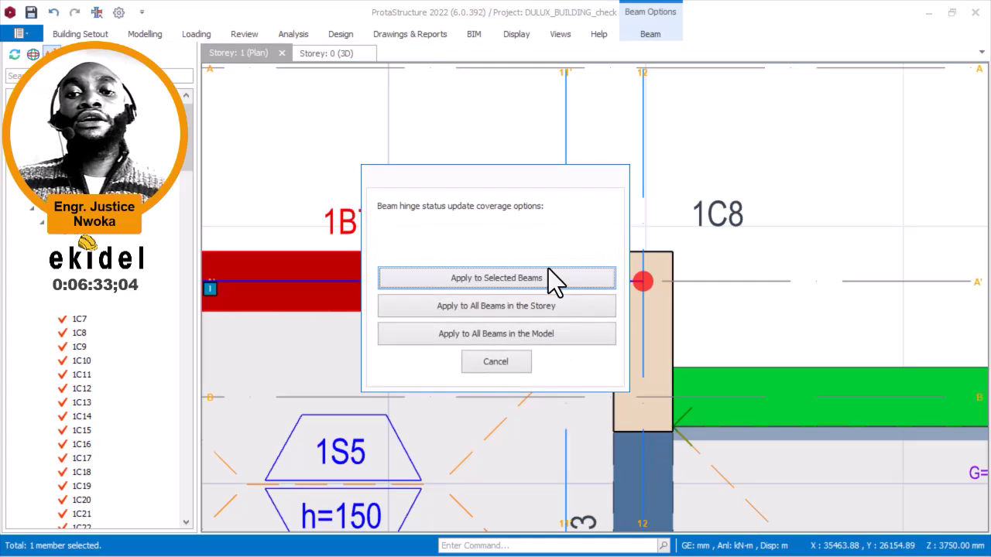
left_click(547, 277)
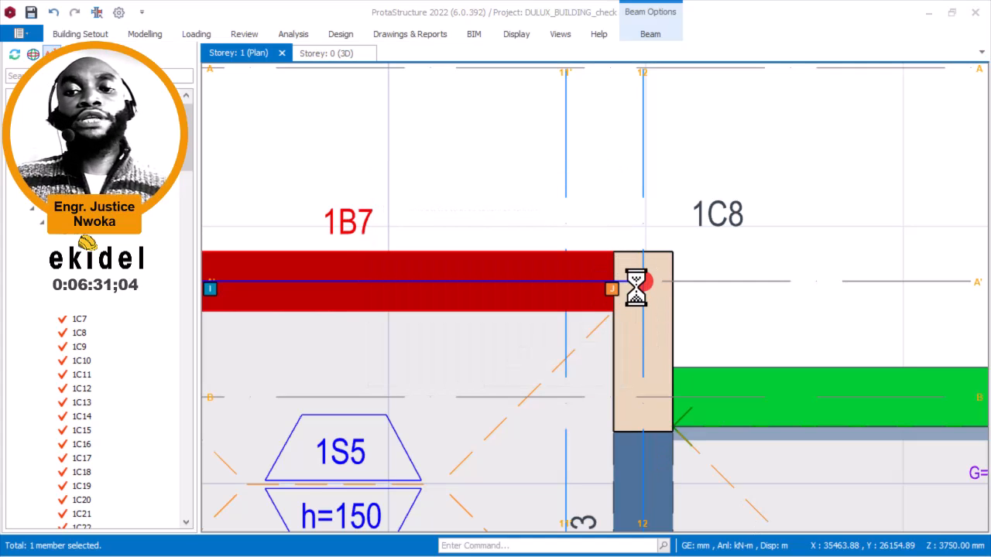
scroll(616, 282, "up", 3)
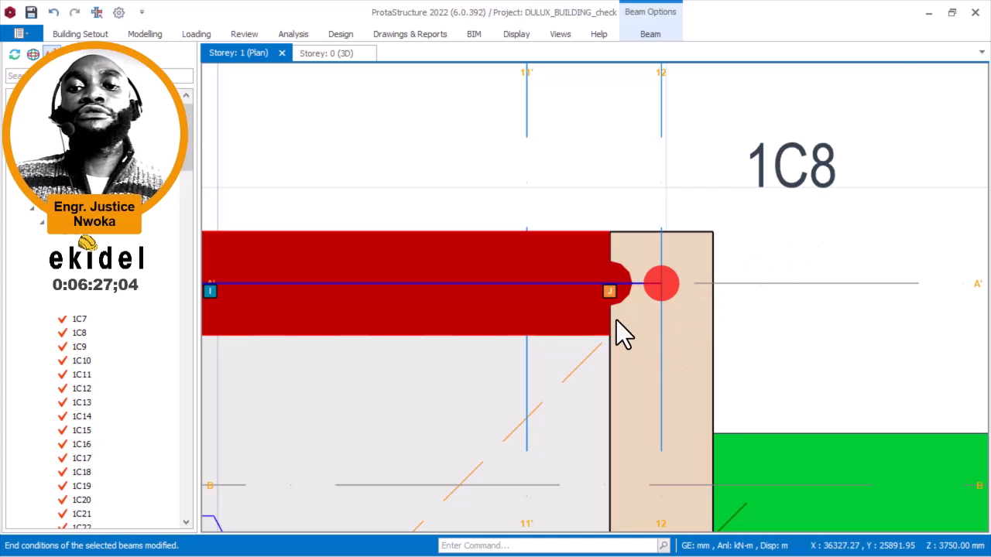
scroll(616, 320, "up", 3)
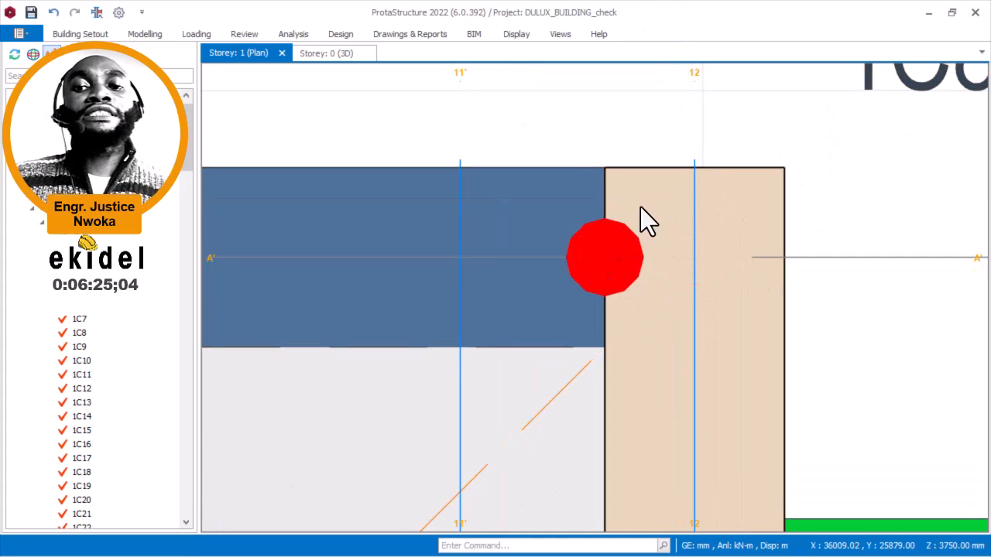
scroll(624, 230, "up", 3)
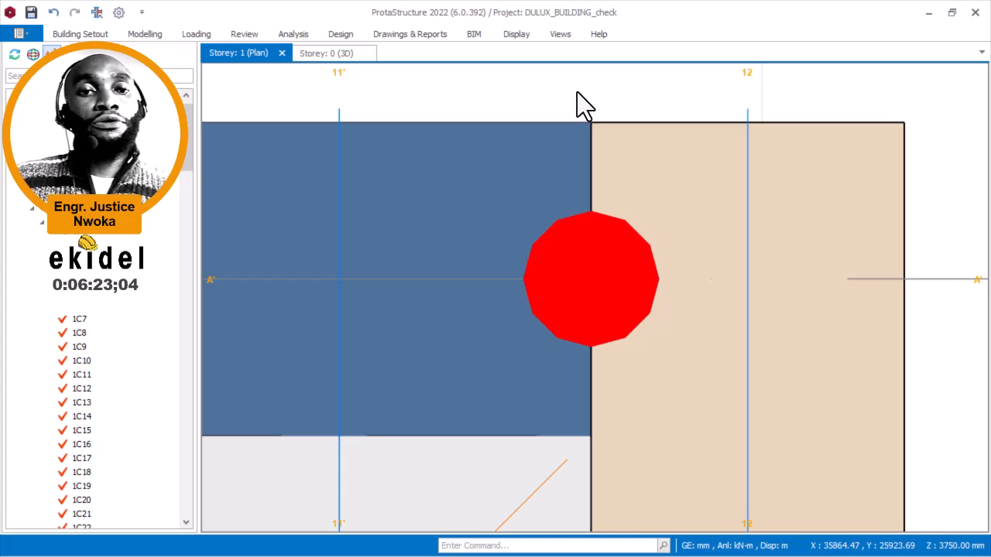
Set the end conditions of beam 1B9, between column 1C8 and beam 1B87, to Both Ends Hinged for the selected beam only.
scroll(542, 186, "down", 5)
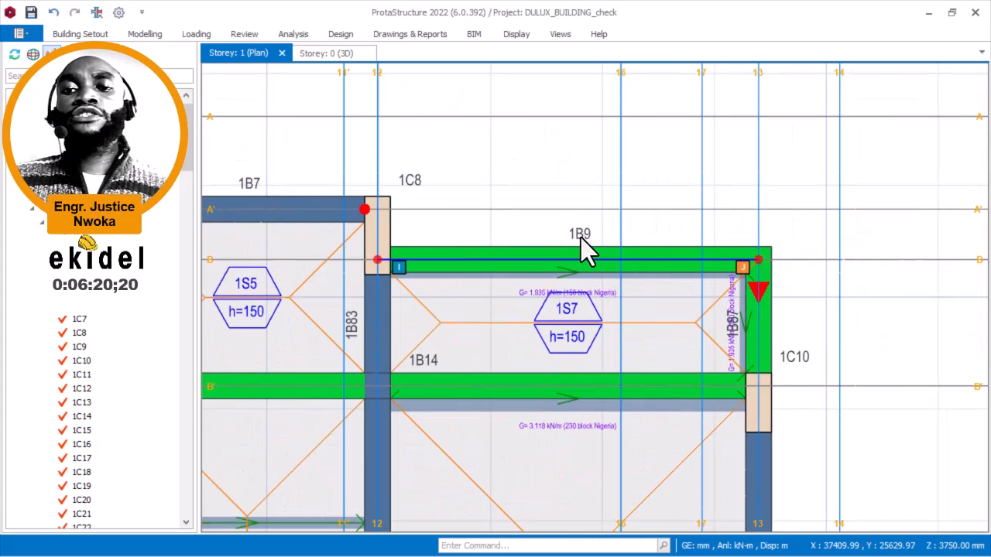
left_click(585, 249)
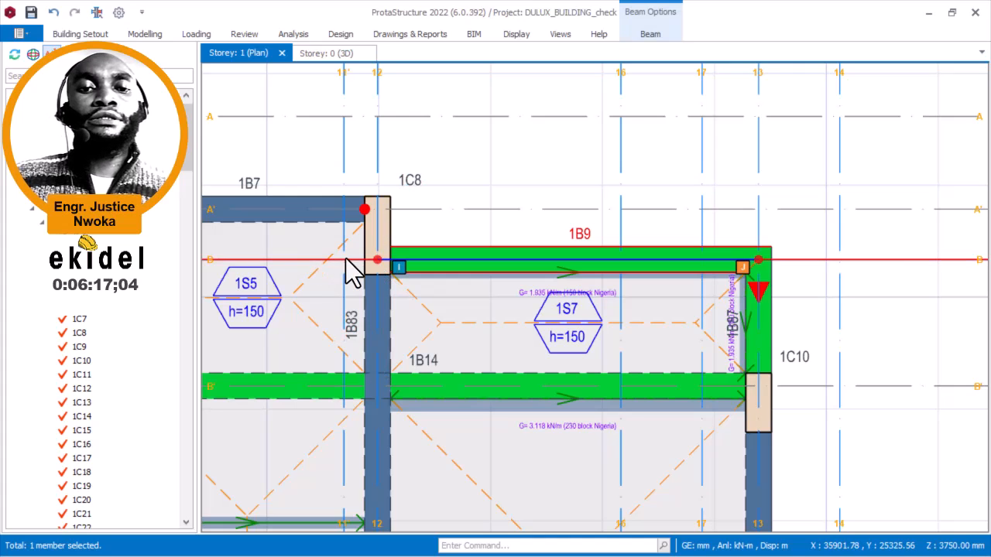
scroll(377, 271, "up", 2)
scroll(372, 271, "down", 2)
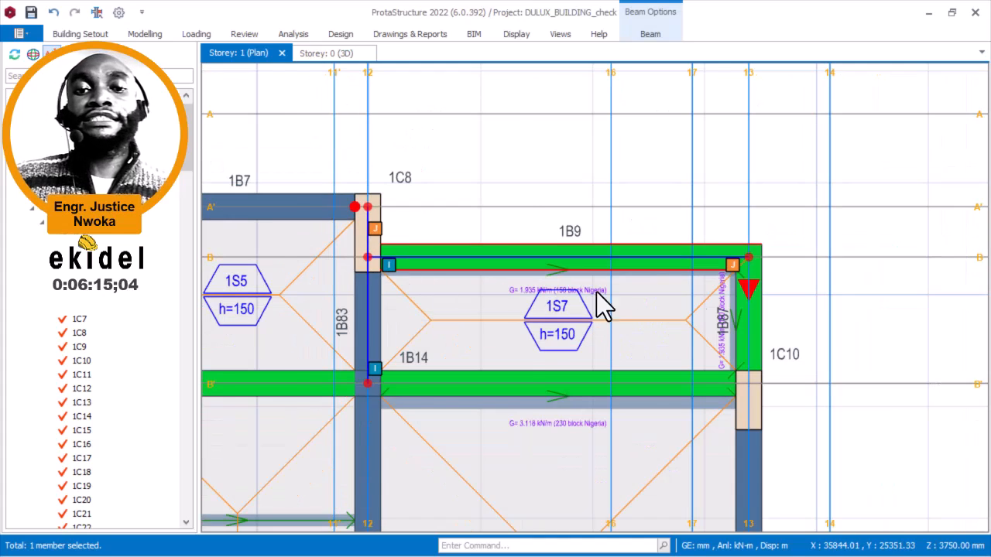
right_click(555, 143)
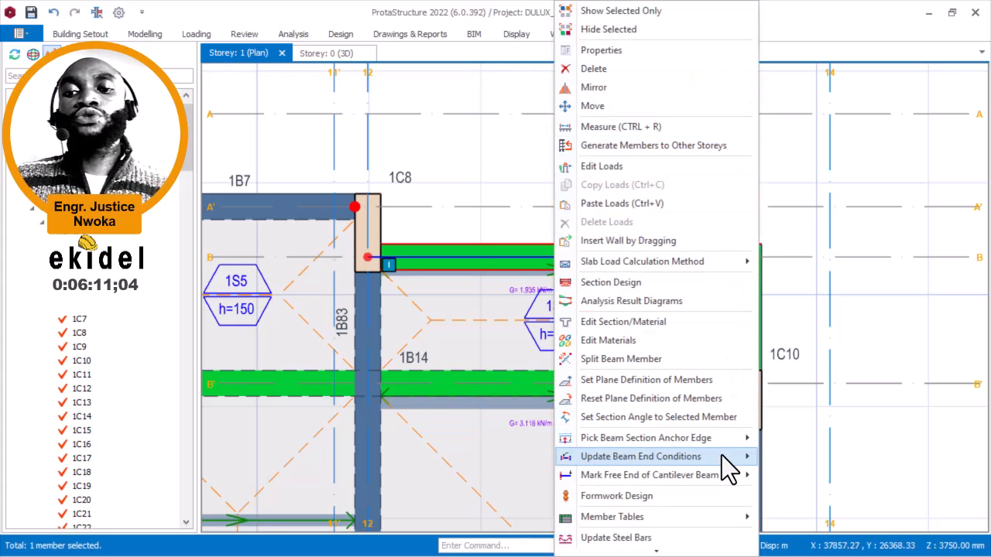
mouse_move(722, 456)
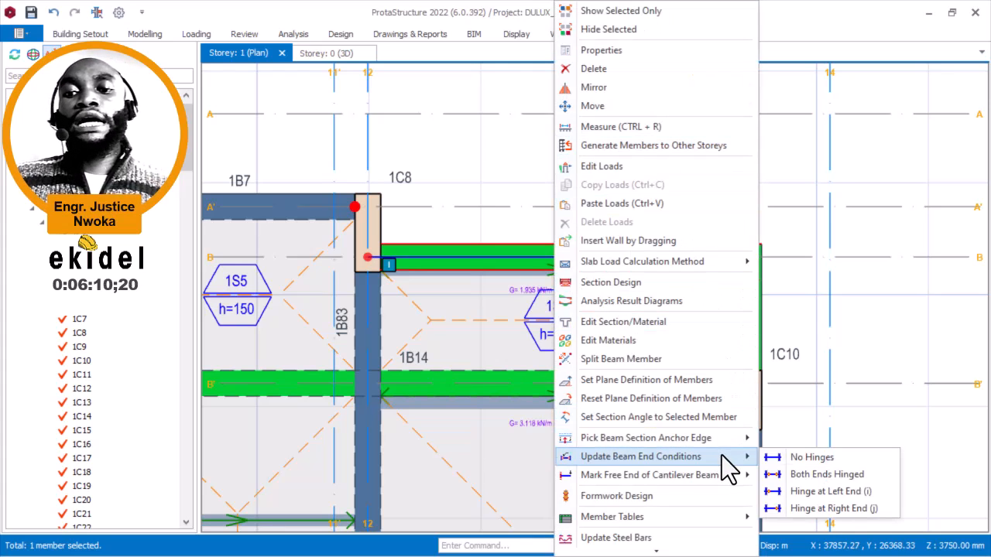
left_click(819, 475)
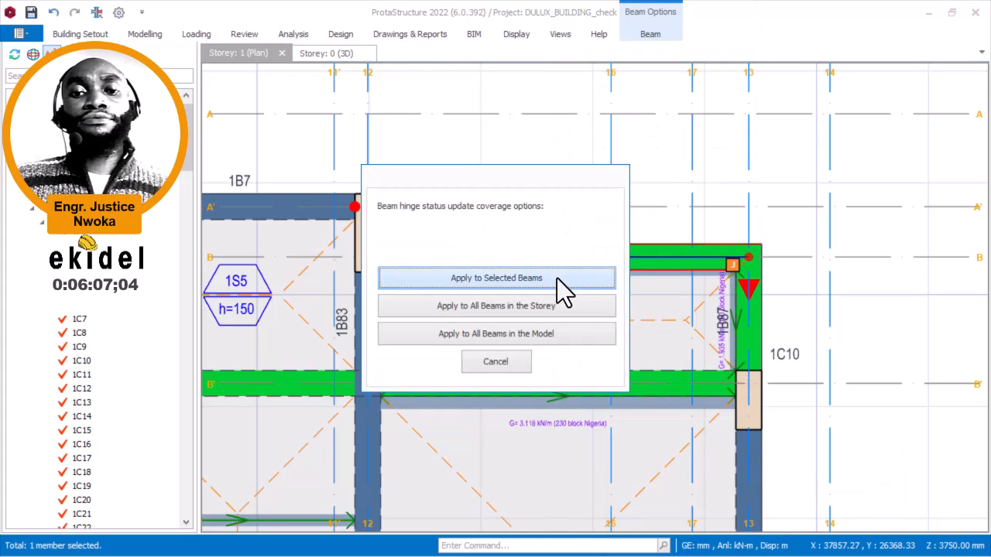
left_click(563, 280)
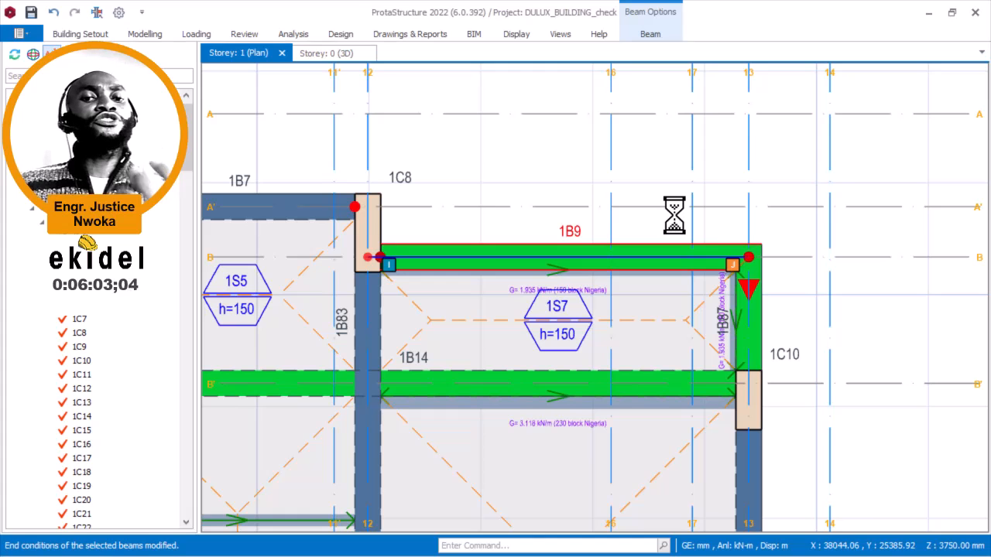
scroll(791, 300, "up", 1)
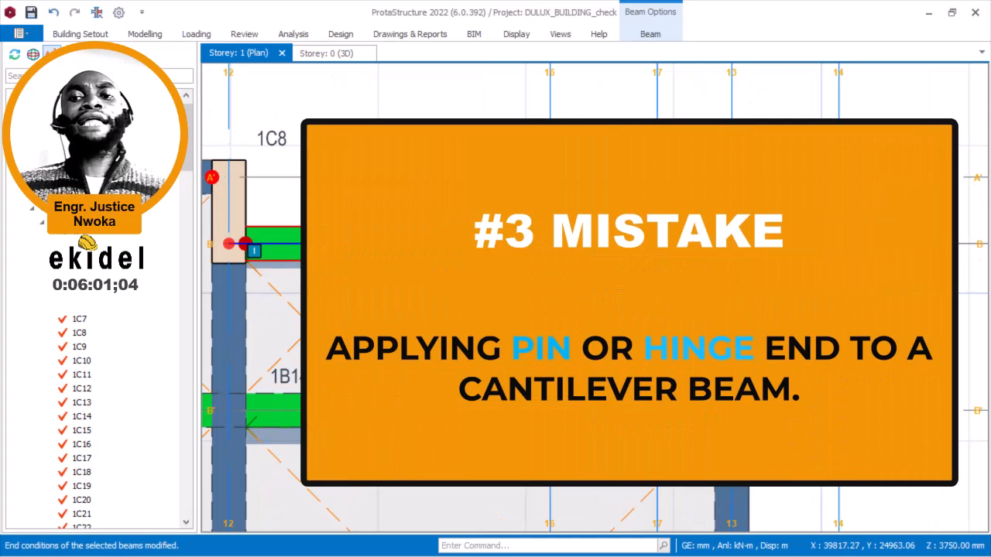
key("Escape")
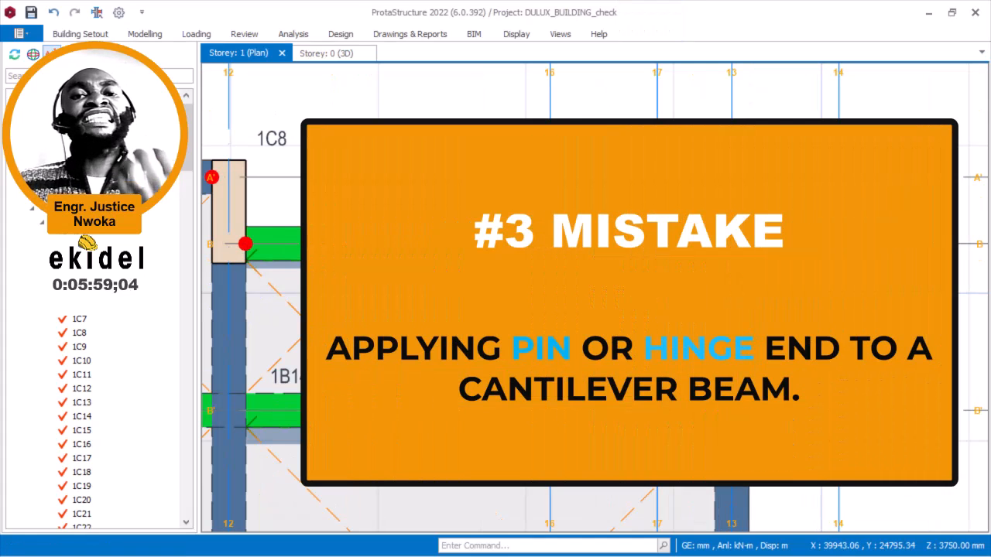
Examine beam 1B87 between column 1C10 and the end of beam 1B9, including its member properties.
middle_click_drag(757, 337, 739, 266)
scroll(739, 265, "up", 1)
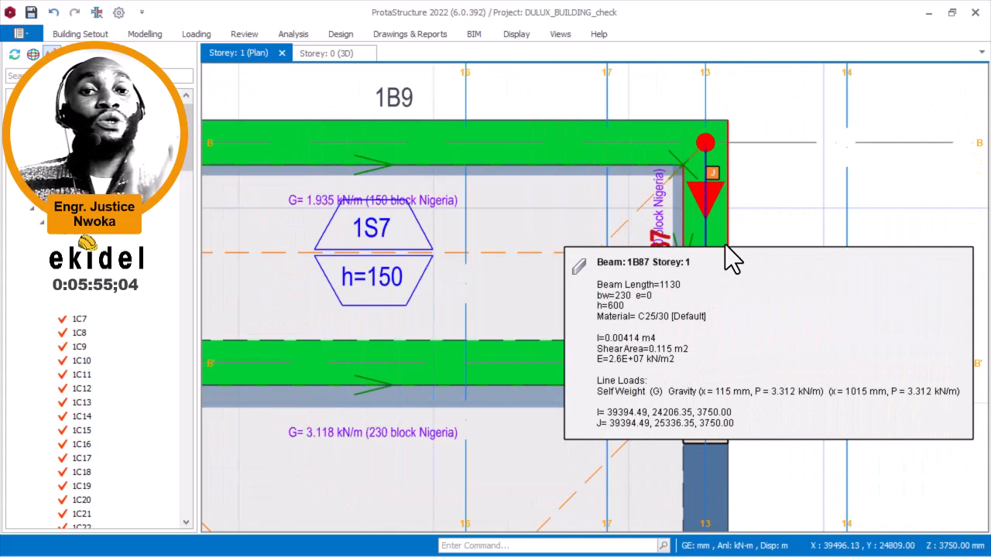
middle_click_drag(750, 235, 636, 255)
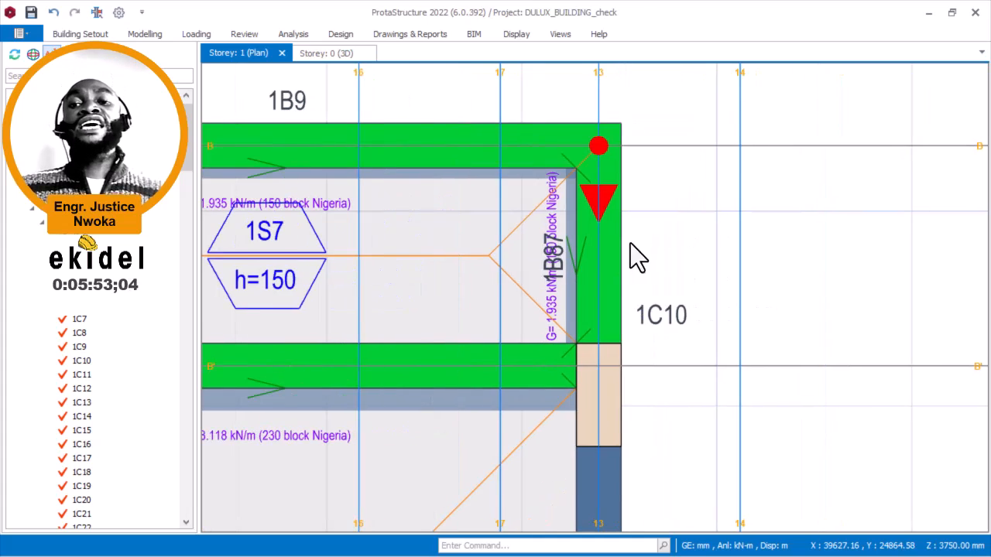
scroll(628, 295, "up", 1)
scroll(630, 287, "down", 2)
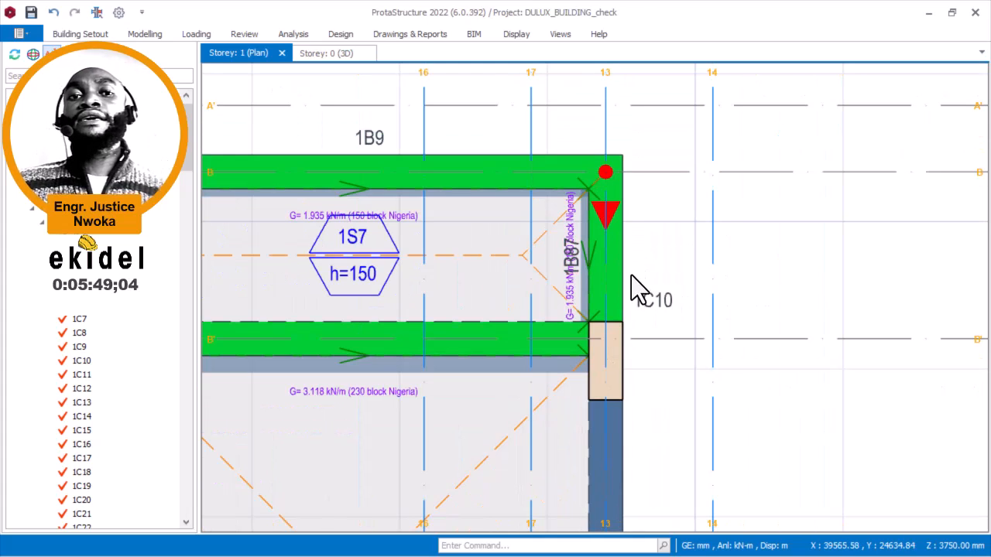
scroll(630, 294, "up", 1)
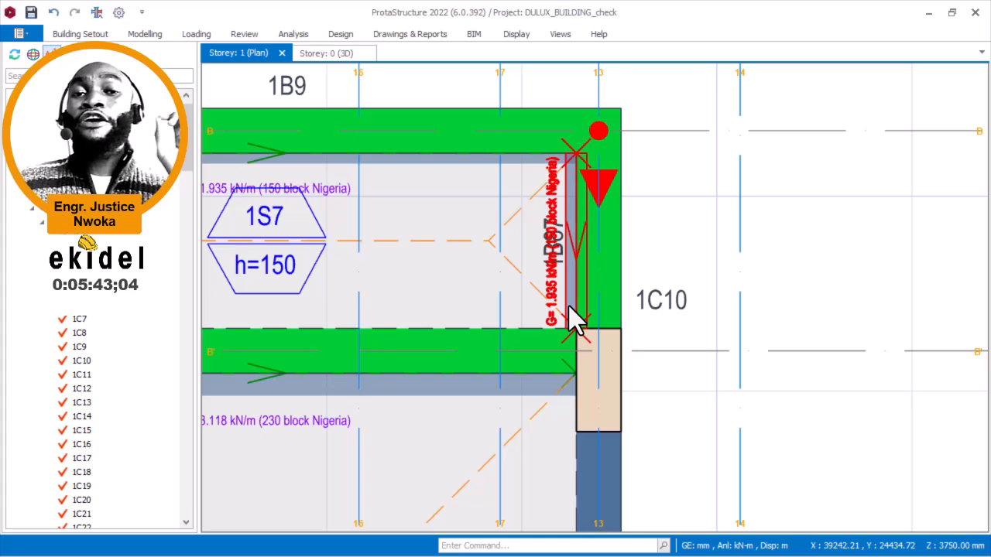
scroll(623, 196, "up", 1)
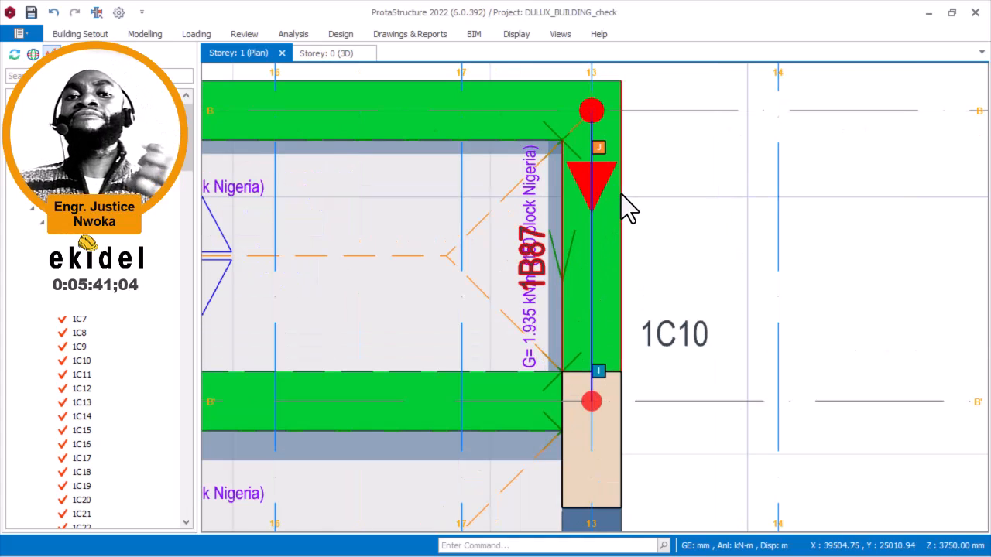
mouse_move(628, 208)
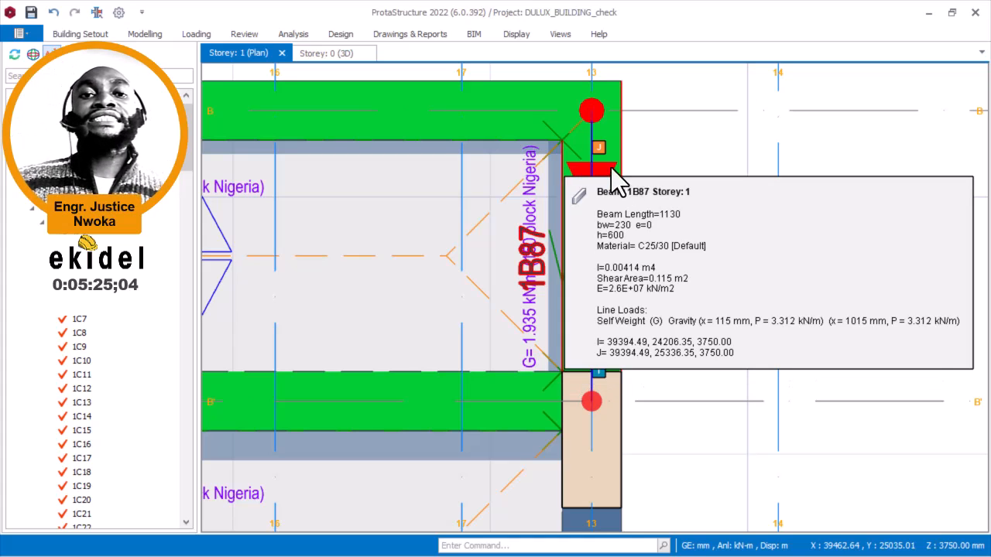
Compare cantilever beam 1B87's J end, where beam 1B9 meets it, with its I end at column 1C10.
middle_click_drag(679, 195, 649, 295)
scroll(569, 205, "up", 2)
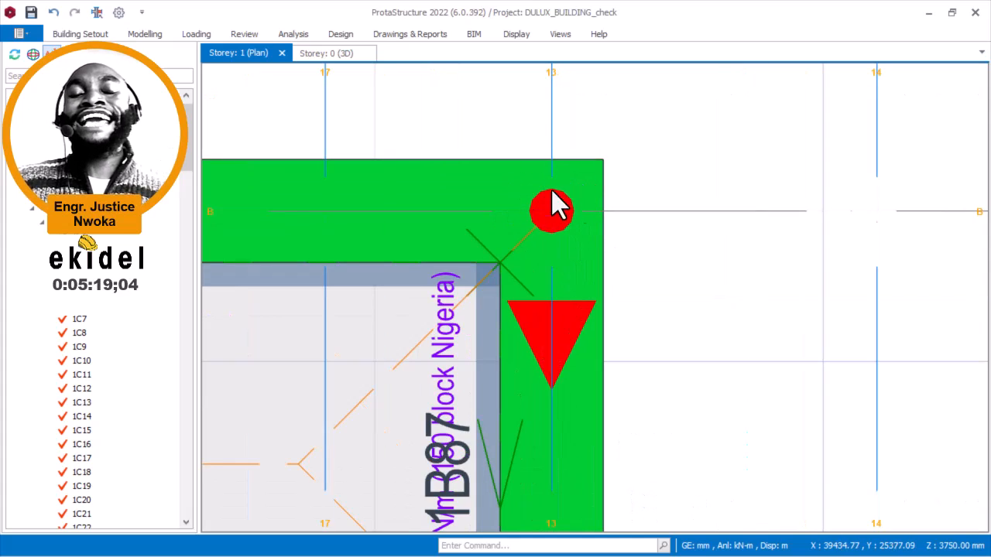
scroll(575, 205, "down", 1)
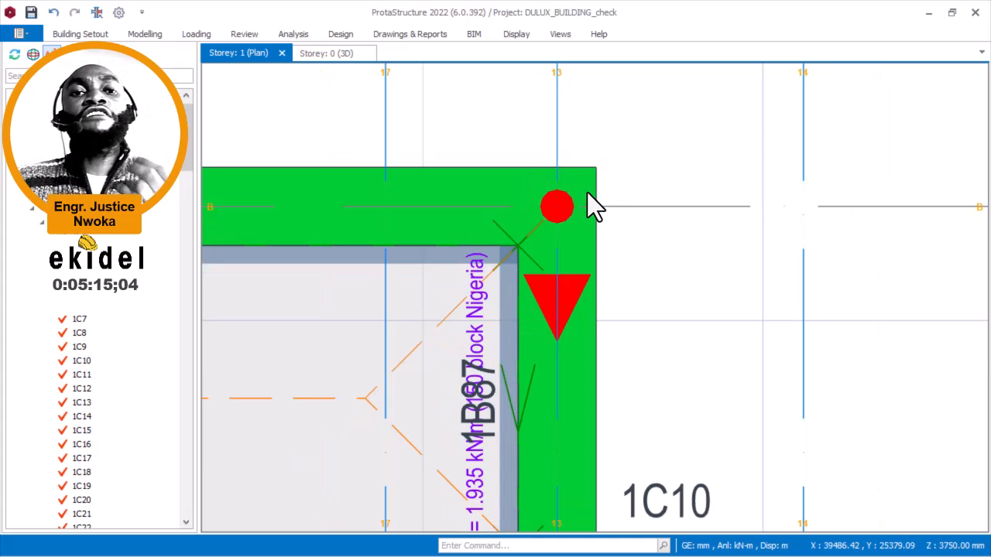
left_click(591, 193)
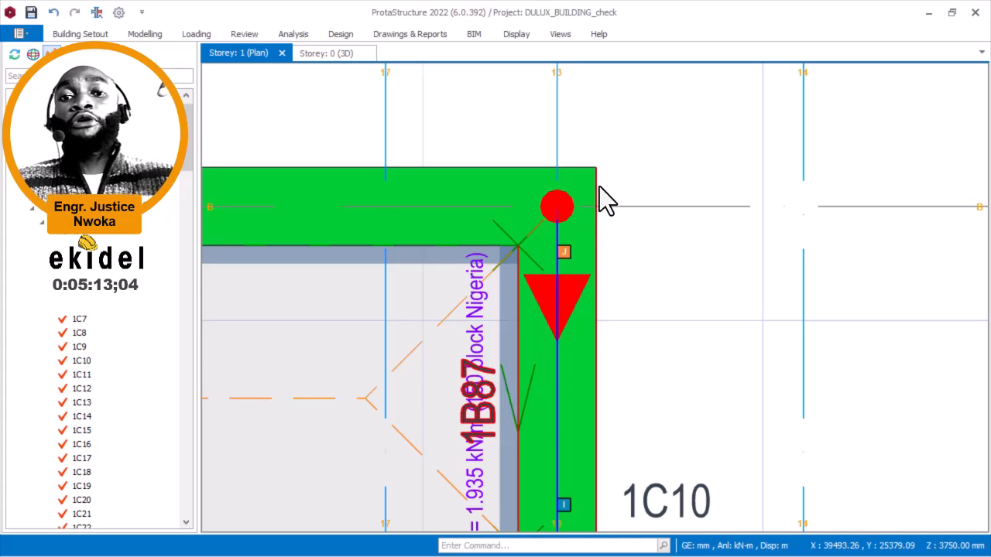
scroll(596, 188, "down", 3)
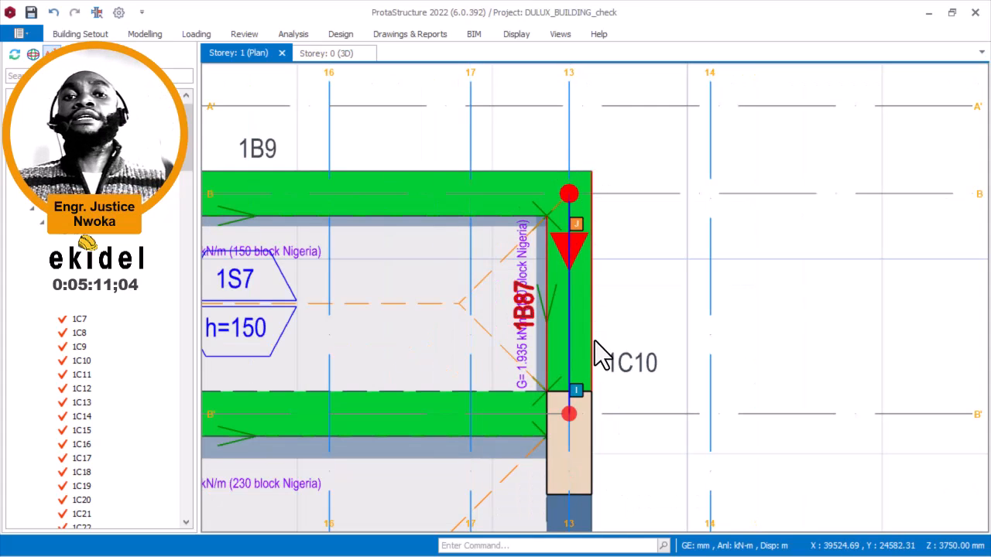
mouse_move(594, 341)
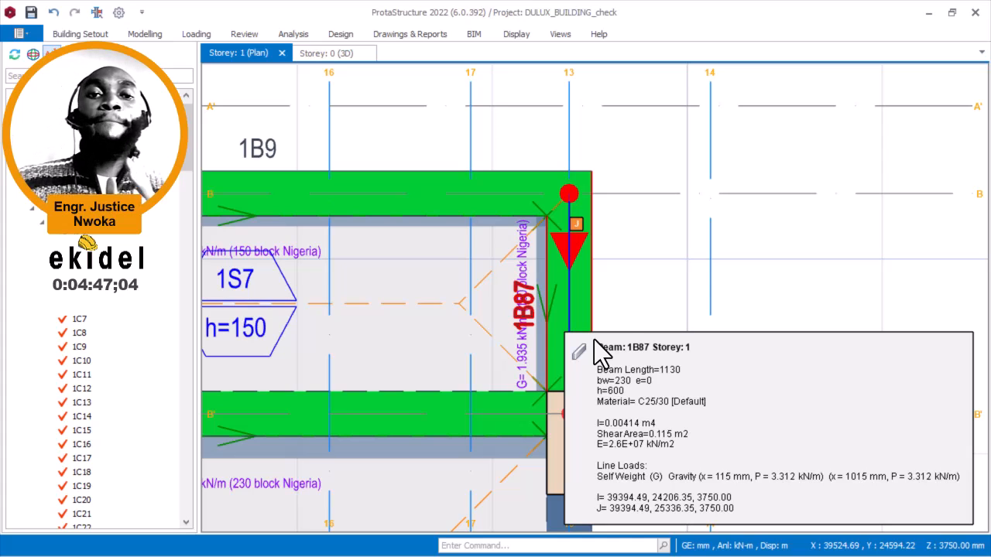
scroll(634, 301, "up", 1)
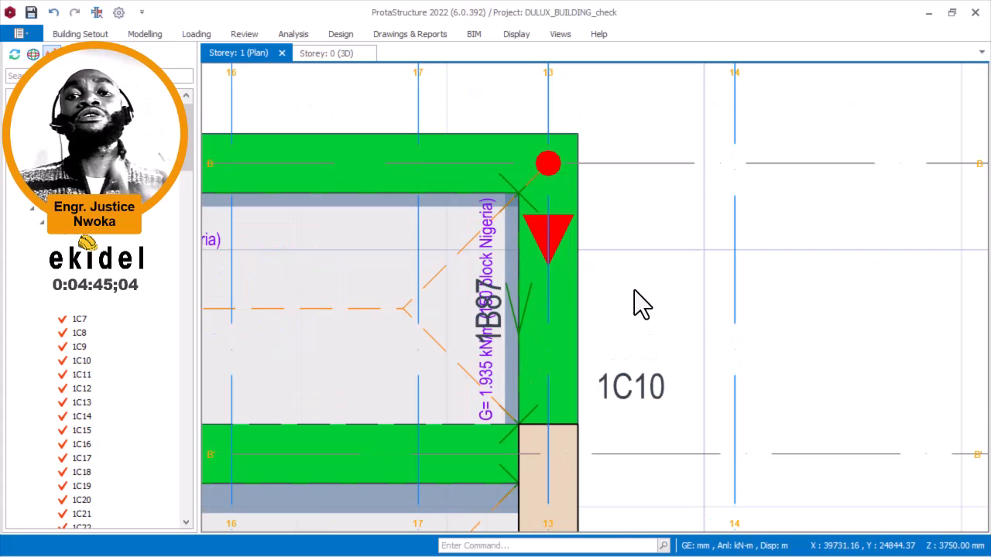
scroll(633, 291, "down", 2)
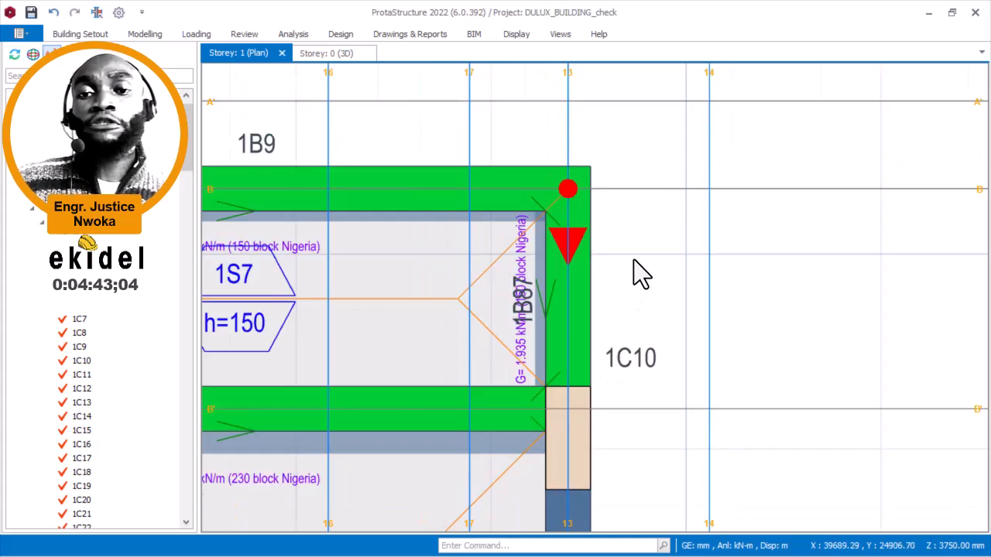
scroll(602, 263, "up", 1)
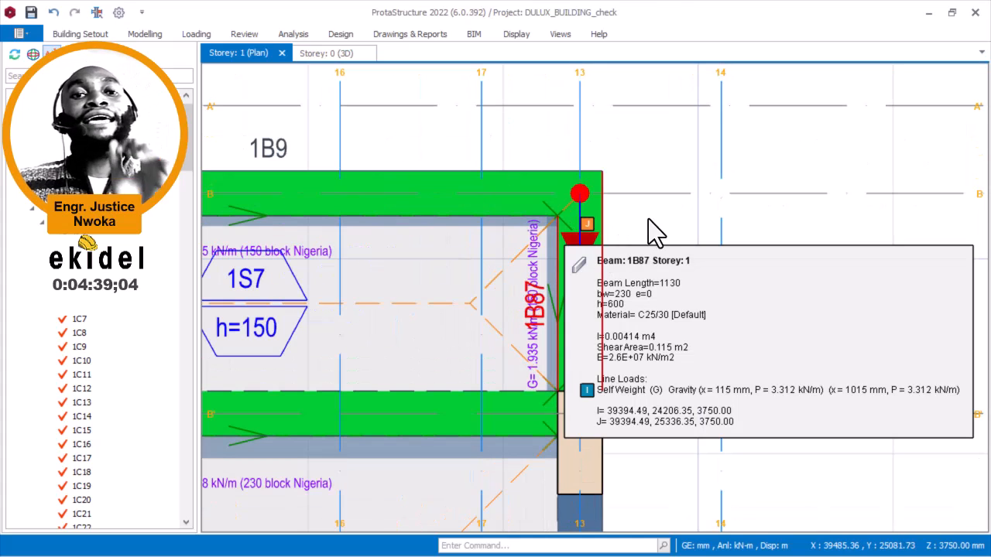
left_click(655, 232)
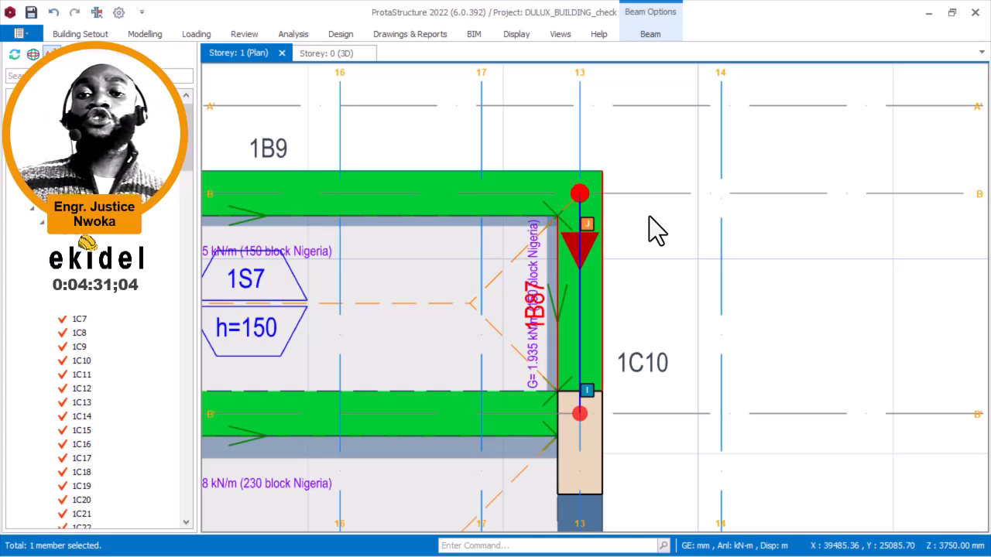
right_click(621, 226)
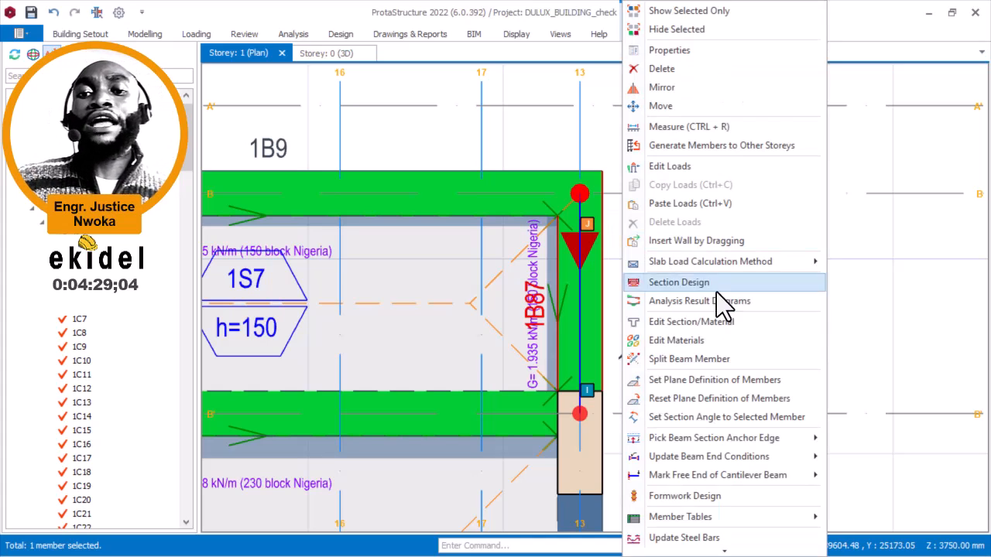
mouse_move(797, 460)
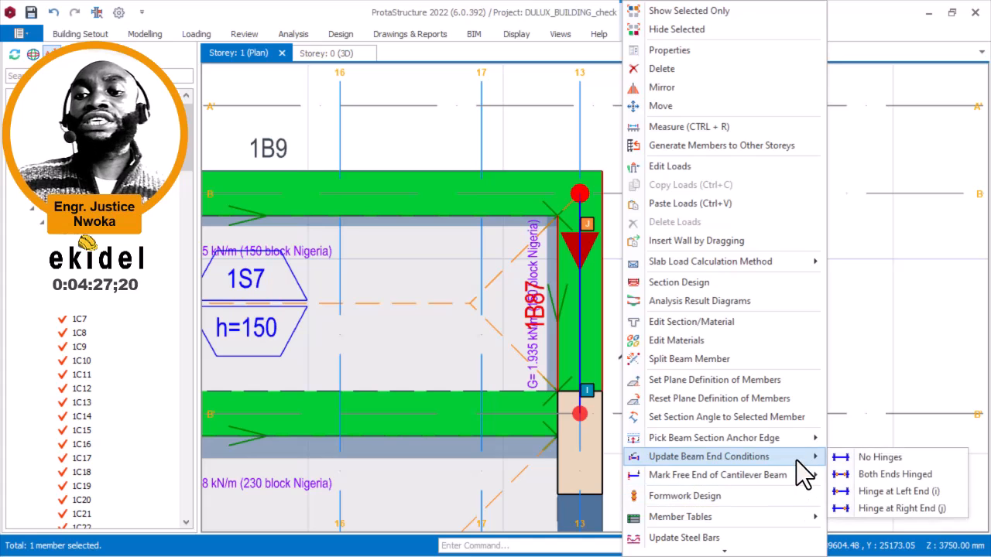
left_click(870, 475)
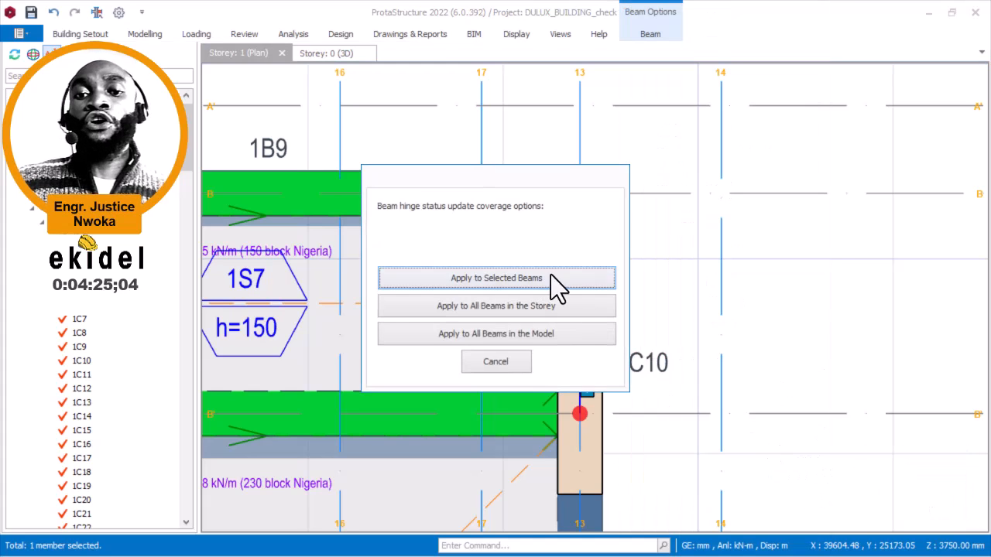
left_click(520, 361)
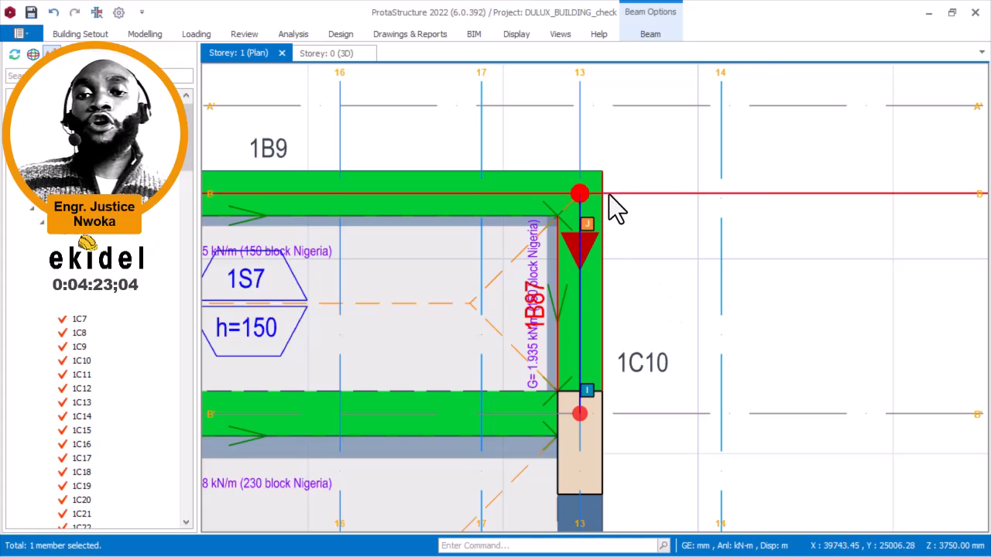
Apply a hinge to the right end (j) of cantilever beam 1B87 for the selected beam only, and inspect that end.
scroll(586, 168, "up", 2)
scroll(602, 186, "up", 3)
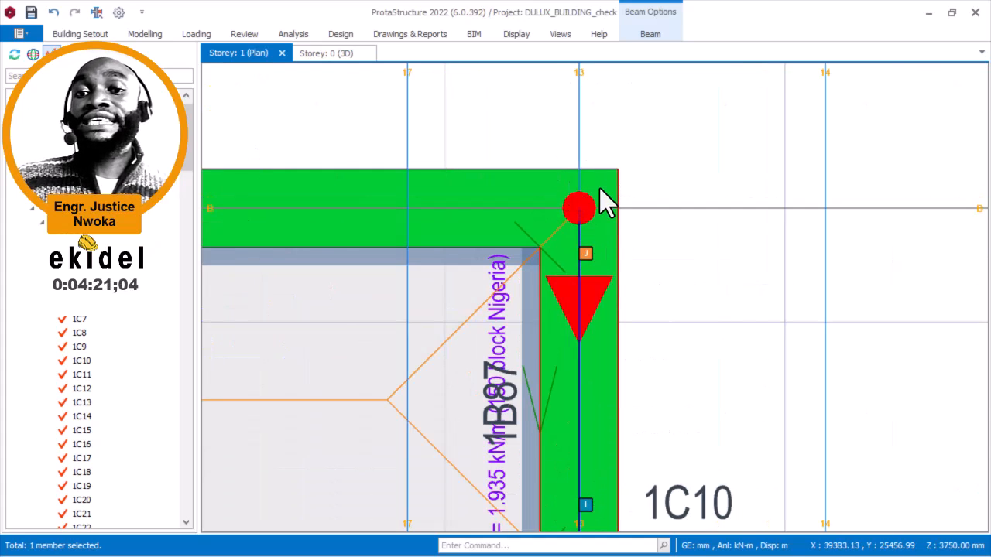
scroll(596, 285, "down", 2)
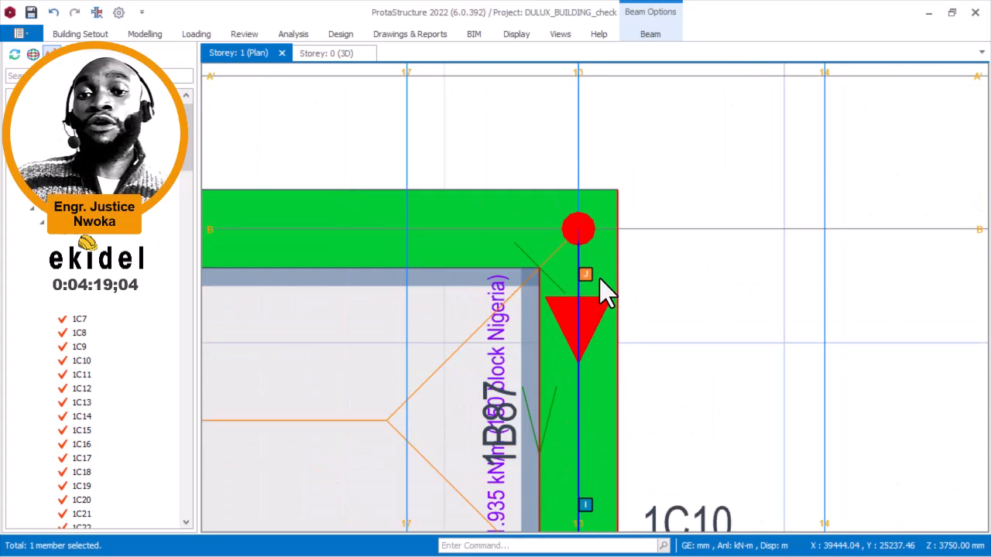
right_click(654, 299)
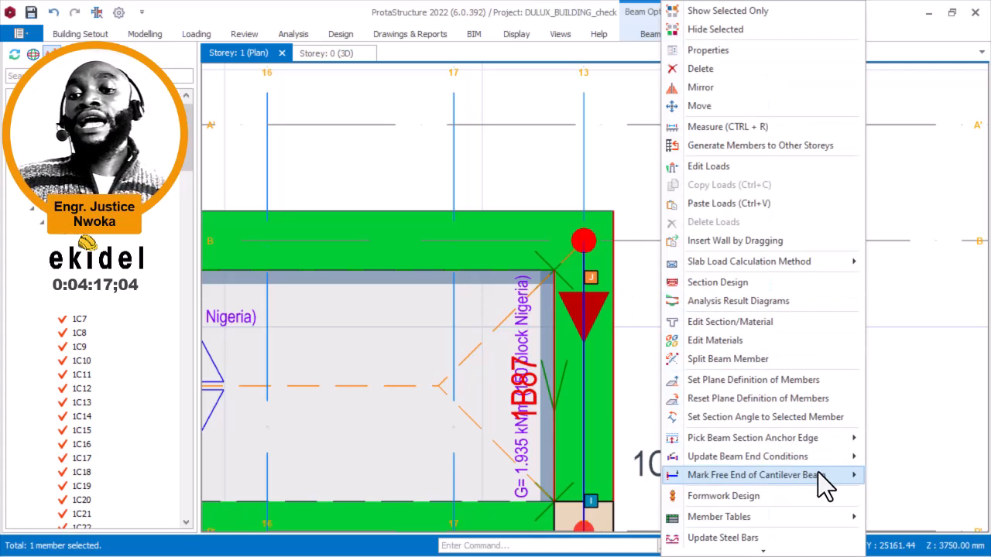
mouse_move(823, 473)
mouse_move(737, 461)
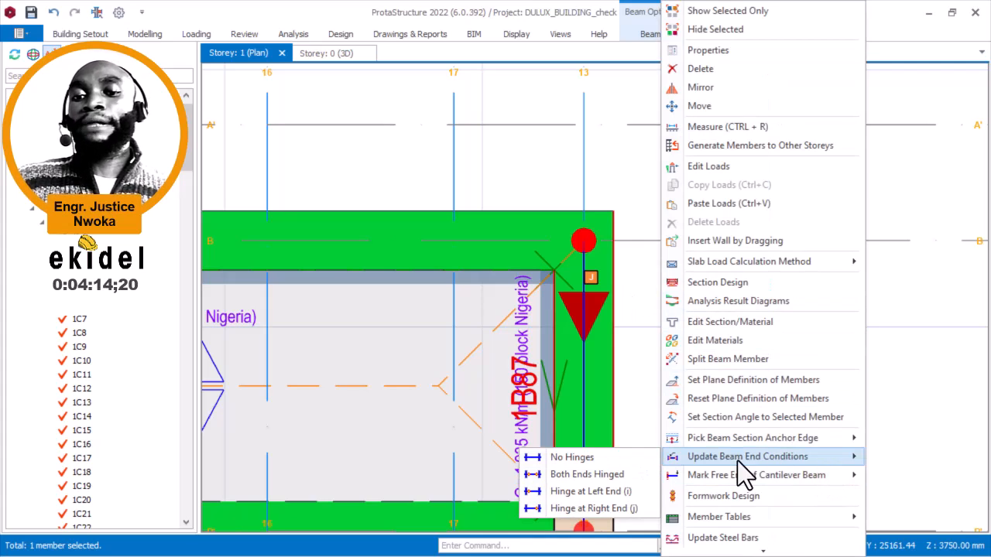
left_click(619, 508)
left_click(555, 279)
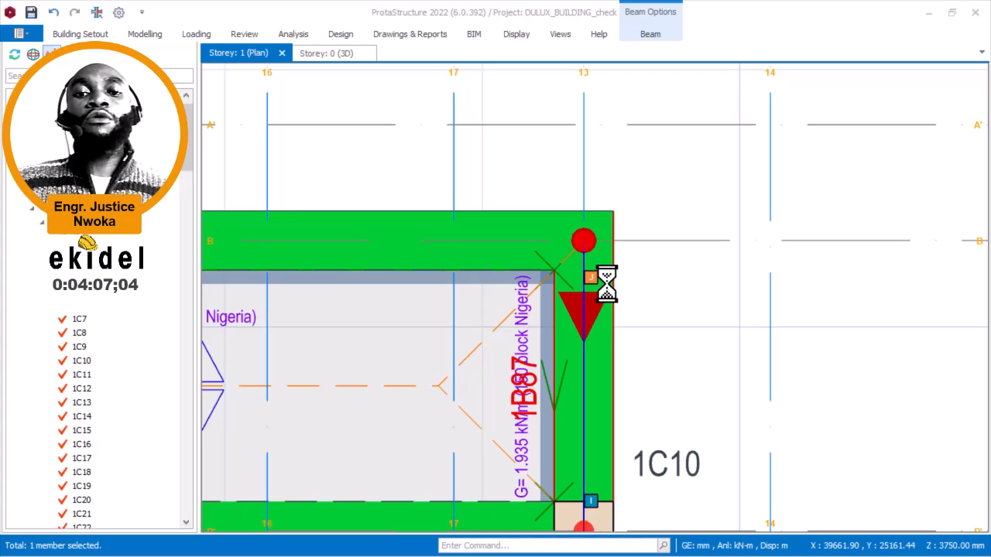
scroll(593, 255, "up", 3)
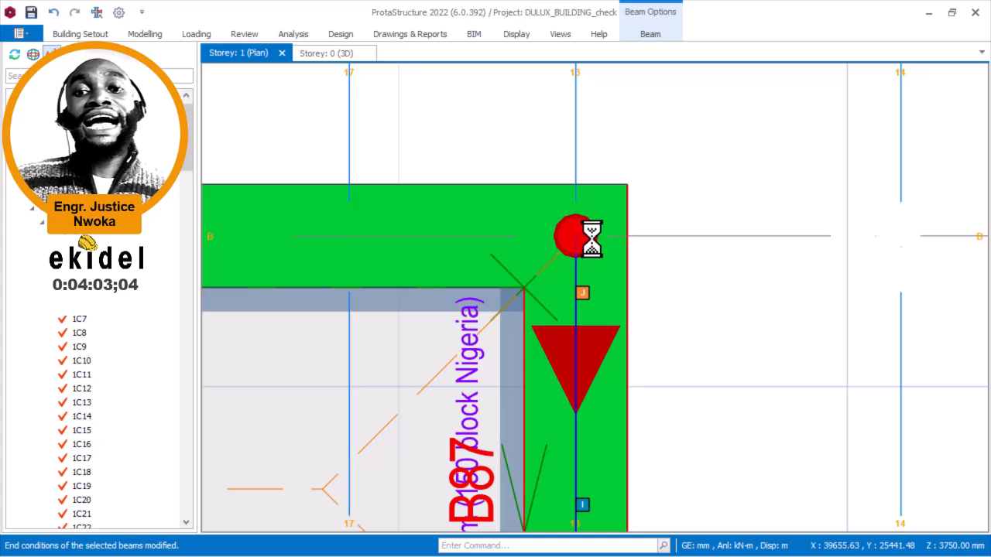
scroll(610, 222, "up", 1)
key("Escape")
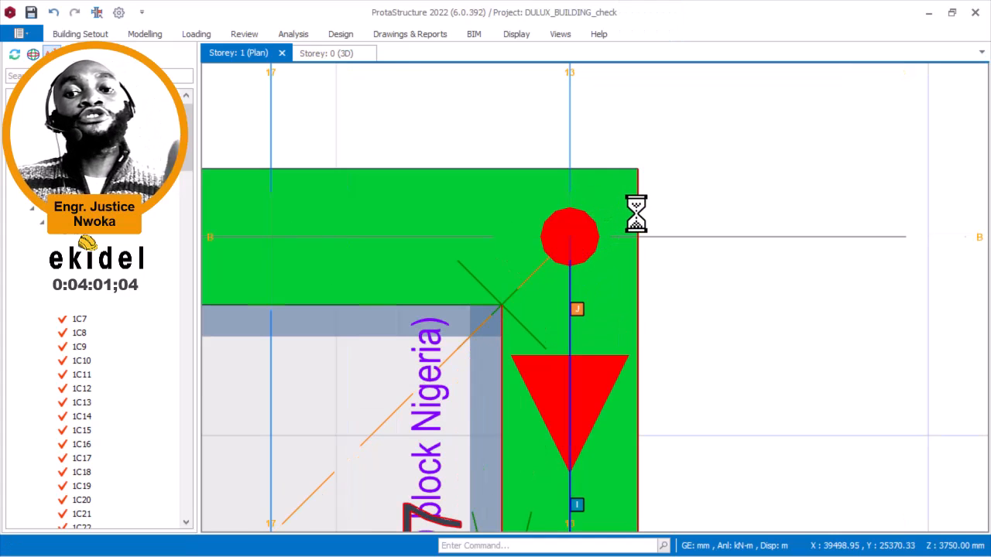
scroll(644, 199, "down", 1)
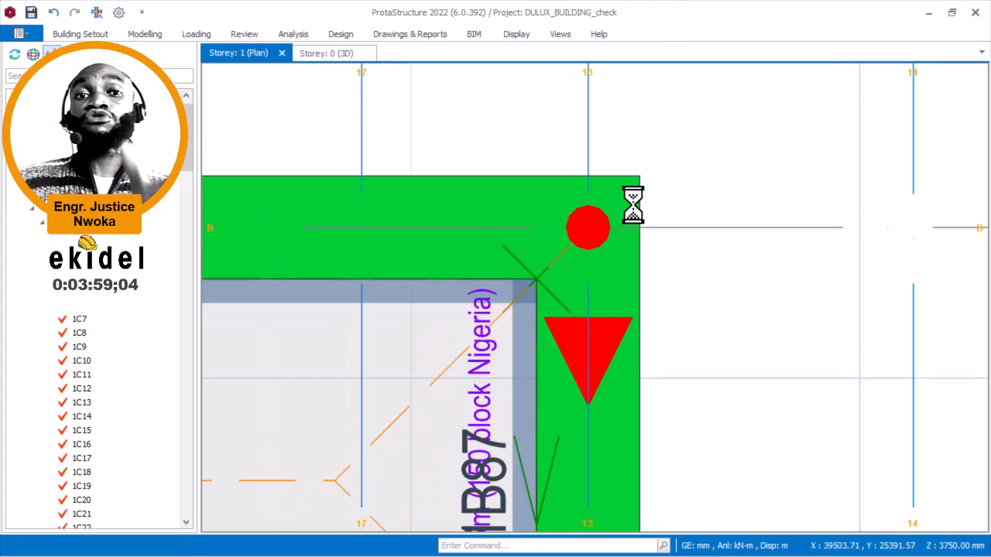
scroll(632, 203, "down", 2)
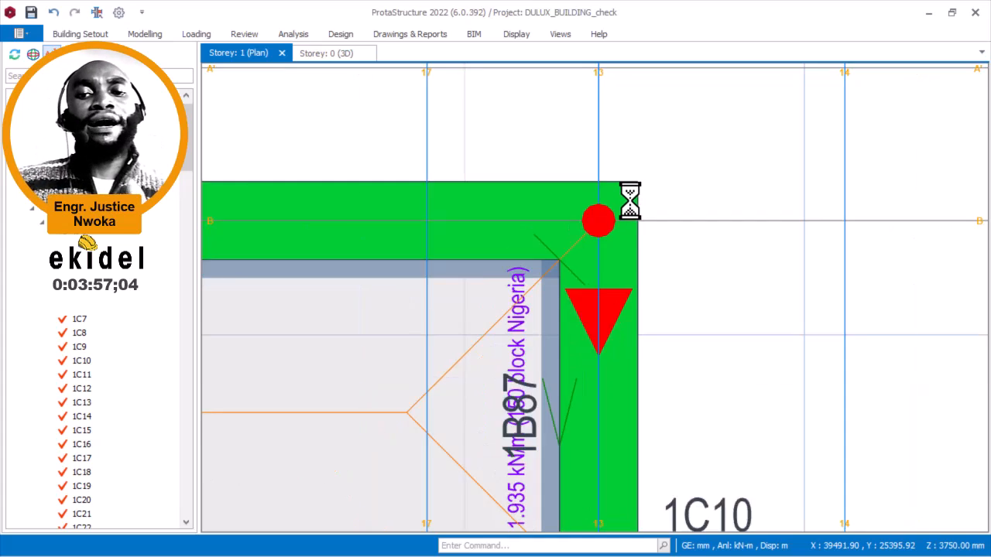
Set the end conditions of cantilever beam 1B87 to No Hinges for the selected beam only.
right_click(672, 265)
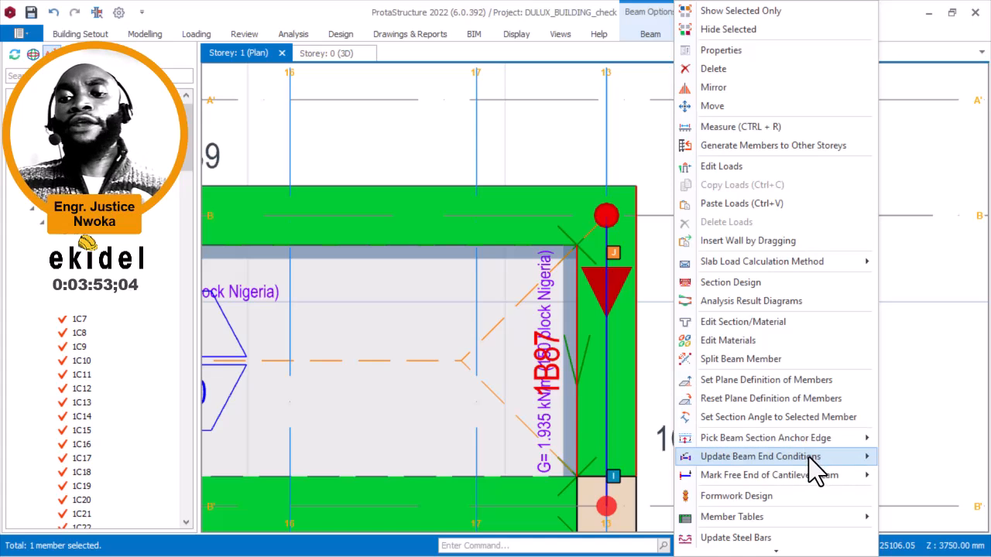
mouse_move(813, 457)
left_click(650, 455)
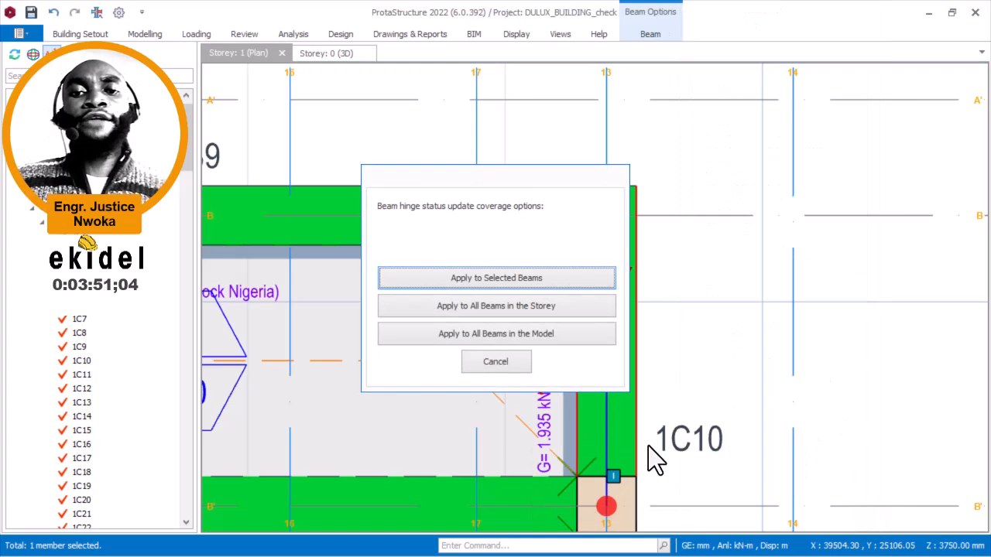
left_click(554, 279)
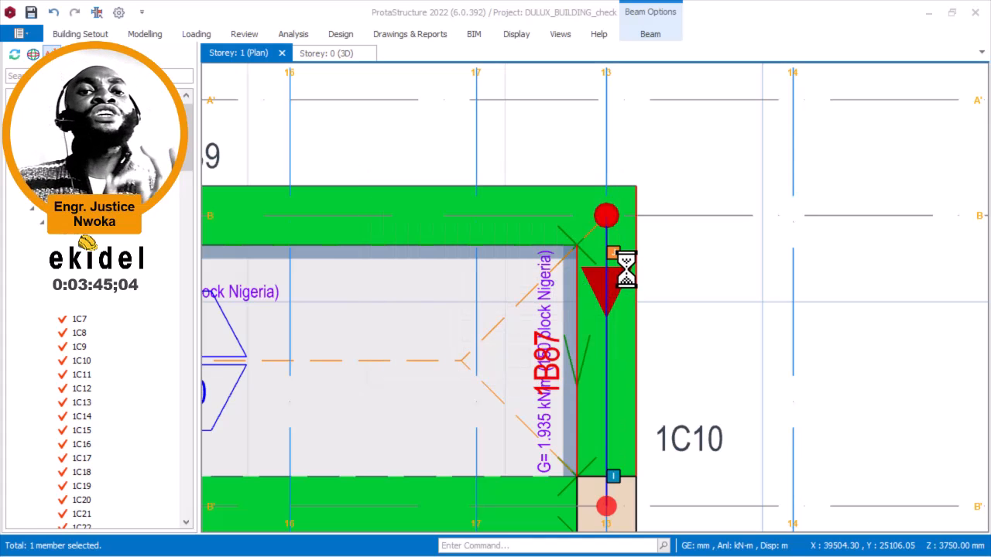
mouse_move(639, 321)
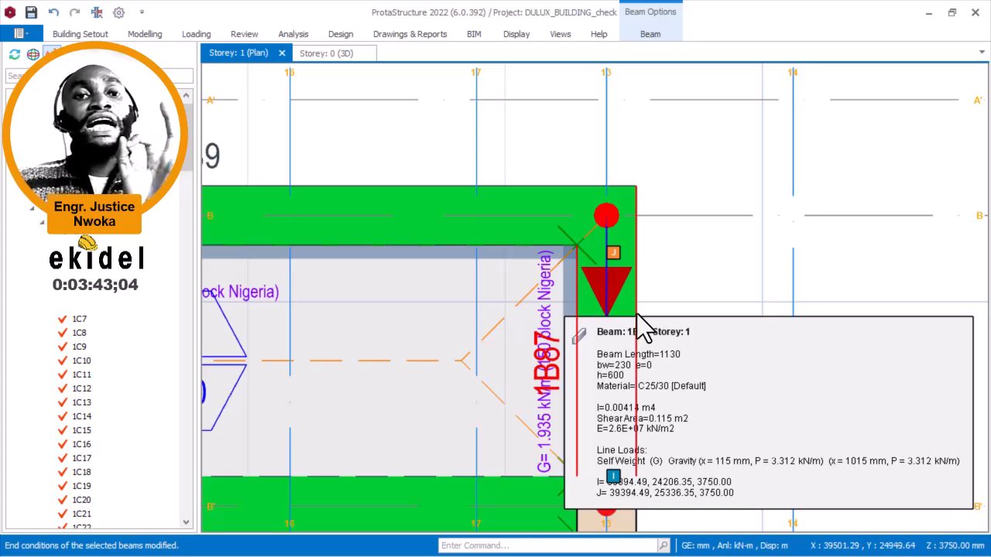
Review the beam end conditions along axes A' and B across storey 1, from beam 1B9 to beam 1B8 and back.
scroll(704, 314, "down", 6)
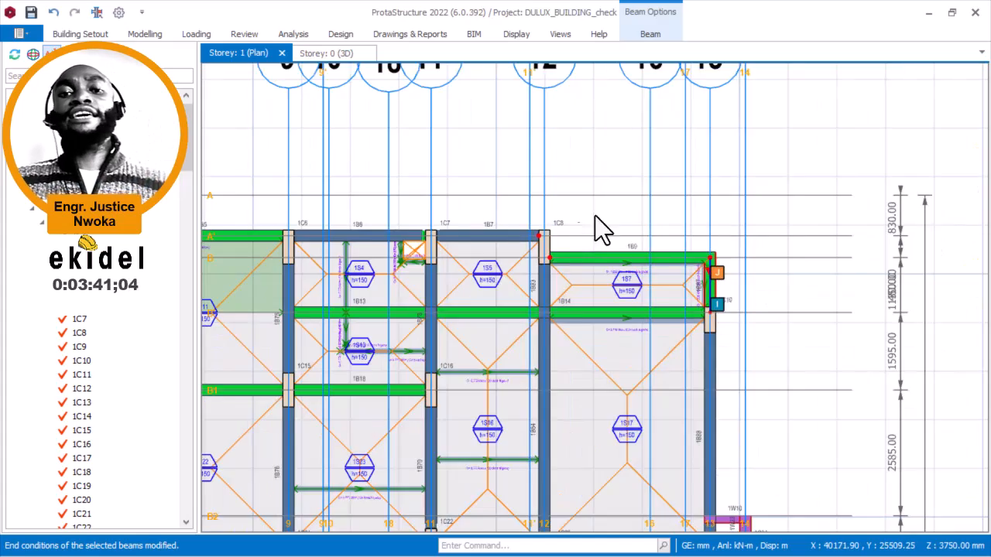
middle_click_drag(508, 236, 647, 180)
middle_click_drag(515, 190, 653, 193)
scroll(404, 183, "up", 3)
scroll(464, 187, "down", 3)
middle_click_drag(477, 193, 859, 213)
middle_click_drag(359, 209, 596, 191)
scroll(288, 188, "up", 1)
middle_click_drag(288, 188, 681, 202)
scroll(532, 214, "up", 2)
scroll(332, 188, "down", 3)
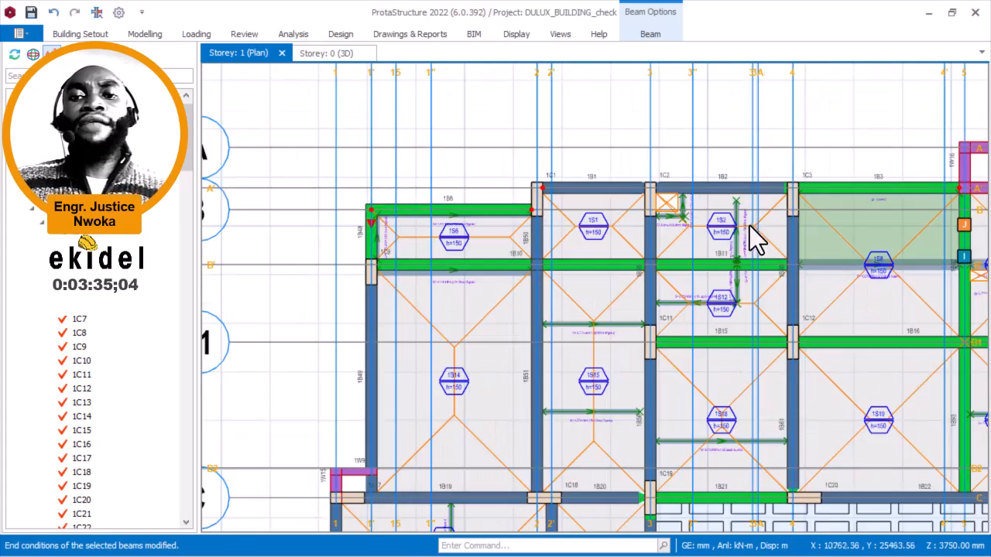
middle_click_drag(751, 226, 349, 231)
middle_click_drag(802, 239, 544, 224)
middle_click_drag(709, 229, 424, 229)
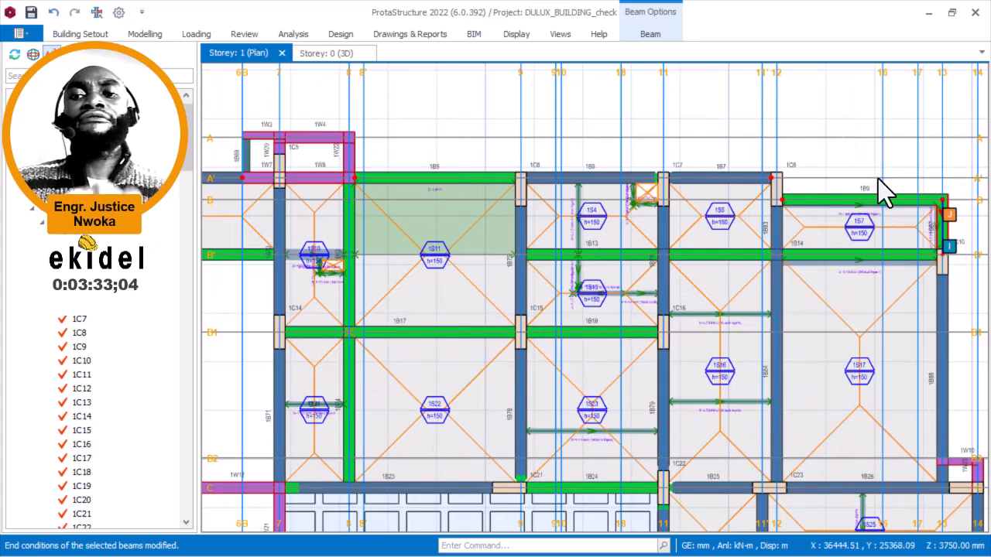
left_click(926, 195, "ctrl")
scroll(928, 192, "up", 2)
scroll(825, 181, "down", 2)
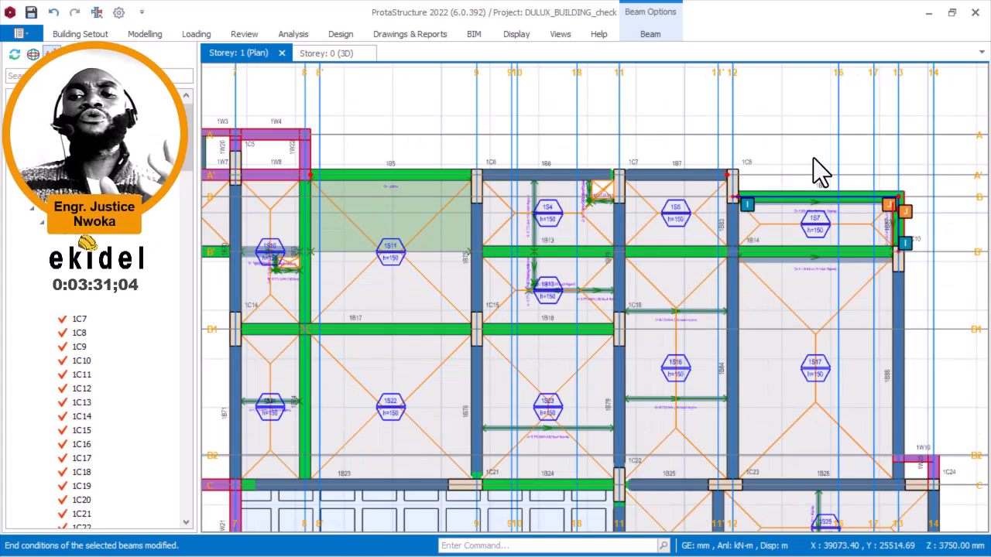
key("Escape")
Examine beam 1B17 along axis B1, from its I end at column 1C14 to its J end at column 1C15.
scroll(586, 244, "down", 2)
middle_click_drag(622, 240, 812, 182)
scroll(608, 260, "up", 2)
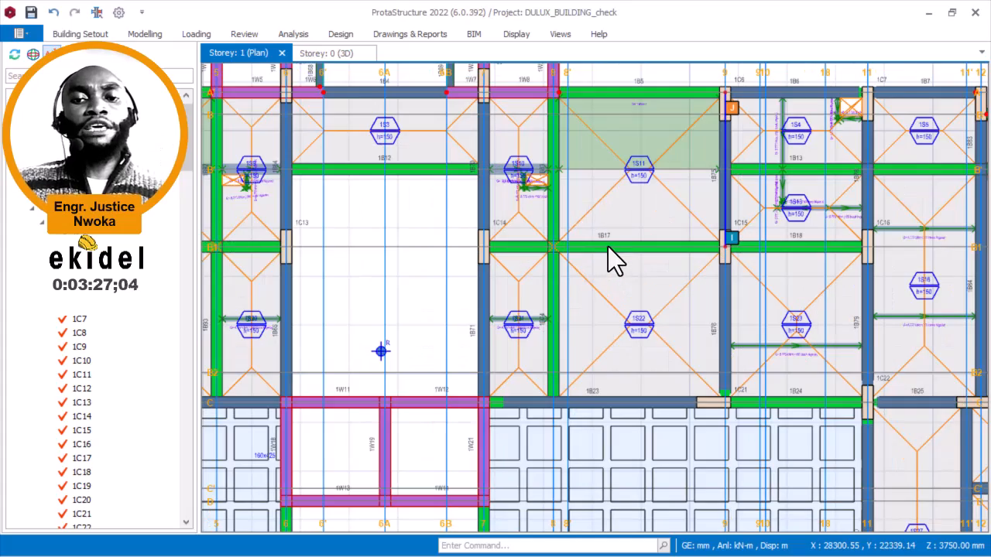
scroll(527, 246, "up", 2)
left_click(501, 246)
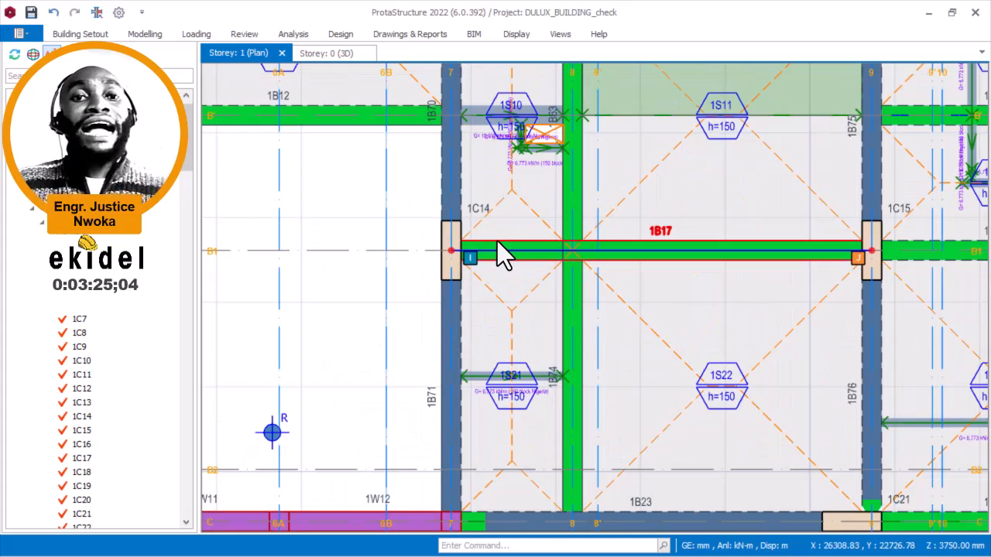
scroll(498, 244, "down", 3)
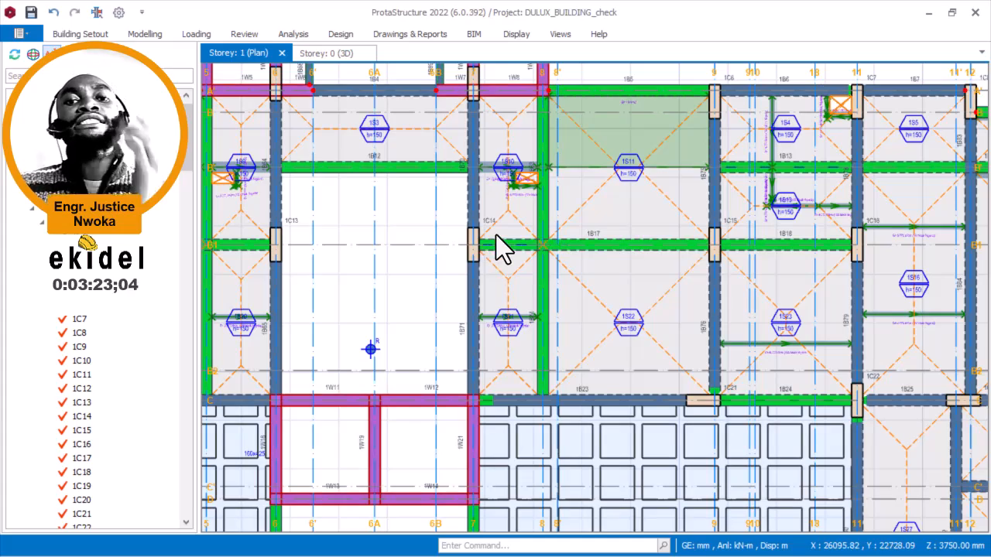
scroll(518, 229, "down", 3)
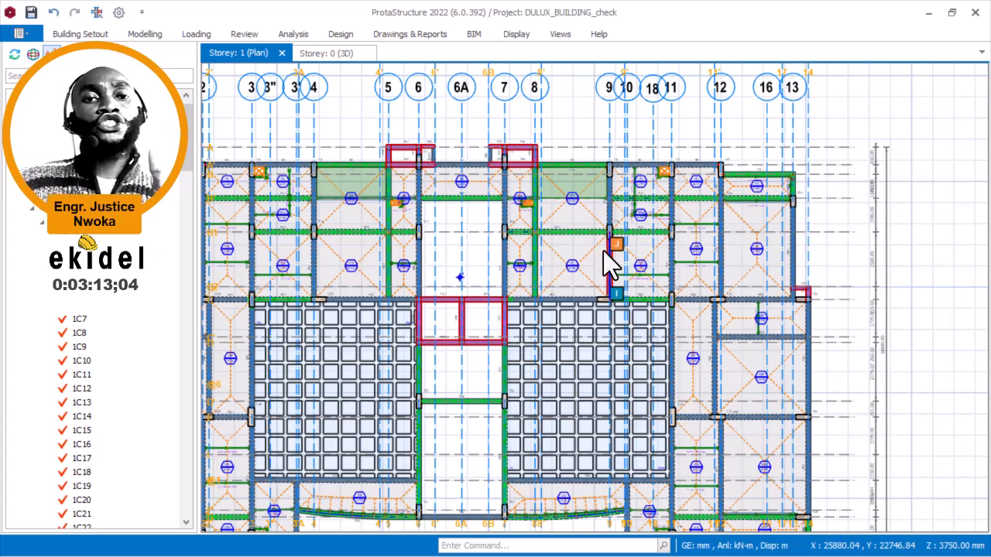
middle_click_drag(531, 237, 583, 216)
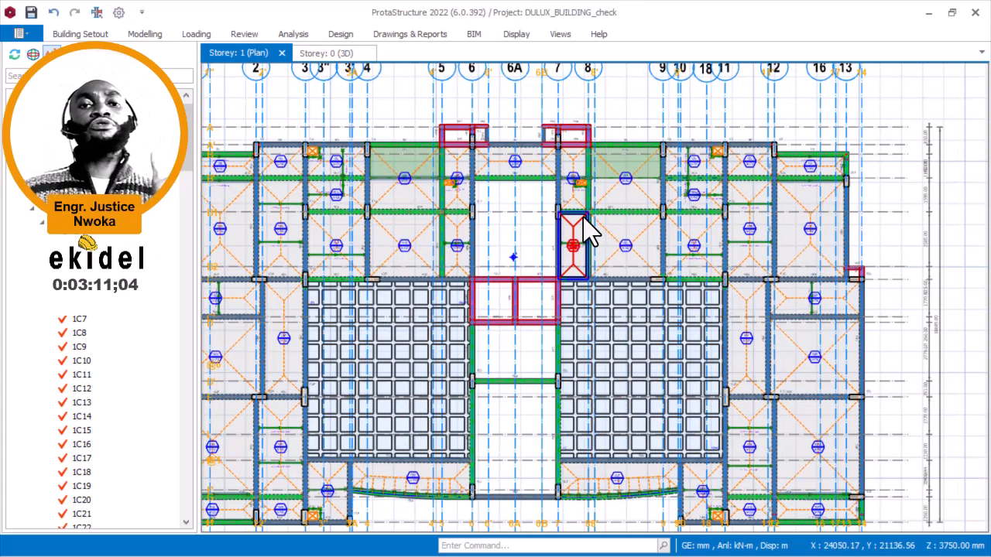
mouse_move(585, 219)
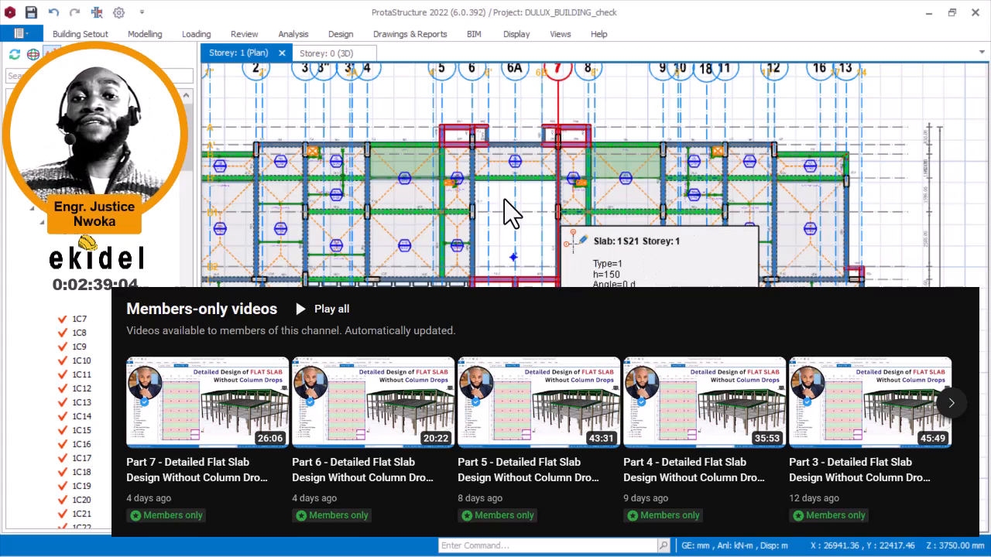
middle_click_drag(424, 145, 484, 160)
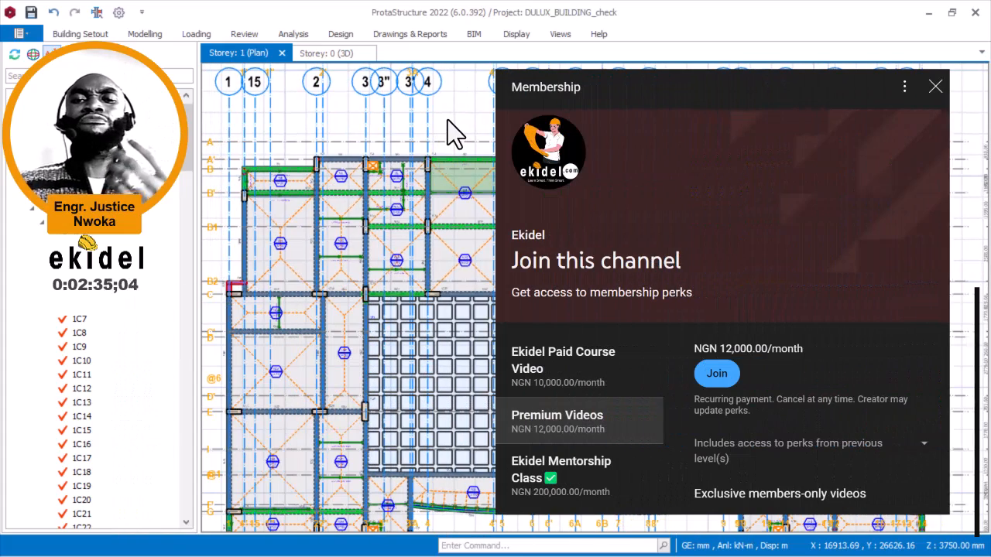